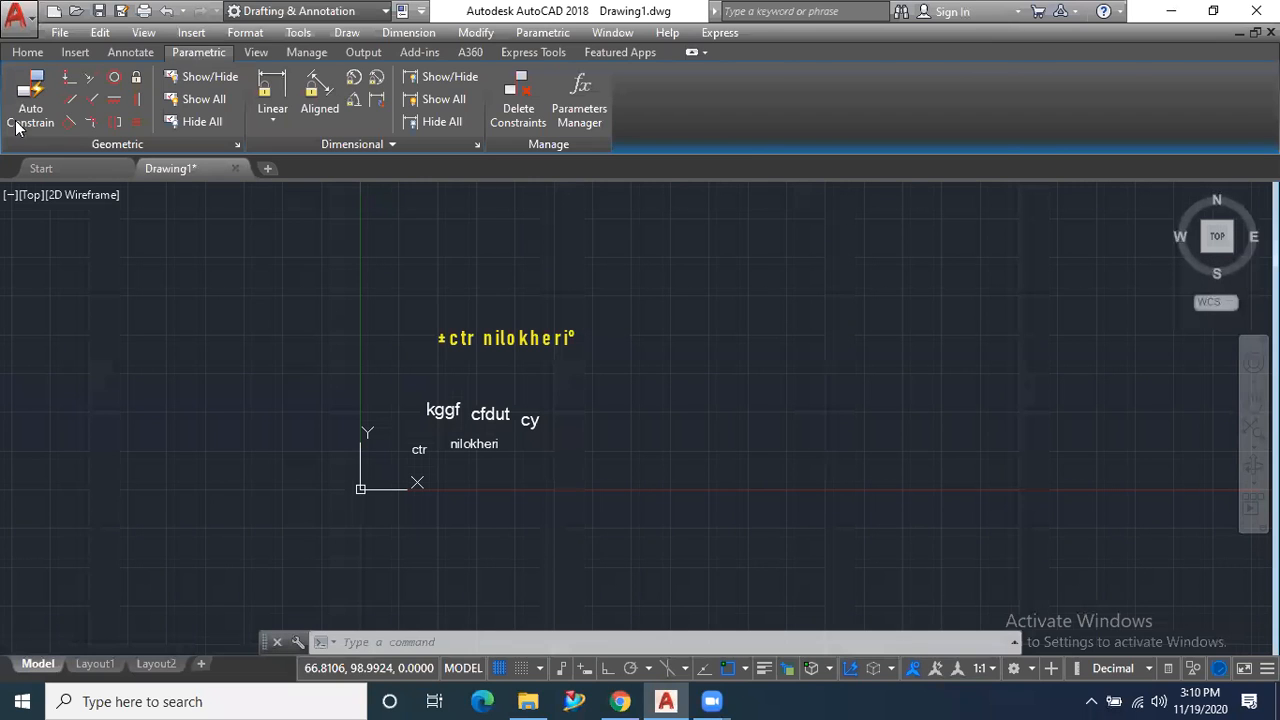
Draw a freehand circle above and to the right of the yellow text
left_click(28, 52)
left_click(108, 85)
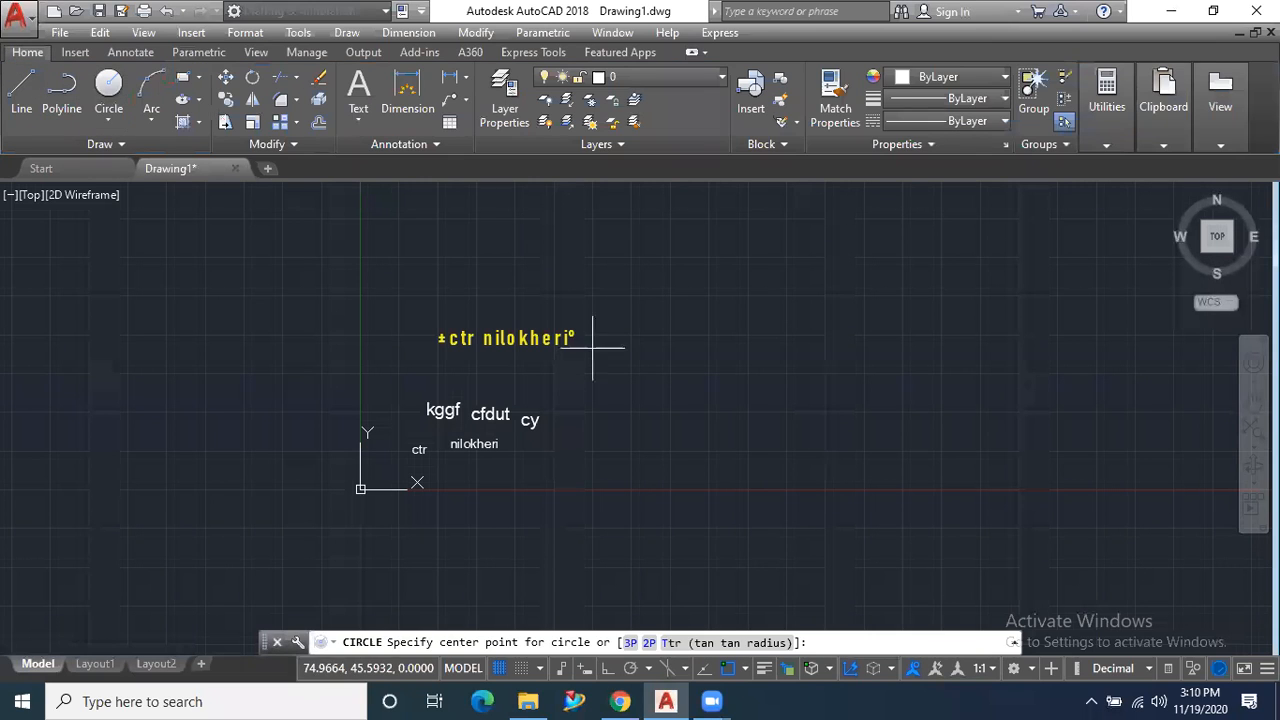
left_click(648, 275)
left_click(677, 321)
scroll(586, 508, "down", 2)
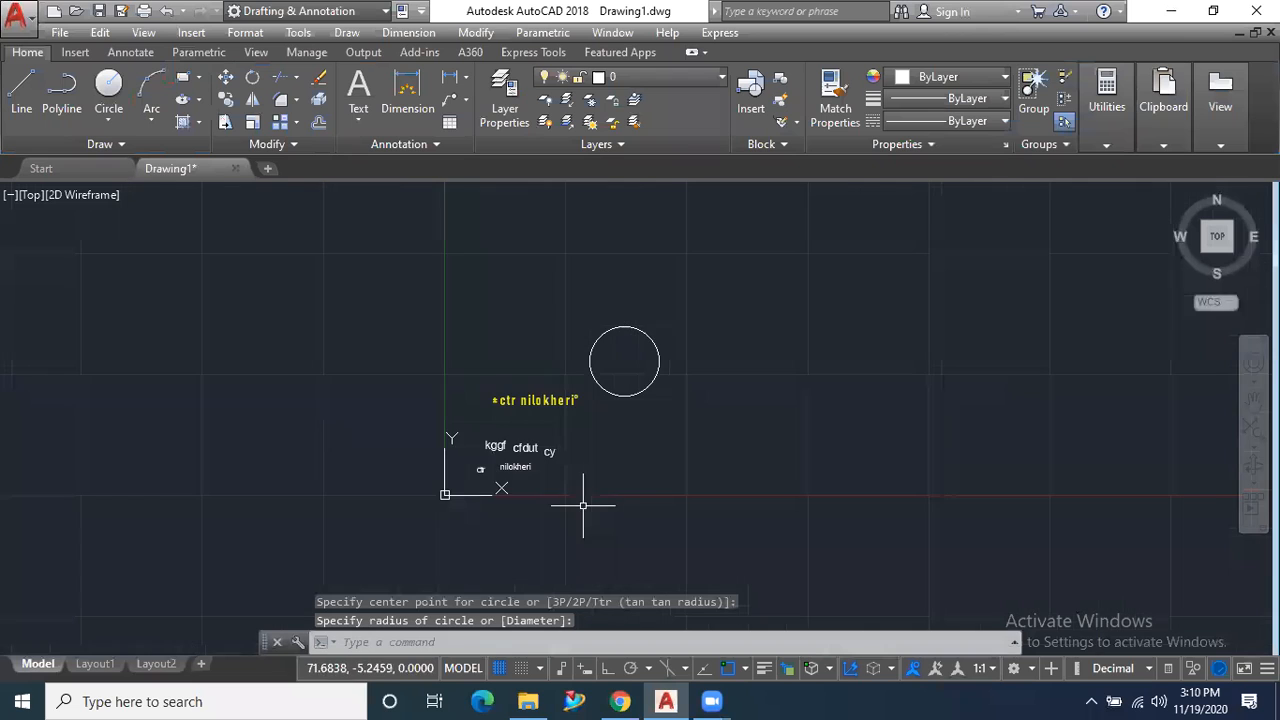
scroll(710, 370, "up", 2)
scroll(697, 360, "up", 2)
scroll(623, 449, "down", 2)
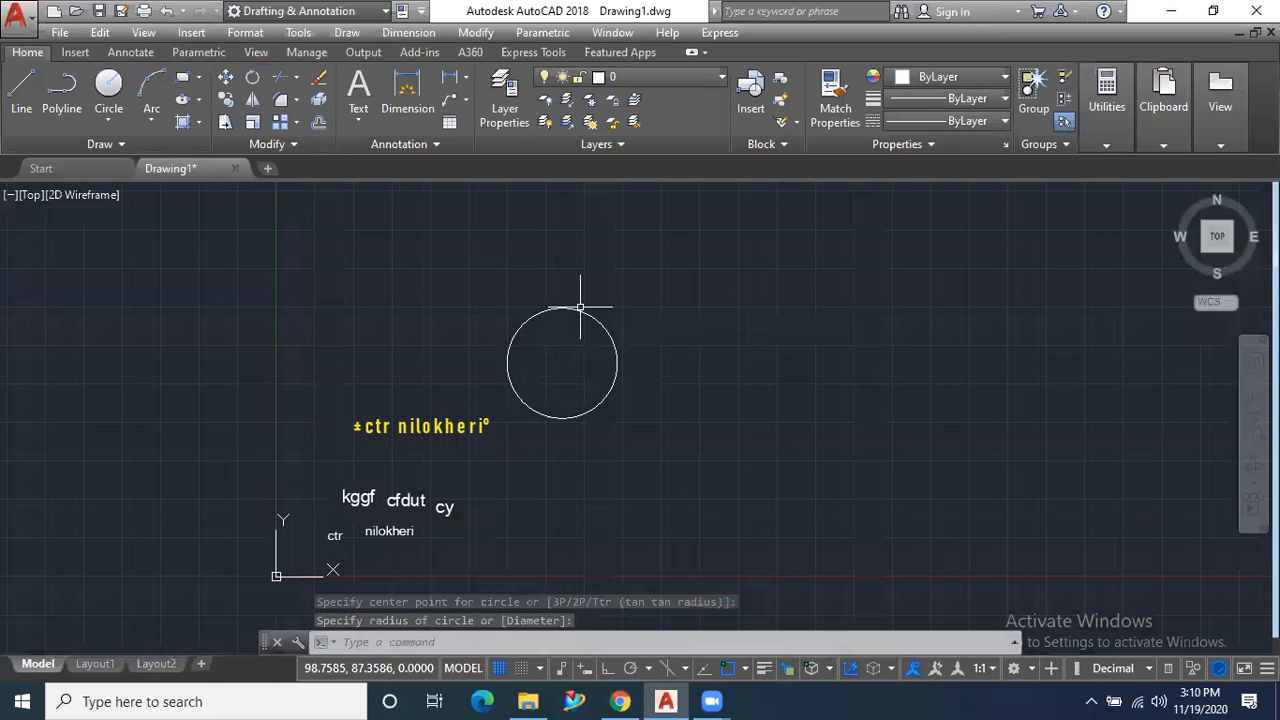
Enlarge the circle slightly by stretching its right quadrant grip outward
left_click(582, 308)
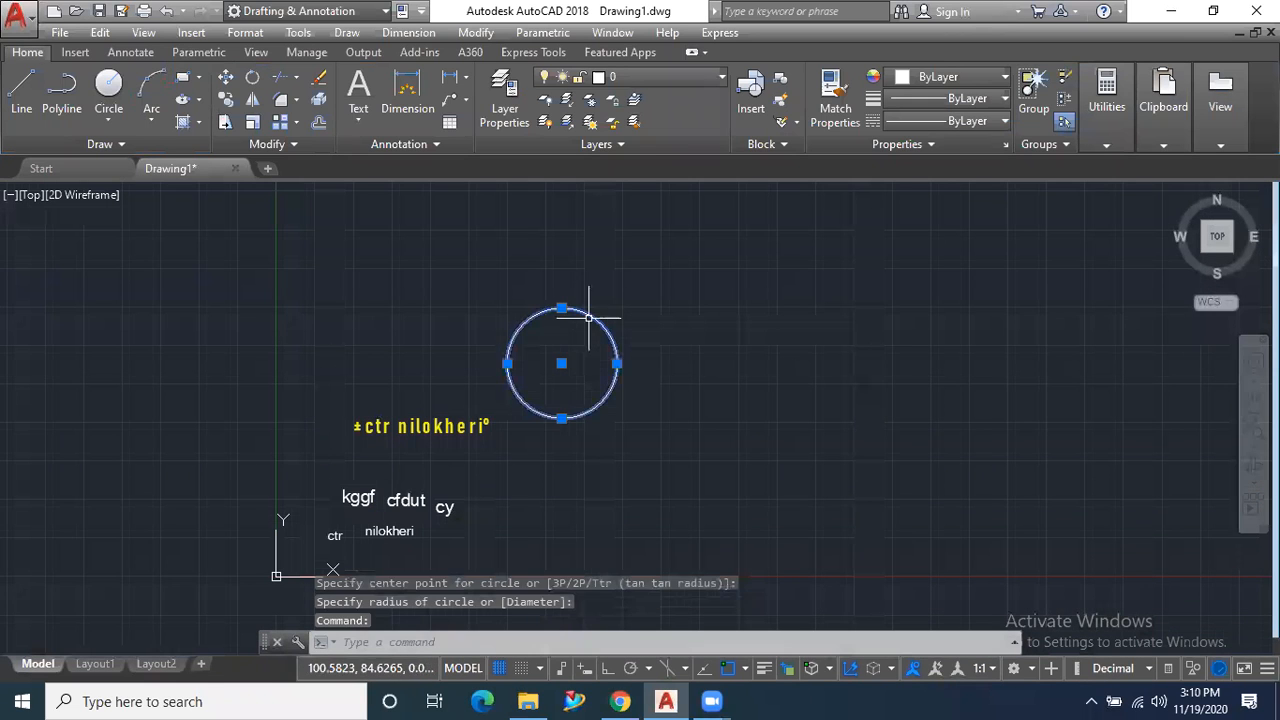
left_click(617, 363)
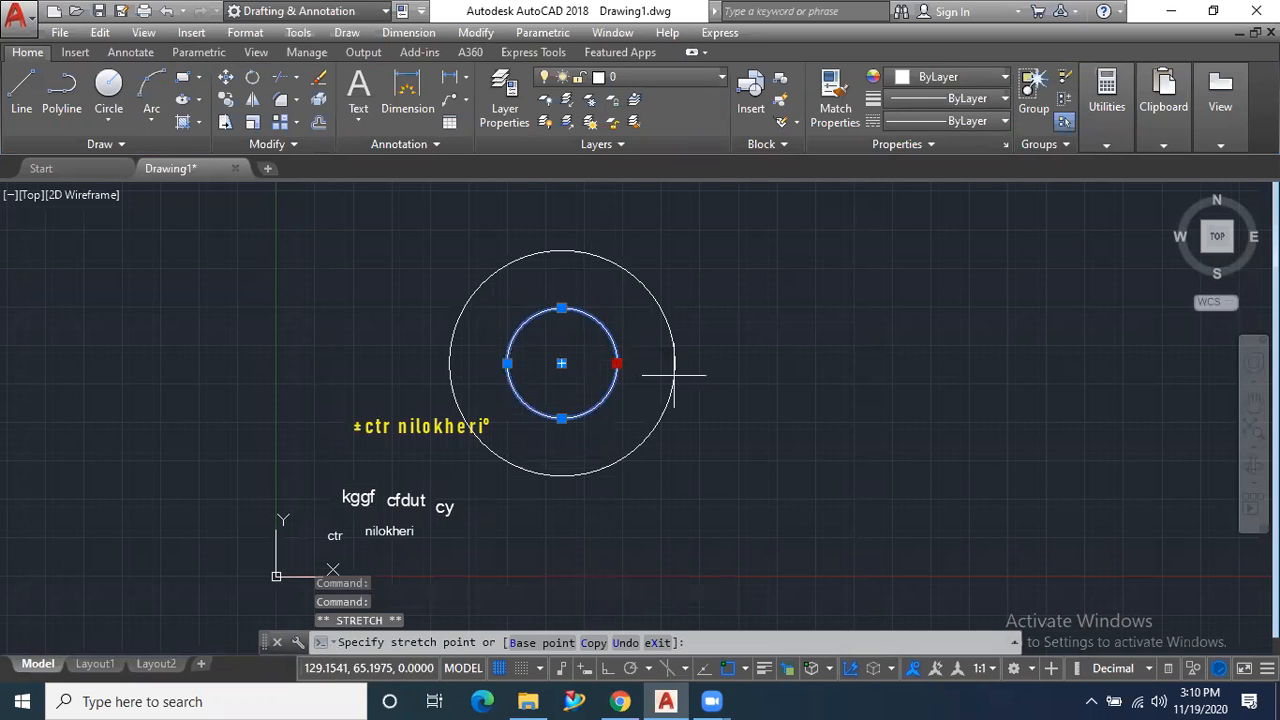
left_click(631, 364)
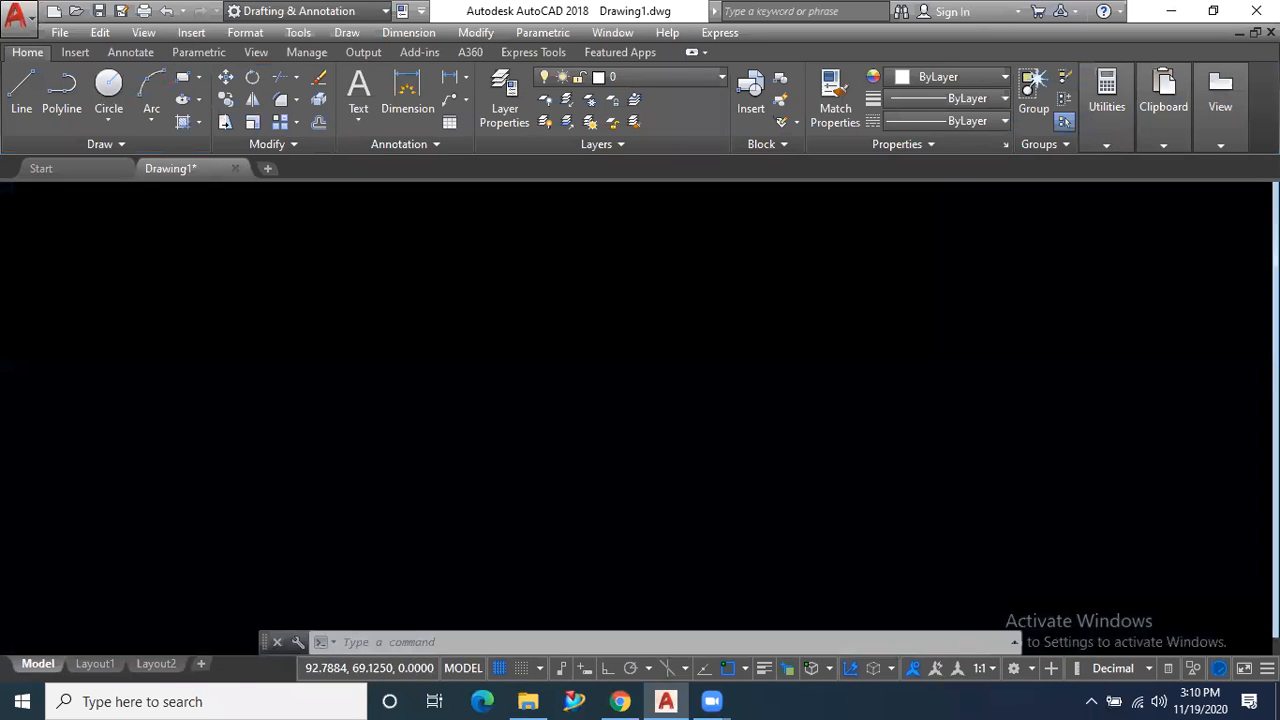
left_click(562, 353)
left_click(634, 373)
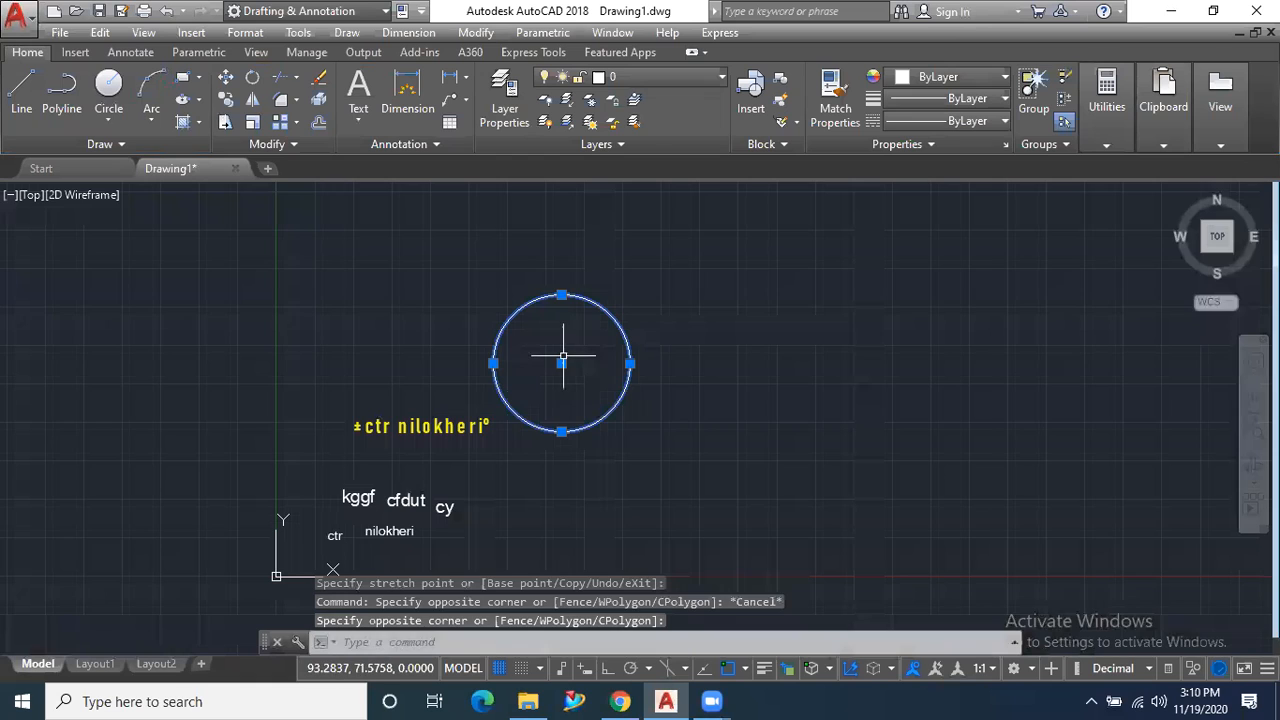
Move the circle by its centre grip up and to the right, to about (155, 82), and deselect it
left_click(562, 364)
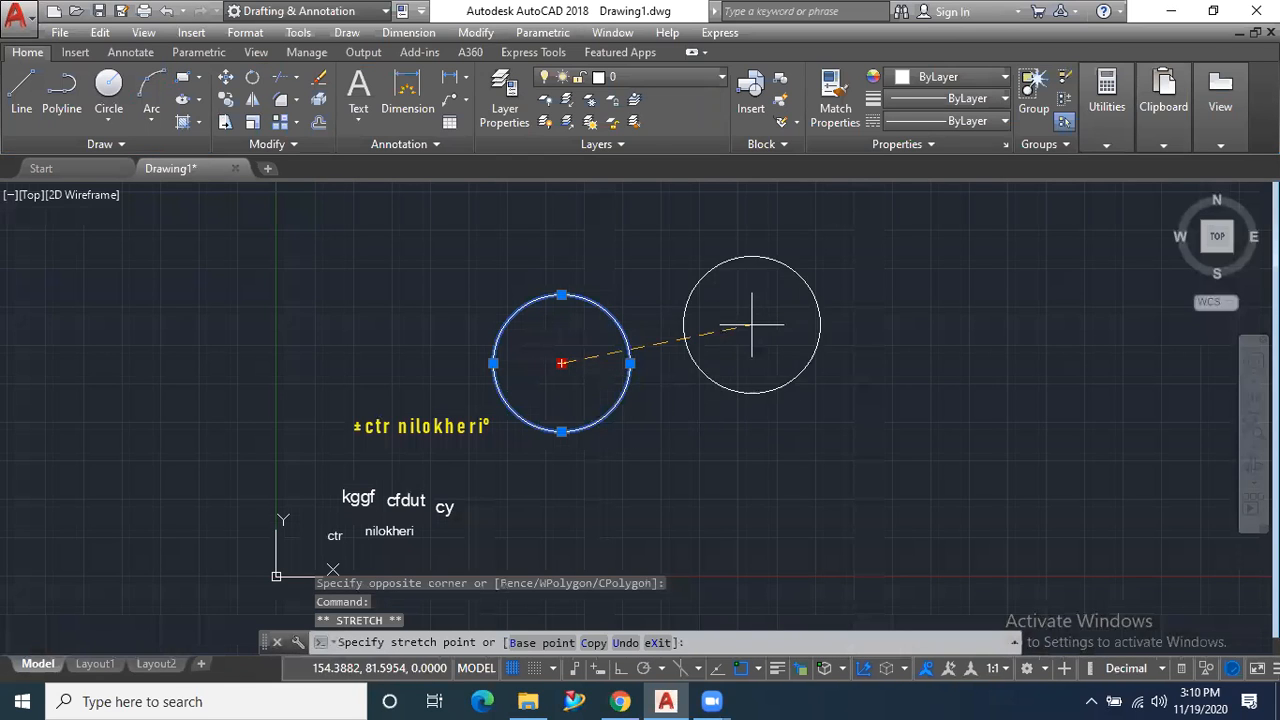
left_click(752, 315)
scroll(545, 467, "down", 2)
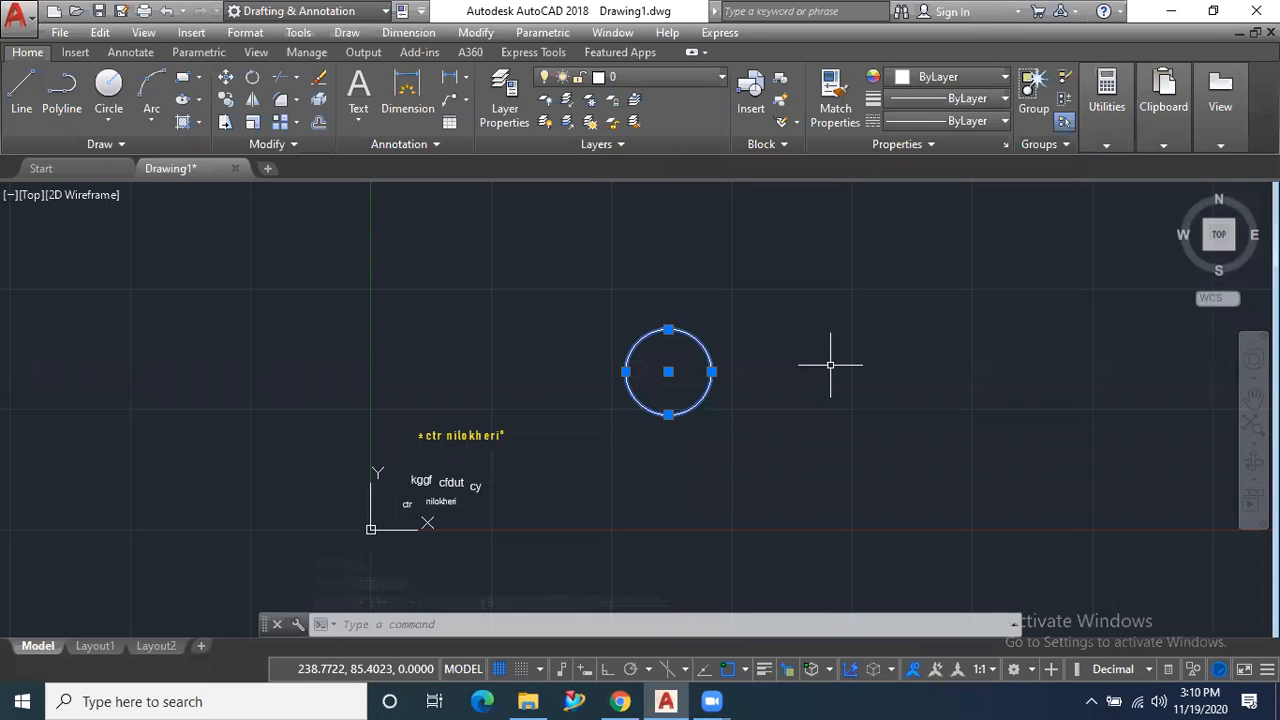
scroll(791, 366, "up", 2)
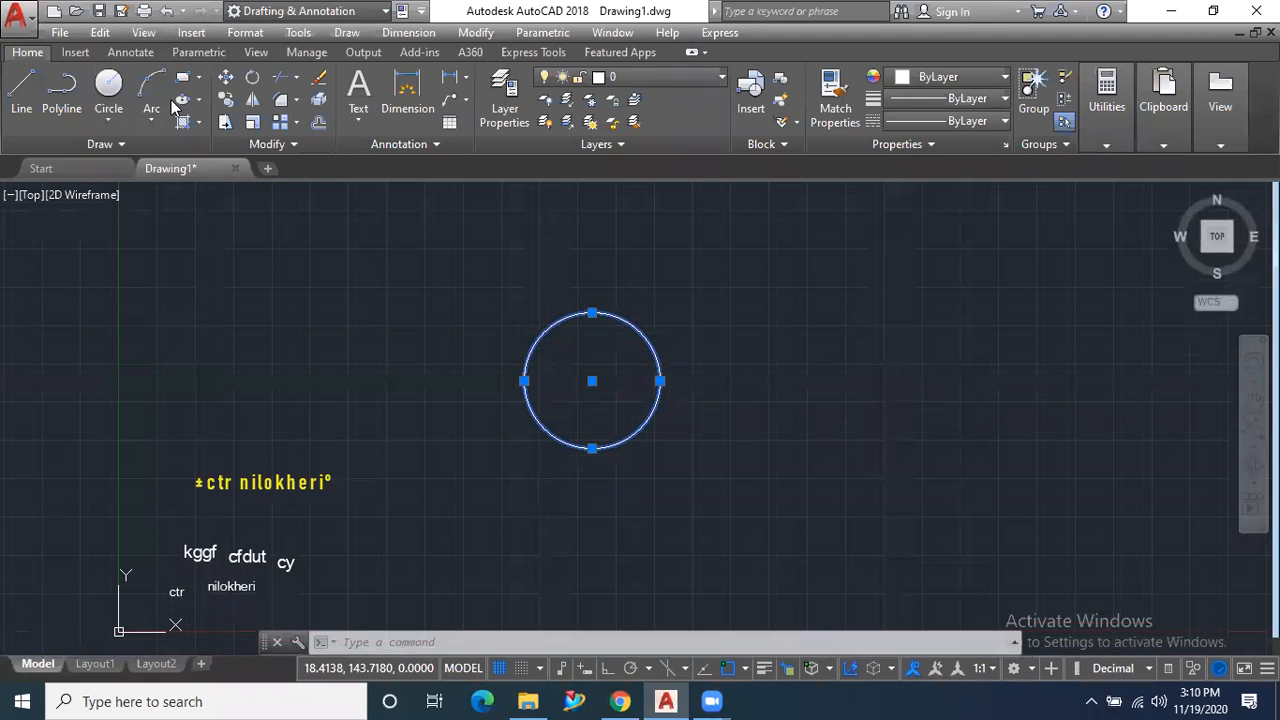
key("Escape")
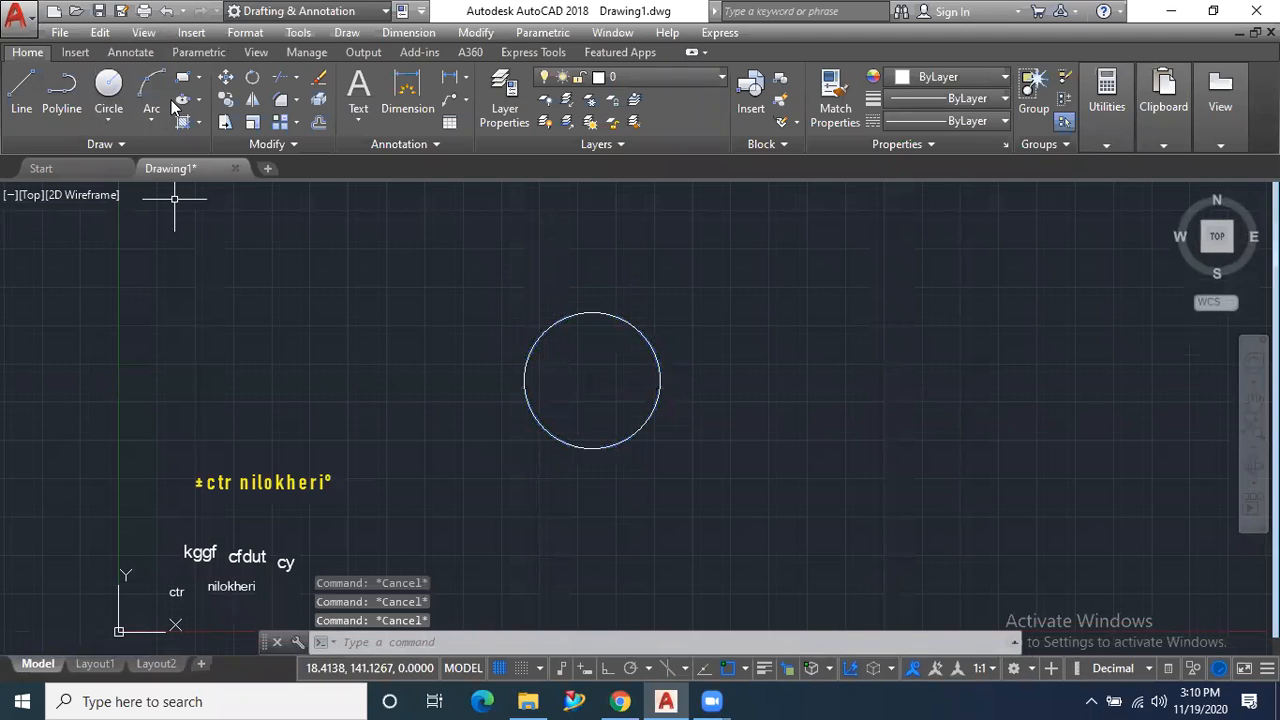
Apply a Fix geometric constraint to the circle's centre
left_click(195, 52)
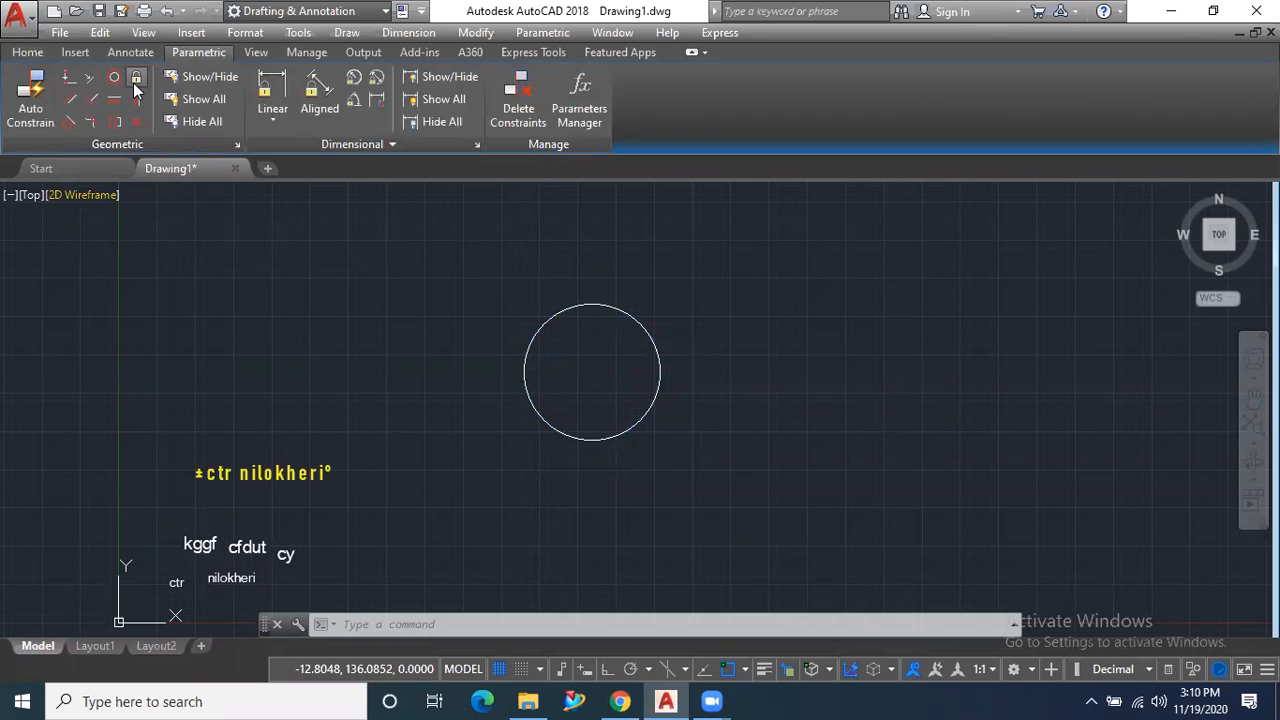
left_click(136, 78)
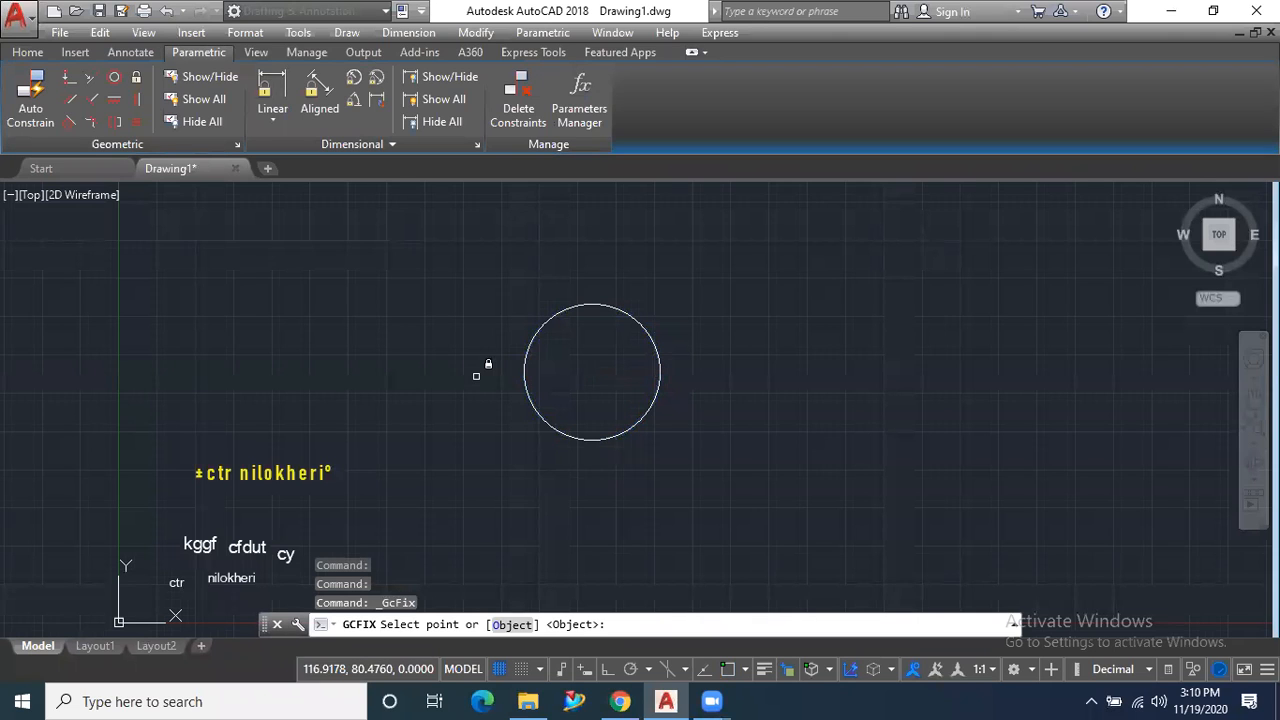
left_click(532, 342)
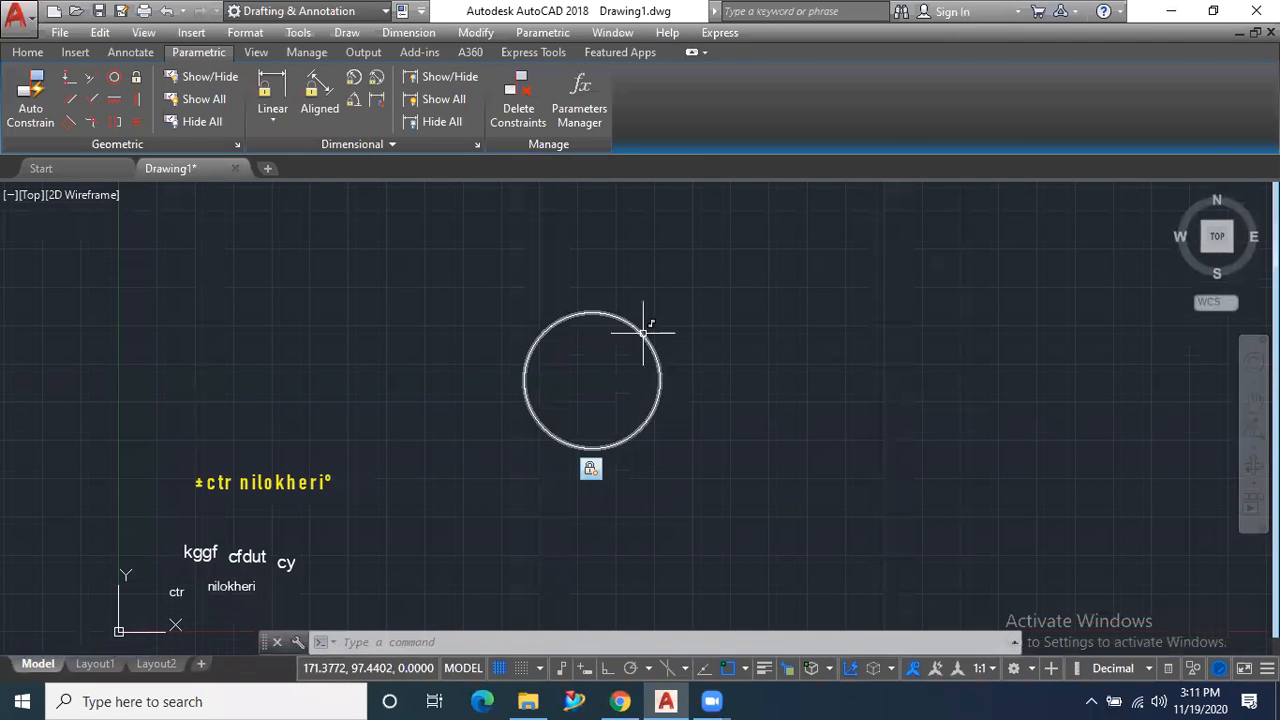
Try to move the fixed circle by its centre grip
left_click(643, 332)
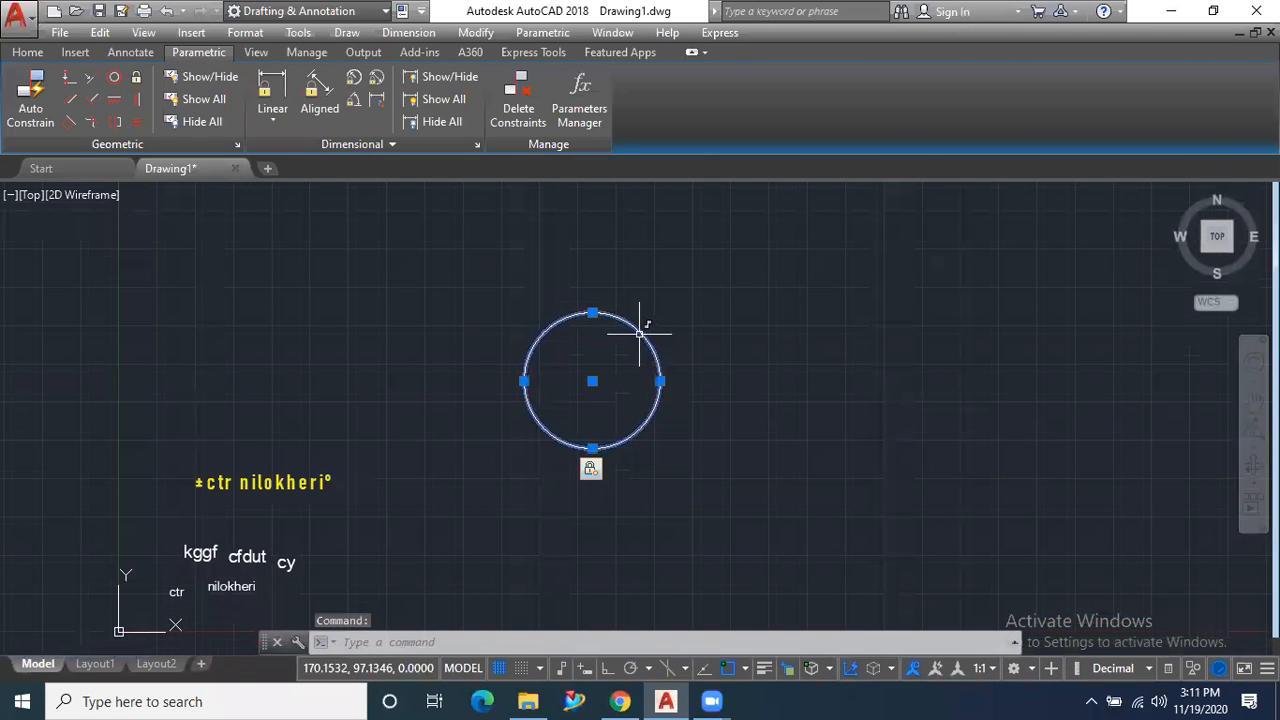
left_click(592, 378)
left_click(596, 376)
left_click(592, 372)
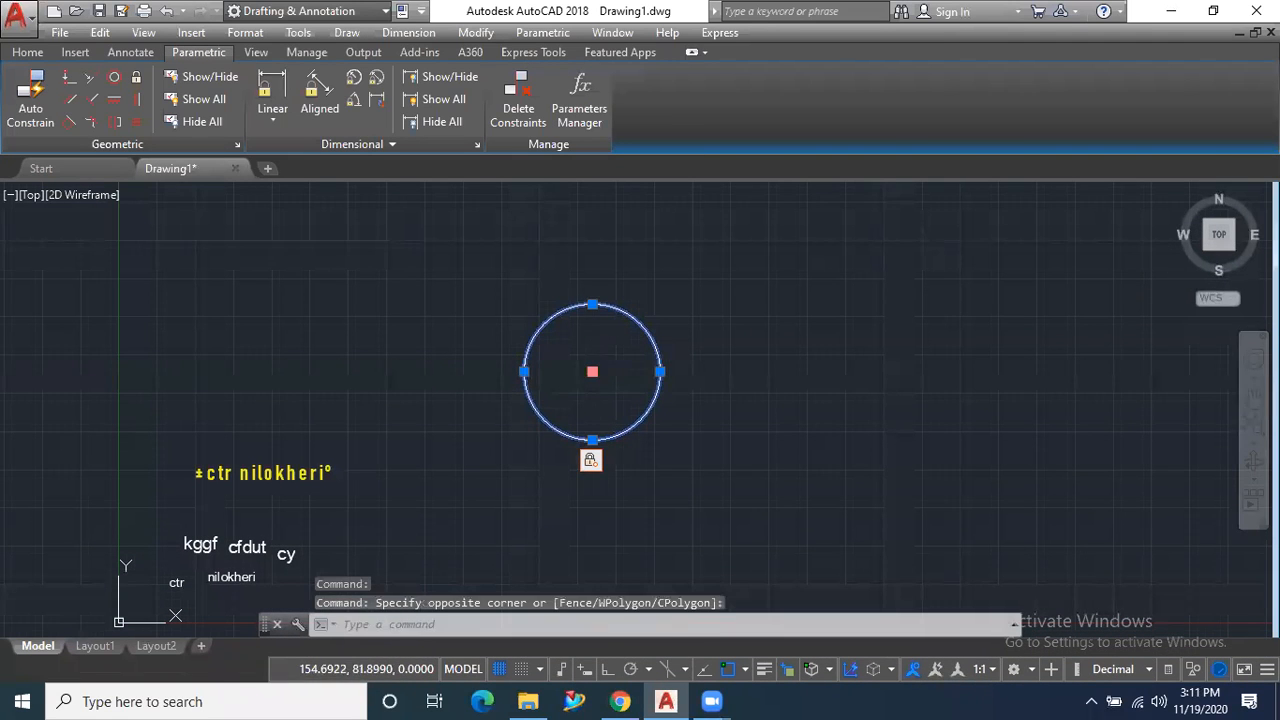
left_click(592, 372)
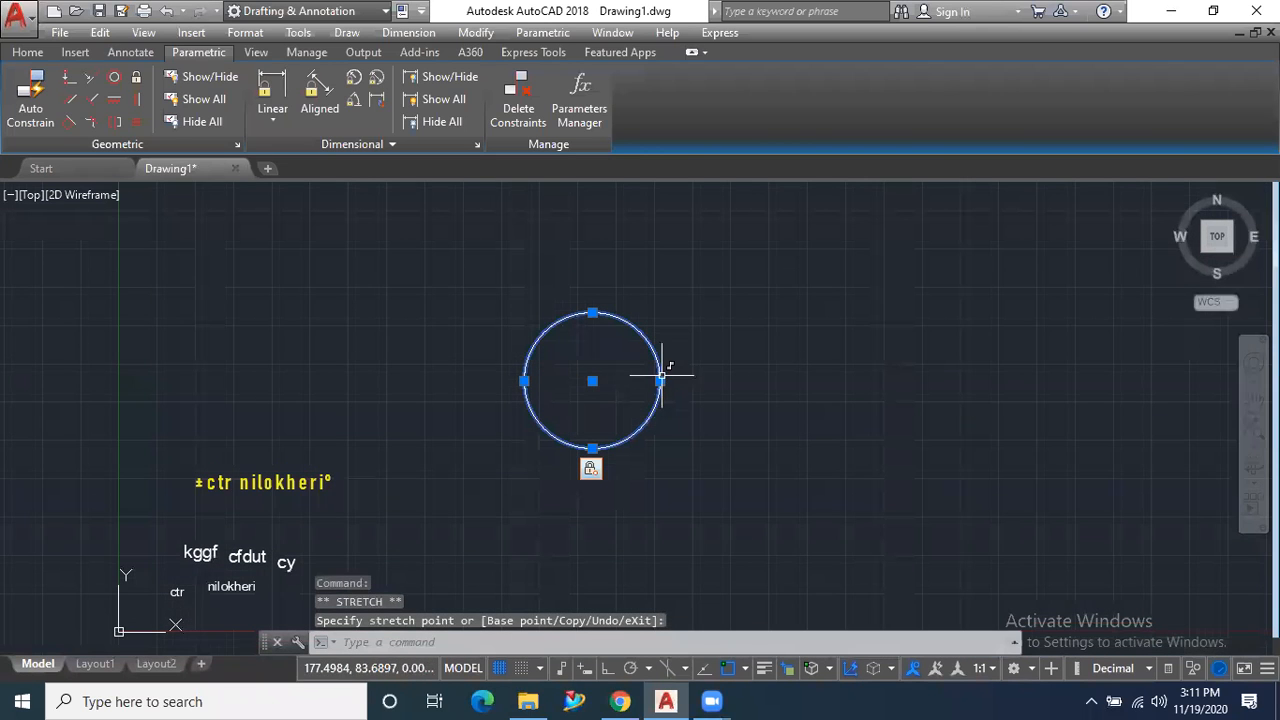
Enlarge the fixed circle by stretching its right quadrant grip outward
left_click(660, 371)
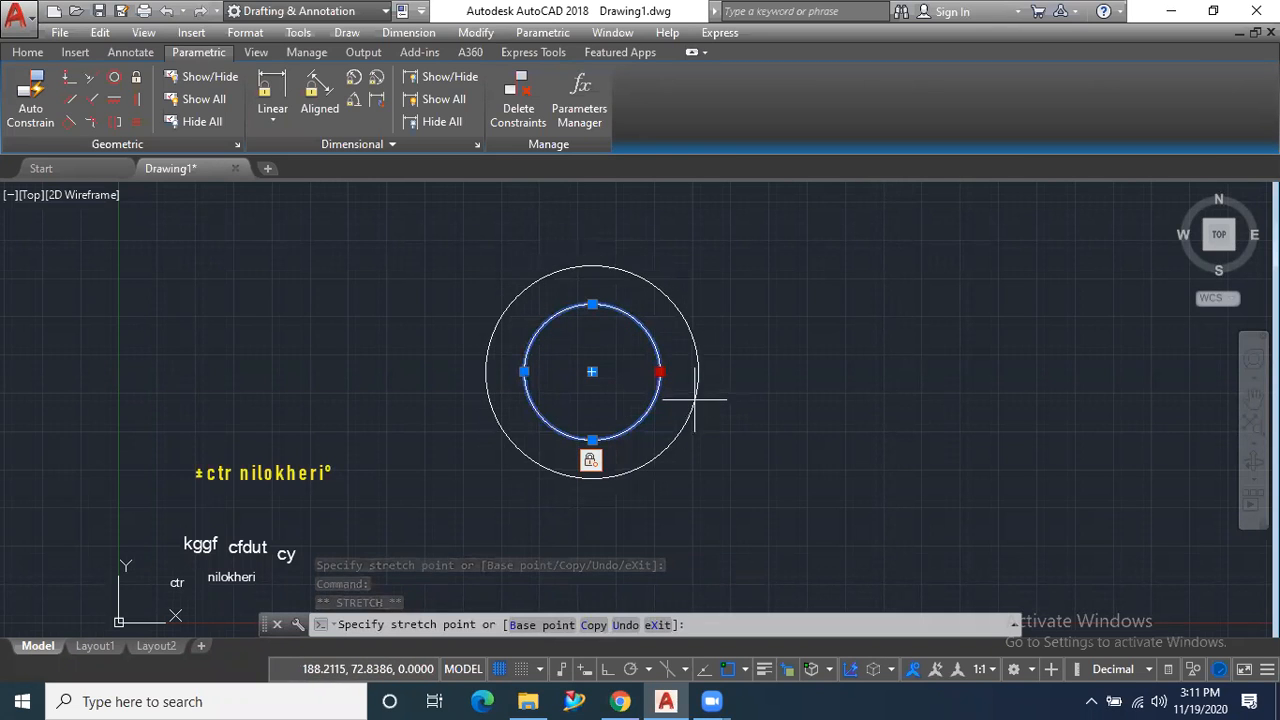
left_click(694, 399)
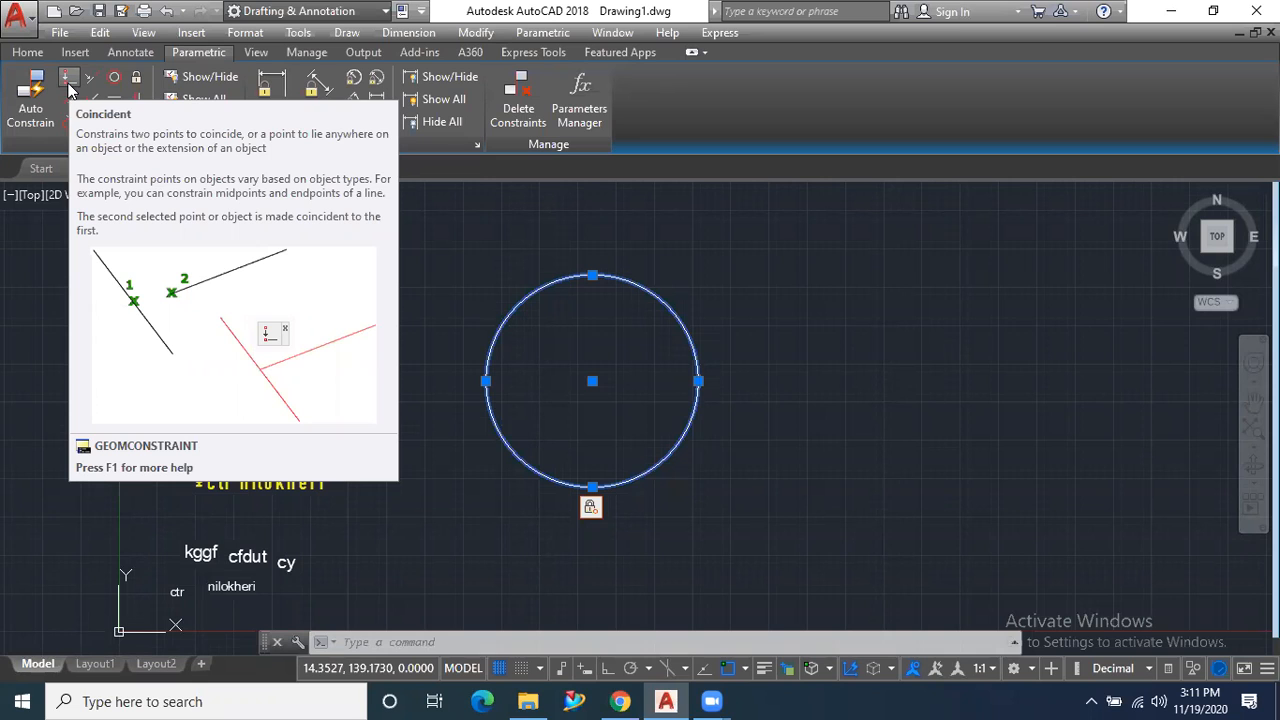
Draw a single line sloping down to the right beside the circle, ending at about (239, 90)
left_click(27, 52)
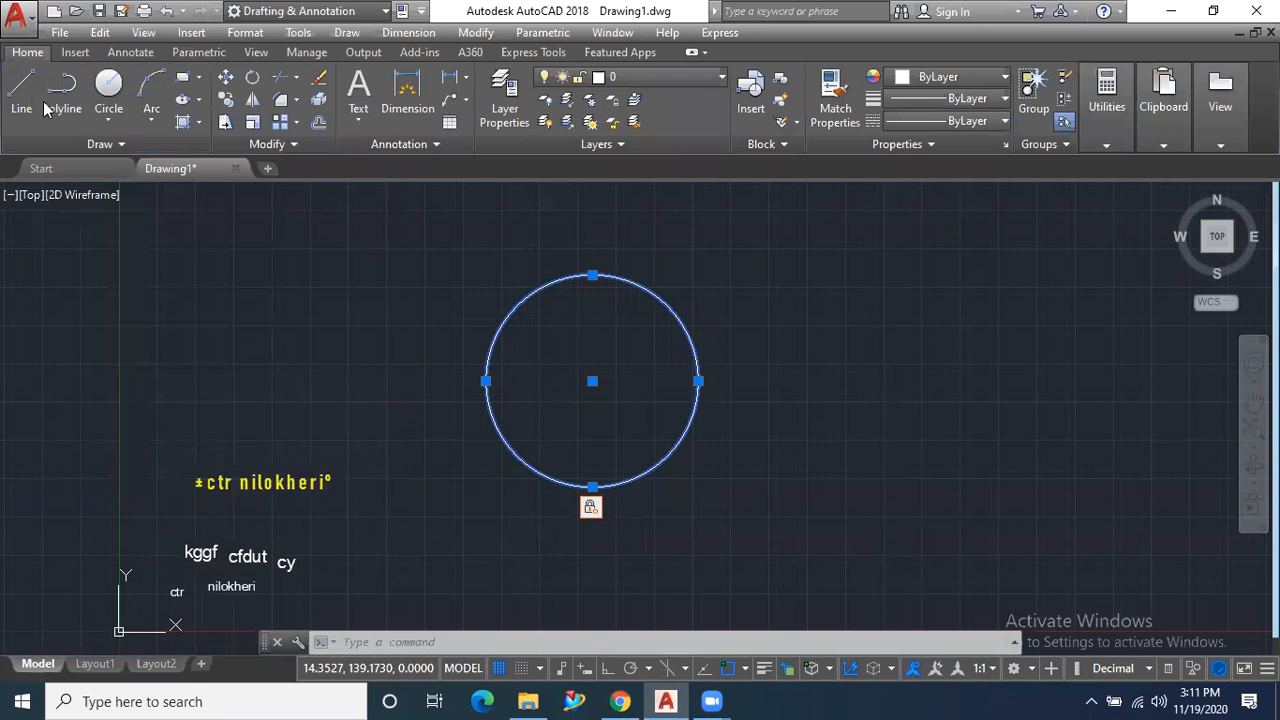
left_click(21, 90)
left_click(756, 290)
left_click(849, 355)
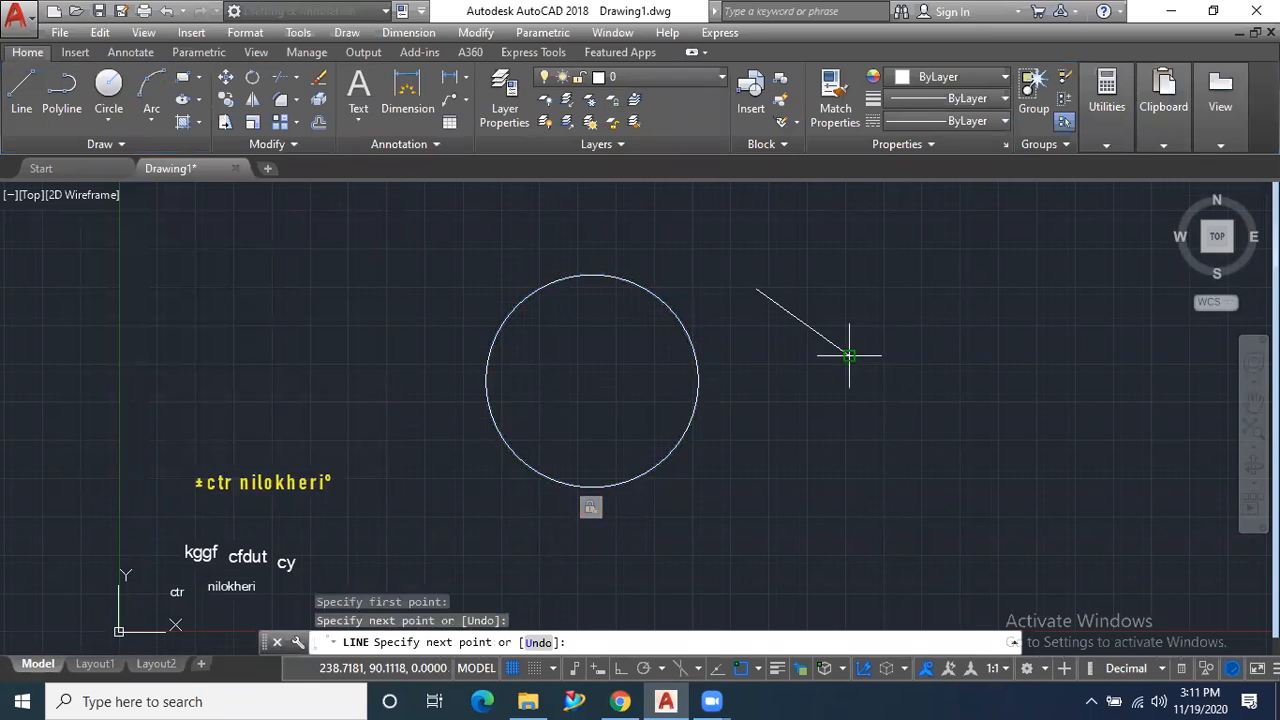
key("Return")
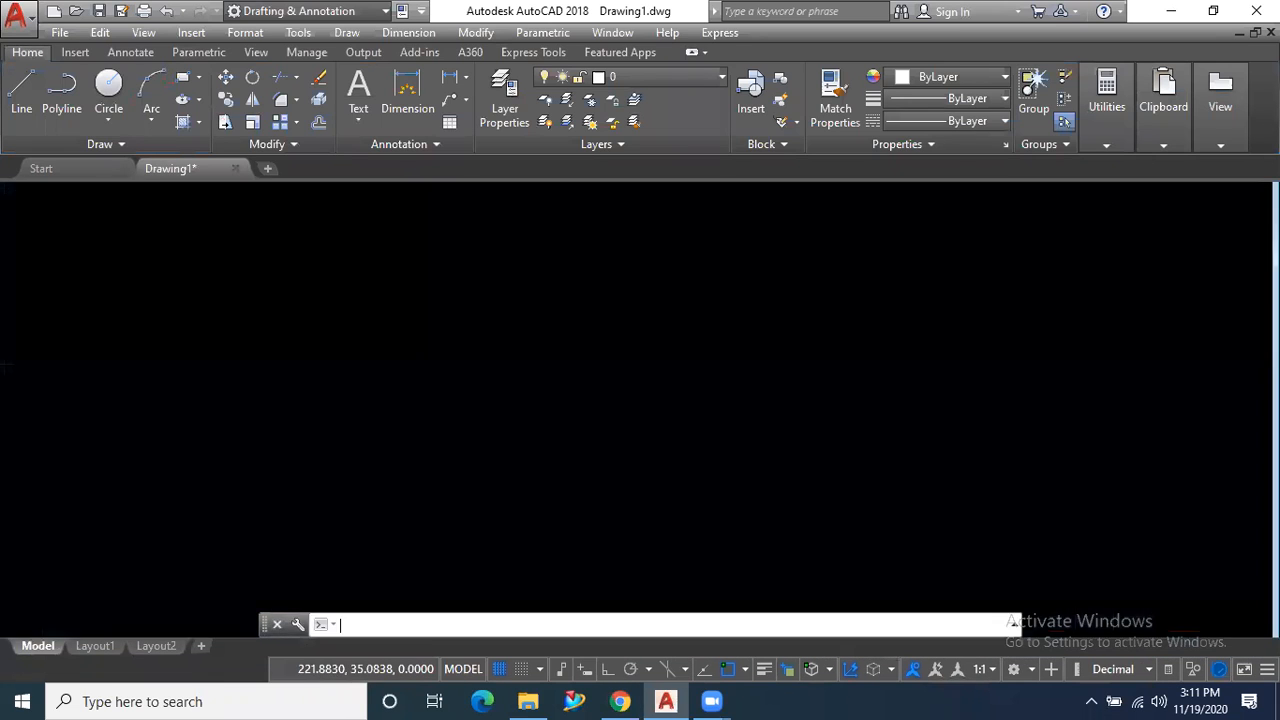
Draw a second separate line from about (275, 96) sloping down to the left, to the right of the first line
key("Return")
left_click(961, 330)
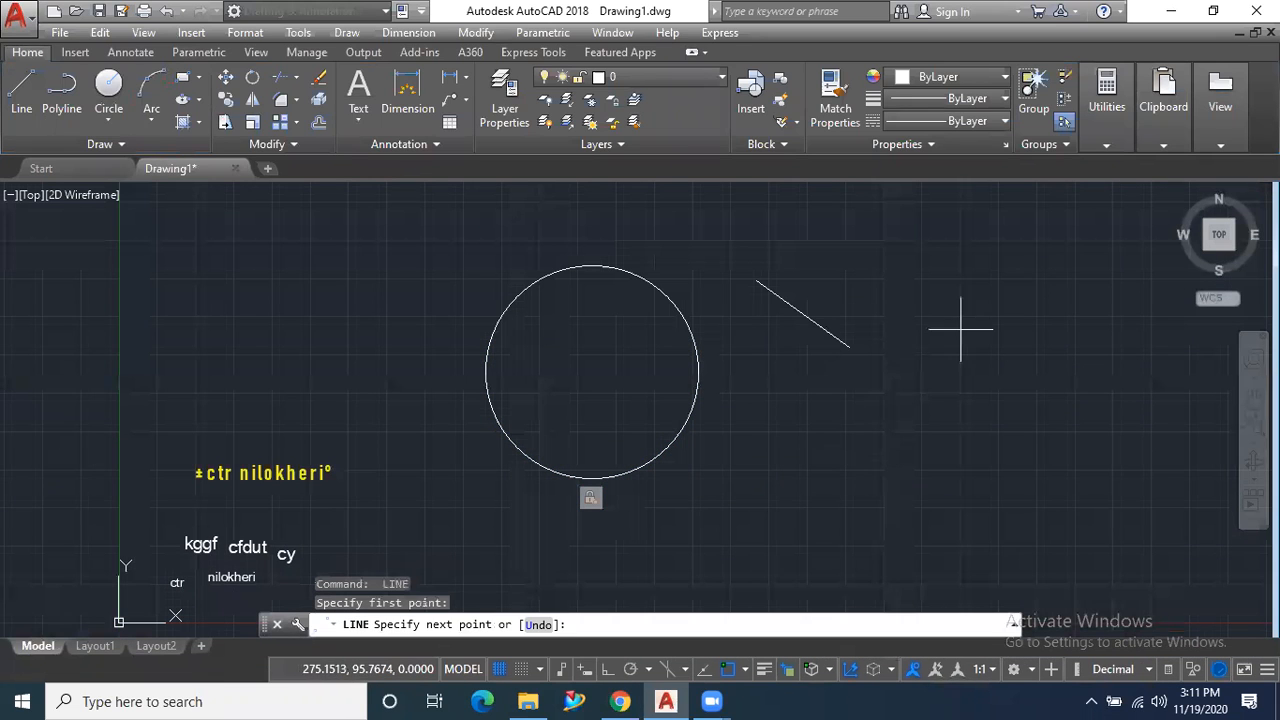
left_click(890, 418)
key("Return")
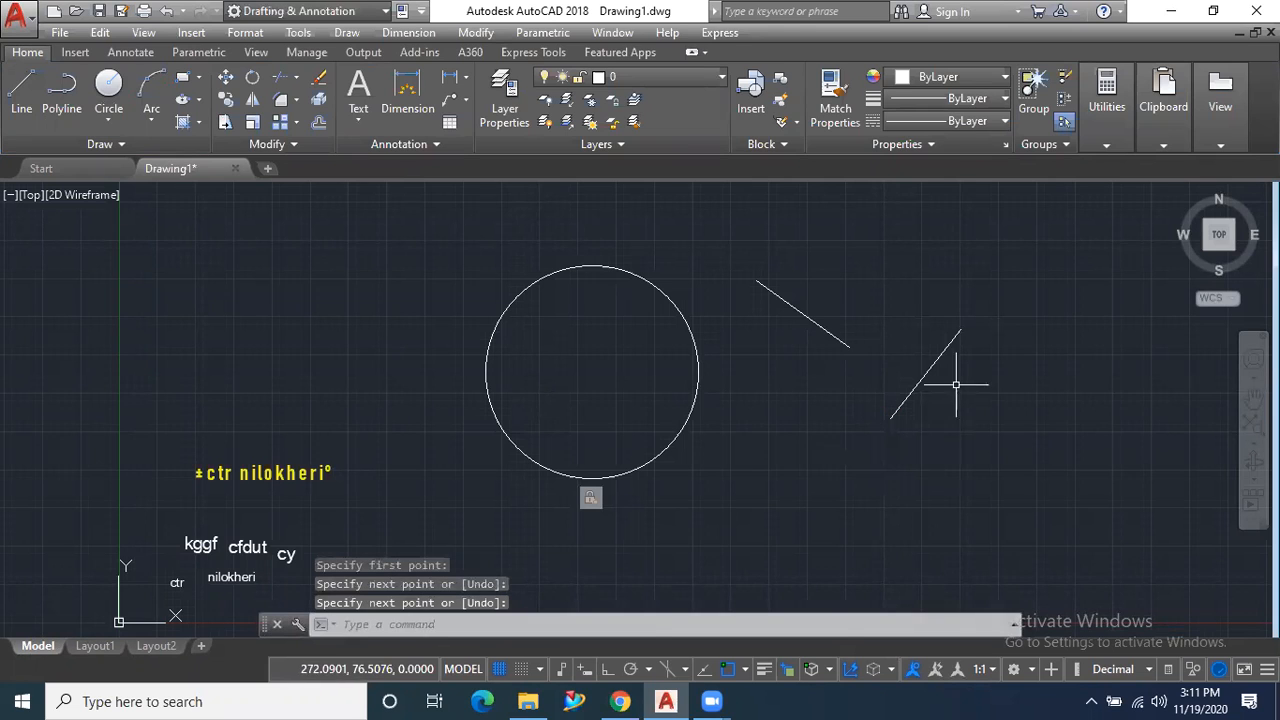
Examine the endpoints and midpoints of the two separate lines by selecting both of them
scroll(960, 350, "up", 2)
scroll(865, 325, "up", 1)
scroll(850, 324, "down", 2)
scroll(790, 355, "up", 2)
left_click(705, 317)
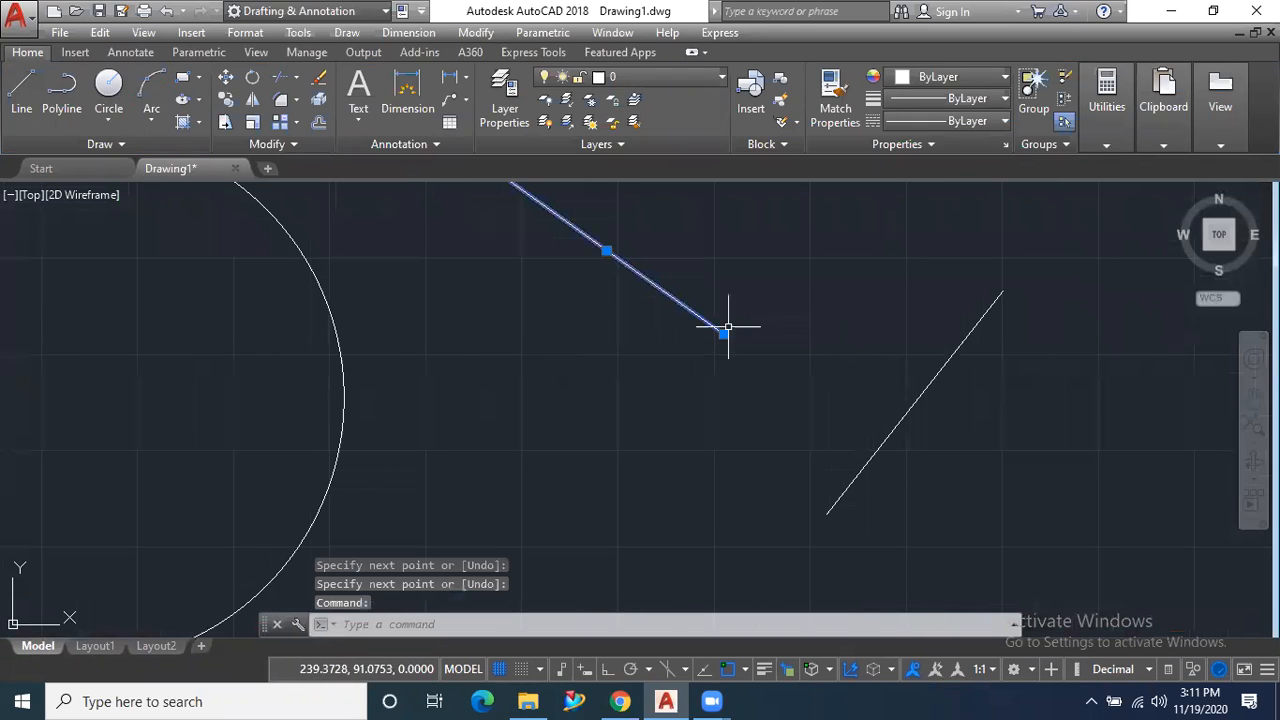
left_click(829, 508)
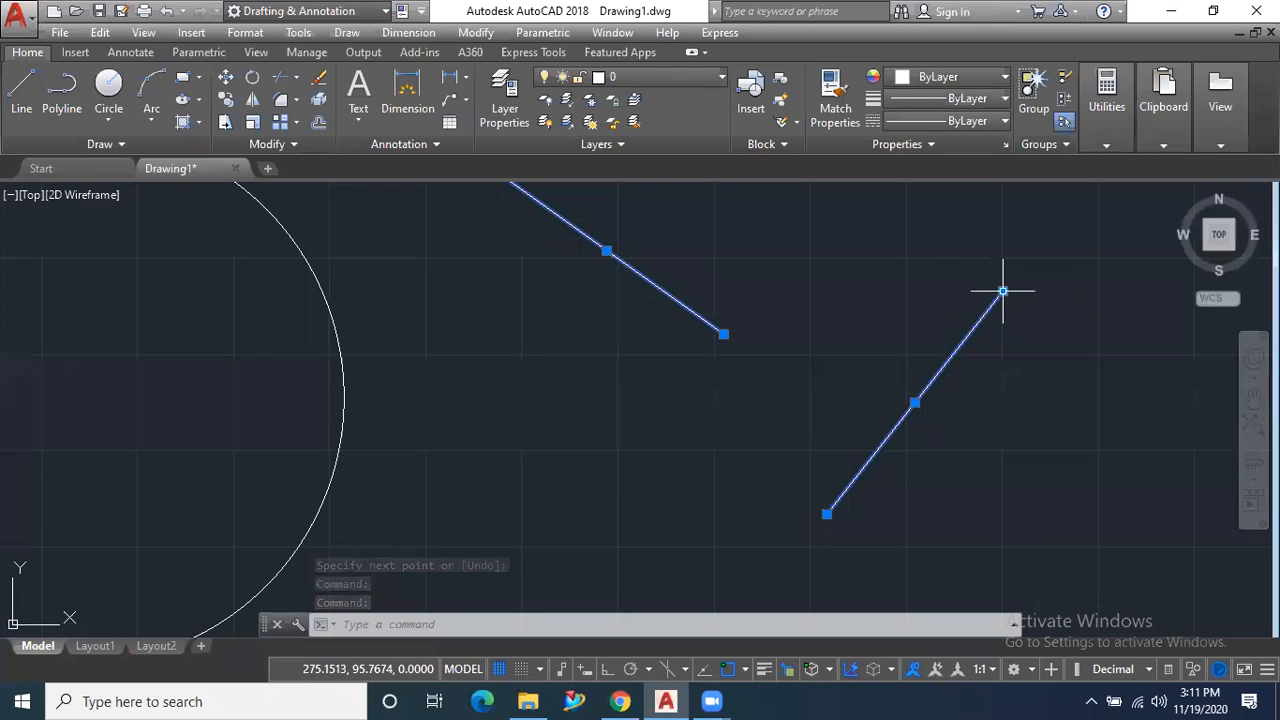
mouse_move(1002, 291)
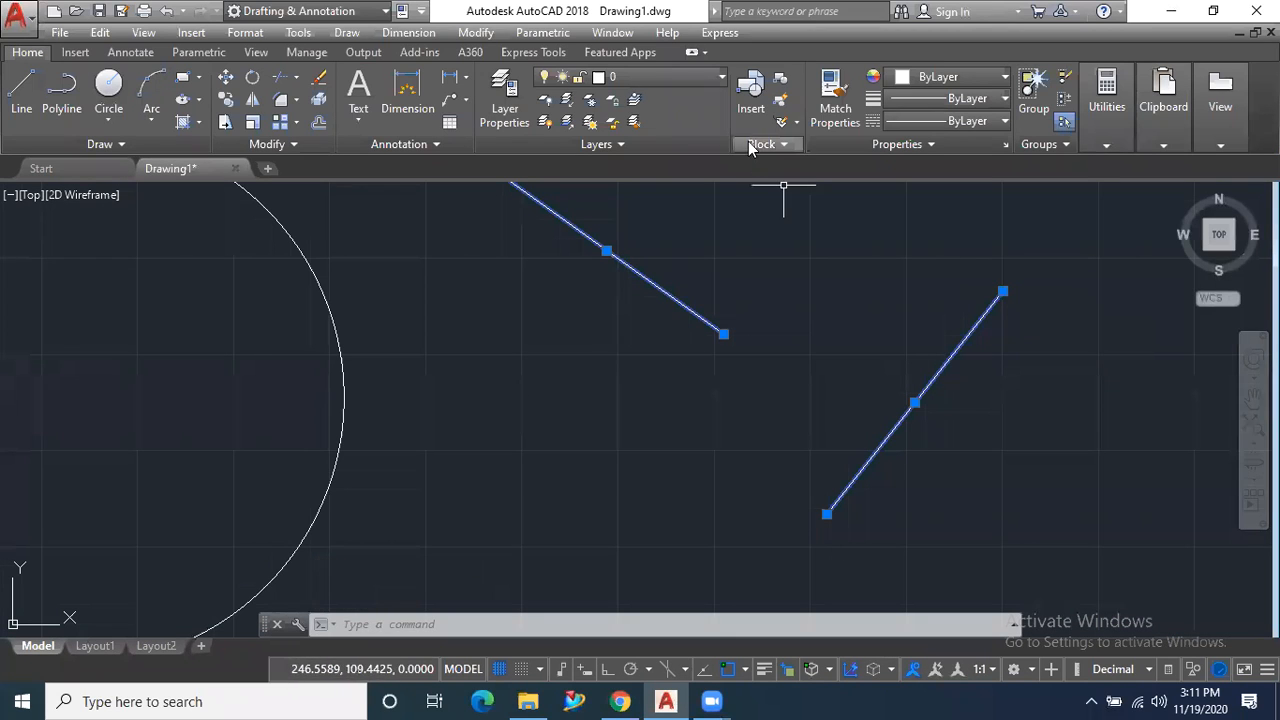
key("Escape")
key("Escape")
left_click(717, 330)
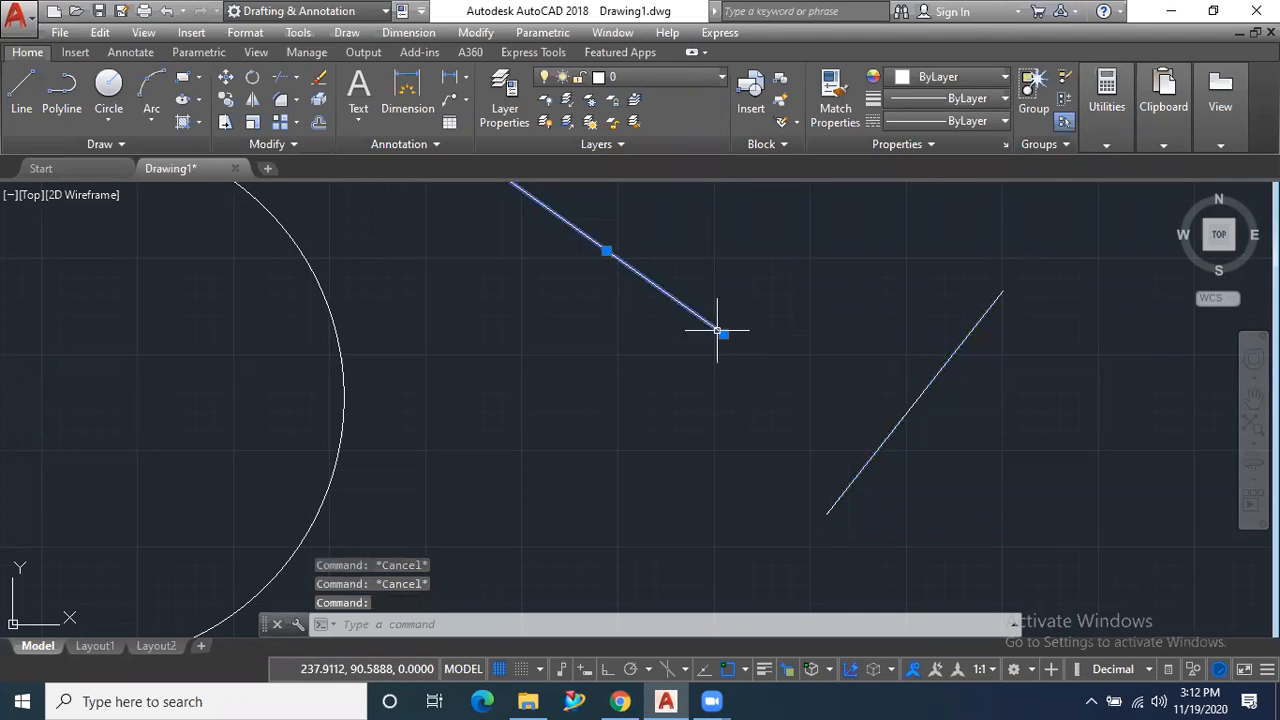
left_click(827, 508)
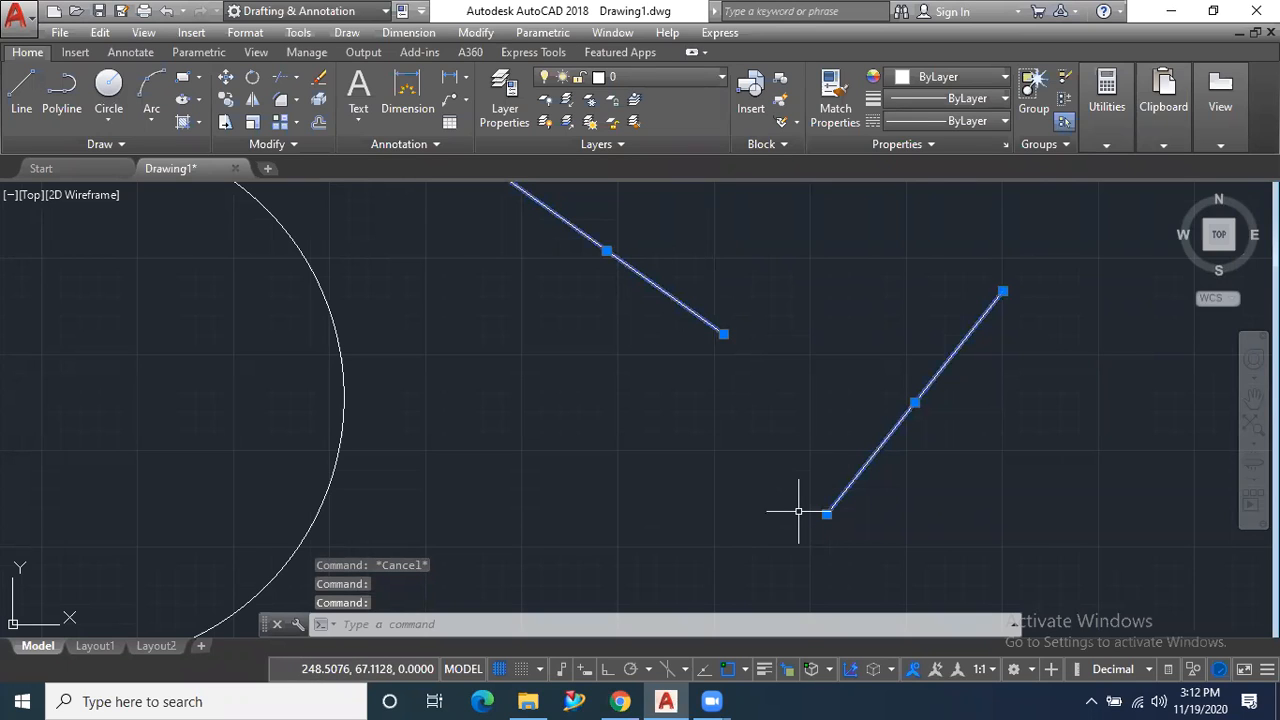
key("Escape")
key("Escape")
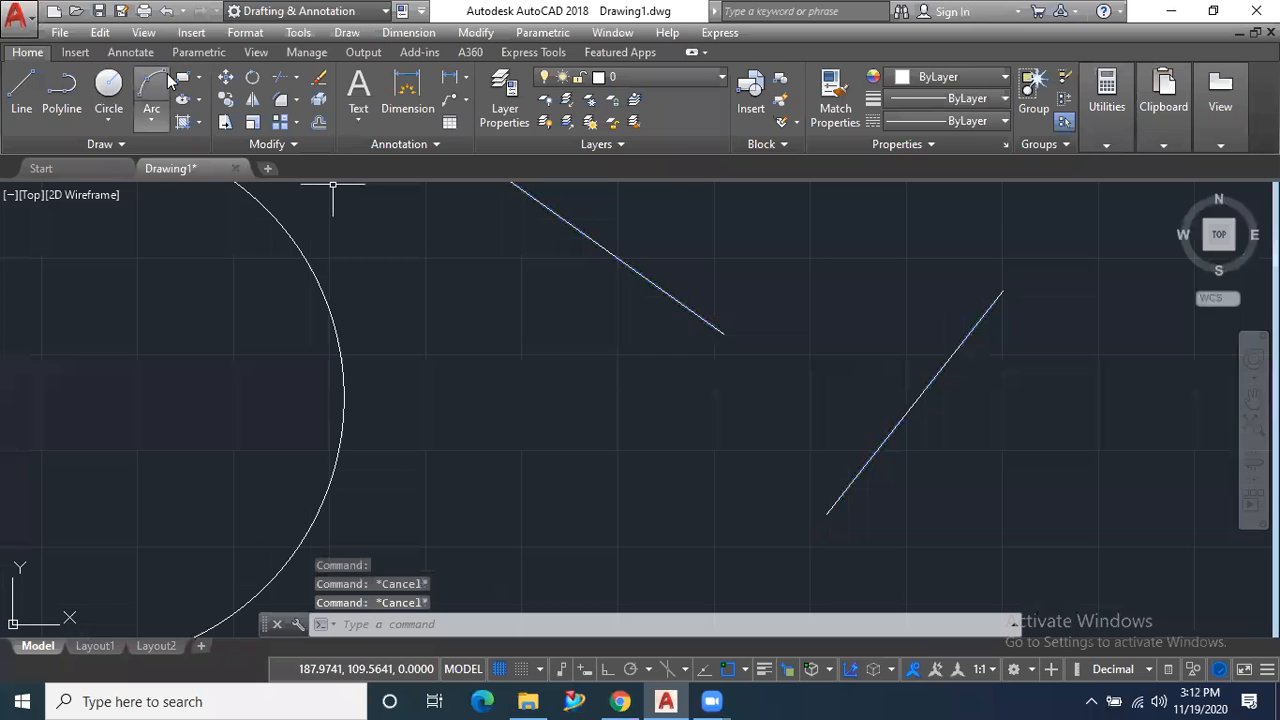
Apply a Coincident constraint joining the first line's lower endpoint to the second line's lower endpoint
left_click(189, 52)
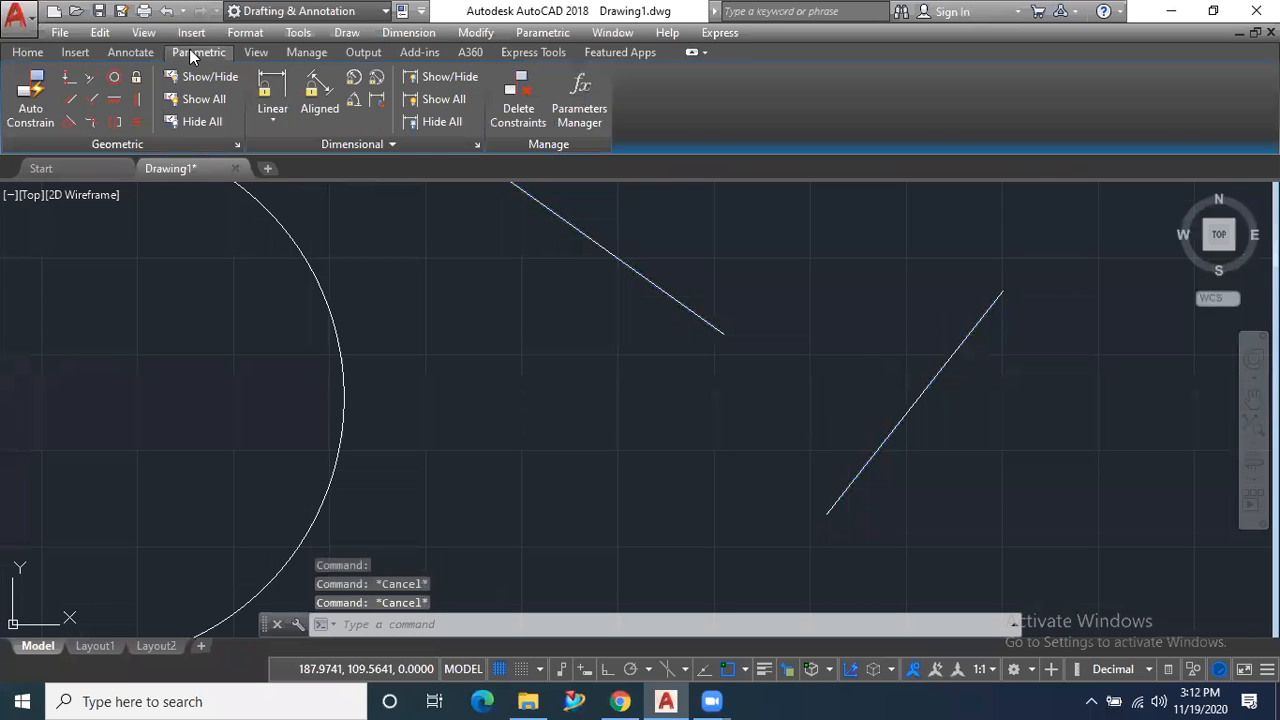
left_click(68, 80)
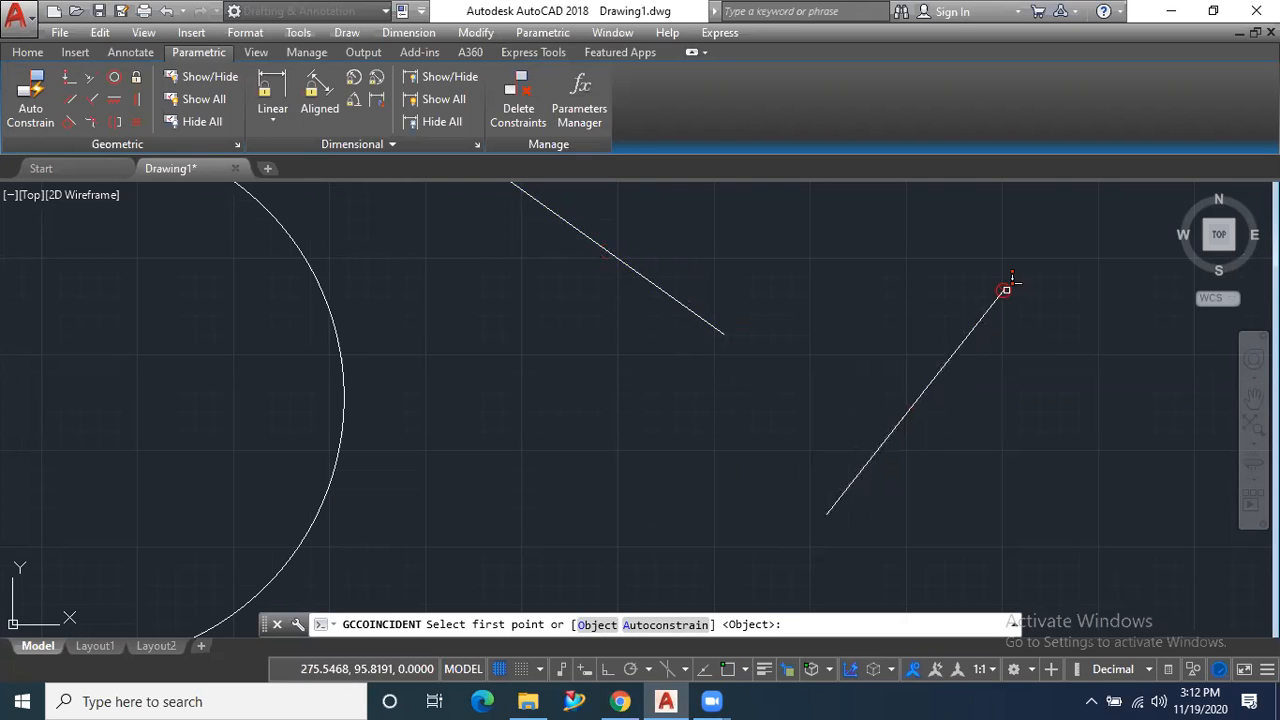
left_click(828, 512)
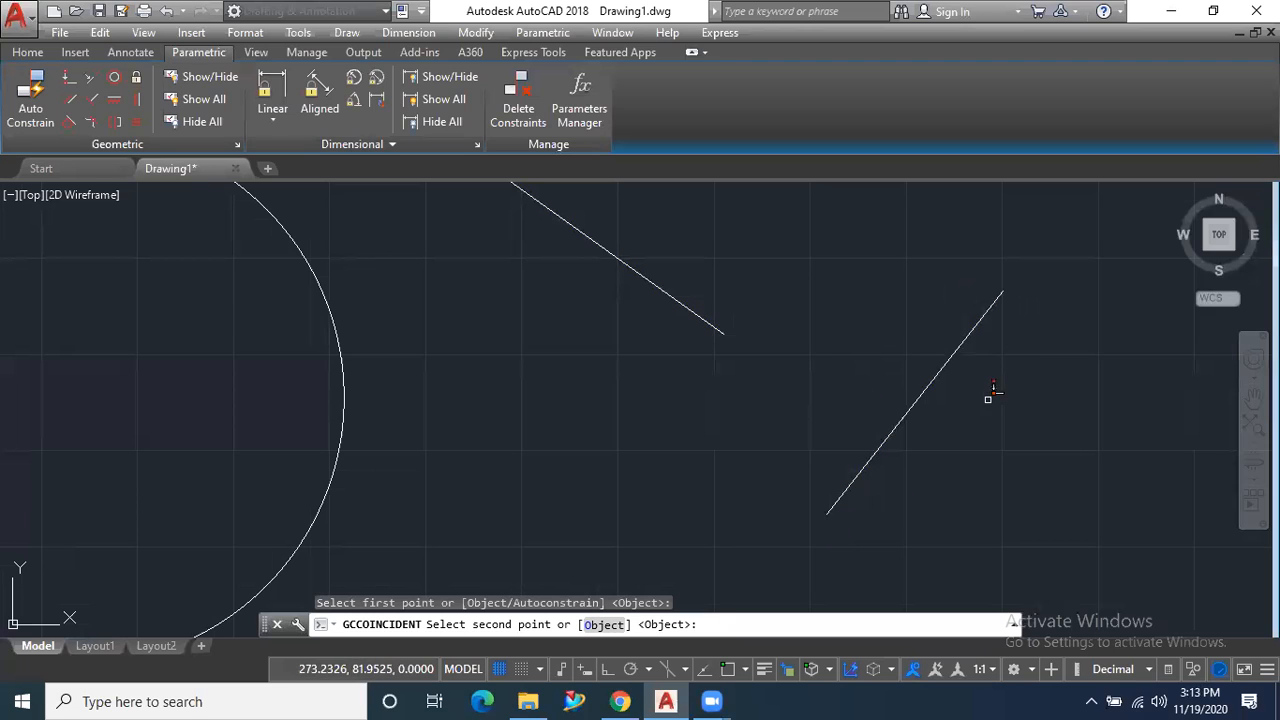
left_click(723, 331)
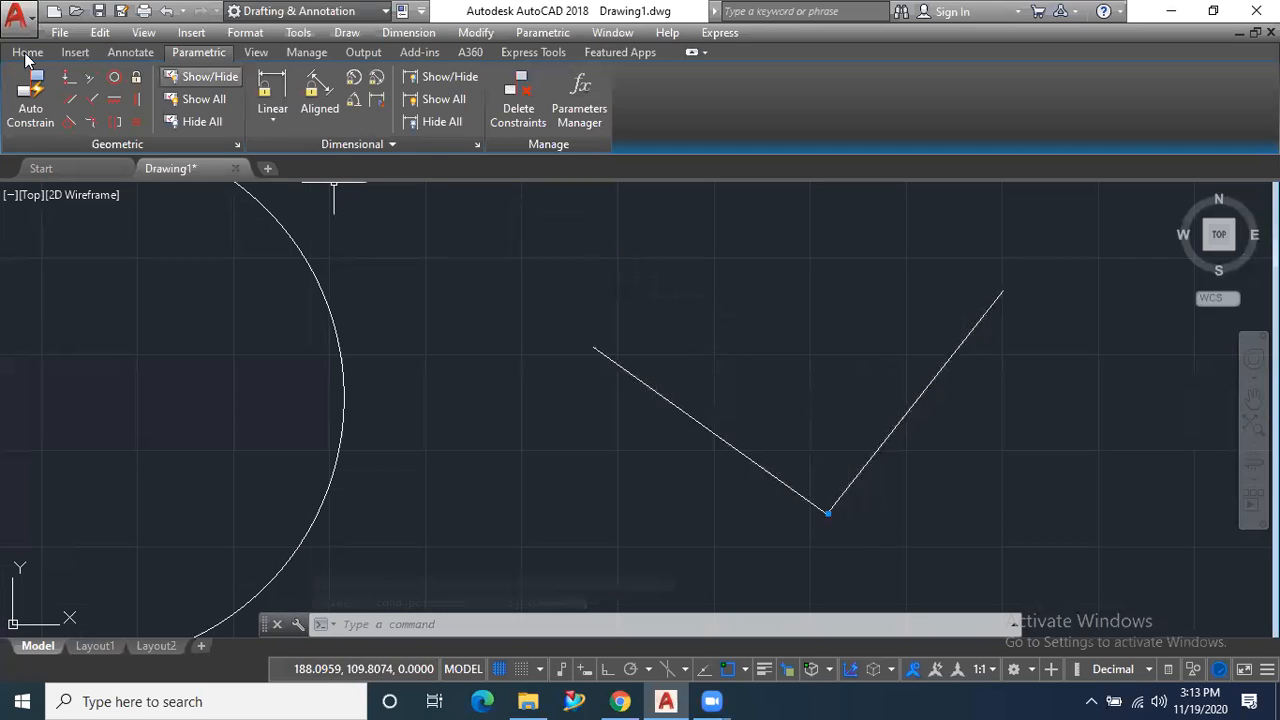
left_click(27, 53)
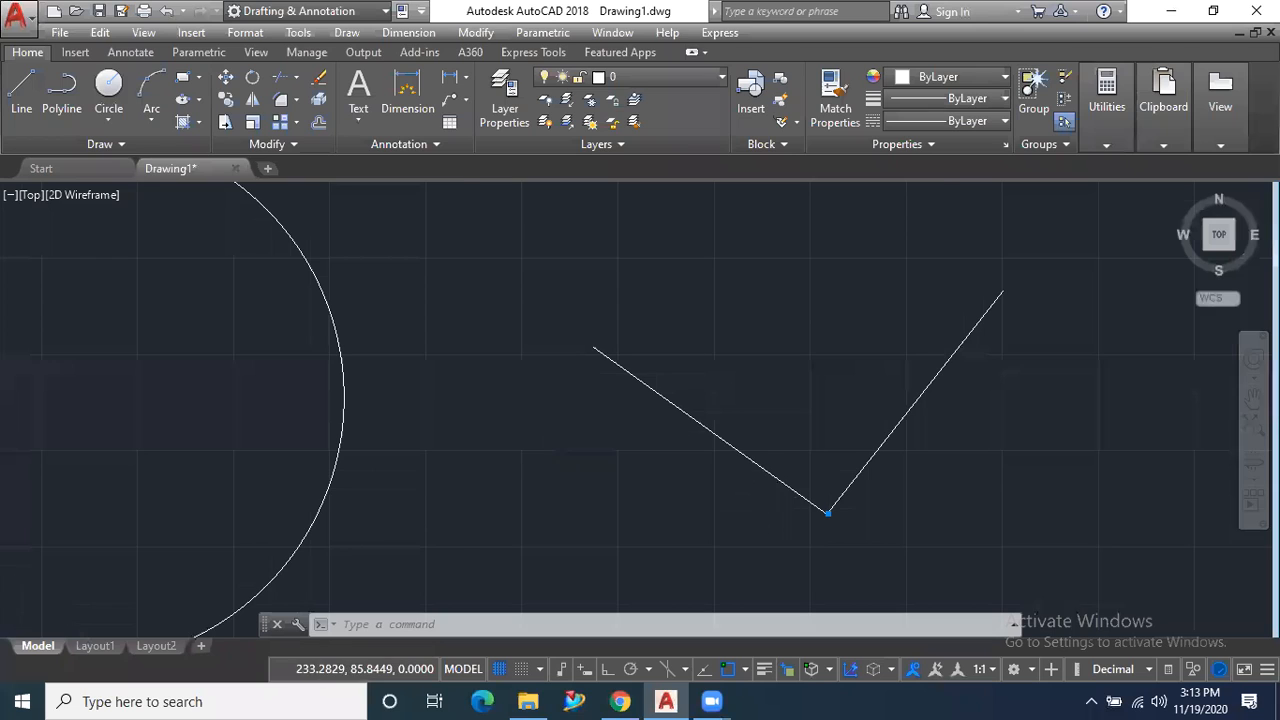
Stretch the first of the two joined lines by its midpoint, down and left toward the circle, then deselect it
scroll(680, 366, "down", 2)
scroll(759, 471, "up", 2)
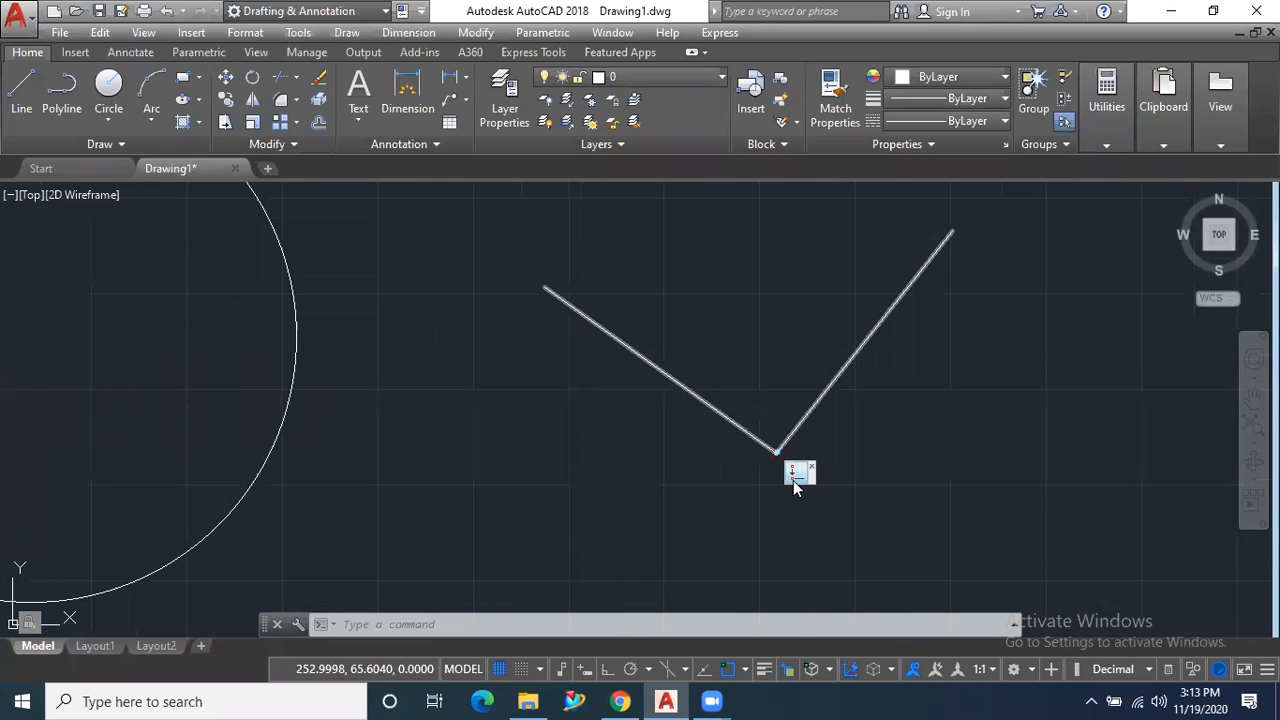
left_click(562, 290)
left_click(543, 343)
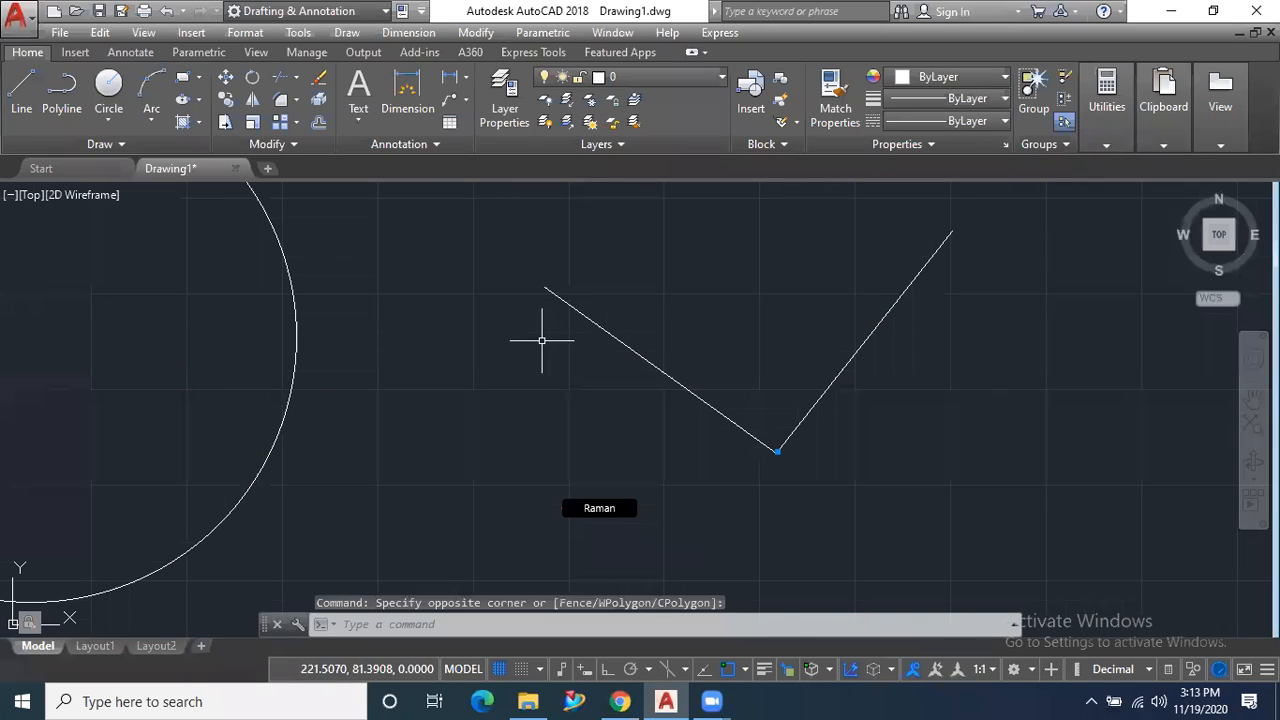
left_click(597, 332)
left_click(615, 336)
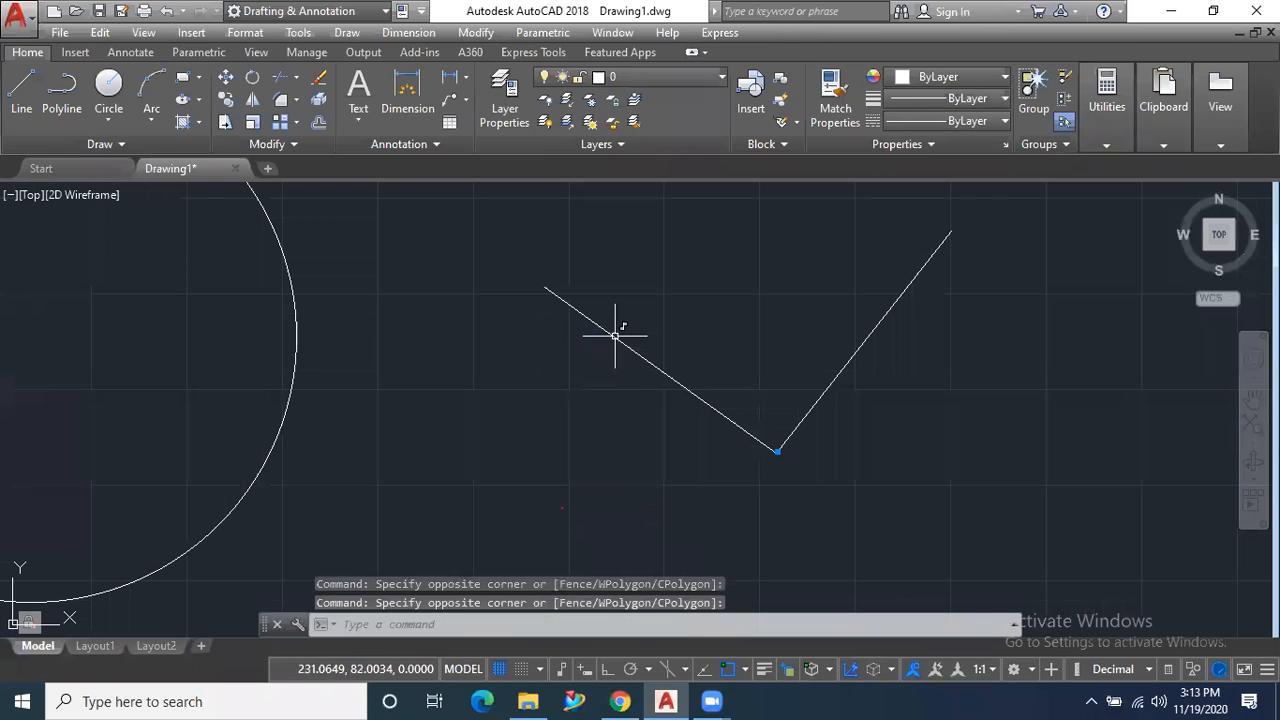
left_click(614, 335)
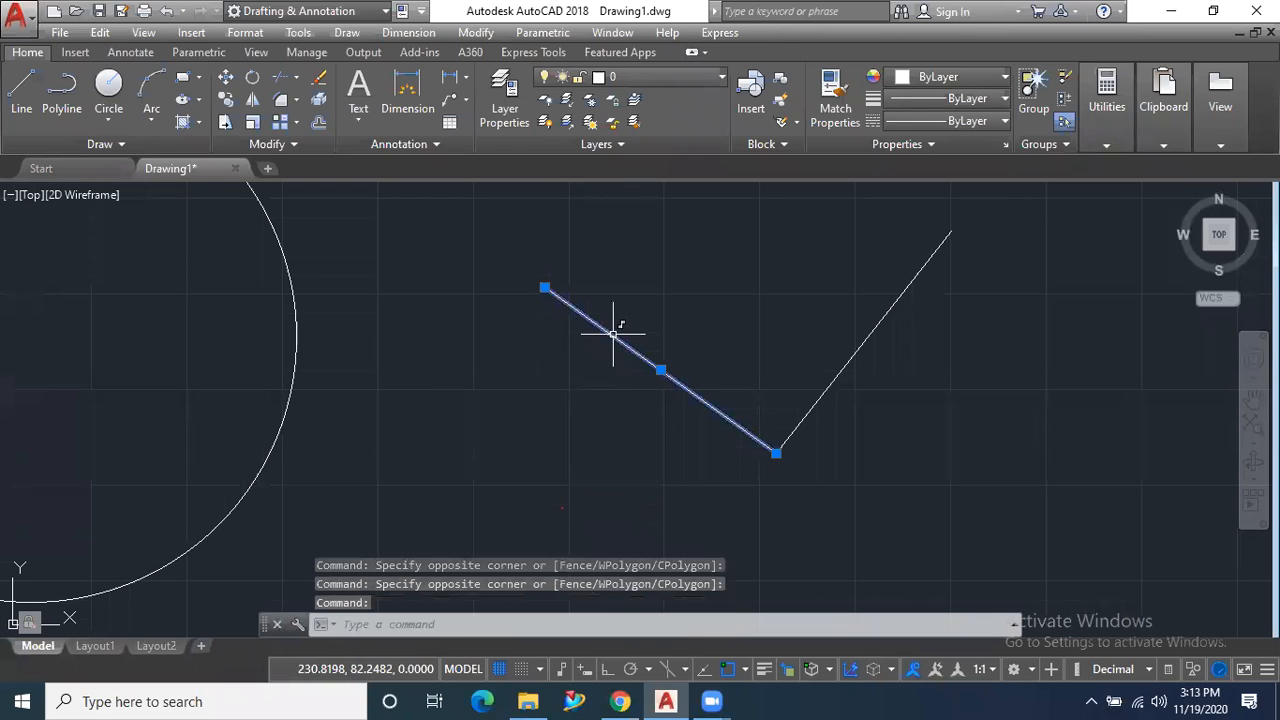
left_click(661, 369)
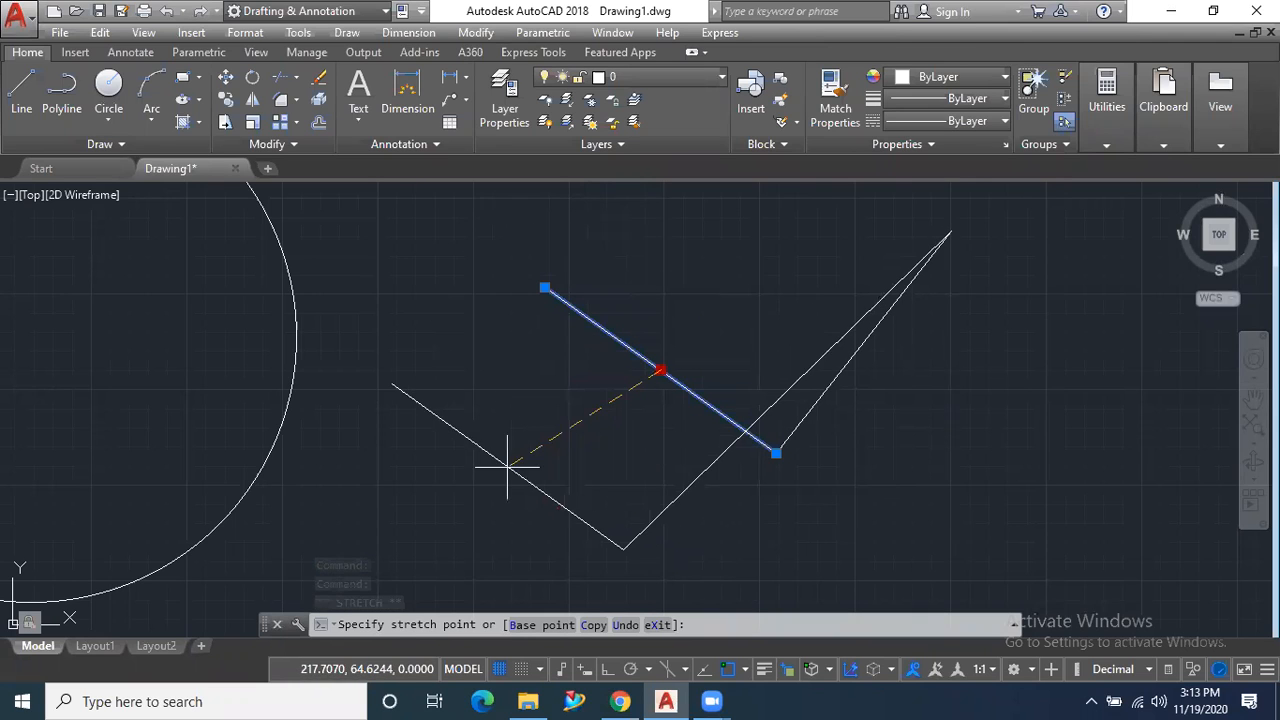
left_click(488, 403)
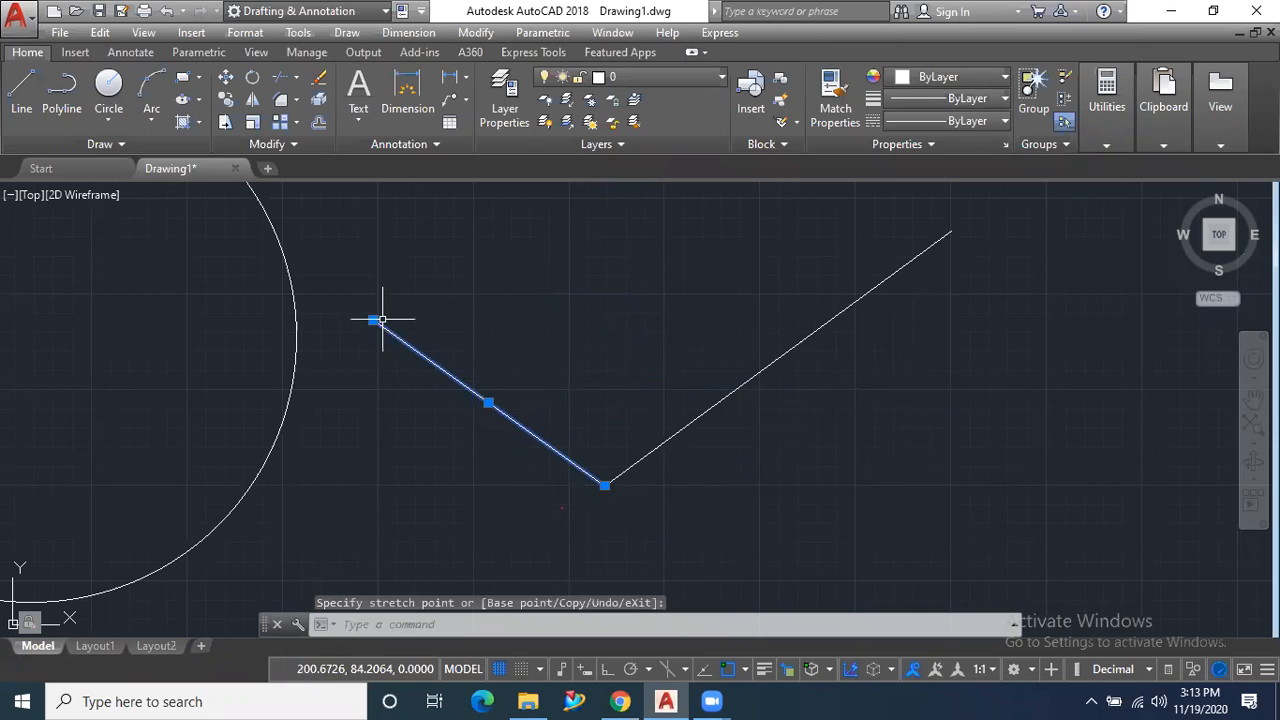
left_click(608, 486)
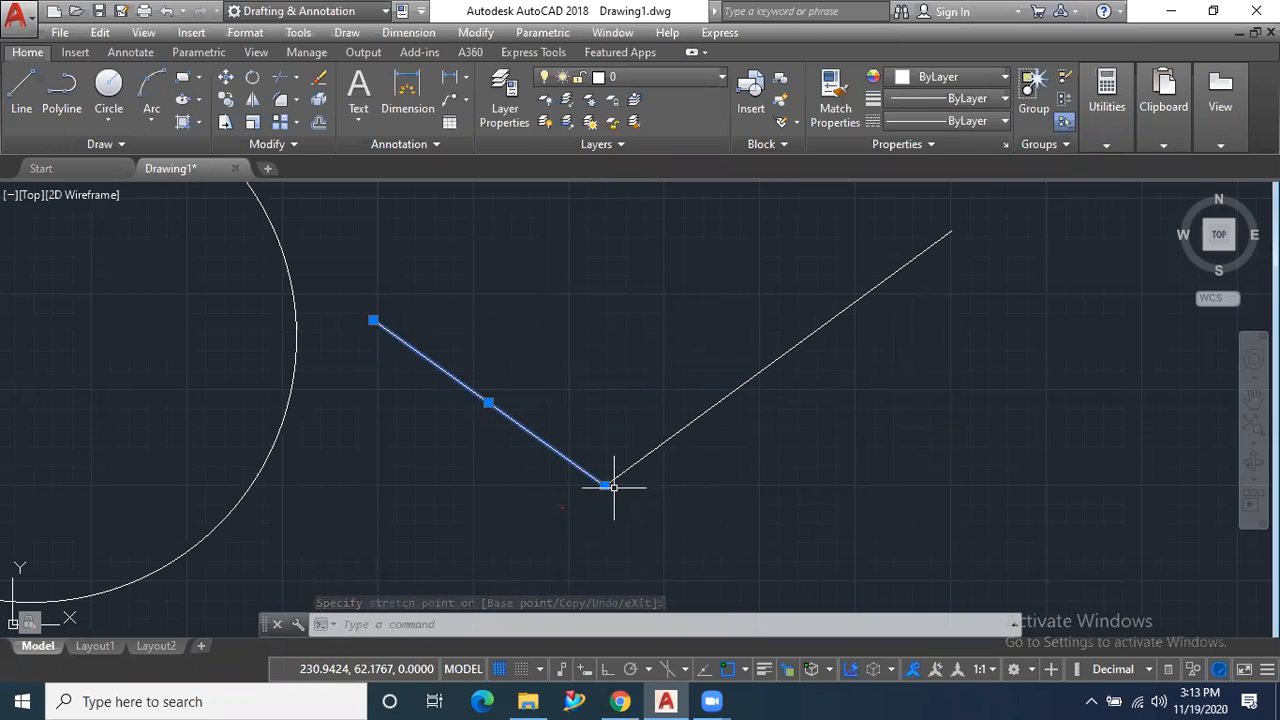
key("Escape")
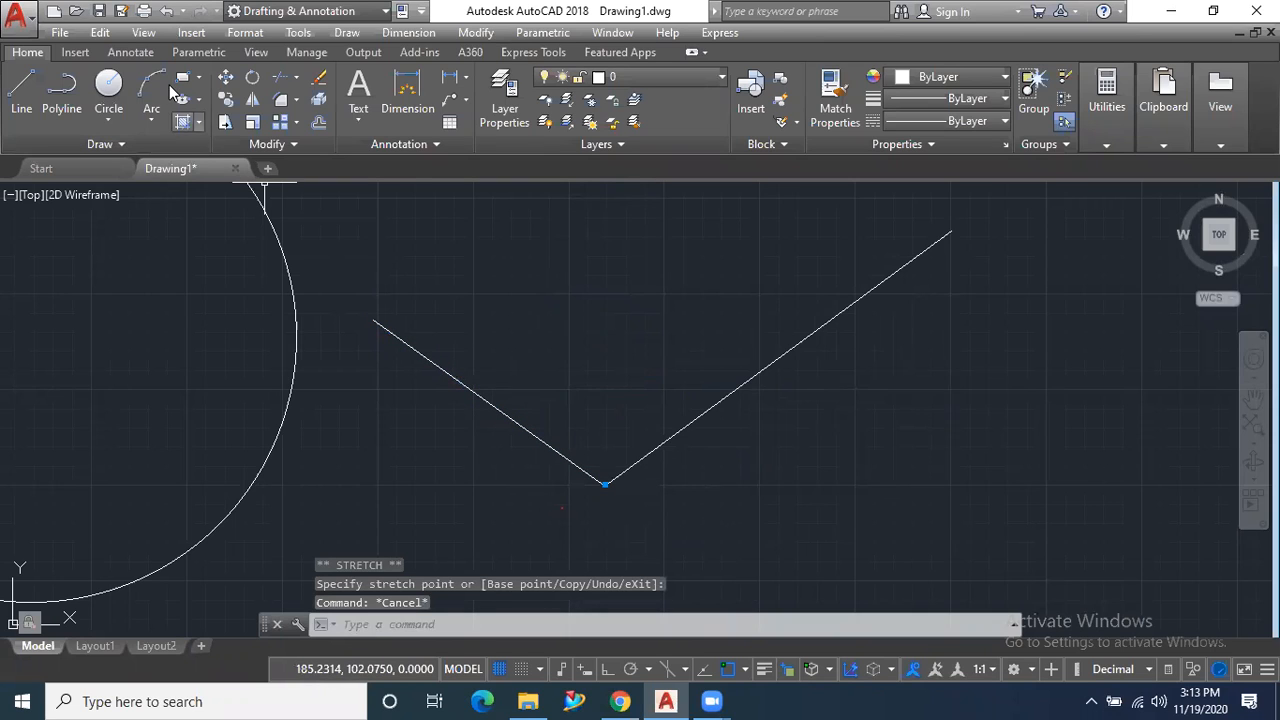
Draw a nearly horizontal line starting at about (189, 134), above the circle and the two joined lines
left_click(196, 53)
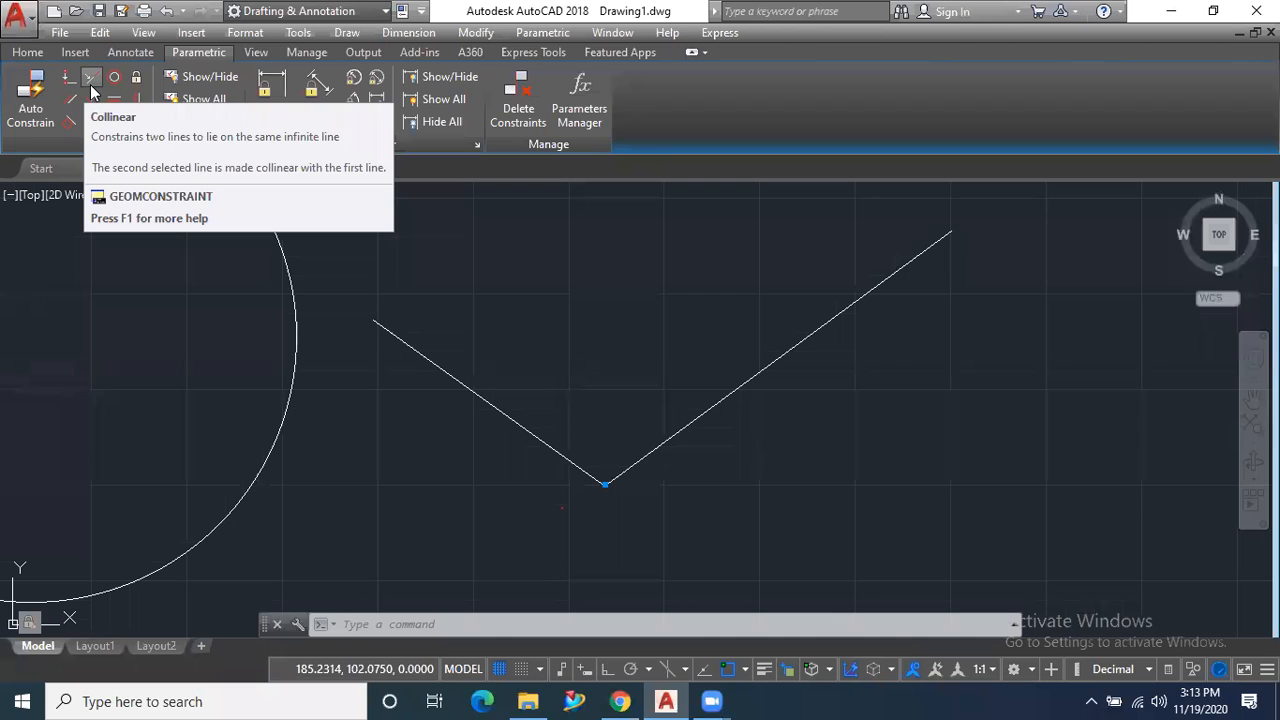
scroll(340, 488, "down", 5)
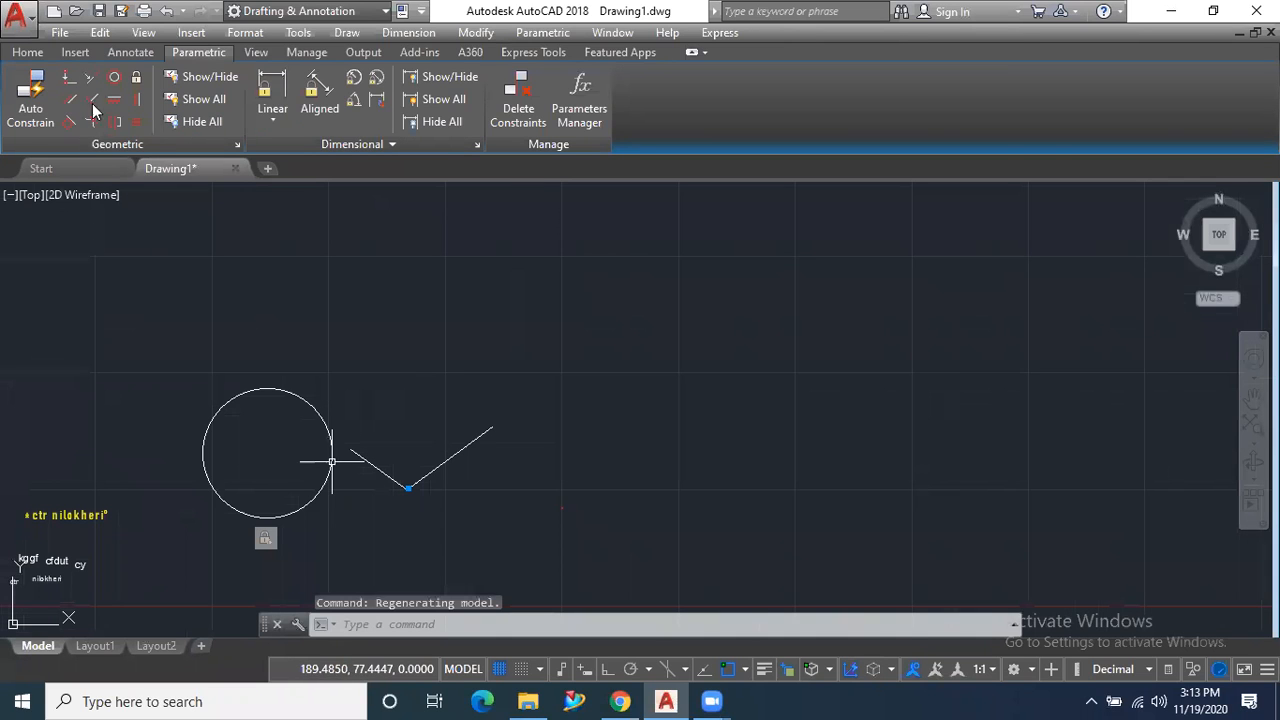
left_click(27, 52)
left_click(21, 95)
left_click(332, 355)
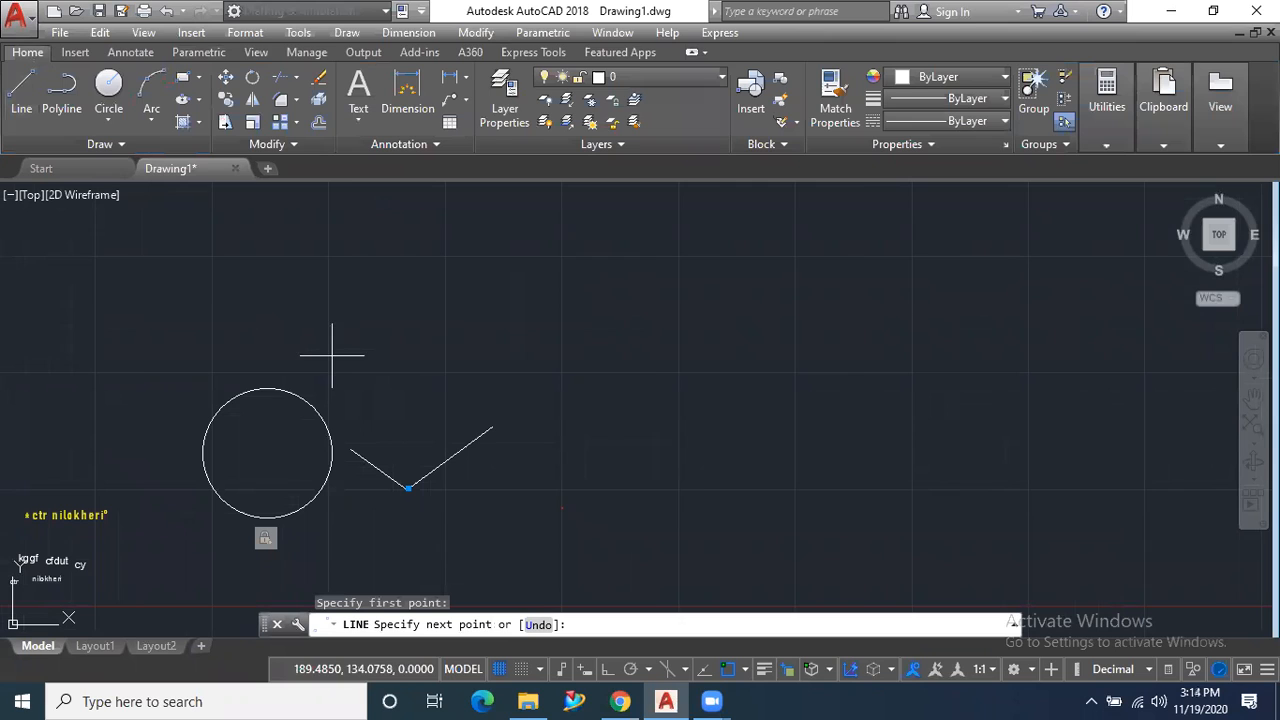
left_click(464, 357)
key("Return")
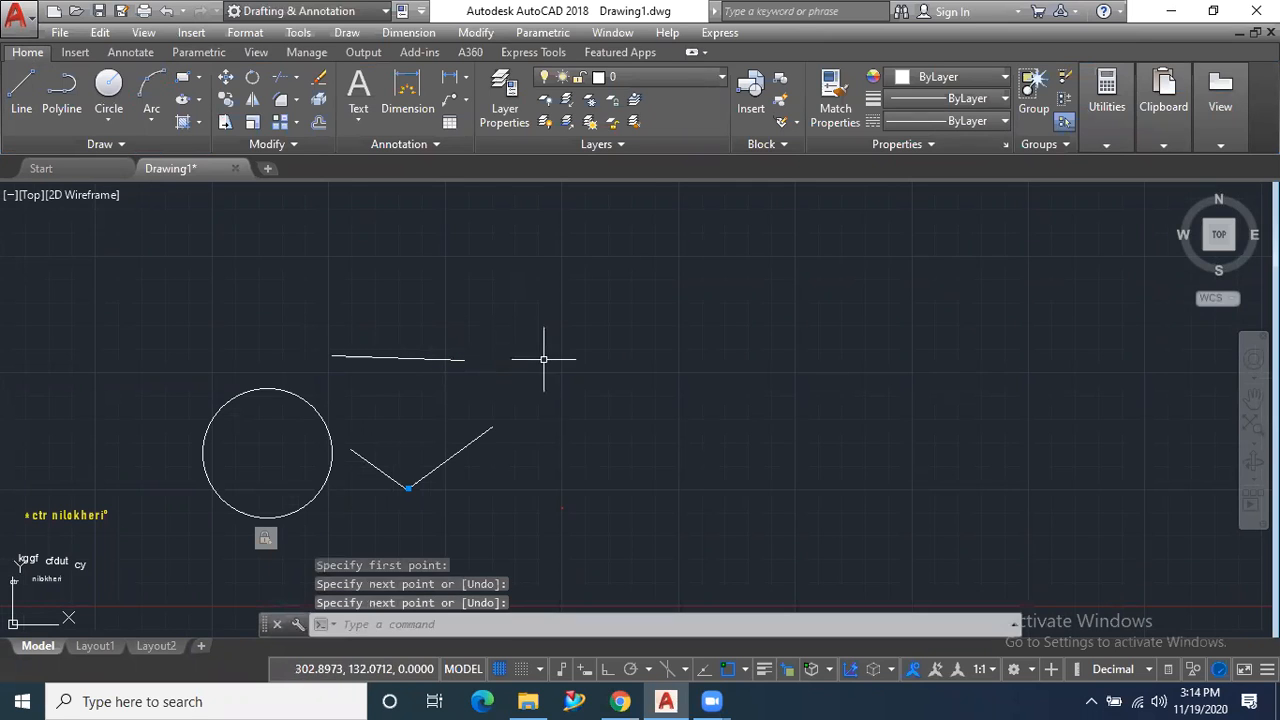
Draw a second, shorter nearly horizontal line to the right of the first and slightly lower
key("Return")
left_click(553, 381)
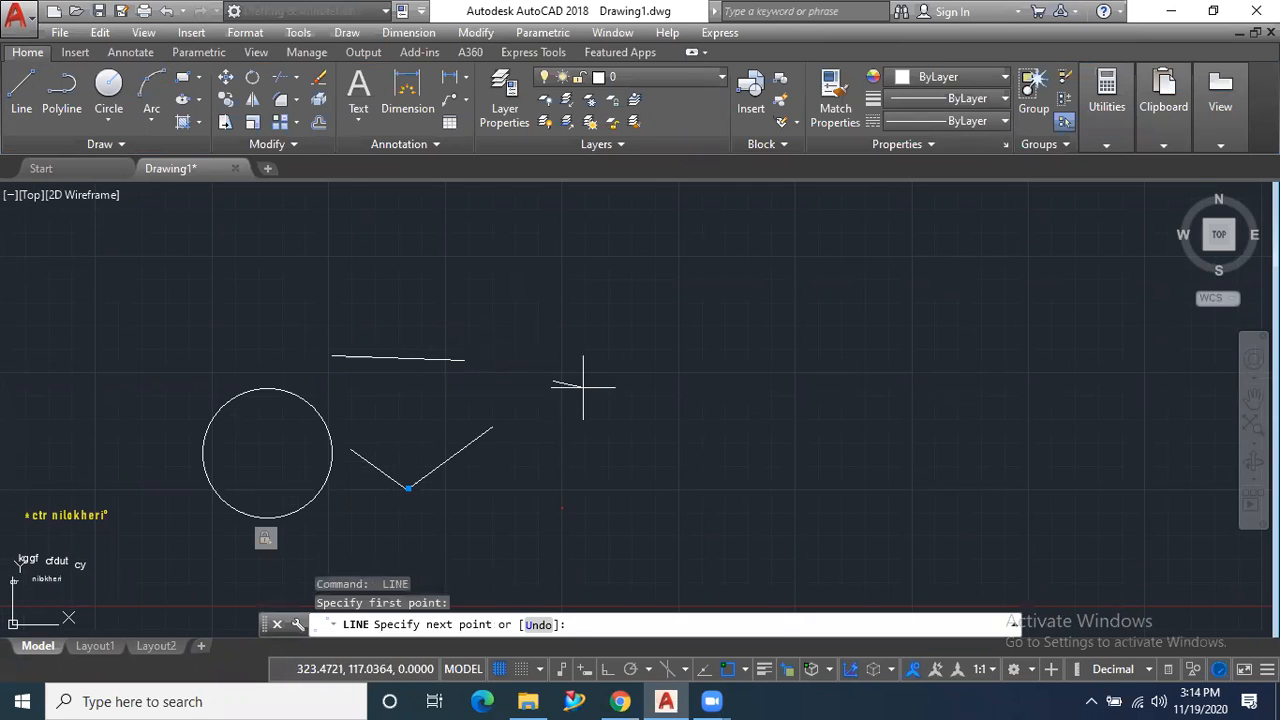
left_click(656, 379)
key("Return")
Draw a third short, nearly horizontal line farther right, slightly higher than the second one
key("Return")
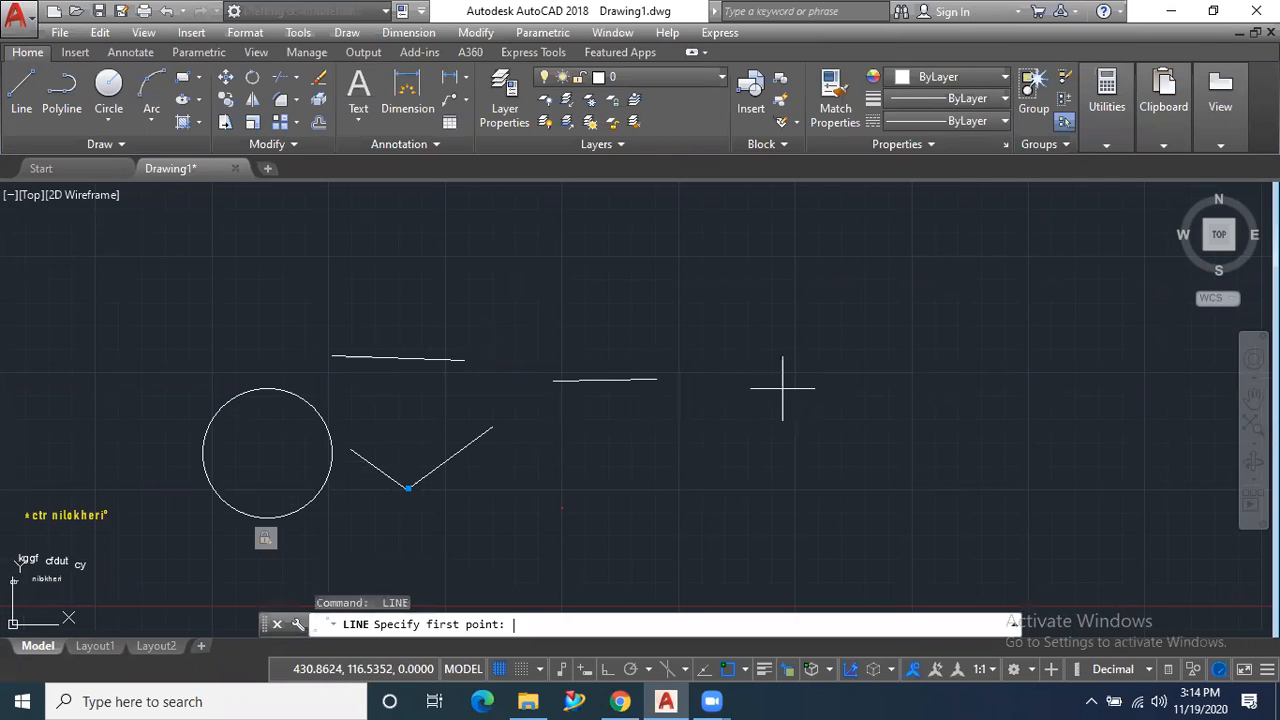
left_click(837, 368)
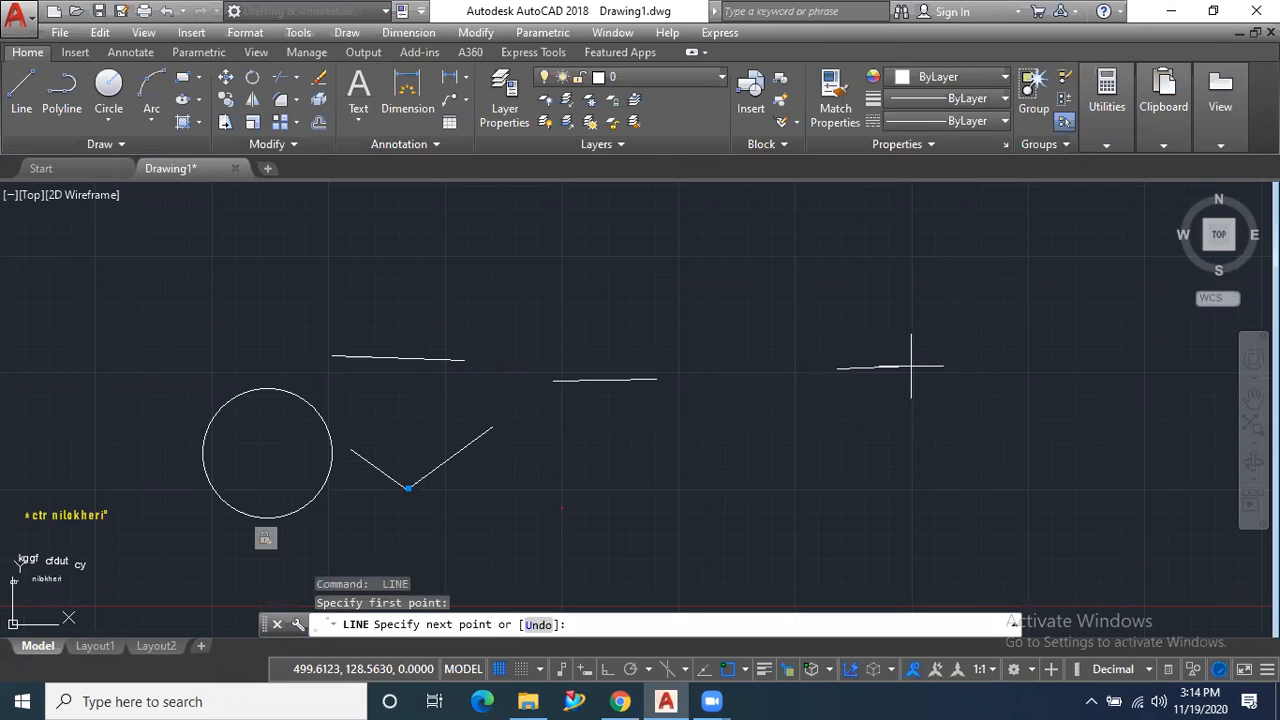
left_click(925, 368)
key("Return")
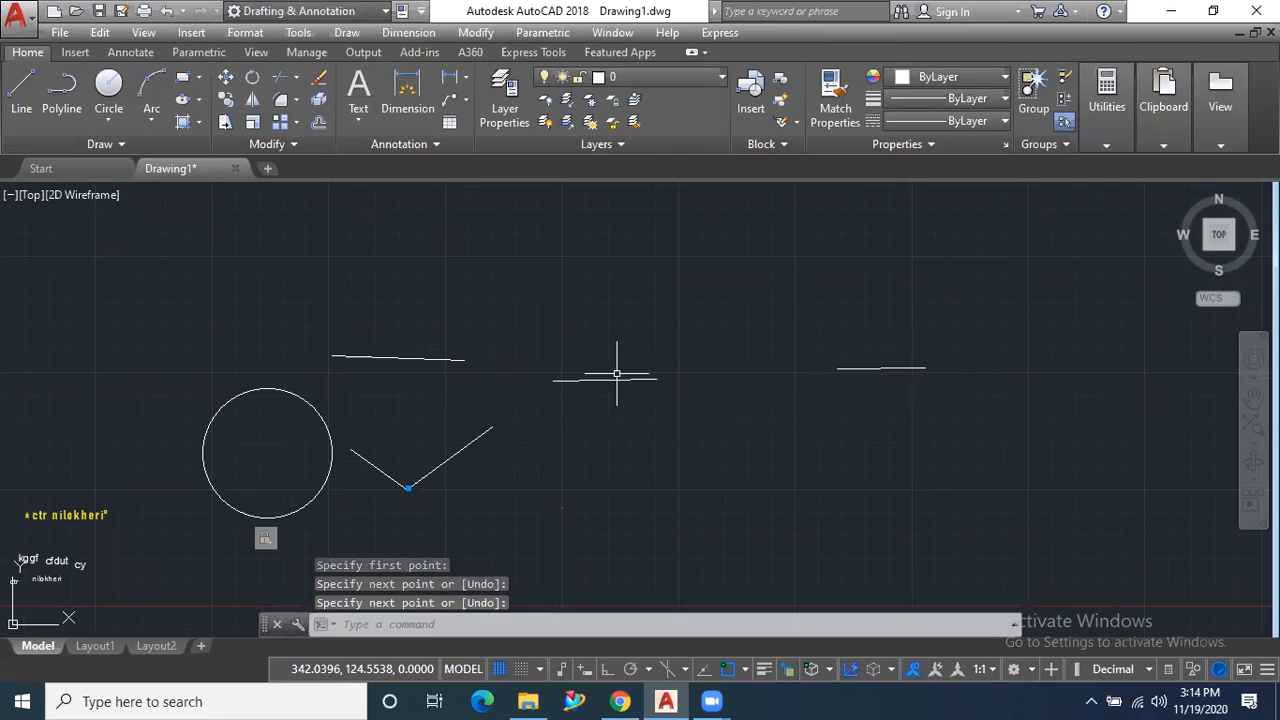
key("Escape")
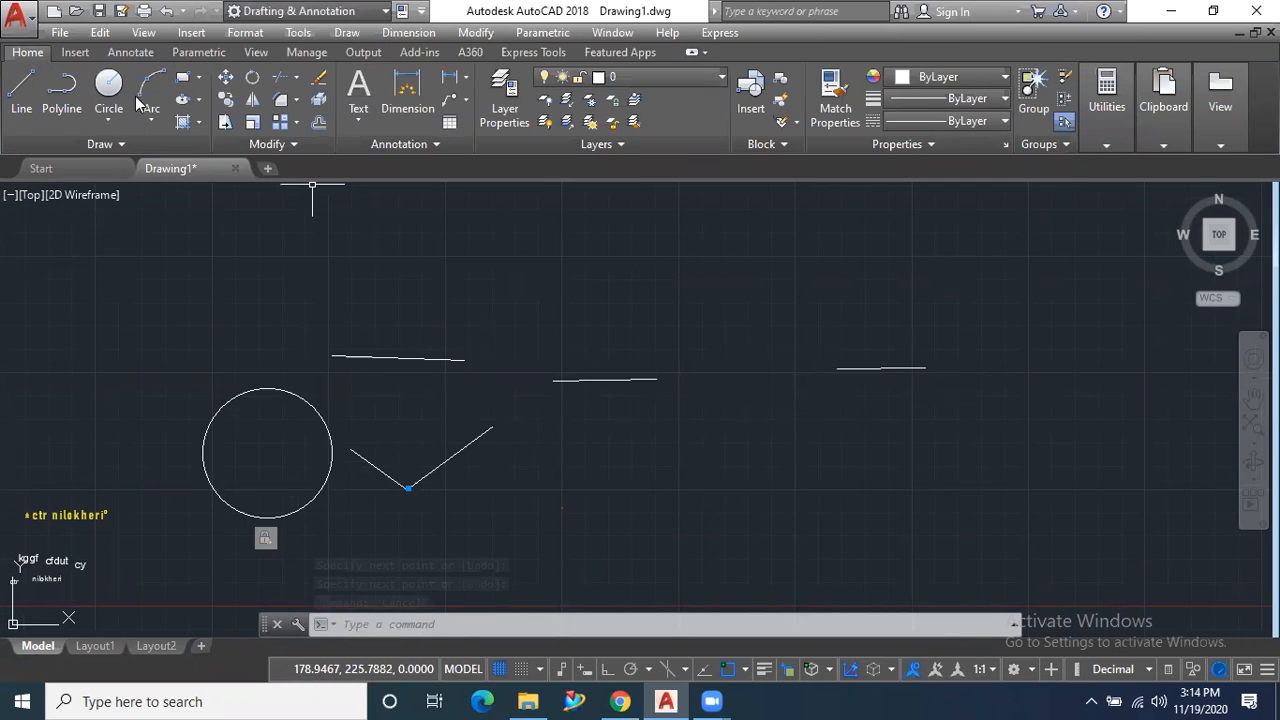
Apply a Collinear constraint aligning the middle near-horizontal line with the leftmost one
left_click(208, 55)
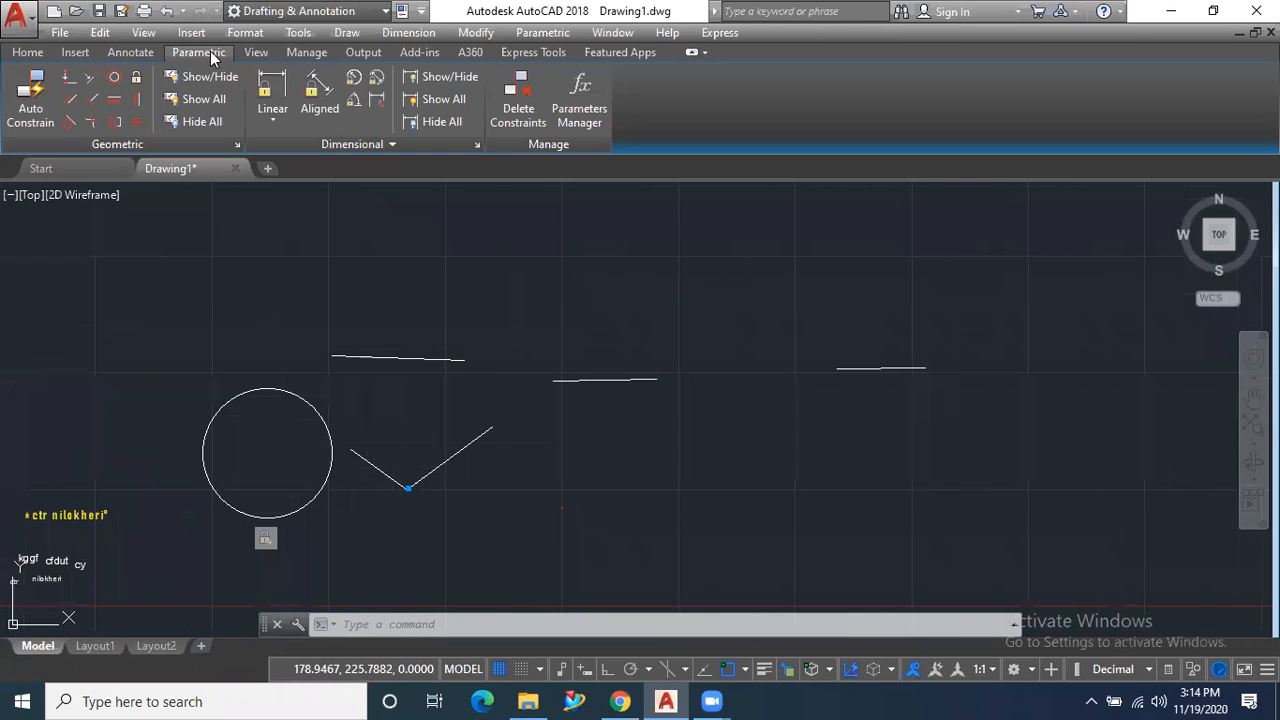
left_click(90, 79)
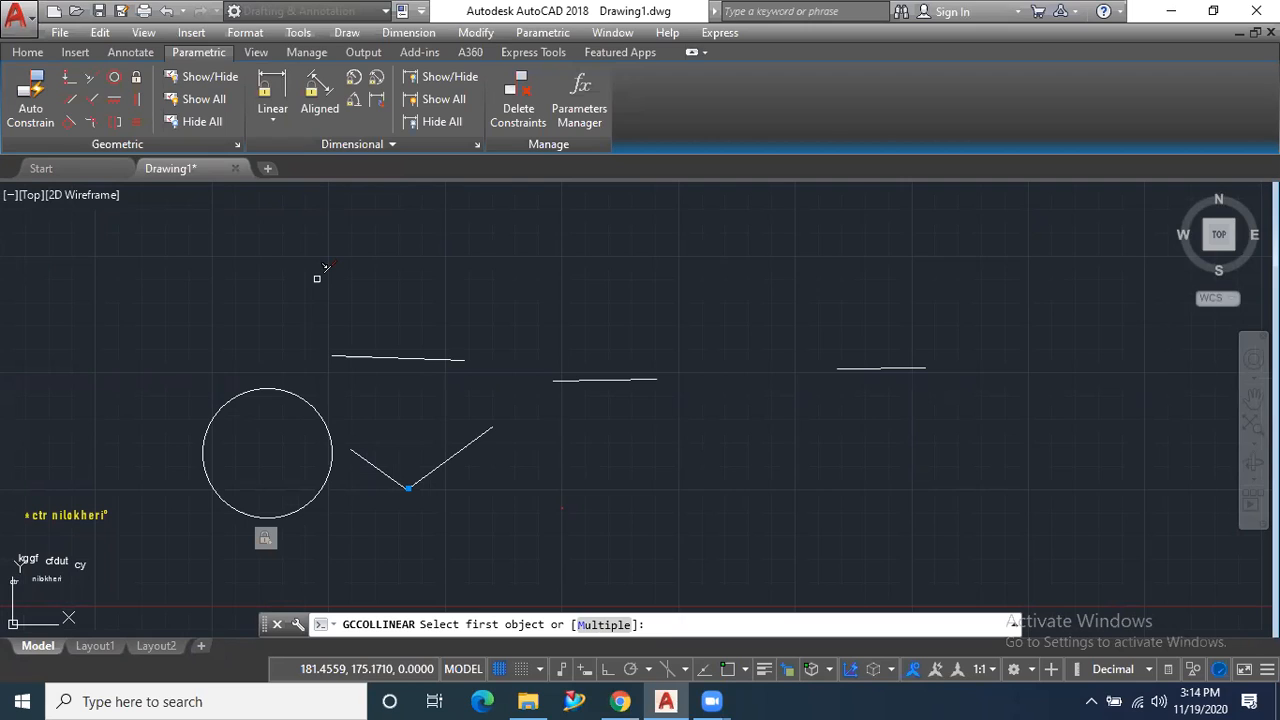
left_click(391, 346)
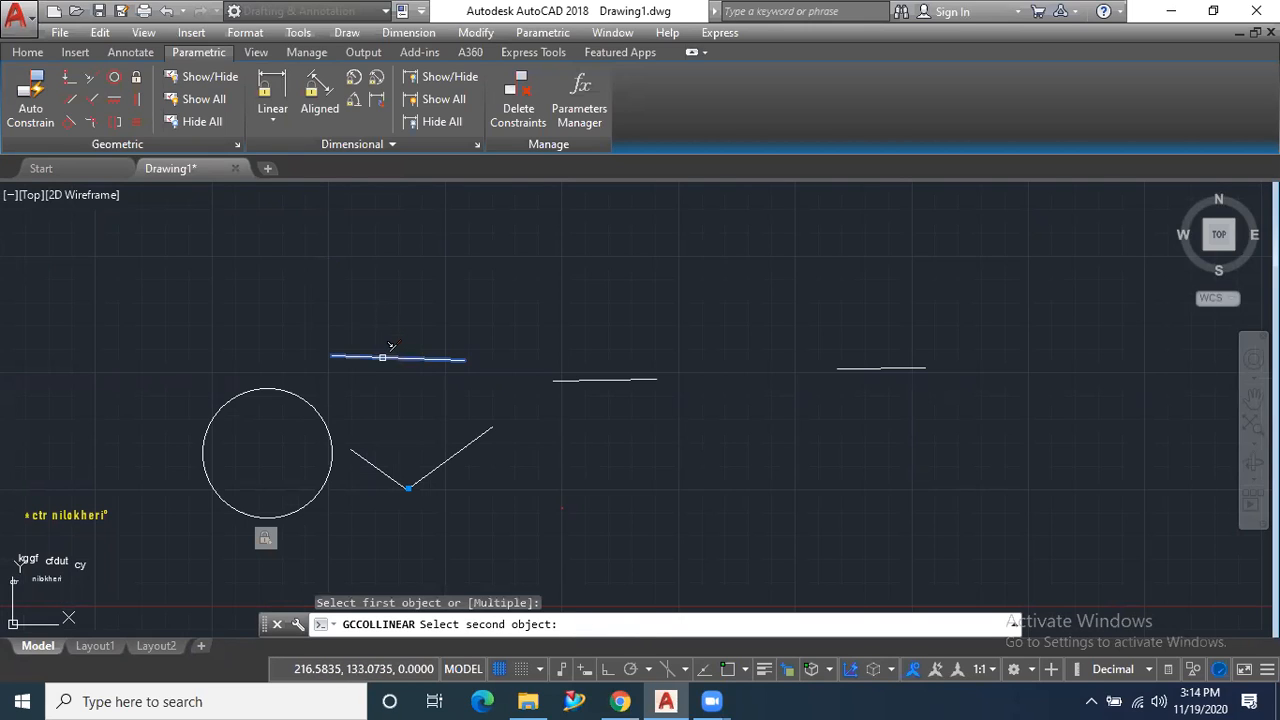
left_click(591, 379)
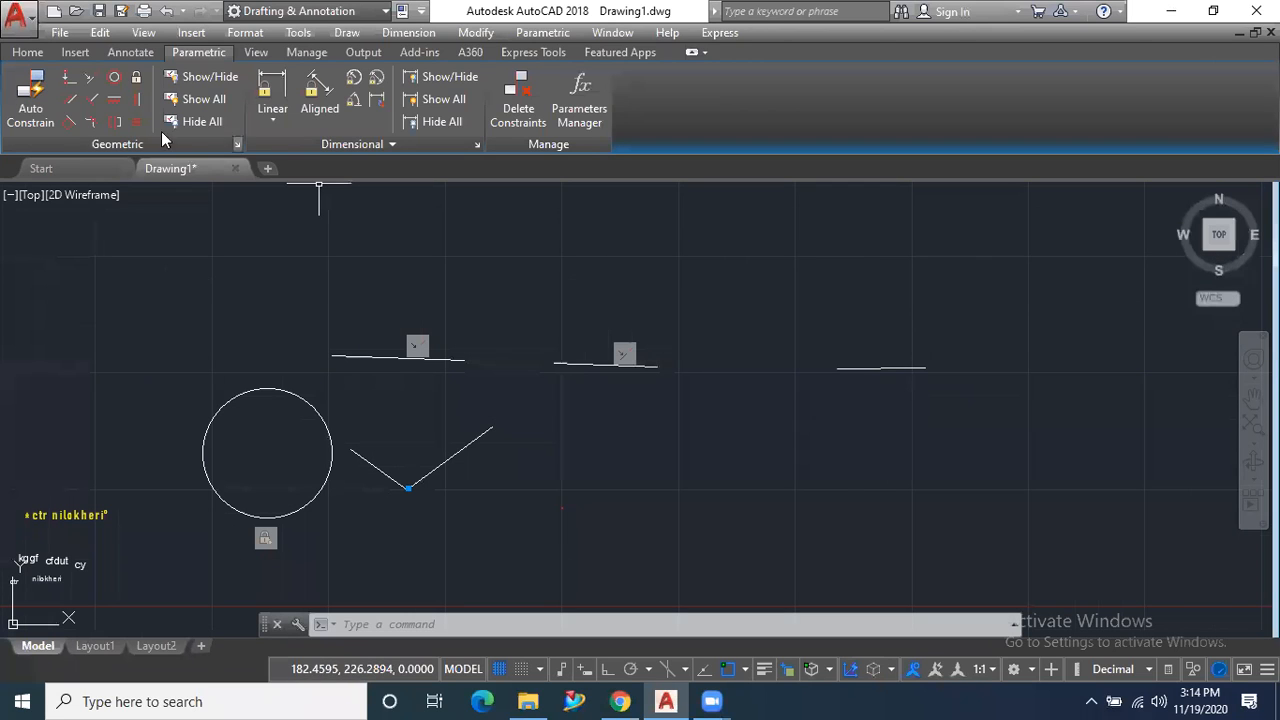
Apply a Collinear constraint aligning the middle line with the rightmost one, using the rightmost line as the reference
left_click(92, 77)
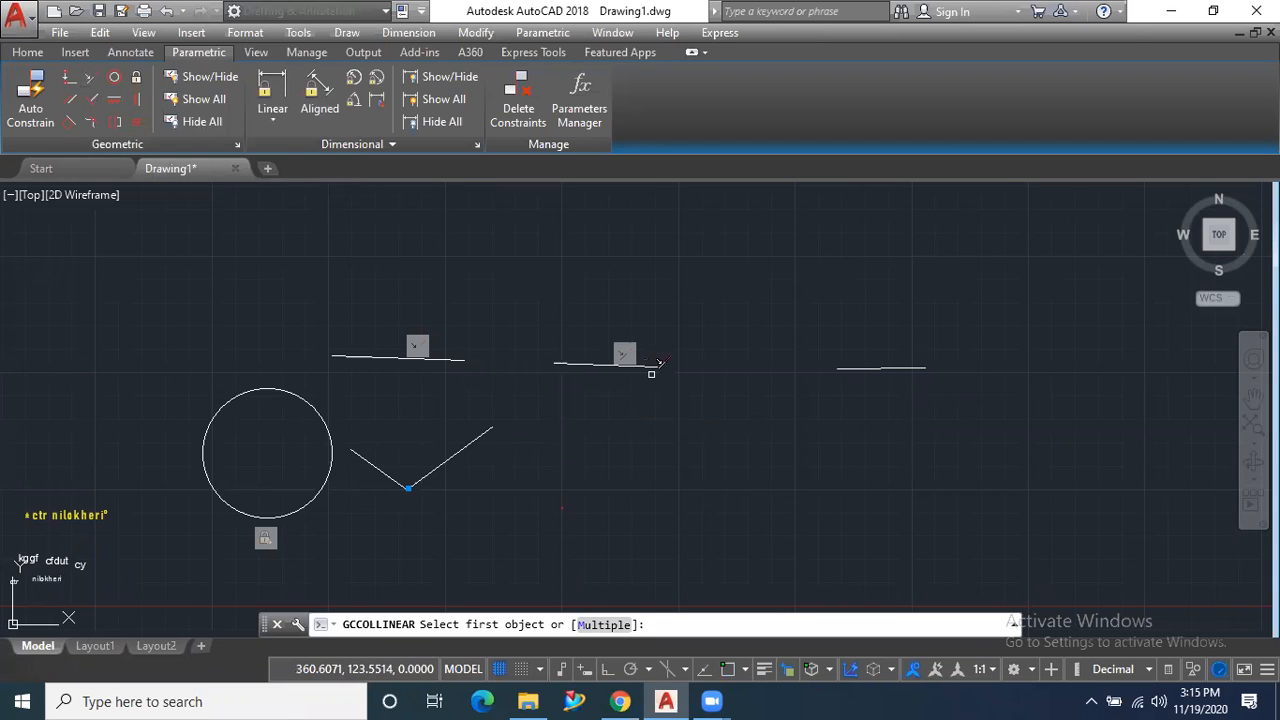
left_click(880, 368)
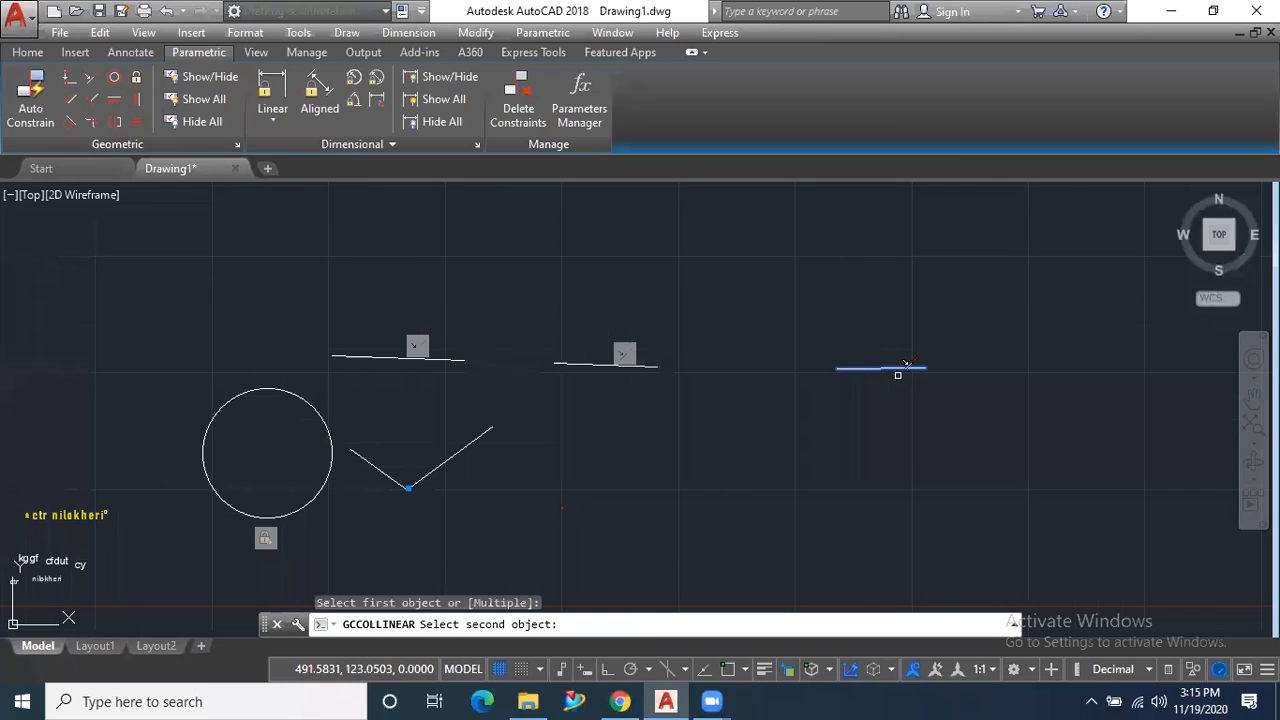
left_click(630, 364)
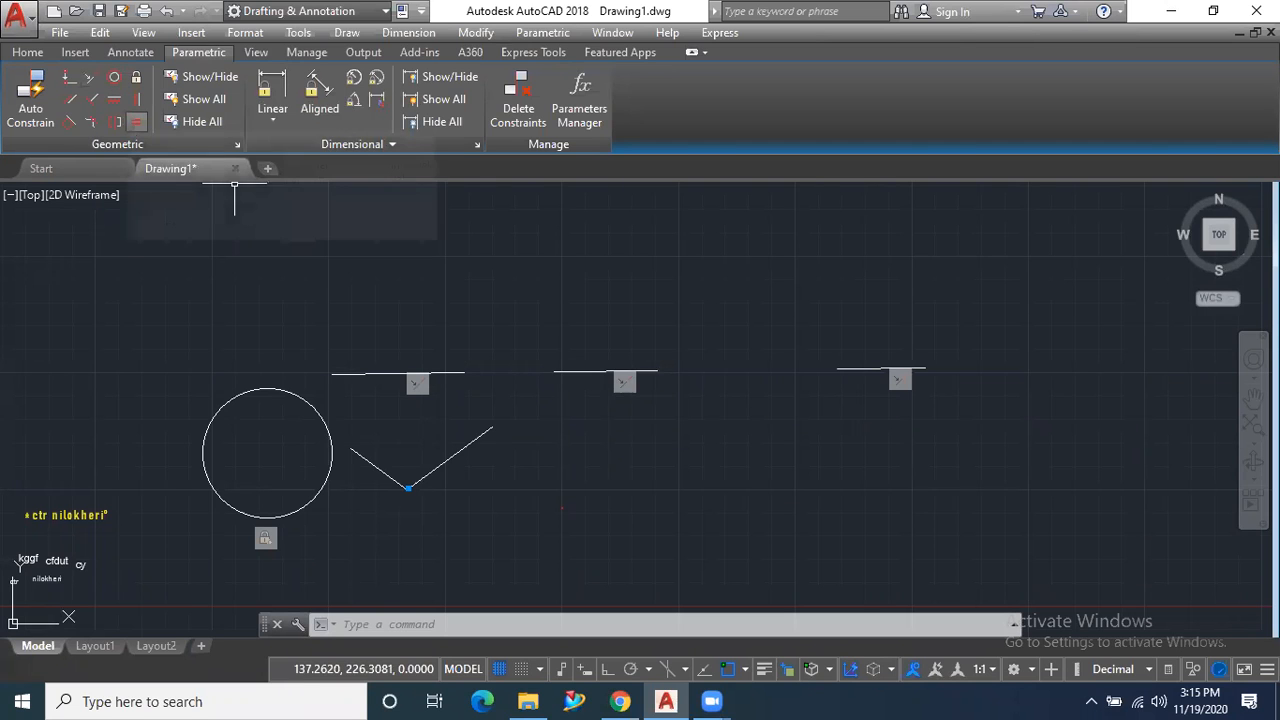
Draw a large circle with a radius of about 105 in the empty area right of the collinear lines
scroll(507, 352, "down", 2)
scroll(269, 457, "up", 3)
scroll(263, 451, "down", 4)
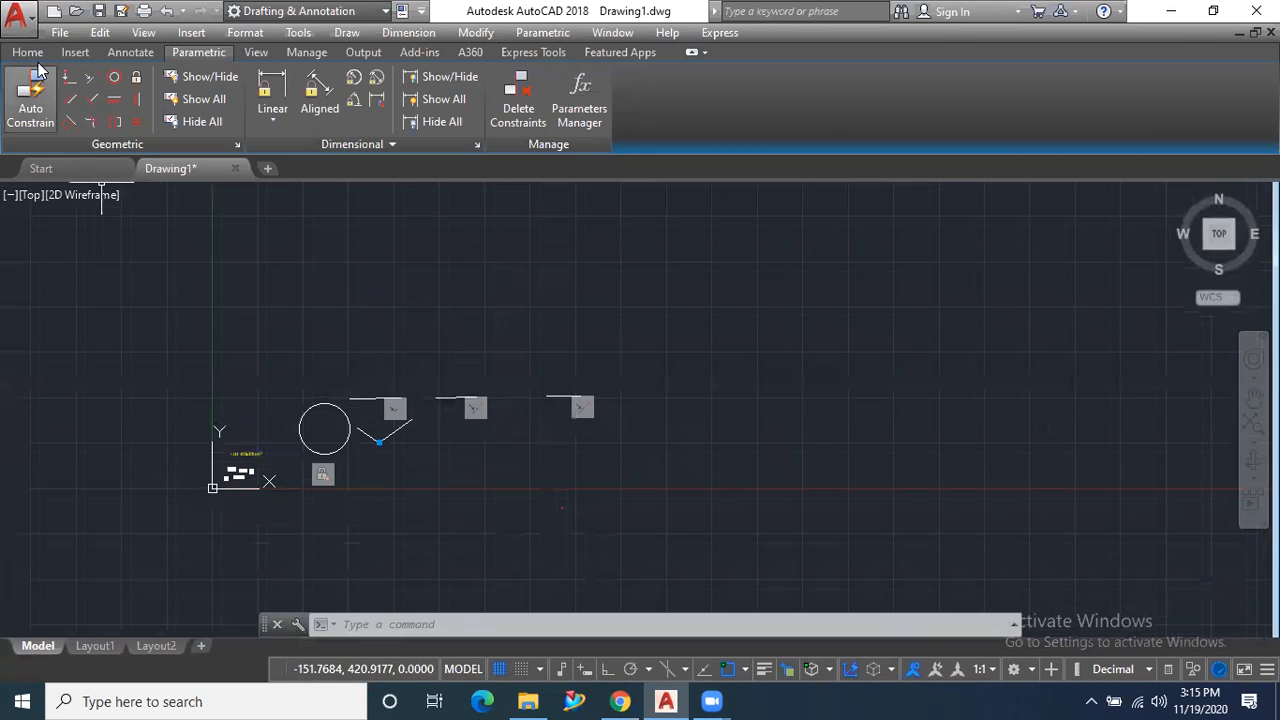
left_click(30, 55)
left_click(108, 85)
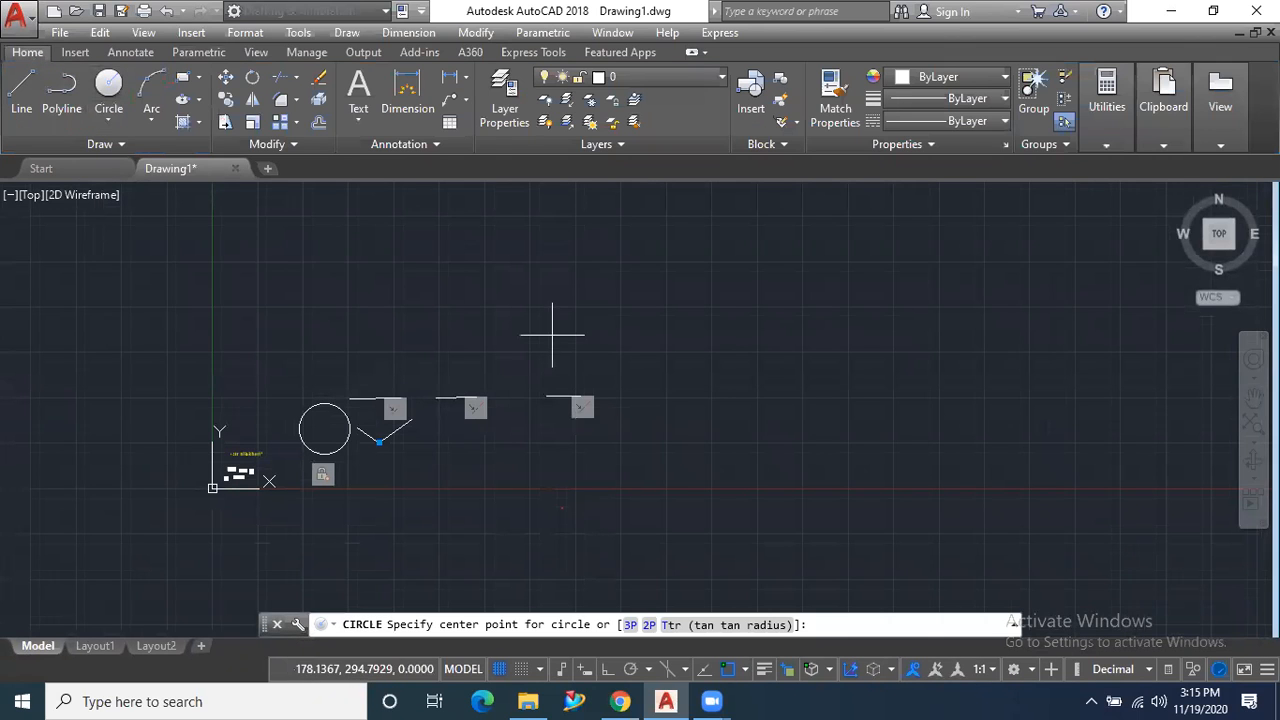
left_click(822, 340)
left_click(857, 409)
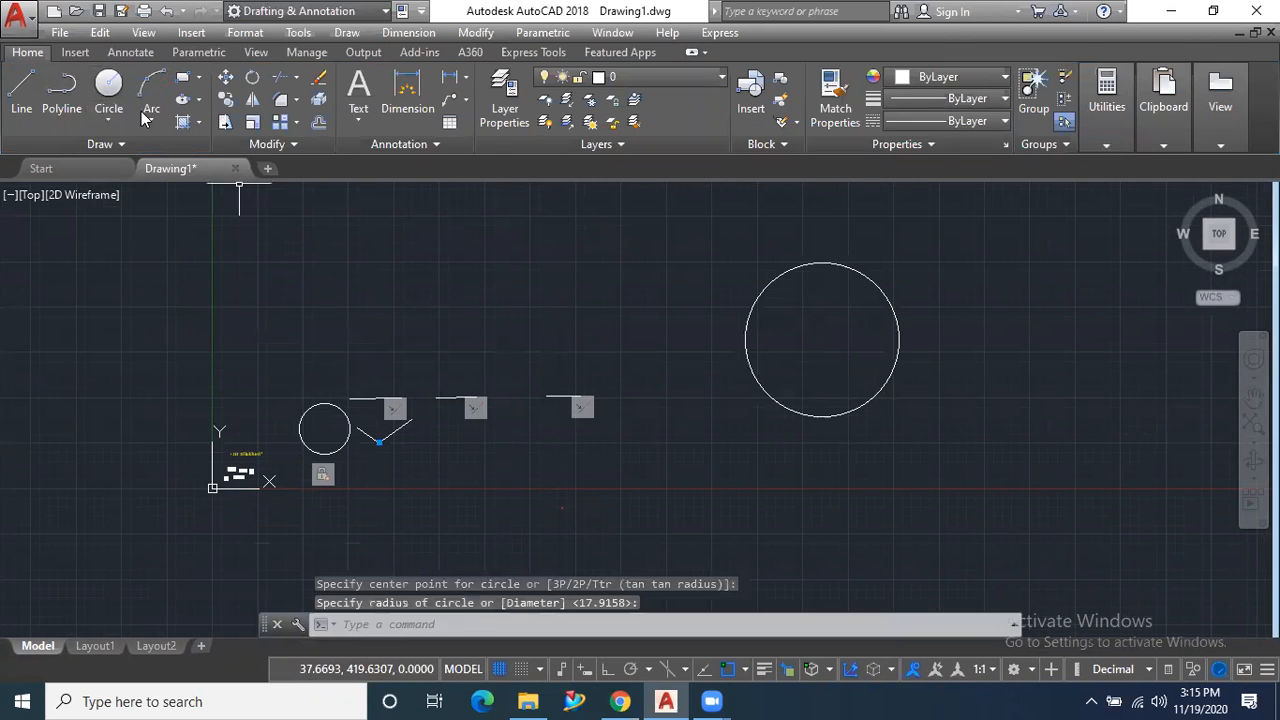
Draw a smaller circle inside the large one, with its center slightly above the large circle's center
left_click(108, 85)
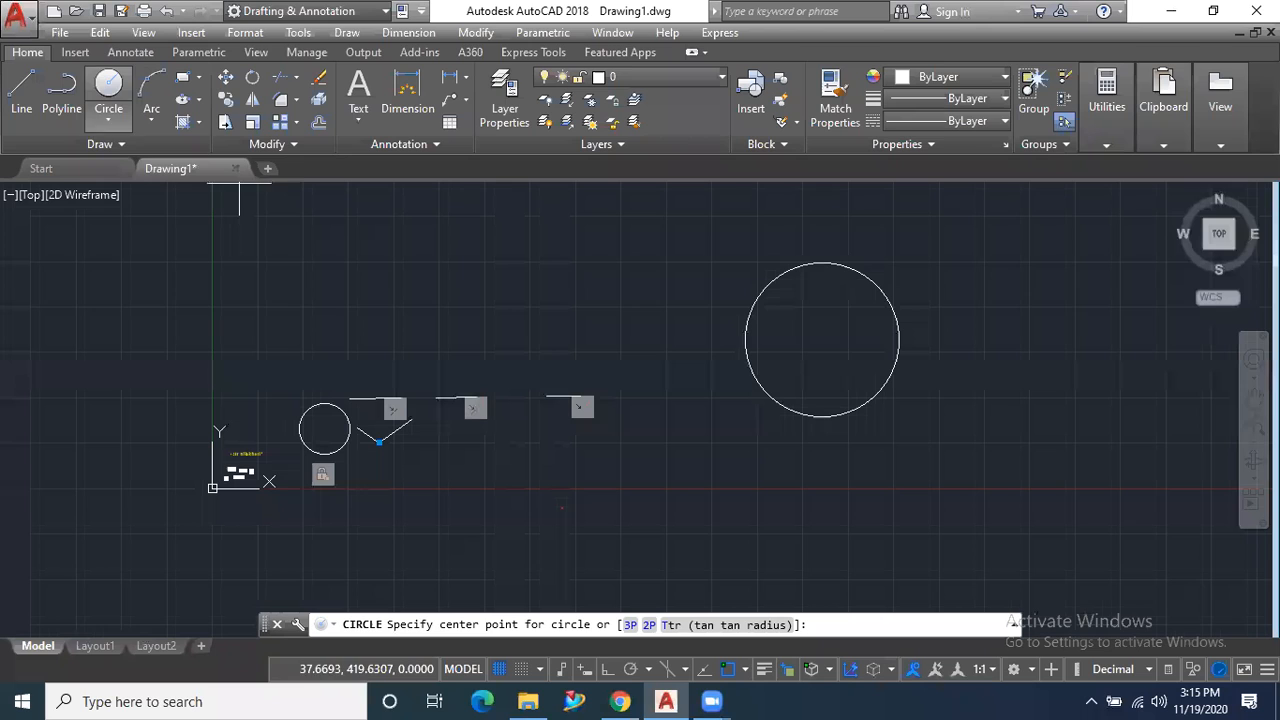
left_click(822, 319)
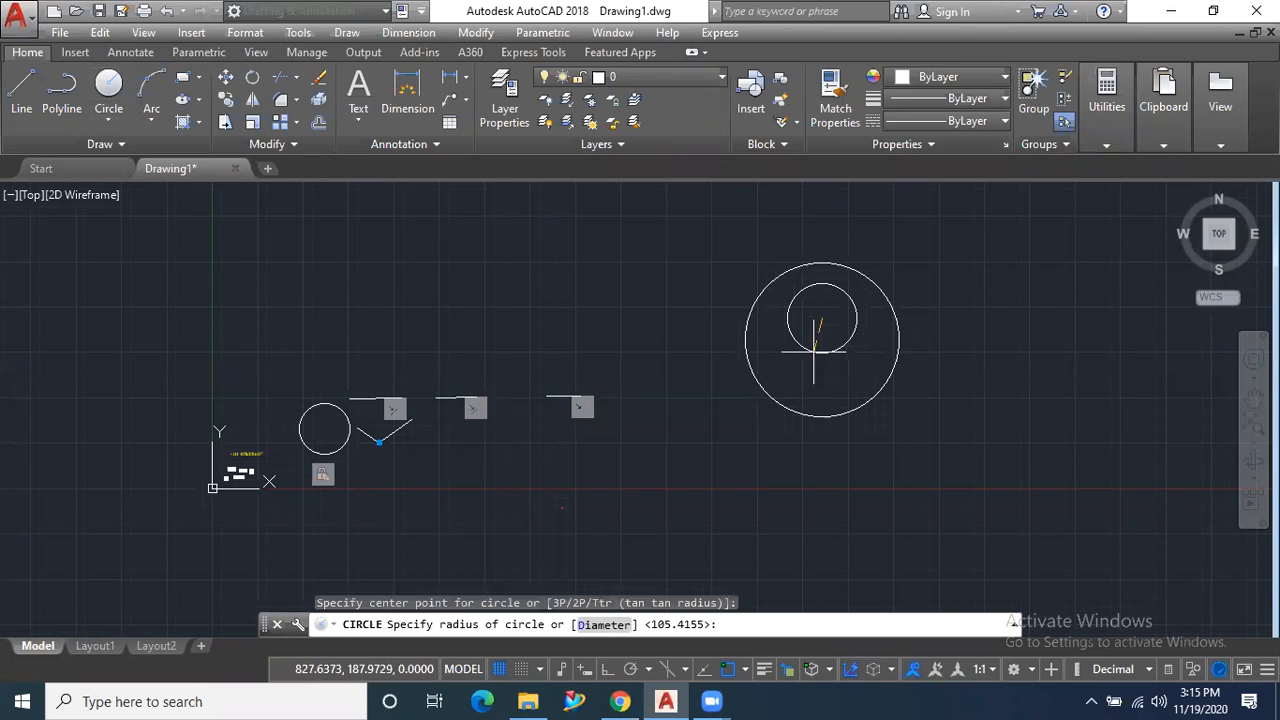
left_click(822, 354)
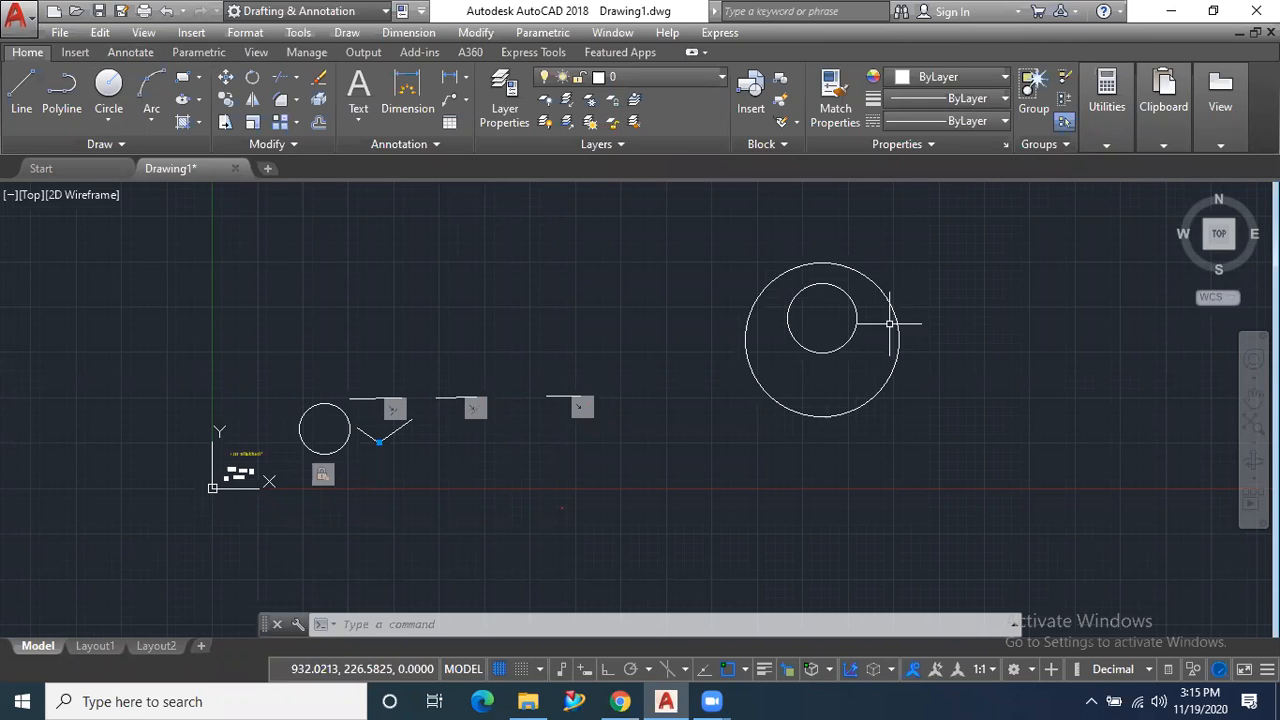
Apply a Concentric constraint to the two circles, selecting the small inner circle first and the large one second
scroll(950, 313, "up", 2)
scroll(920, 277, "down", 2)
scroll(920, 277, "up", 2)
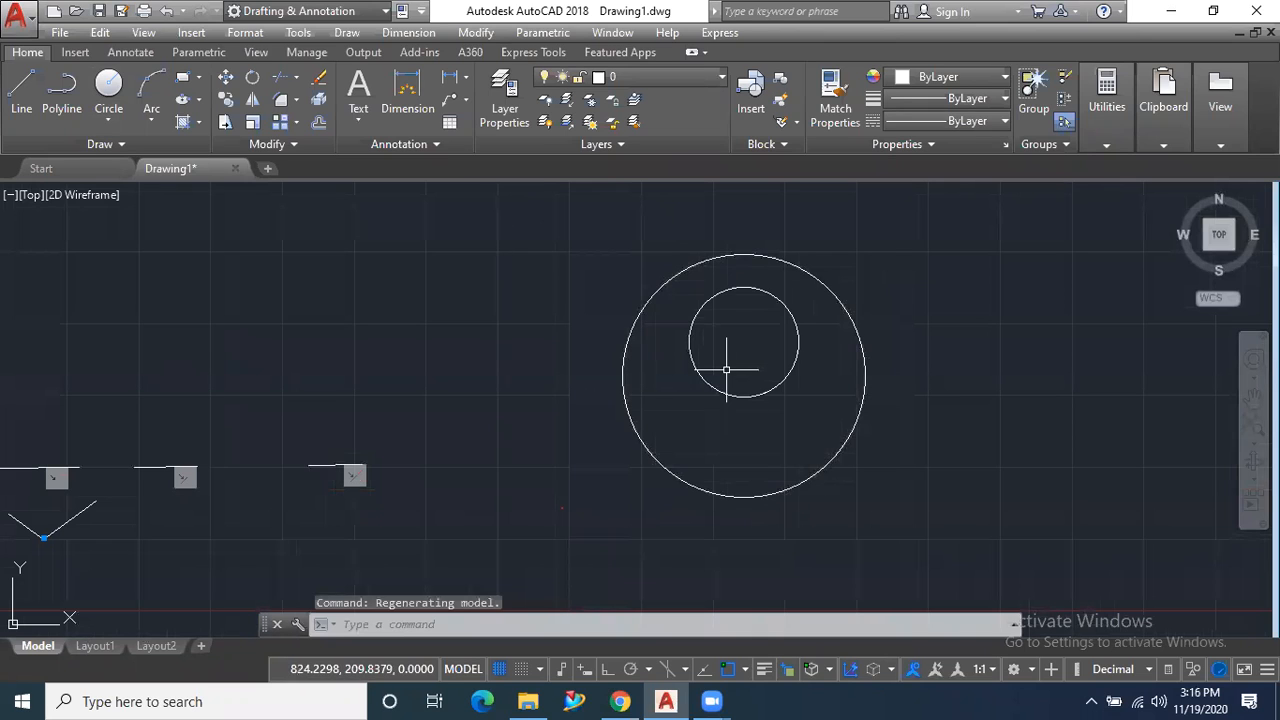
left_click(199, 52)
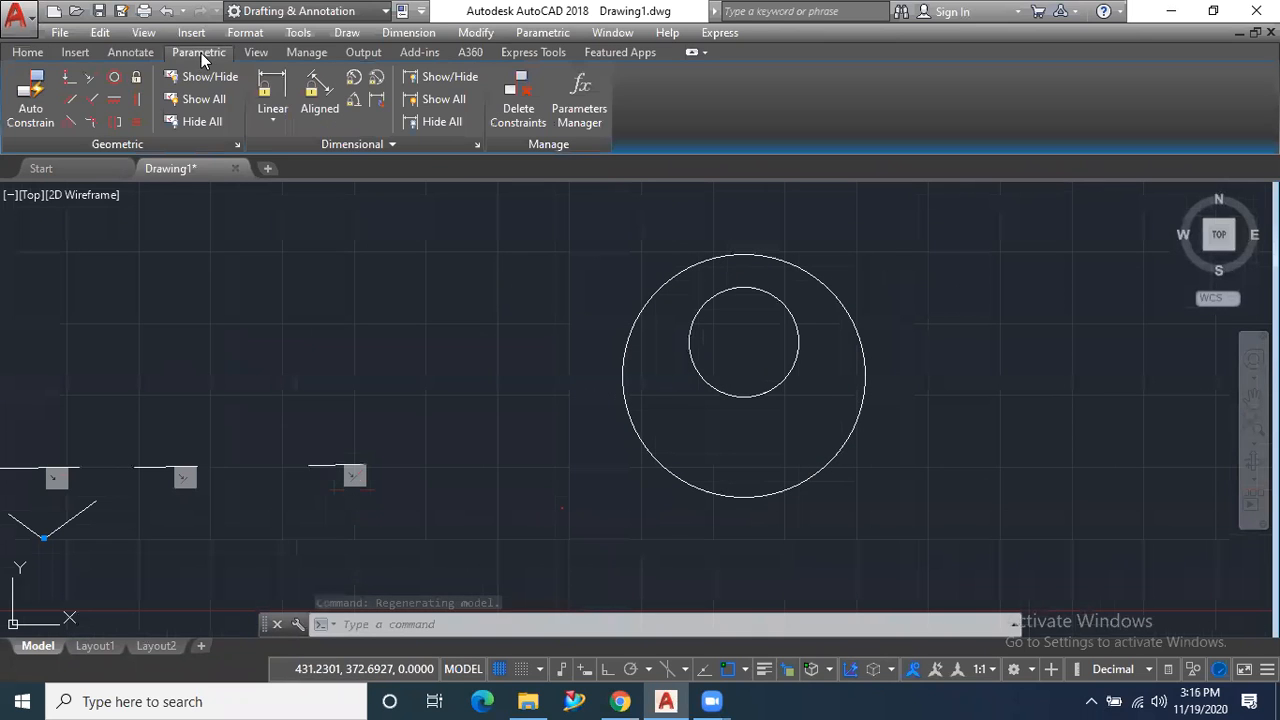
left_click(116, 77)
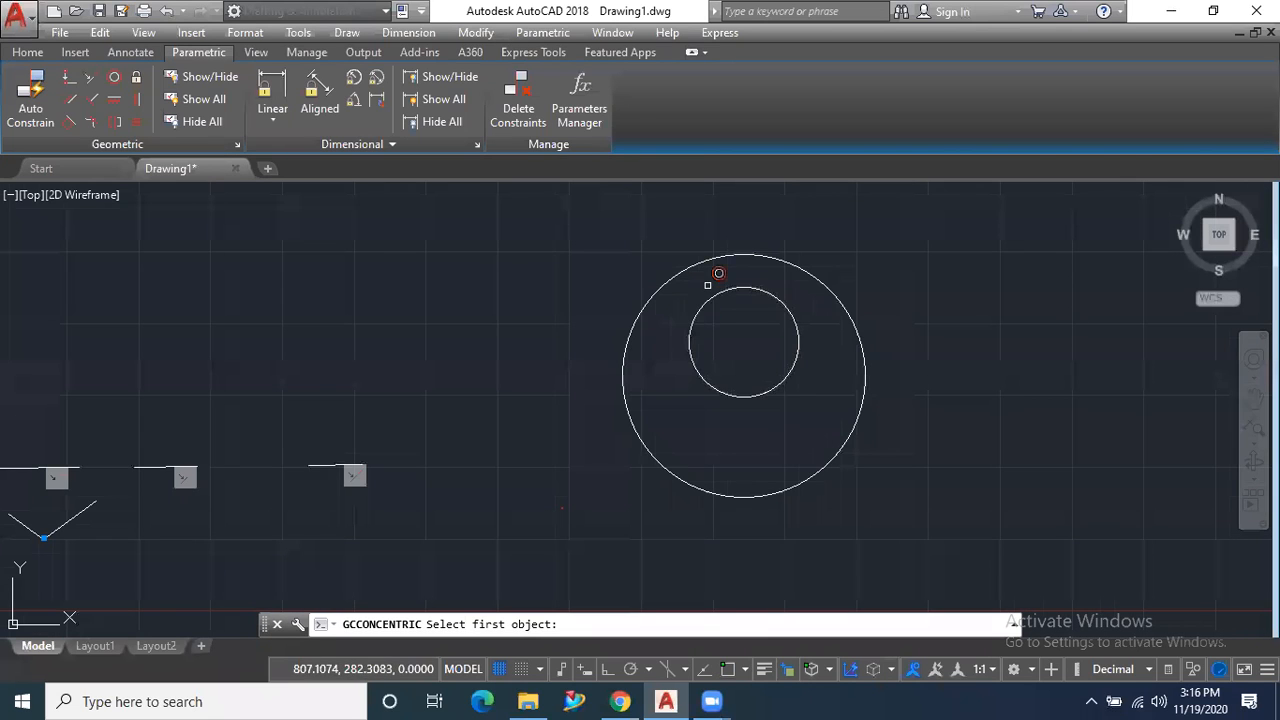
left_click(705, 380)
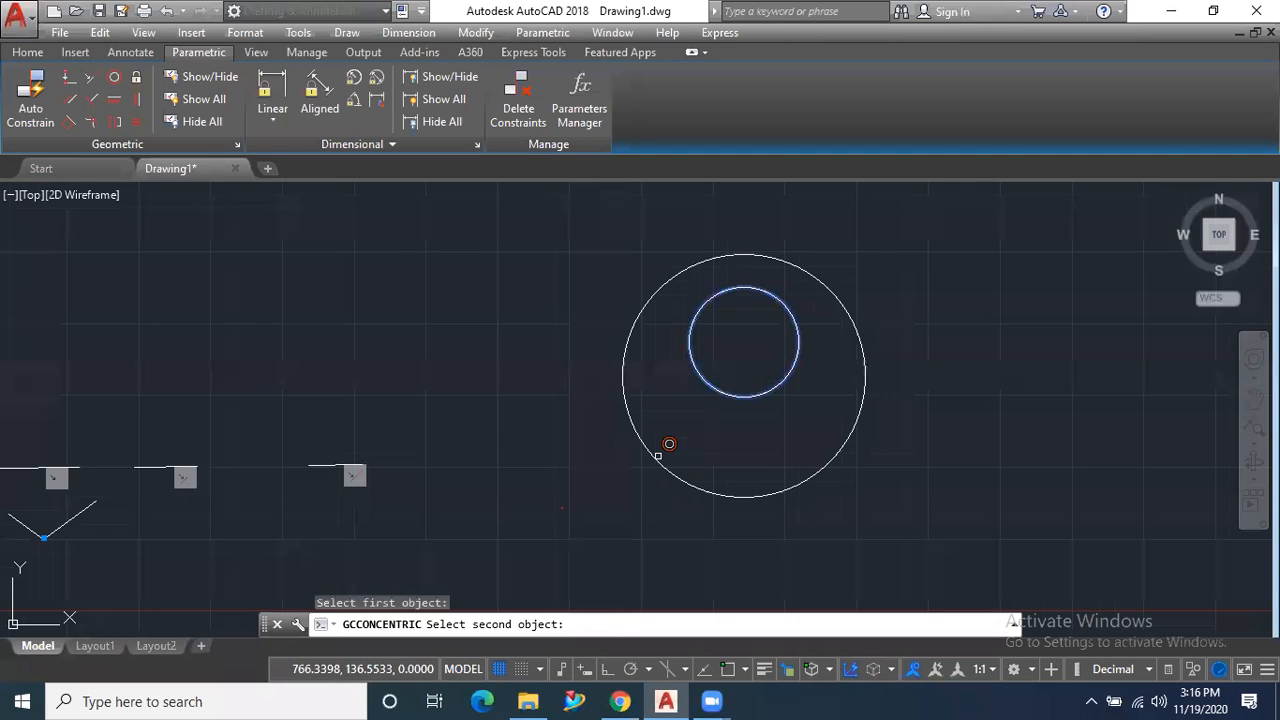
left_click(655, 459)
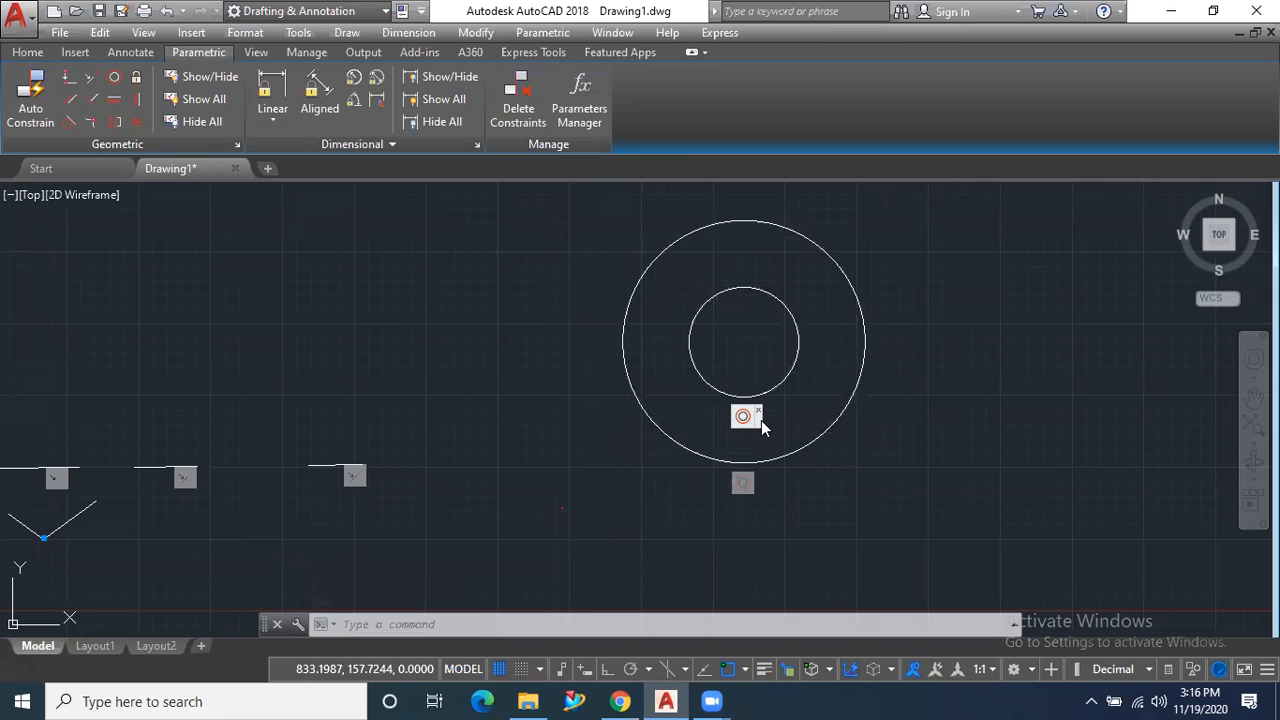
Move the small concentric circle by its center to above the short collinear lines, and back to the empty area beyond them
left_click(752, 288)
left_click(743, 342)
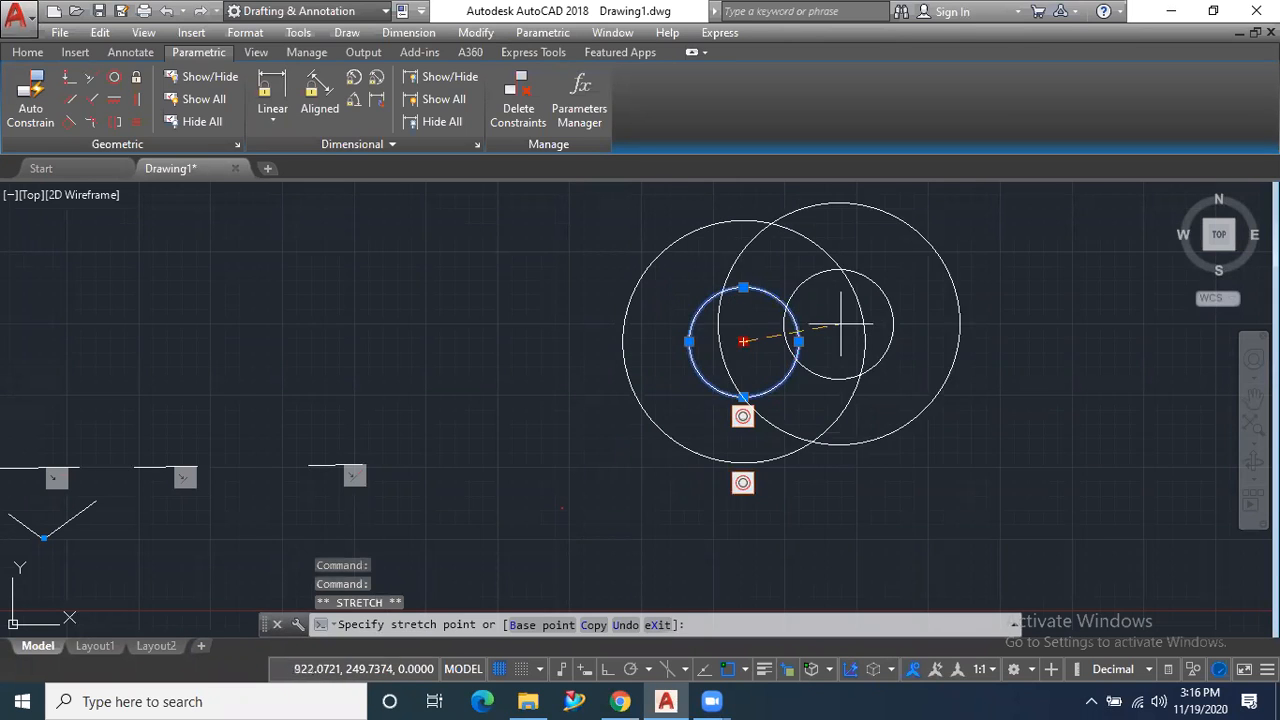
left_click(215, 328)
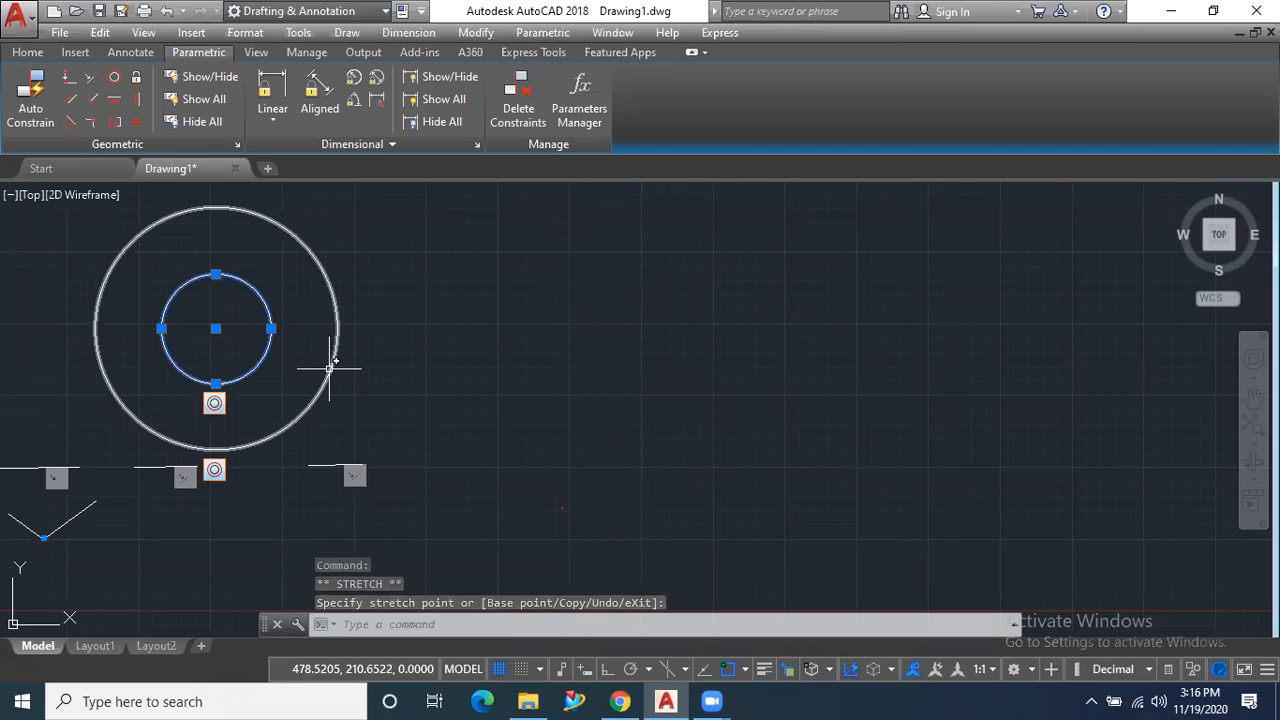
key("Escape")
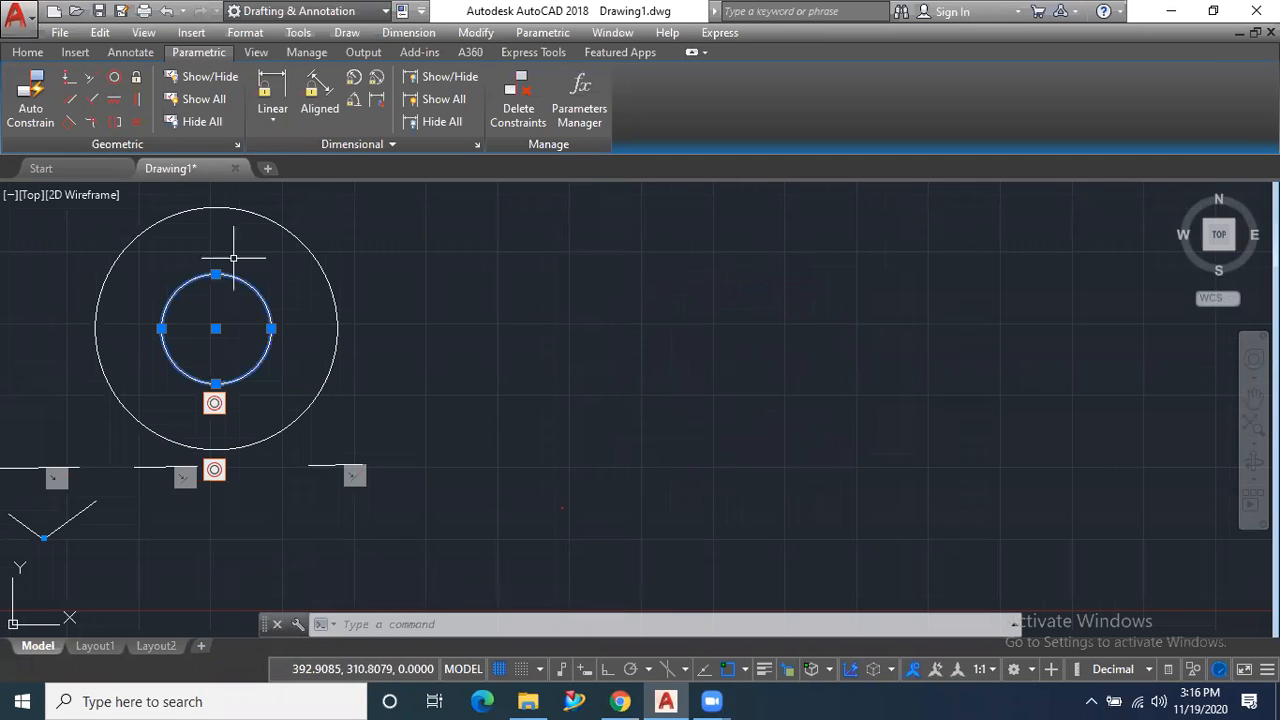
left_click(216, 328)
left_click(668, 356)
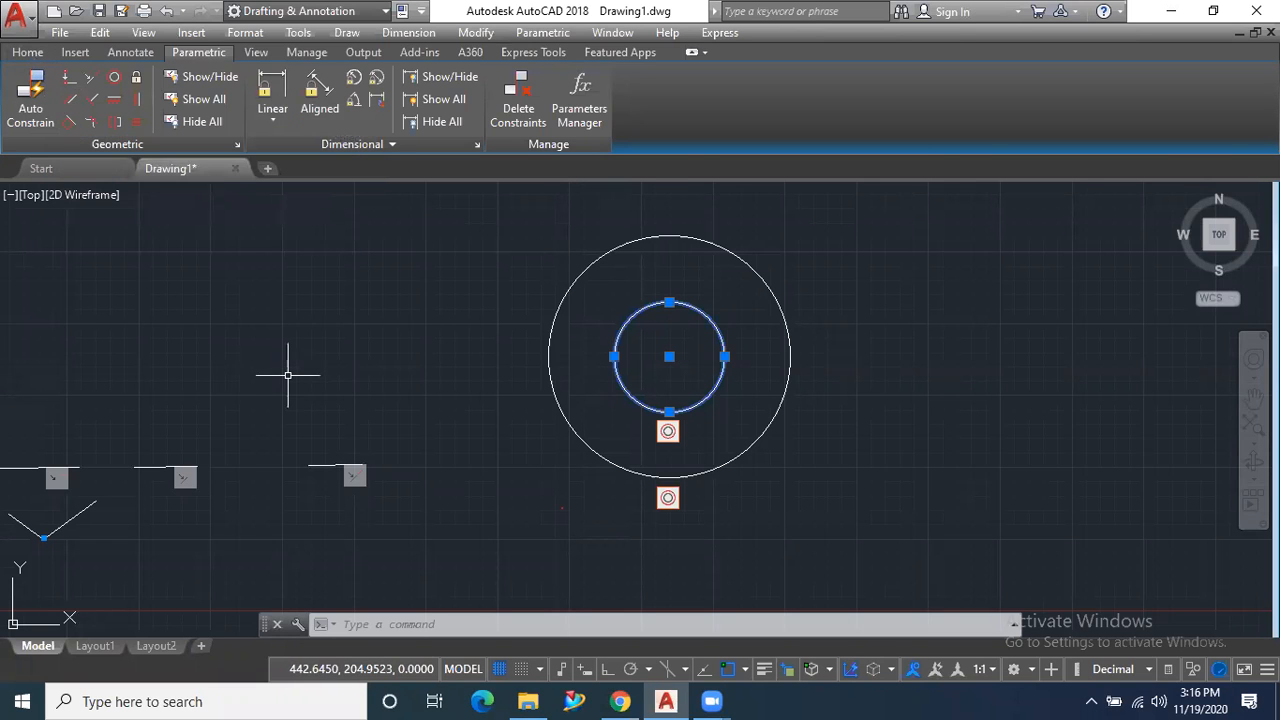
Draw two separate slanted lines, nearly parallel, in the empty area right of the circles, with the outer line longer
left_click(36, 54)
left_click(28, 108)
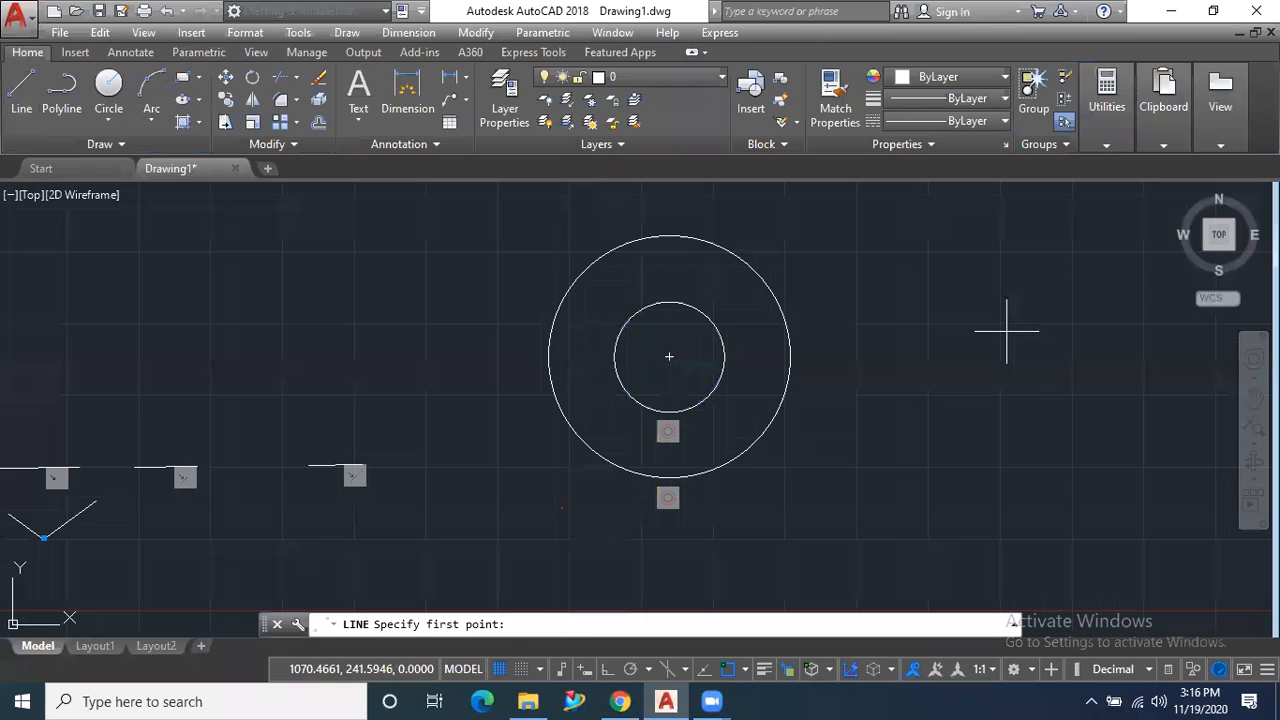
left_click(986, 298)
left_click(871, 436)
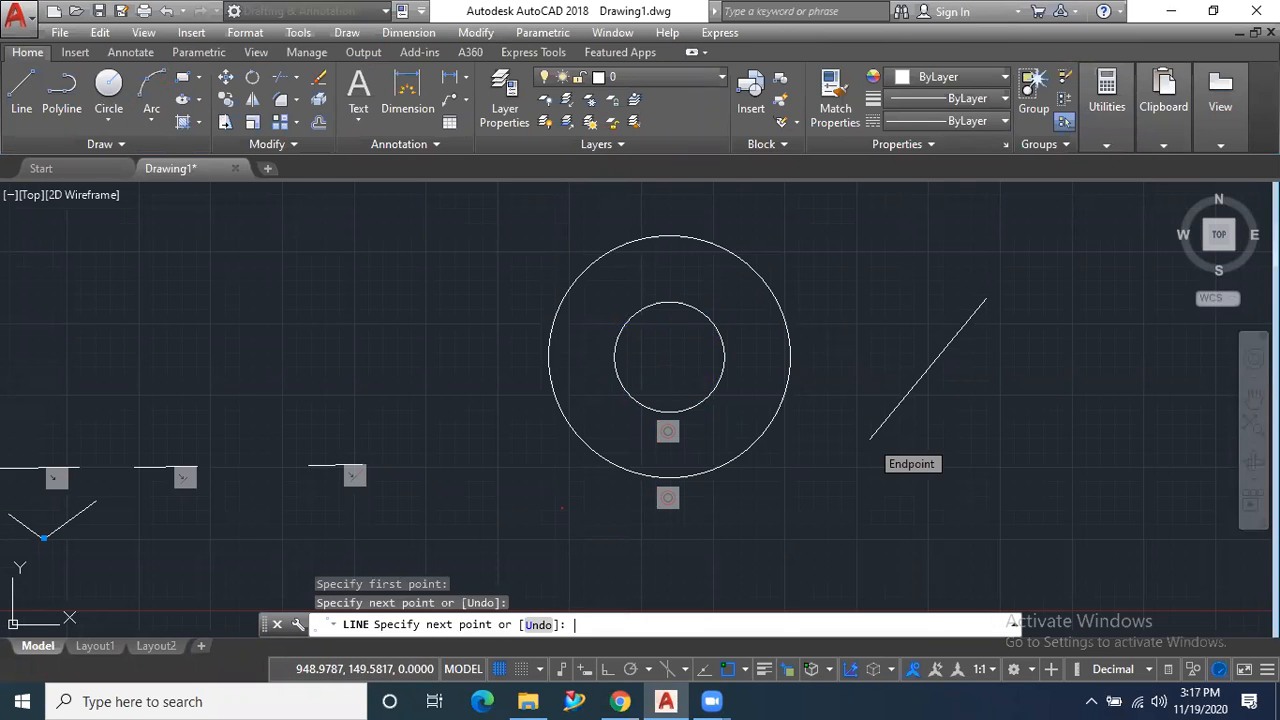
key("Return")
key("Return")
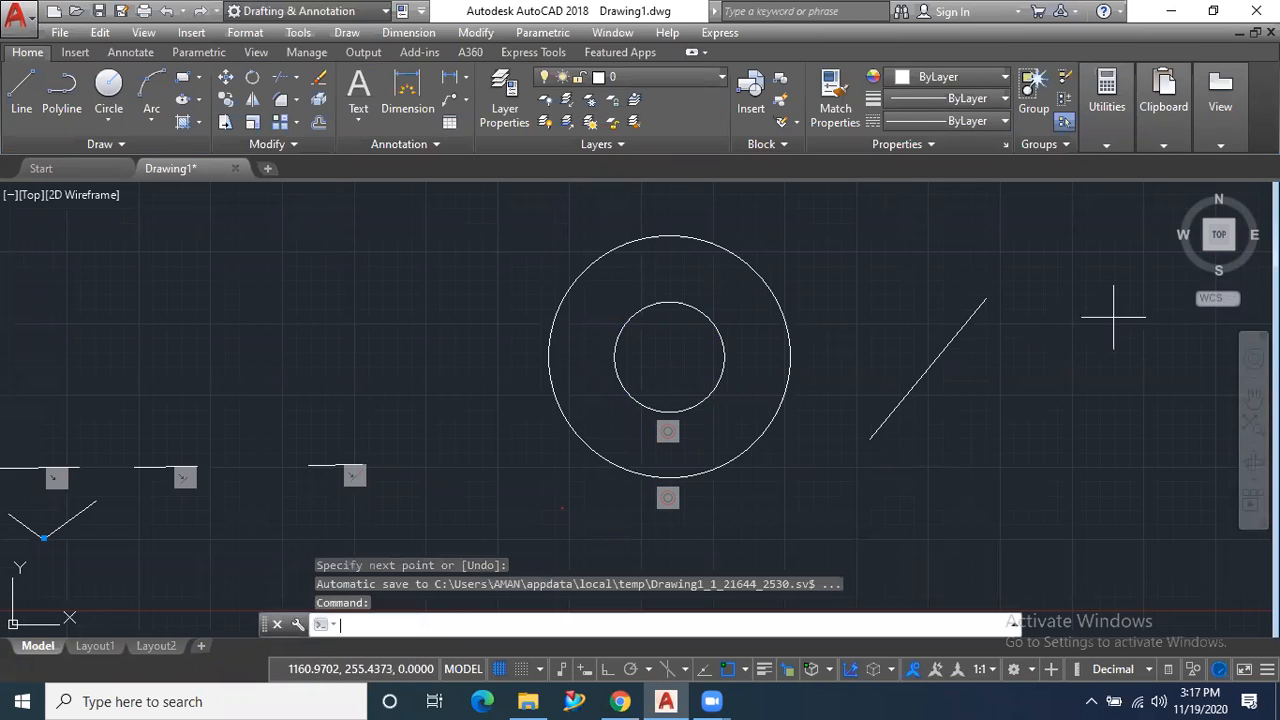
left_click(1111, 313)
left_click(945, 521)
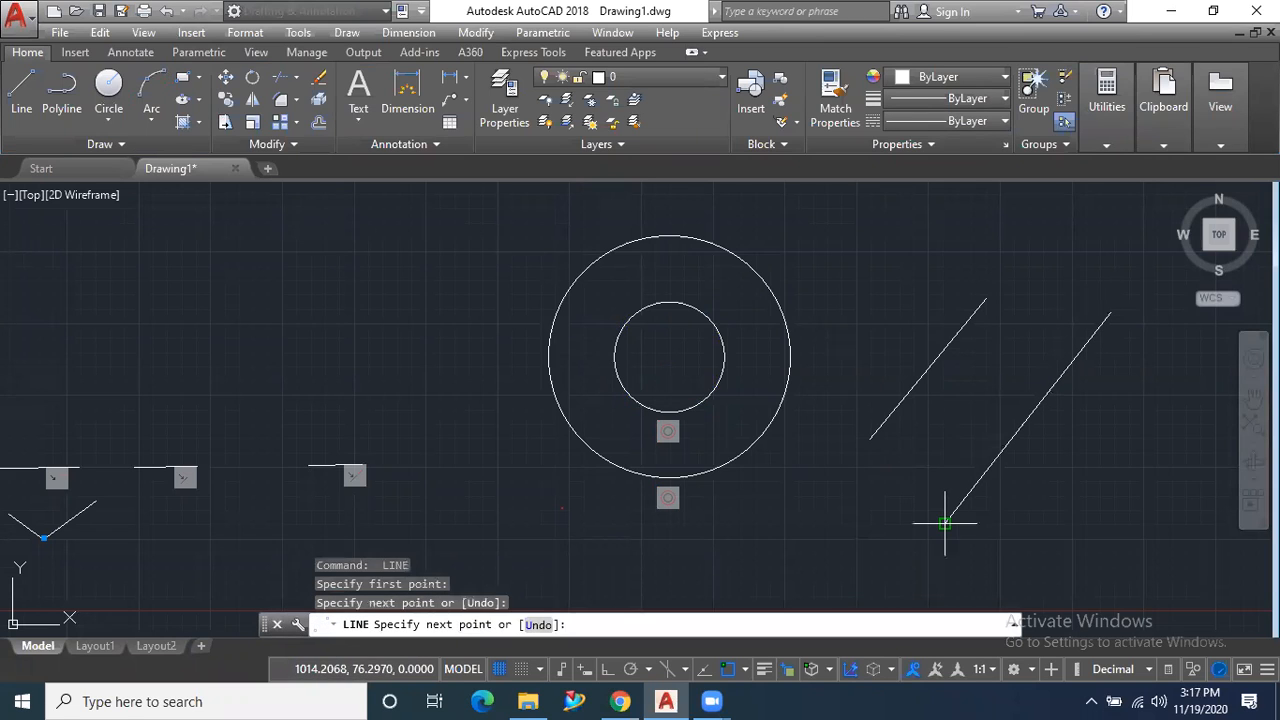
key("Return")
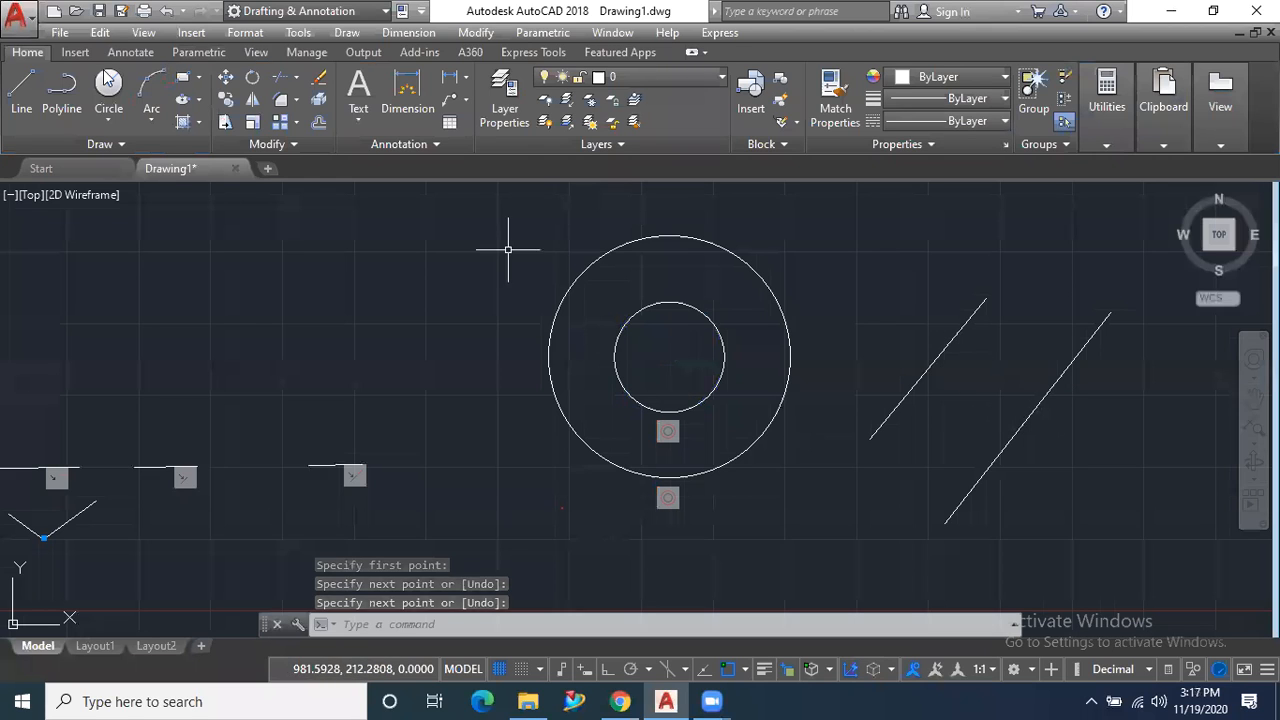
Apply a Parallel constraint to the two slanted lines, selecting the longer line first and the shorter line second
left_click(192, 52)
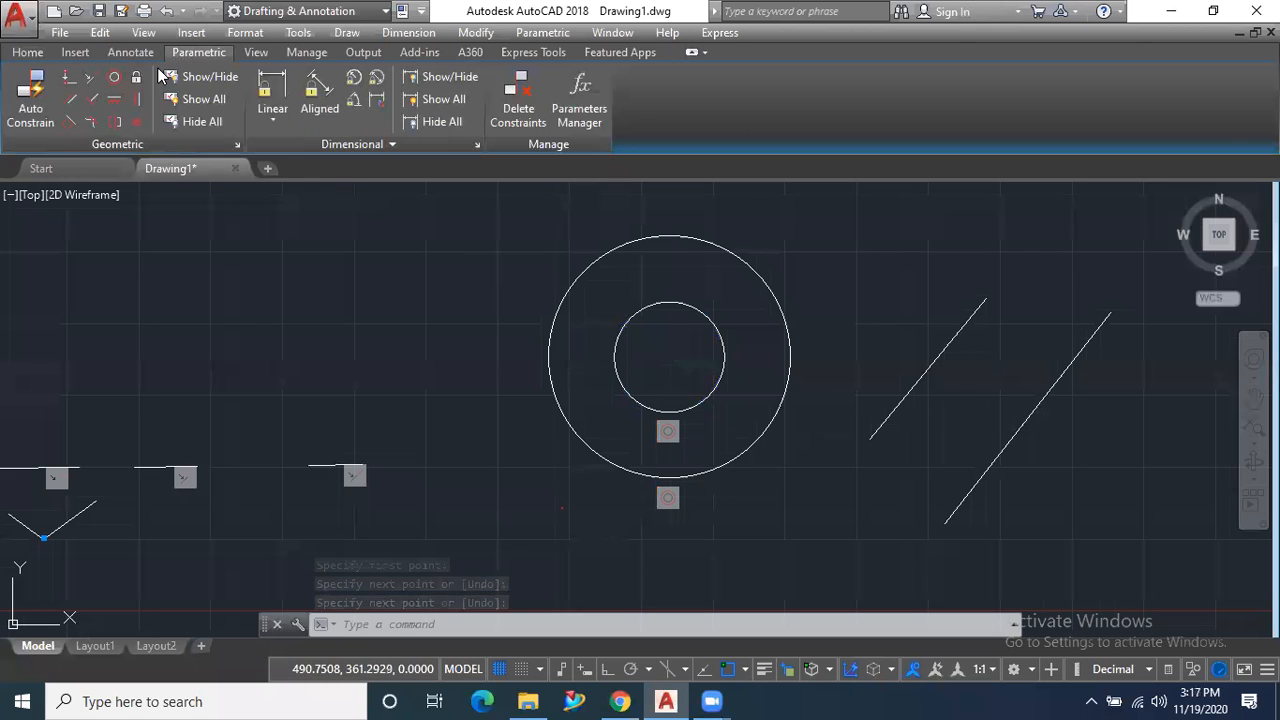
left_click(70, 101)
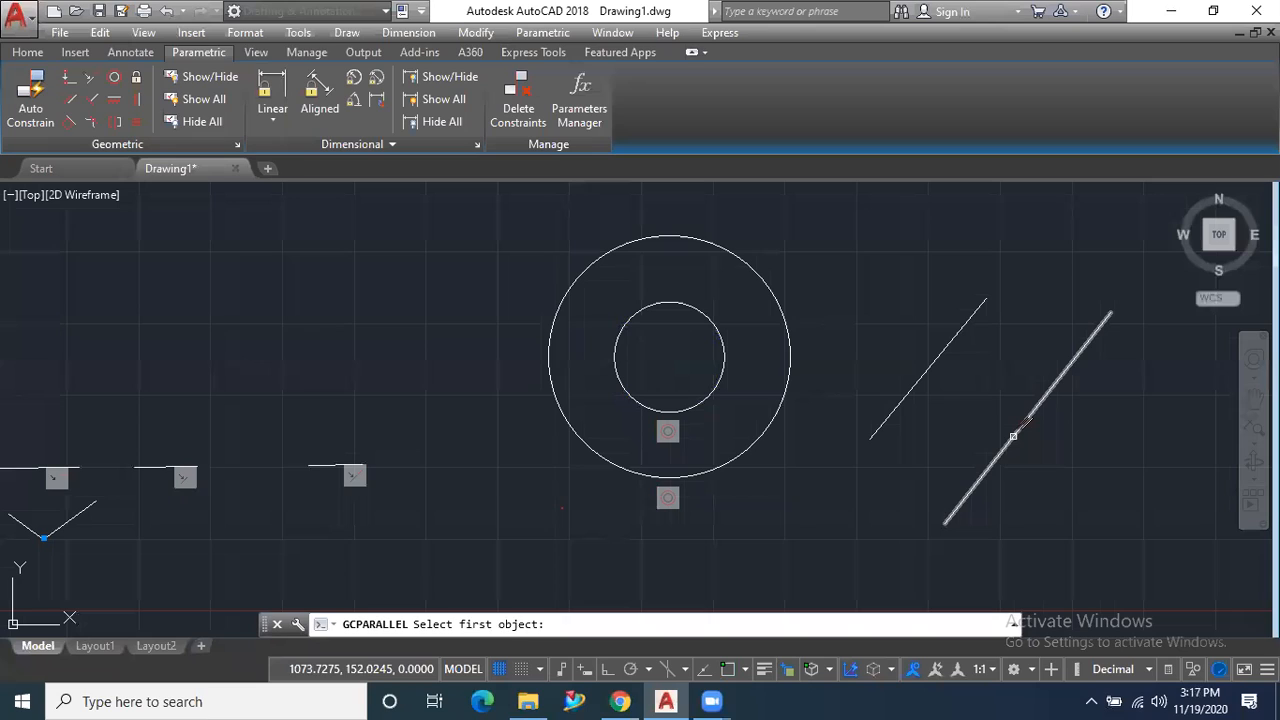
left_click(1013, 436)
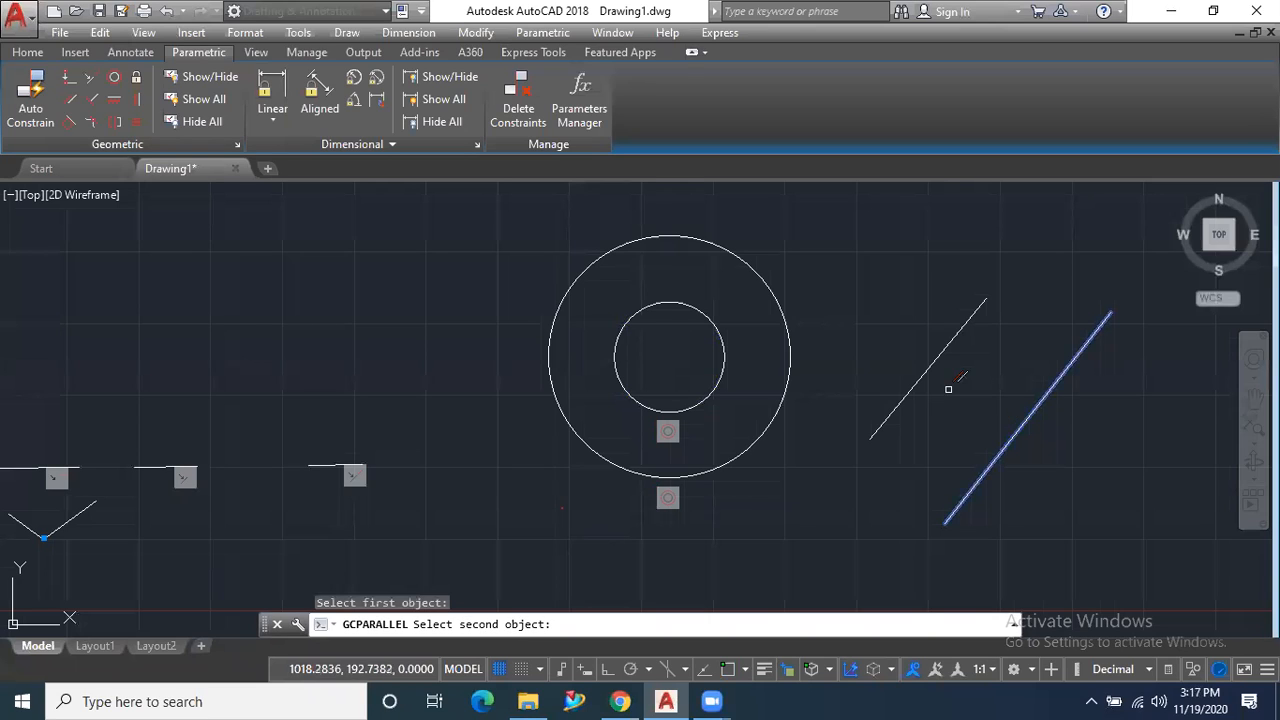
left_click(924, 373)
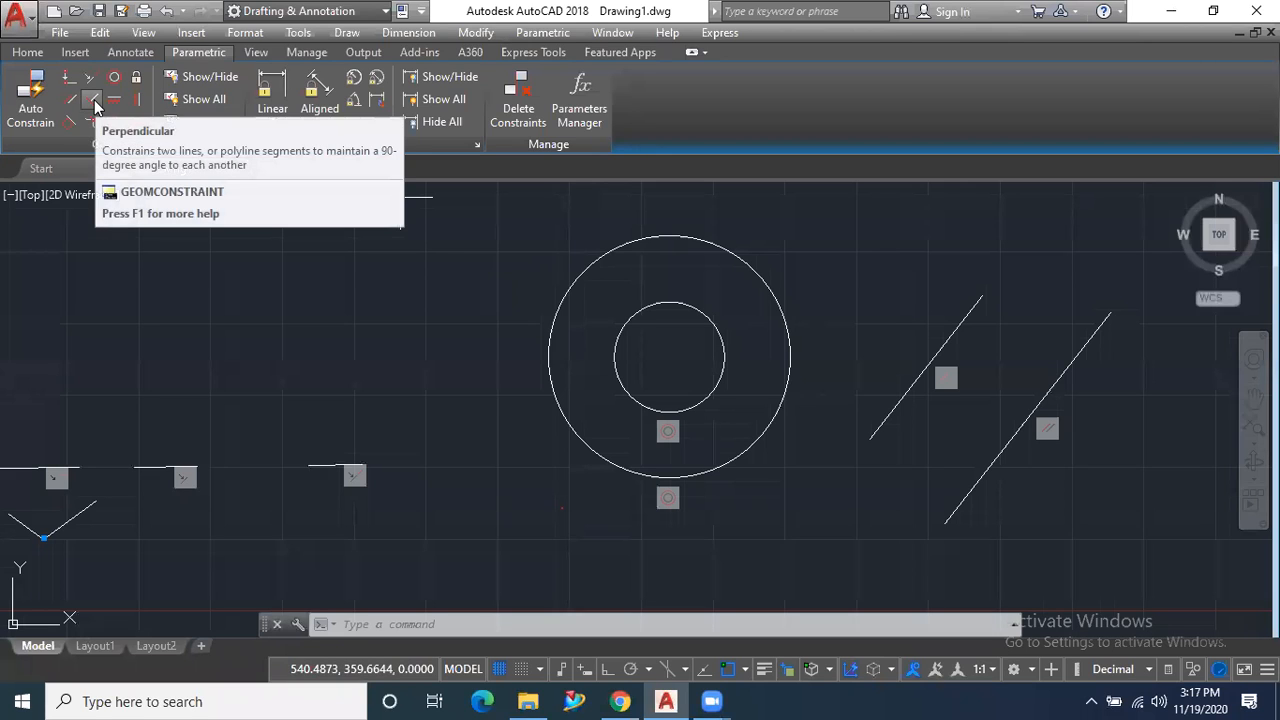
Draw a short, steeply slanted line just above the middle collinear line, leaving a gap between them
scroll(371, 398, "down", 2)
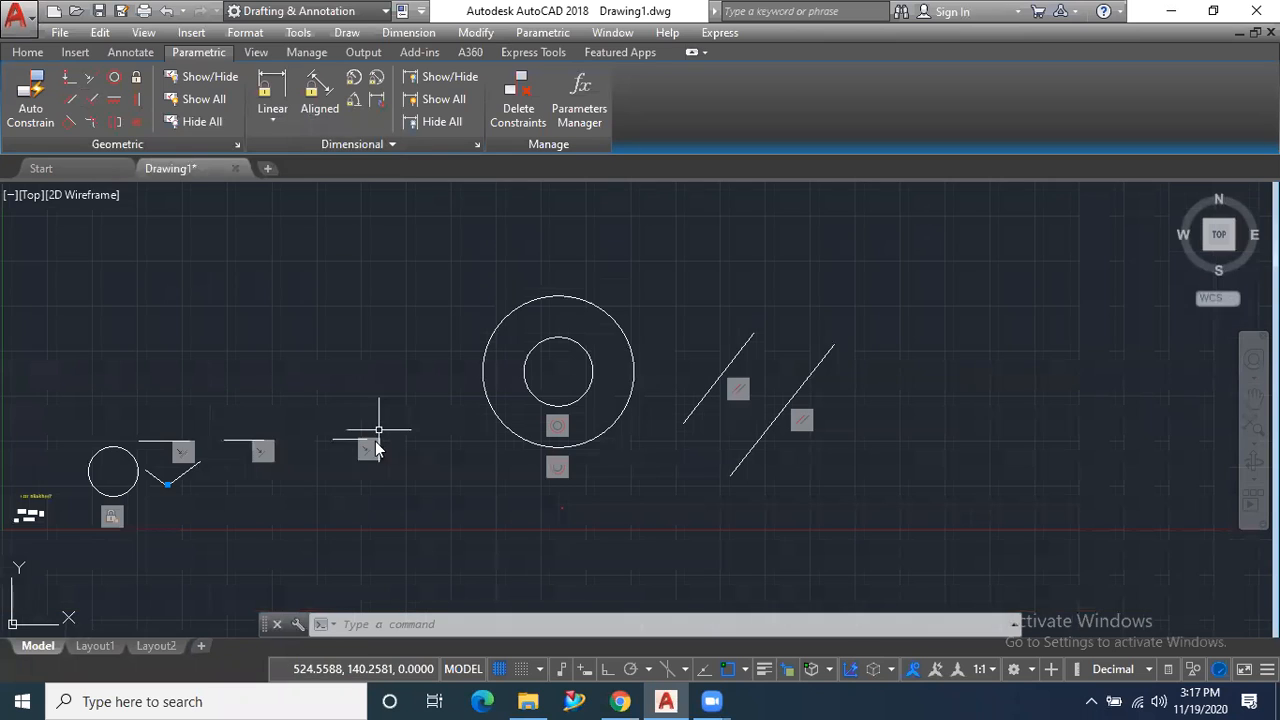
scroll(166, 445, "up", 2)
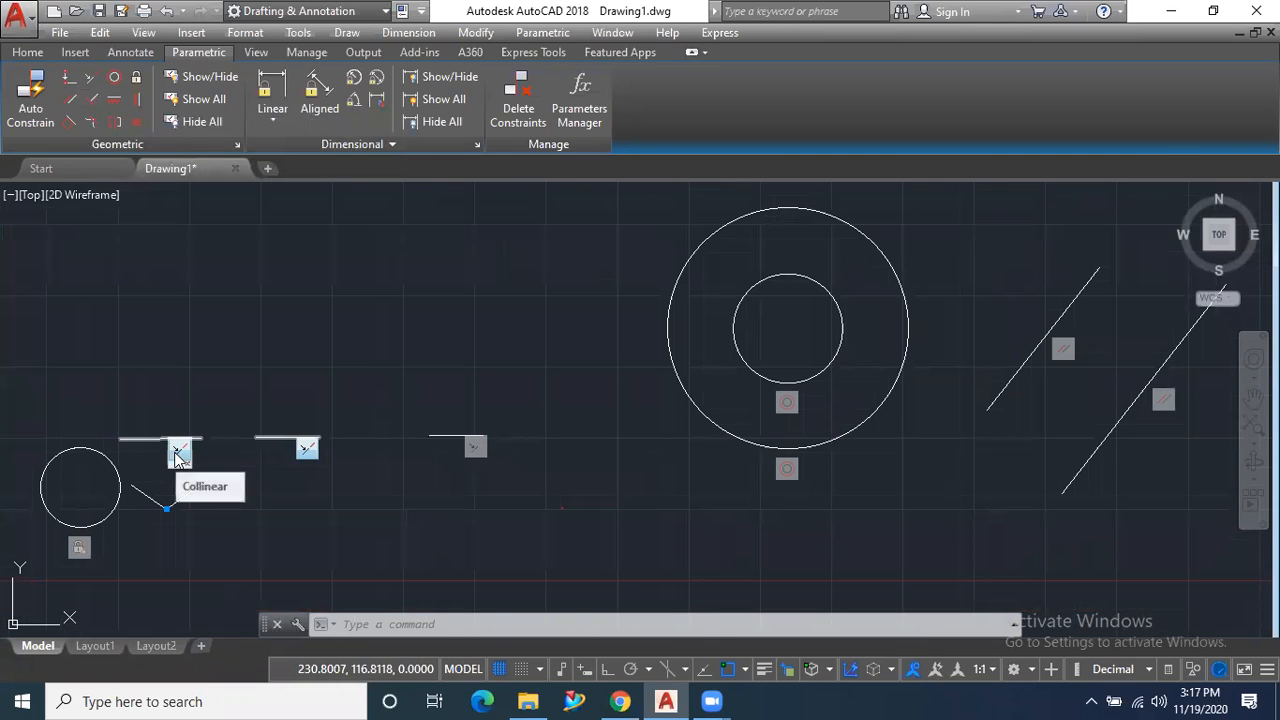
left_click(28, 52)
left_click(37, 82)
left_click(255, 328)
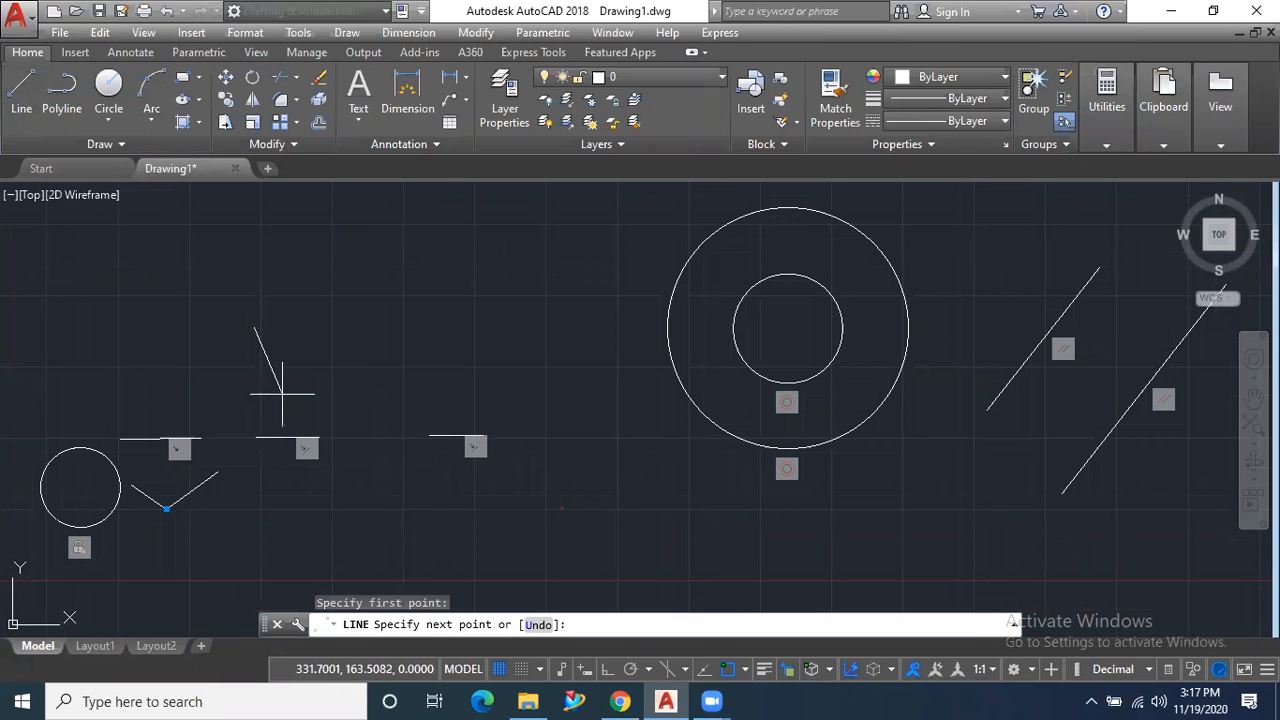
left_click(282, 394)
right_click(287, 398)
left_click(305, 405)
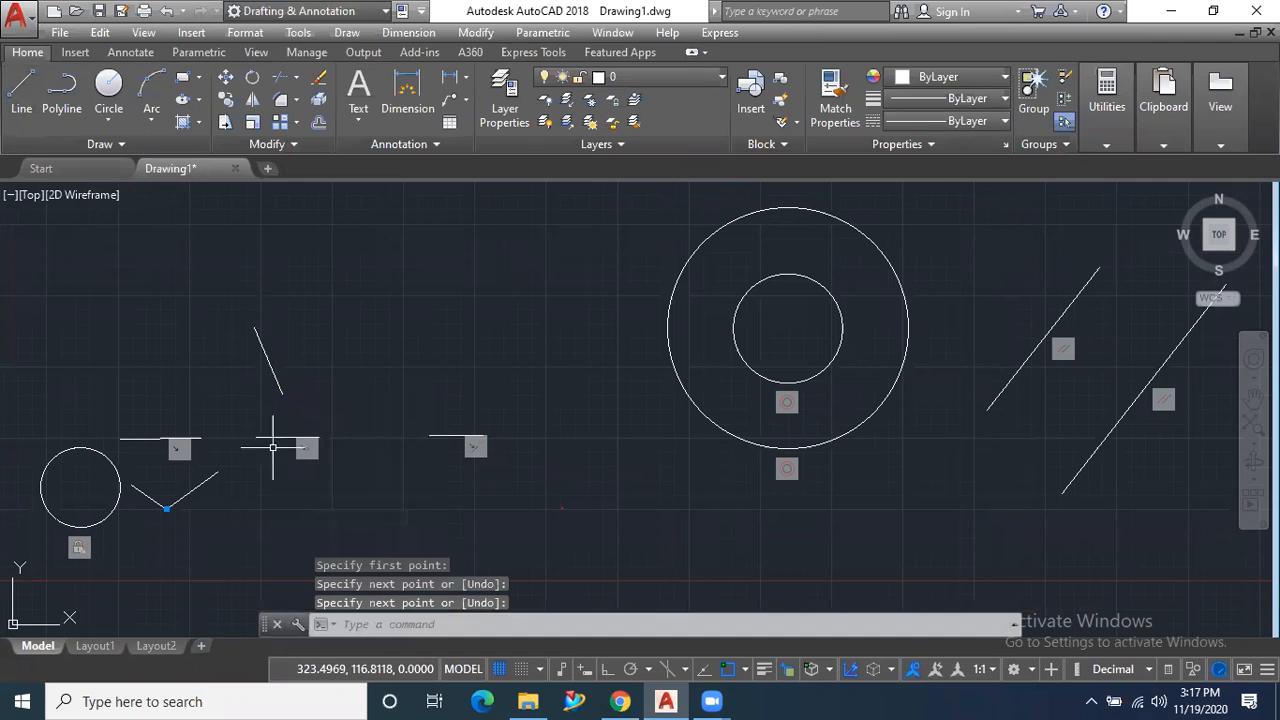
Apply a Perpendicular constraint with the middle collinear line as the first object and the slanted line above it as the second
scroll(273, 447, "up", 4)
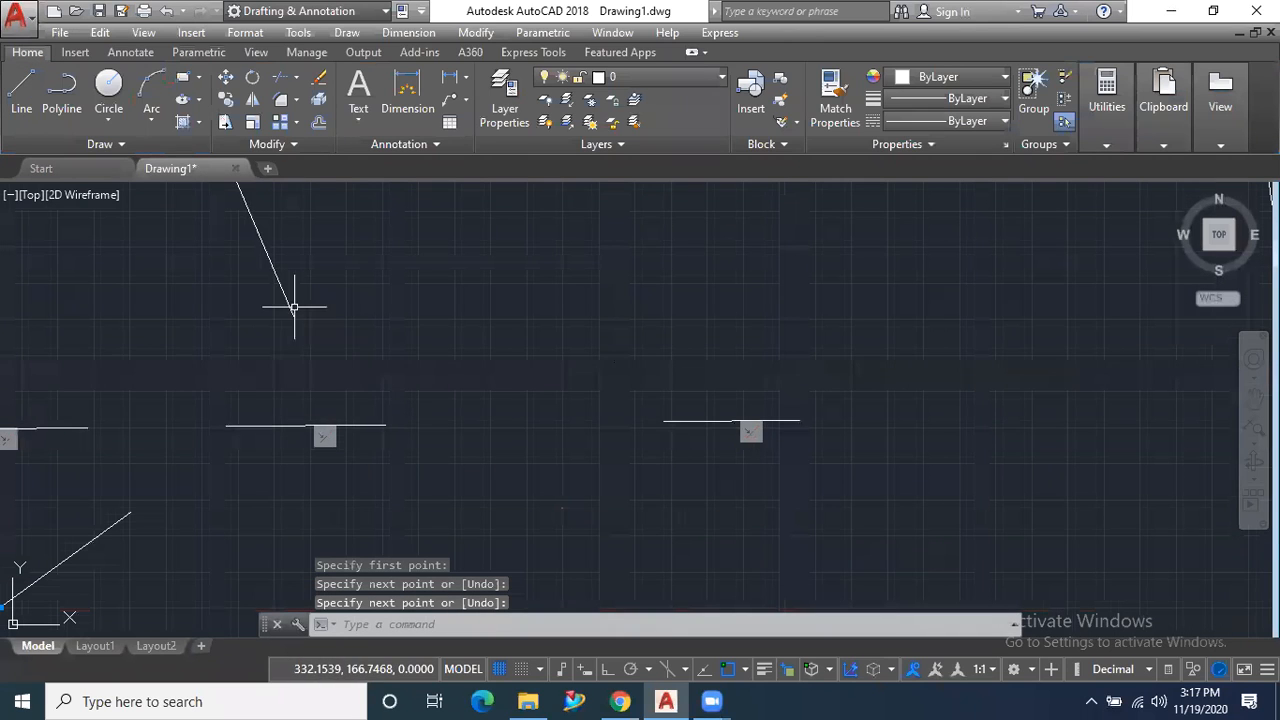
scroll(330, 491, "down", 2)
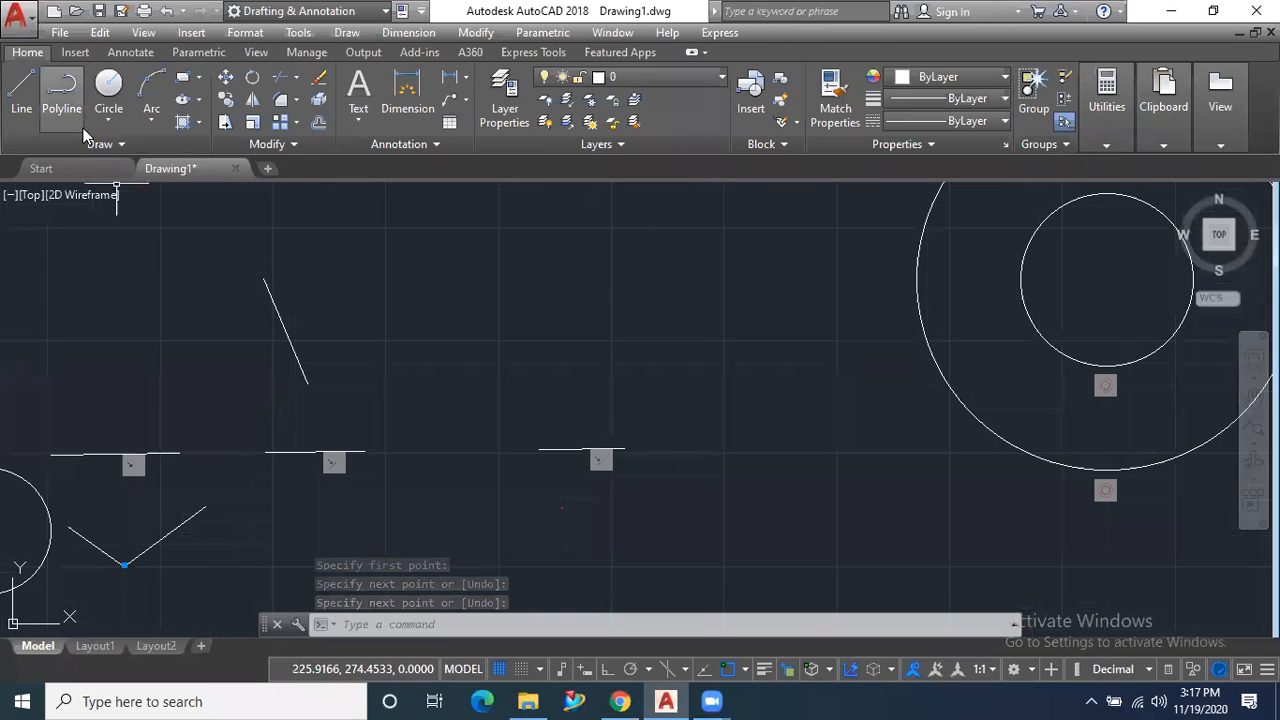
left_click(207, 54)
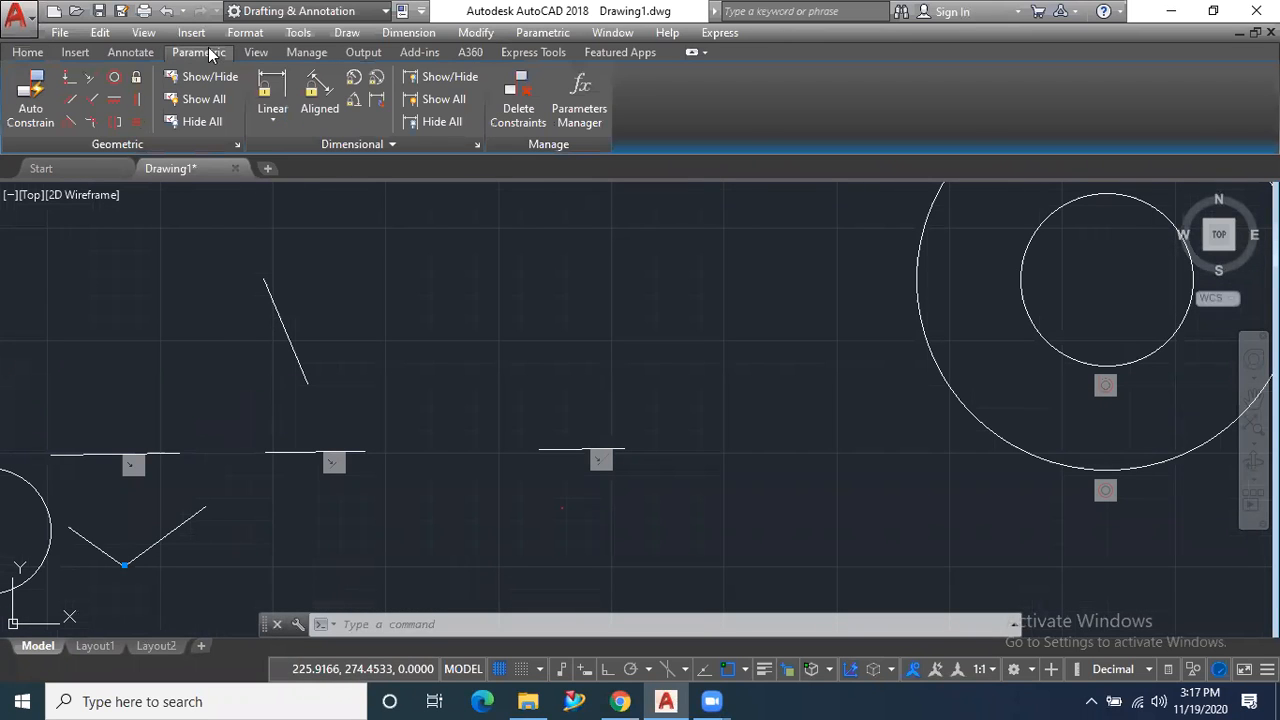
left_click(82, 101)
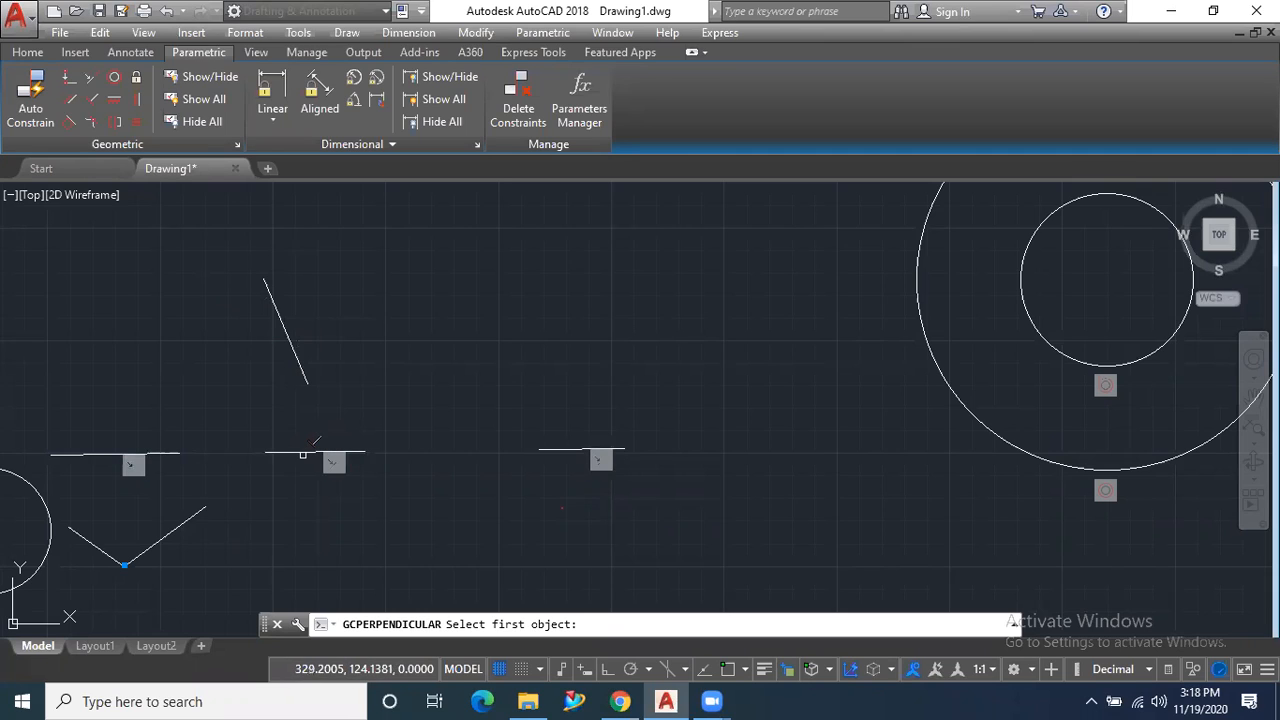
left_click(297, 454)
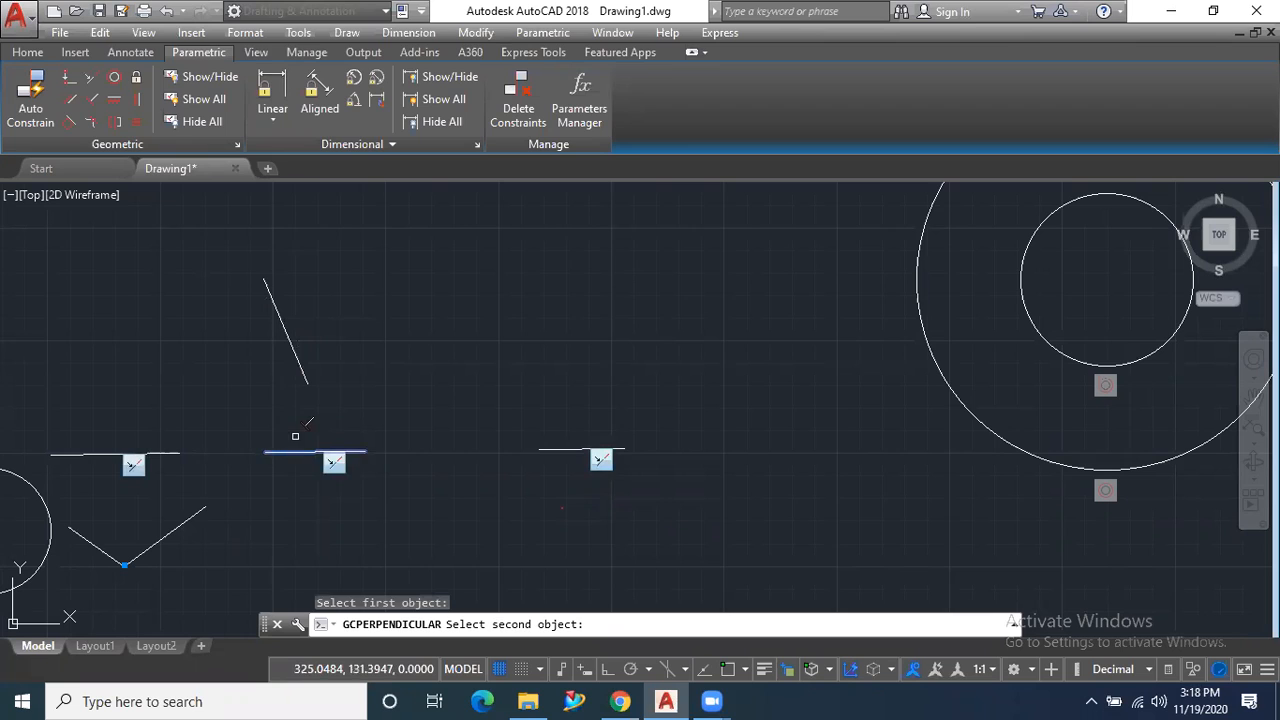
left_click(300, 365)
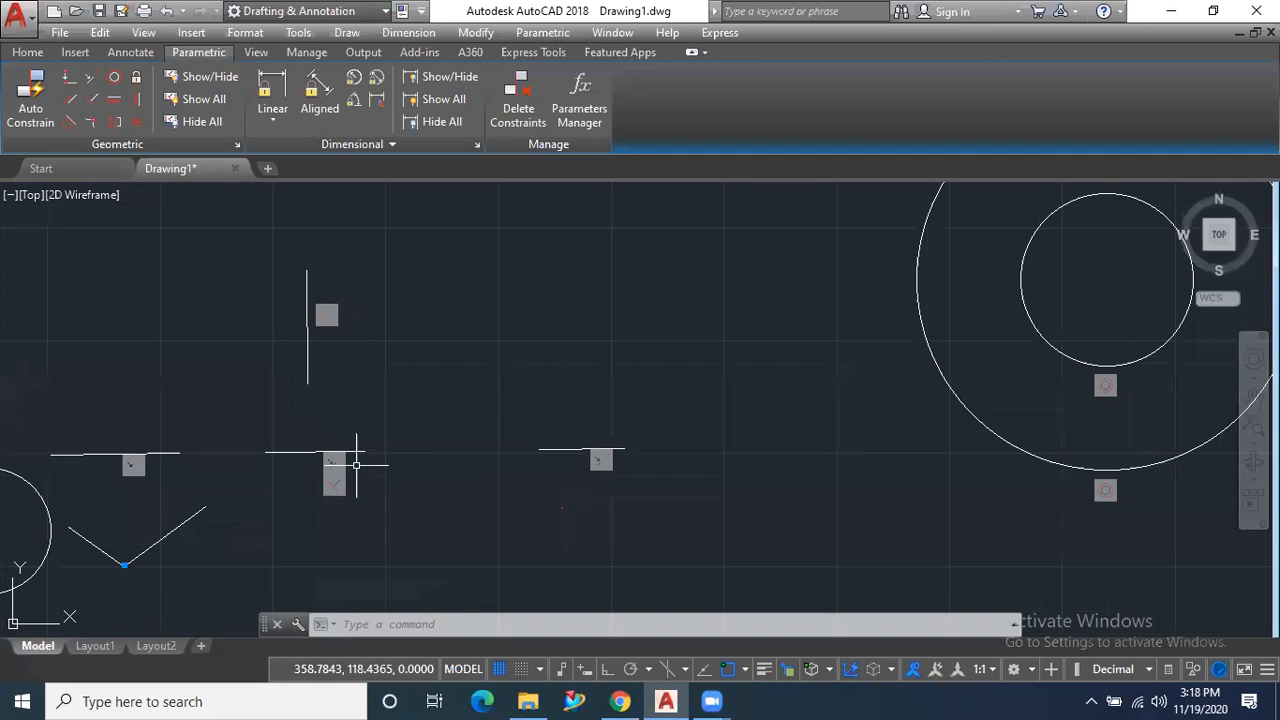
Stretch the right endpoint of the rightmost collinear line steeply upward to tilt the constrained lines
left_click(580, 450)
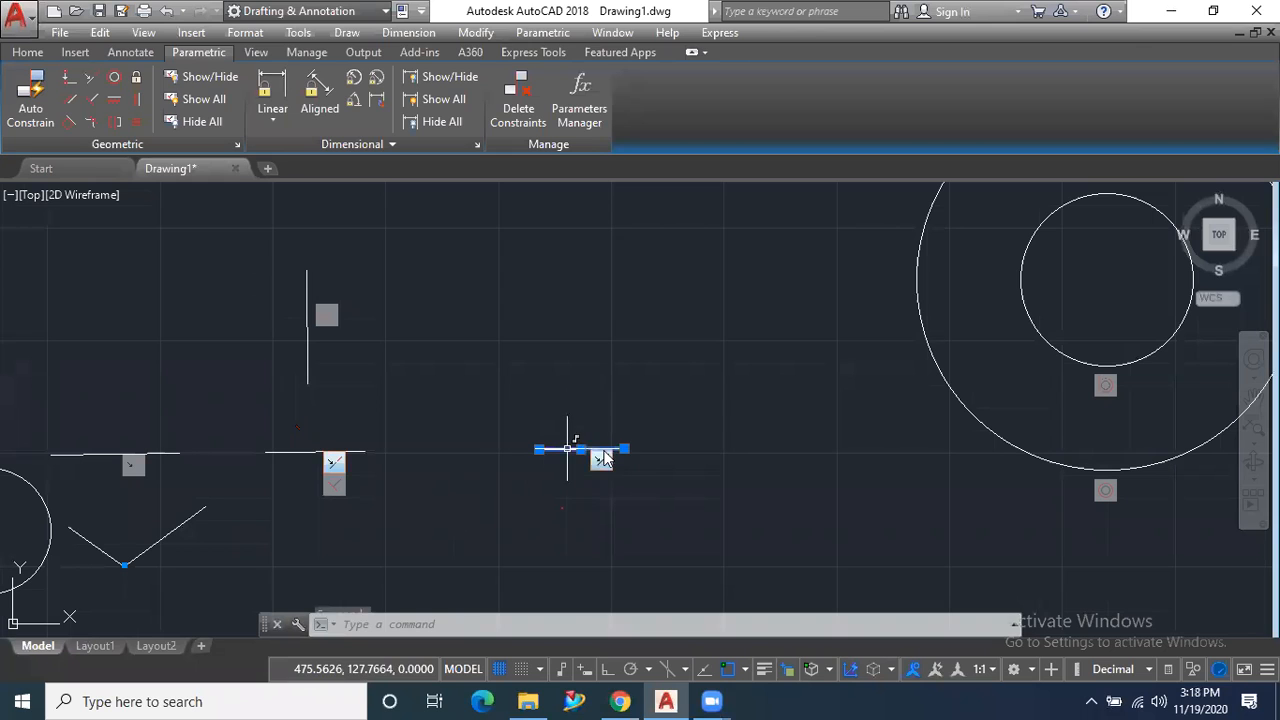
left_click(624, 448)
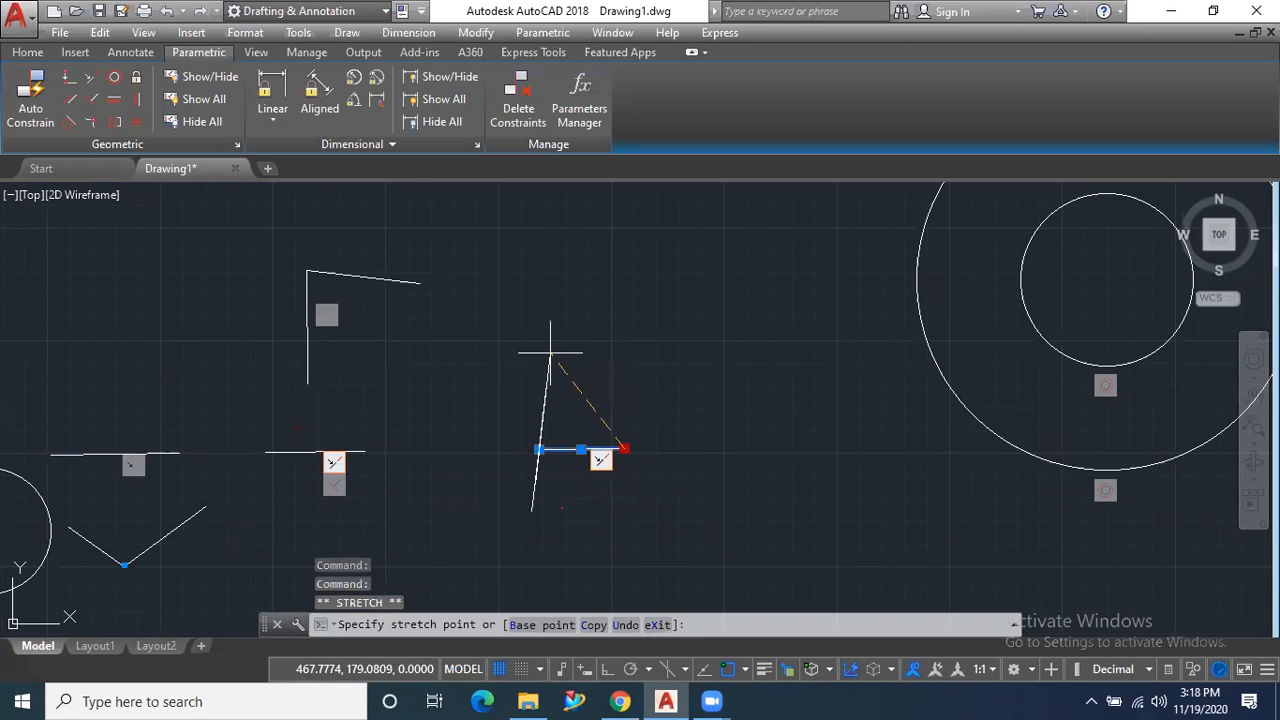
left_click(612, 310)
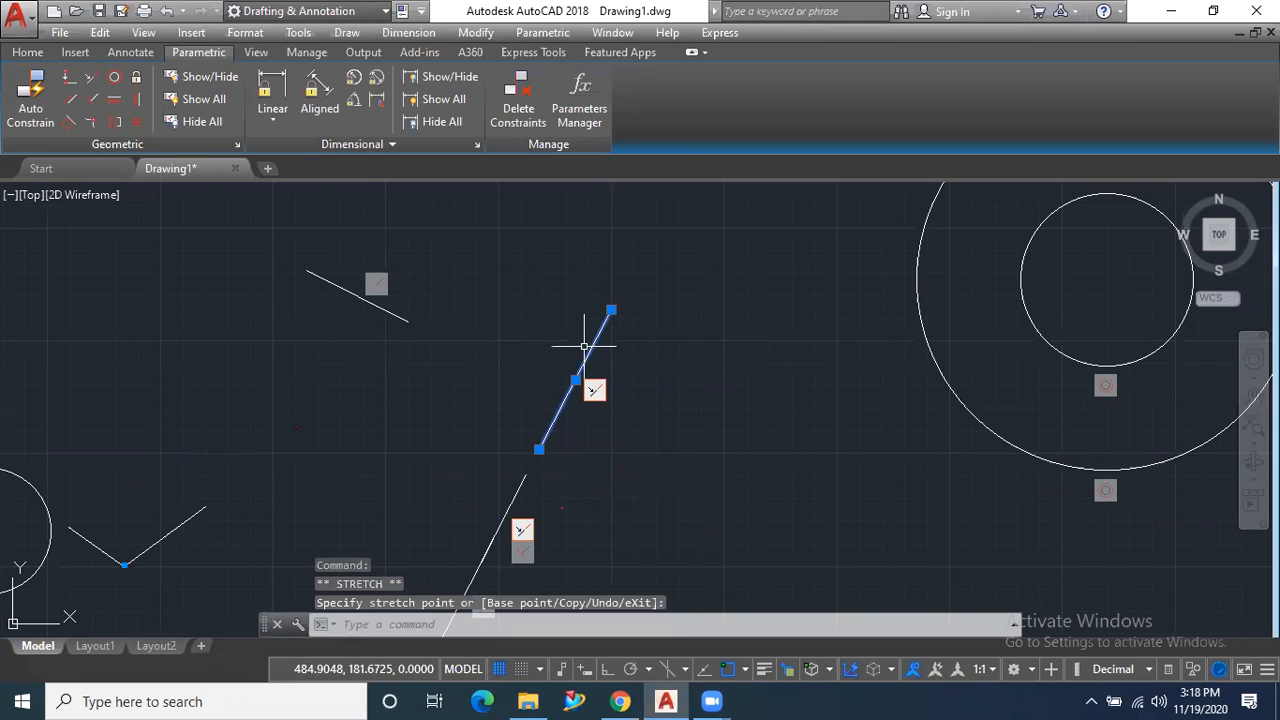
Apply a Horizontal constraint to the slanted line that is perpendicular to the collinear lines
scroll(476, 300, "down", 3)
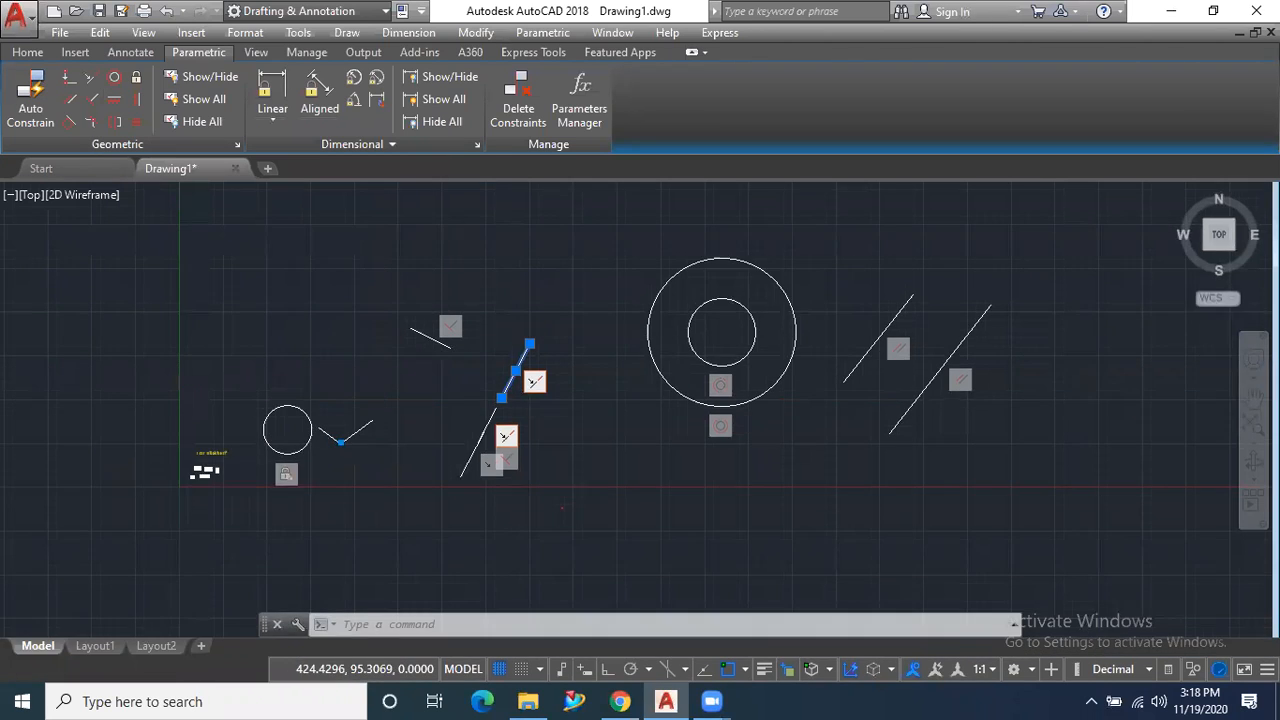
scroll(476, 420, "up", 2)
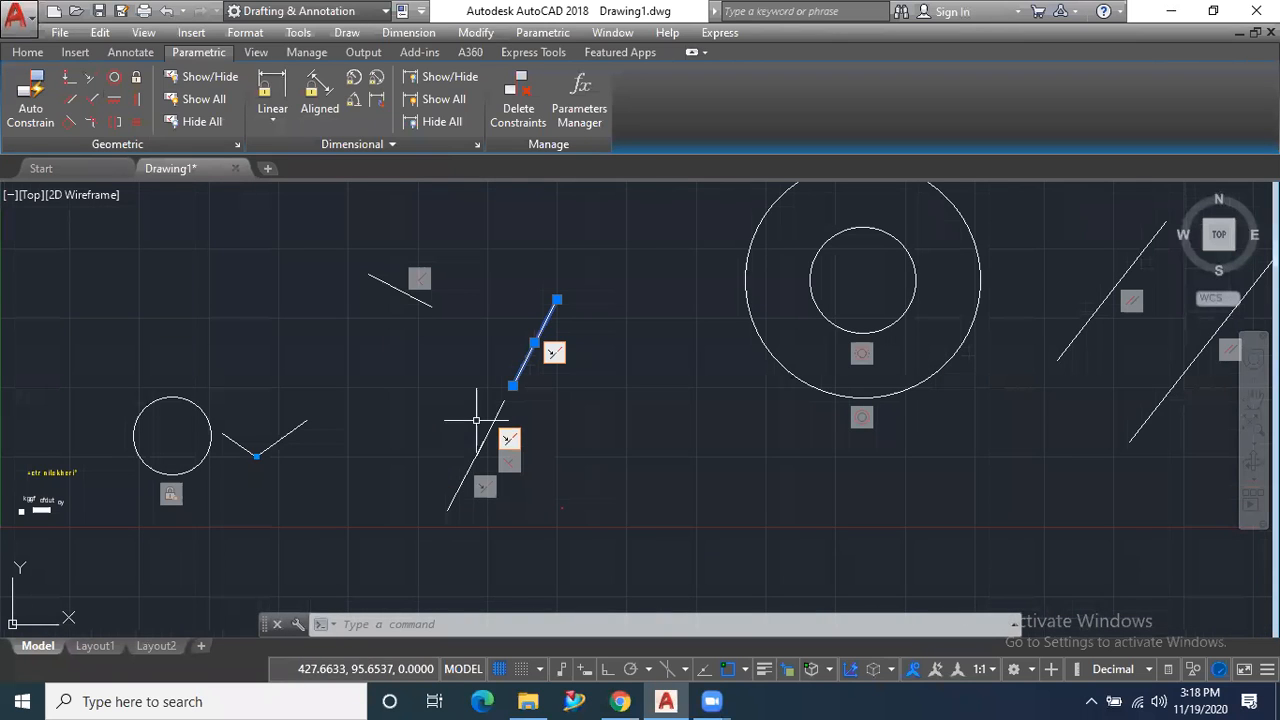
left_click(116, 99)
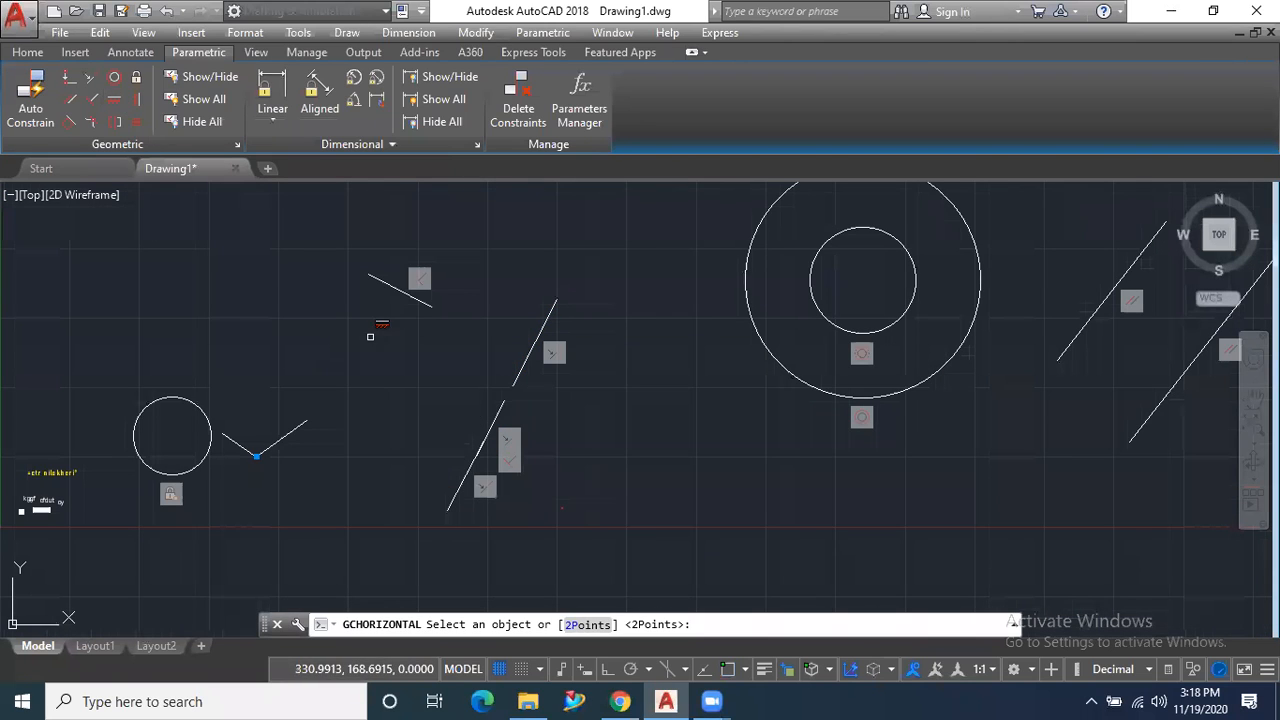
left_click(393, 293)
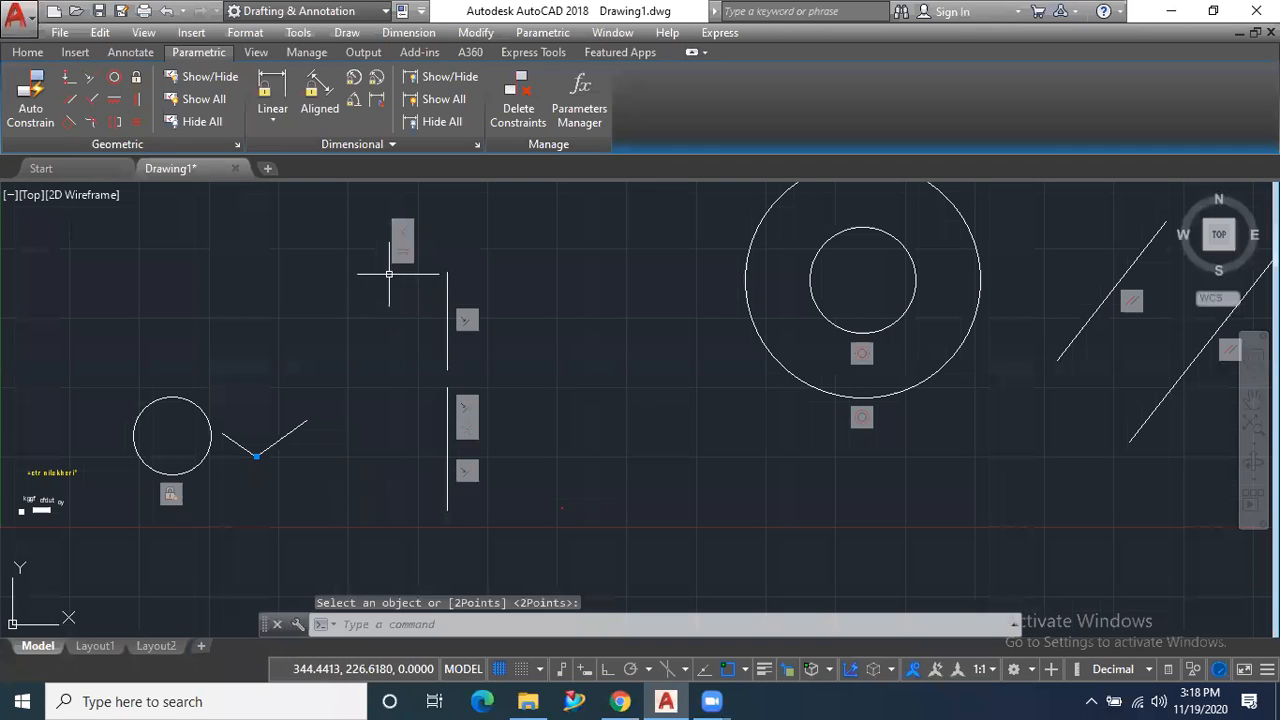
Apply a Vertical constraint to the right arm of the V-shaped pair of coincident lines beside the fixed circle
scroll(400, 268, "up", 4)
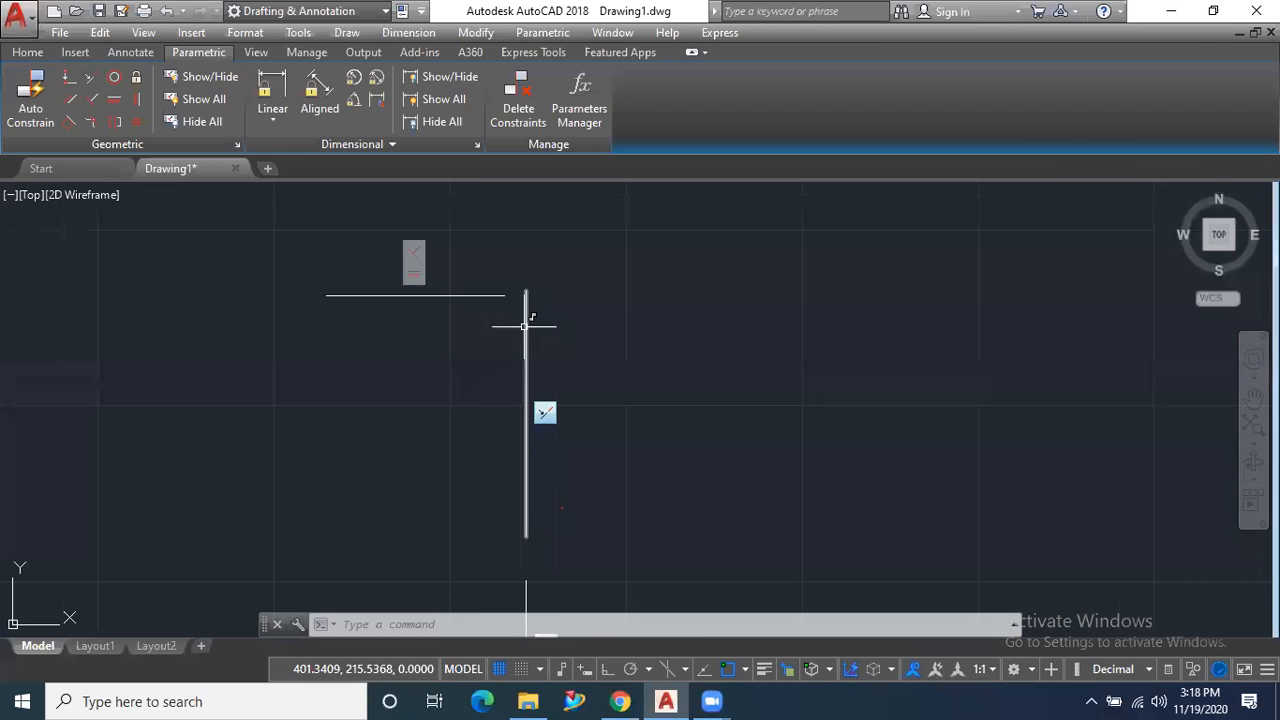
scroll(525, 360, "down", 2)
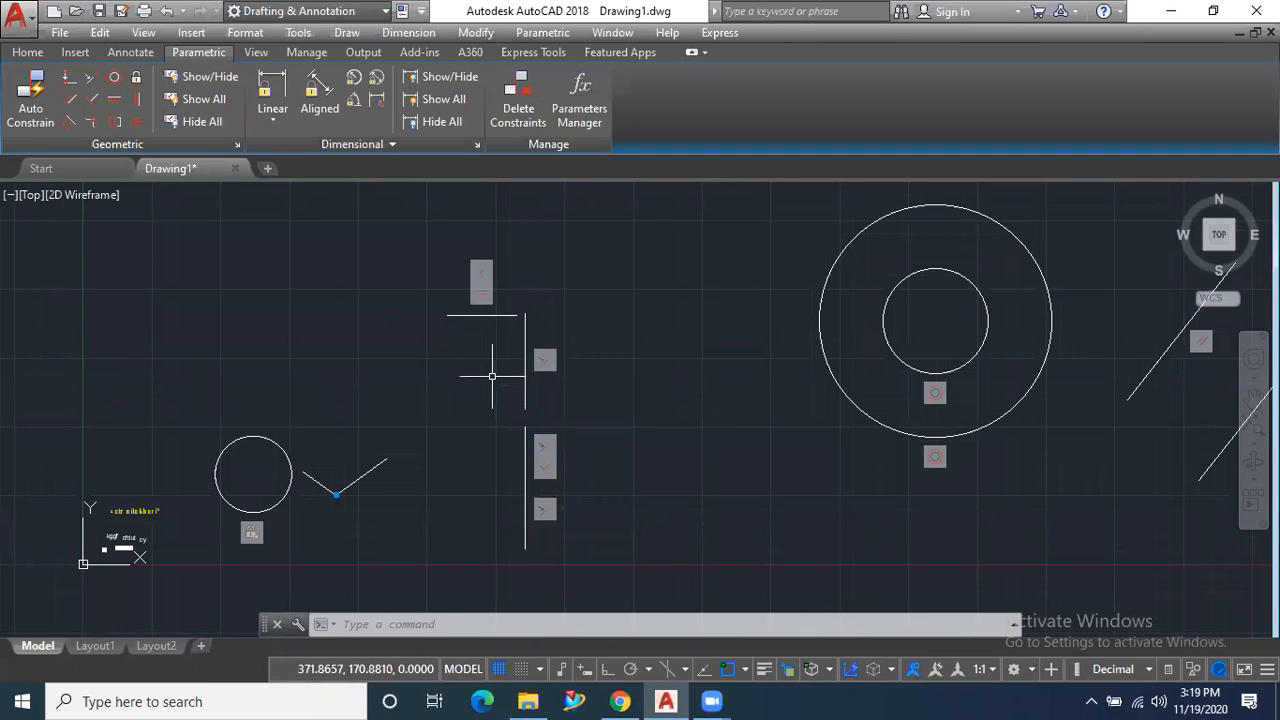
left_click(137, 102)
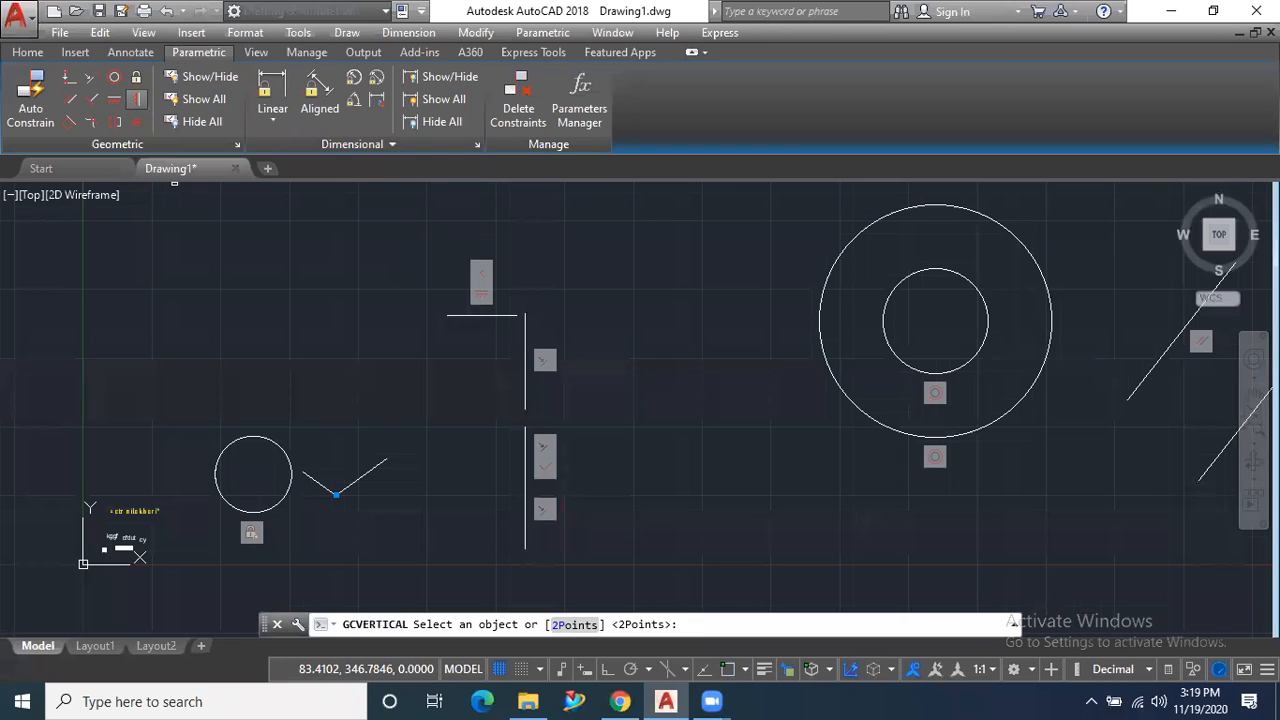
left_click(376, 462)
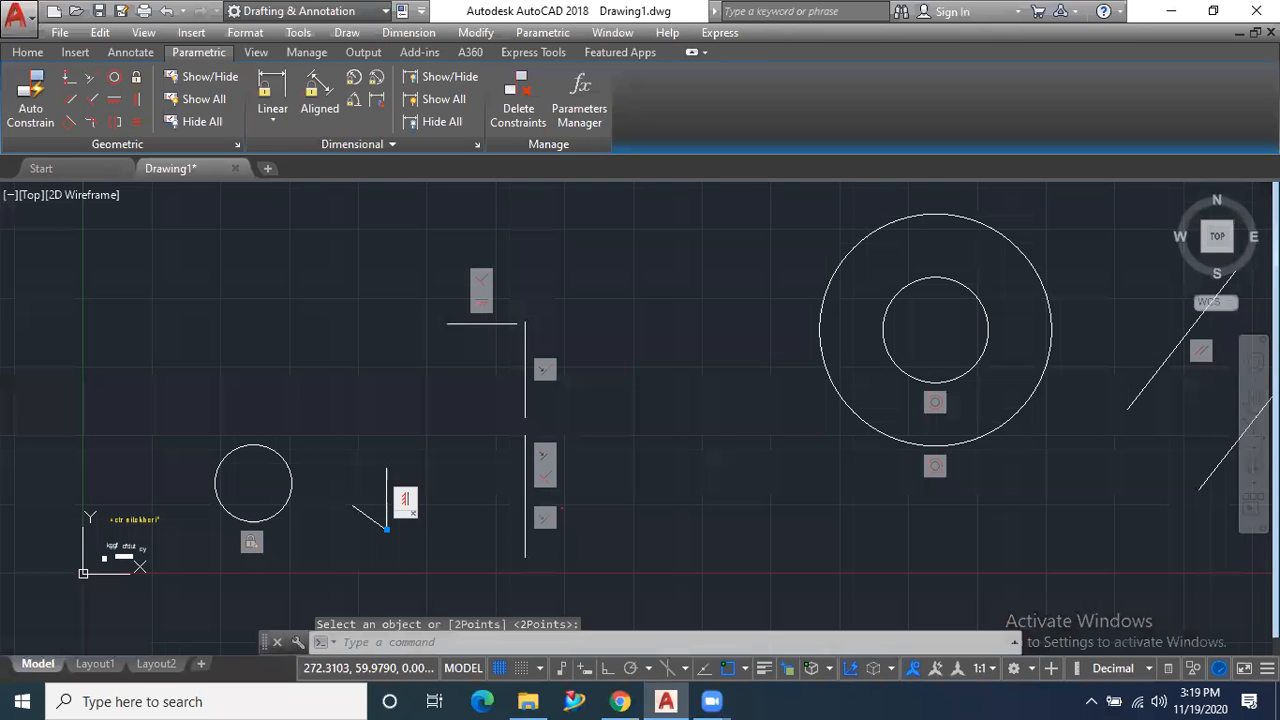
scroll(396, 530, "up", 4)
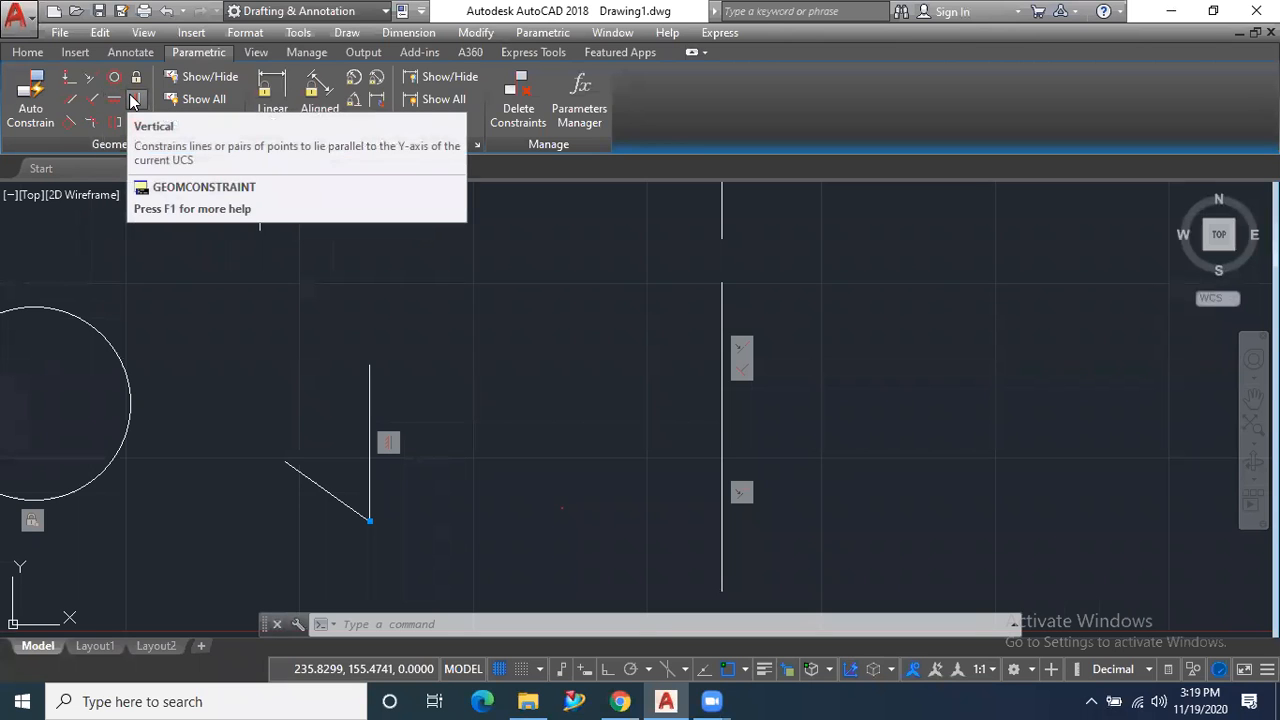
scroll(249, 414, "down", 6)
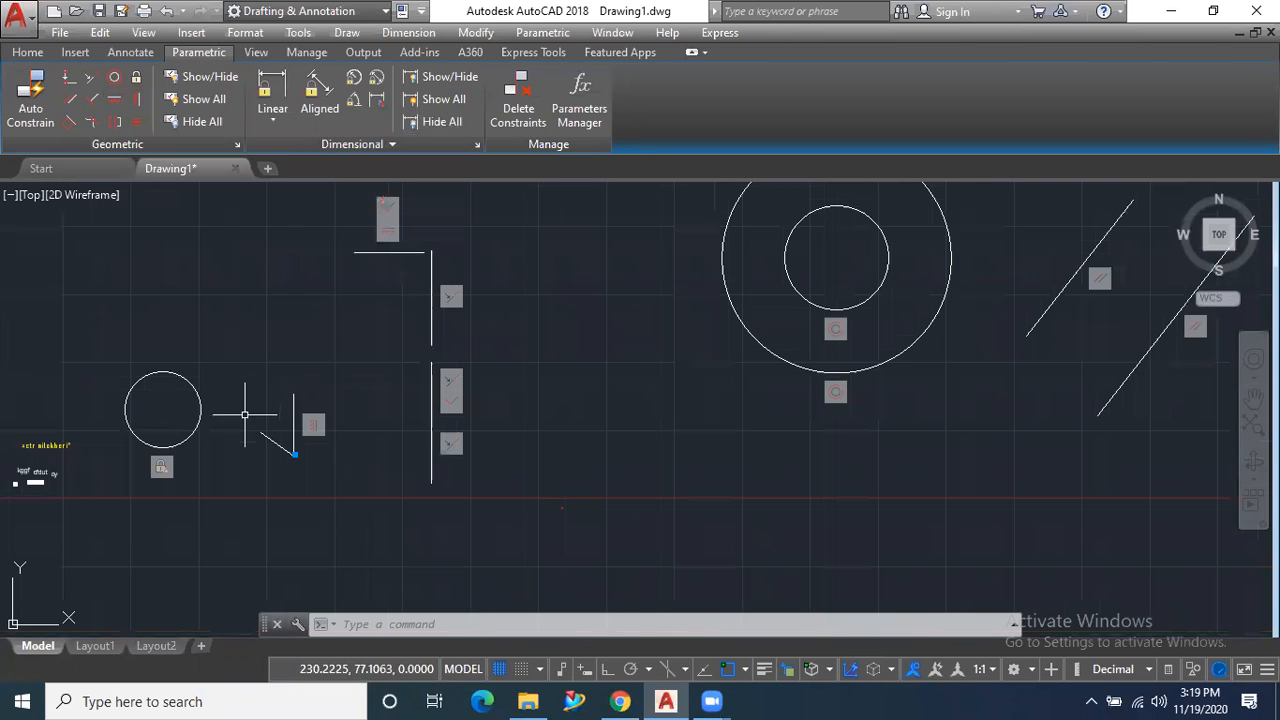
scroll(410, 418, "up", 3)
scroll(440, 425, "down", 2)
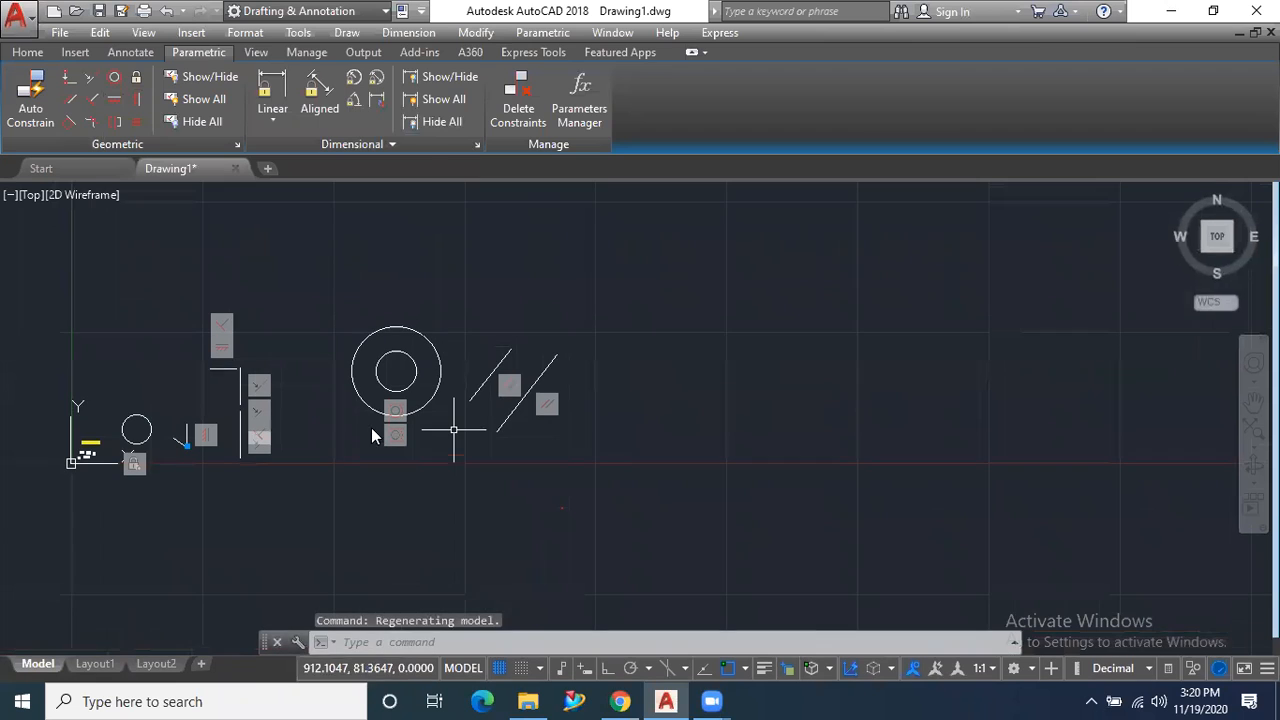
scroll(218, 348, "up", 3)
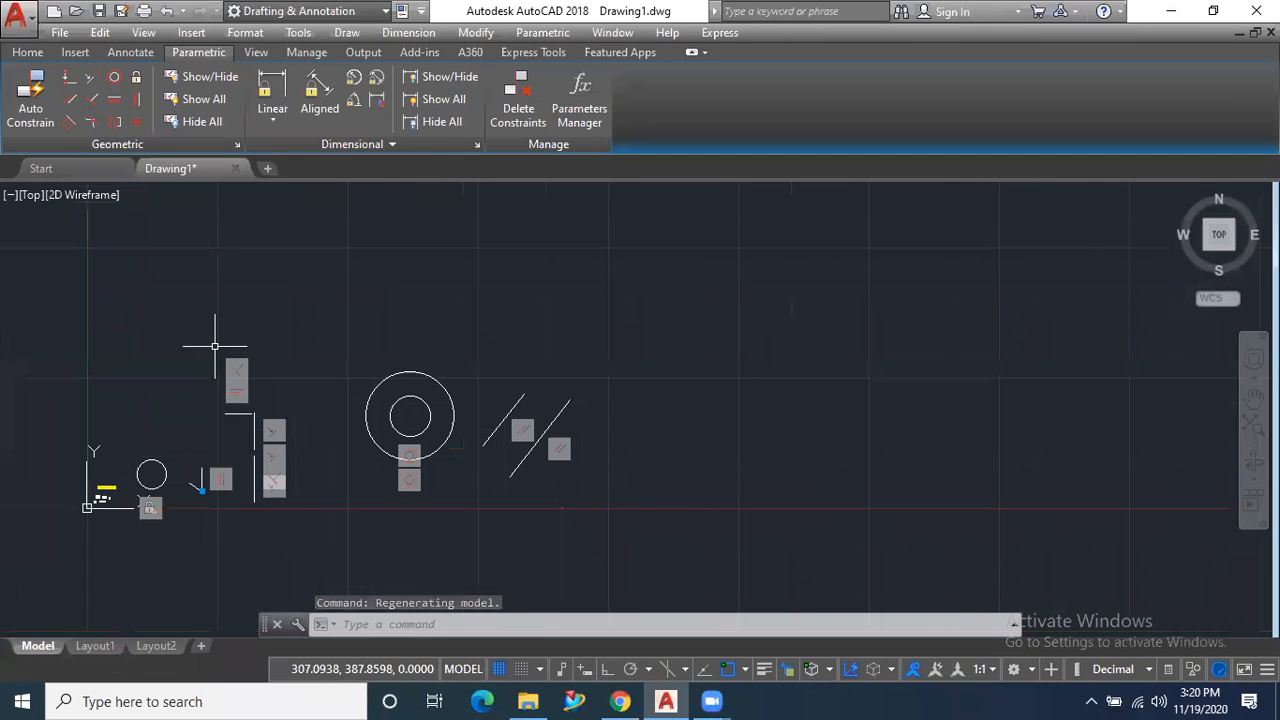
scroll(561, 503, "up", 2)
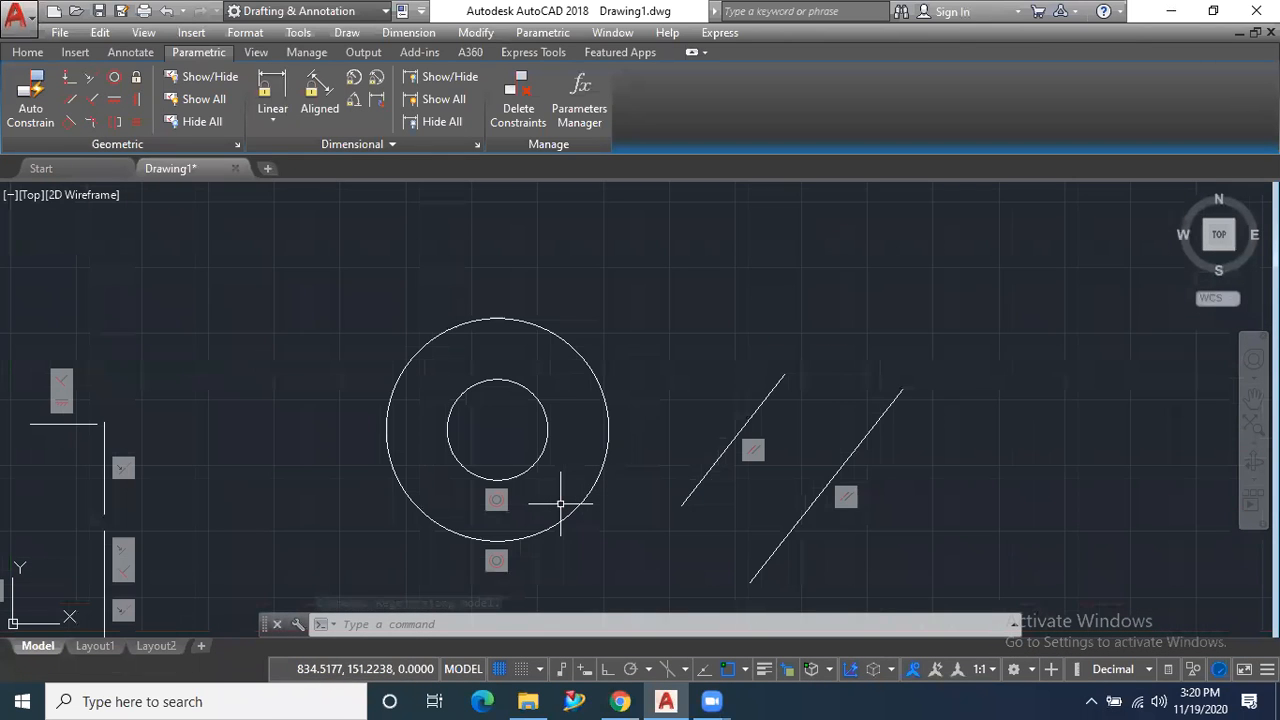
scroll(245, 345, "down", 2)
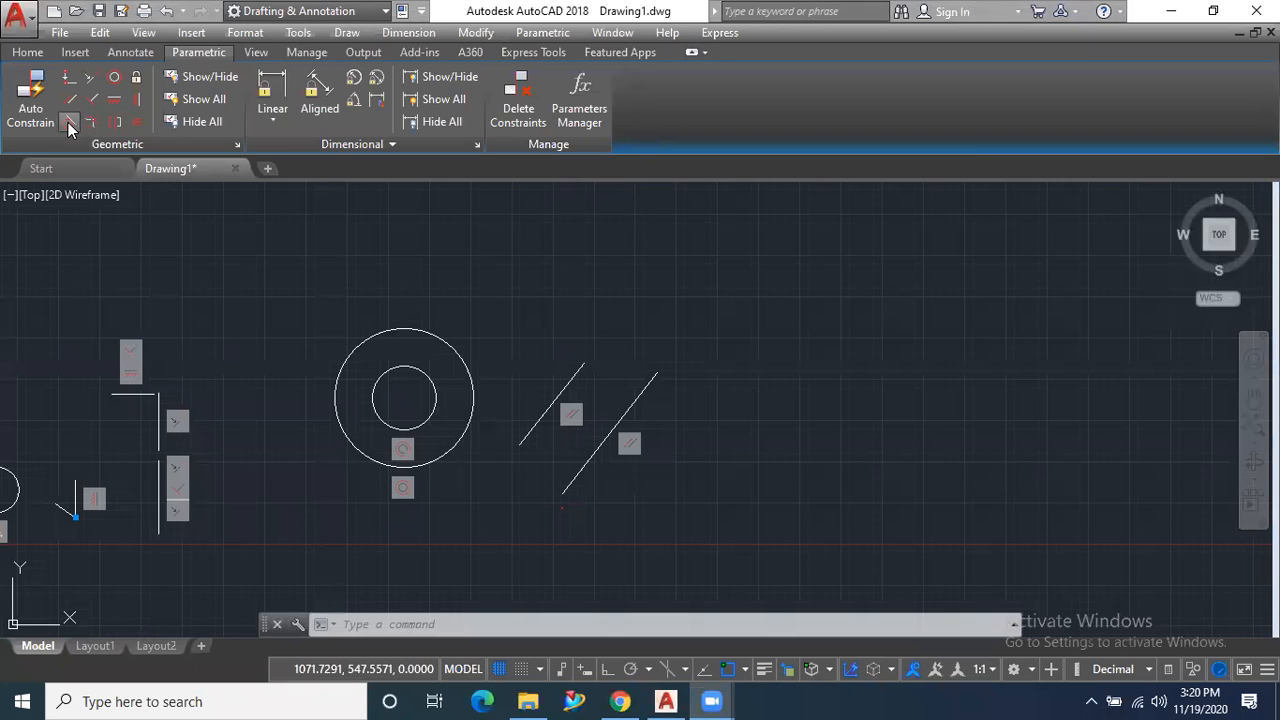
scroll(537, 437, "down", 2)
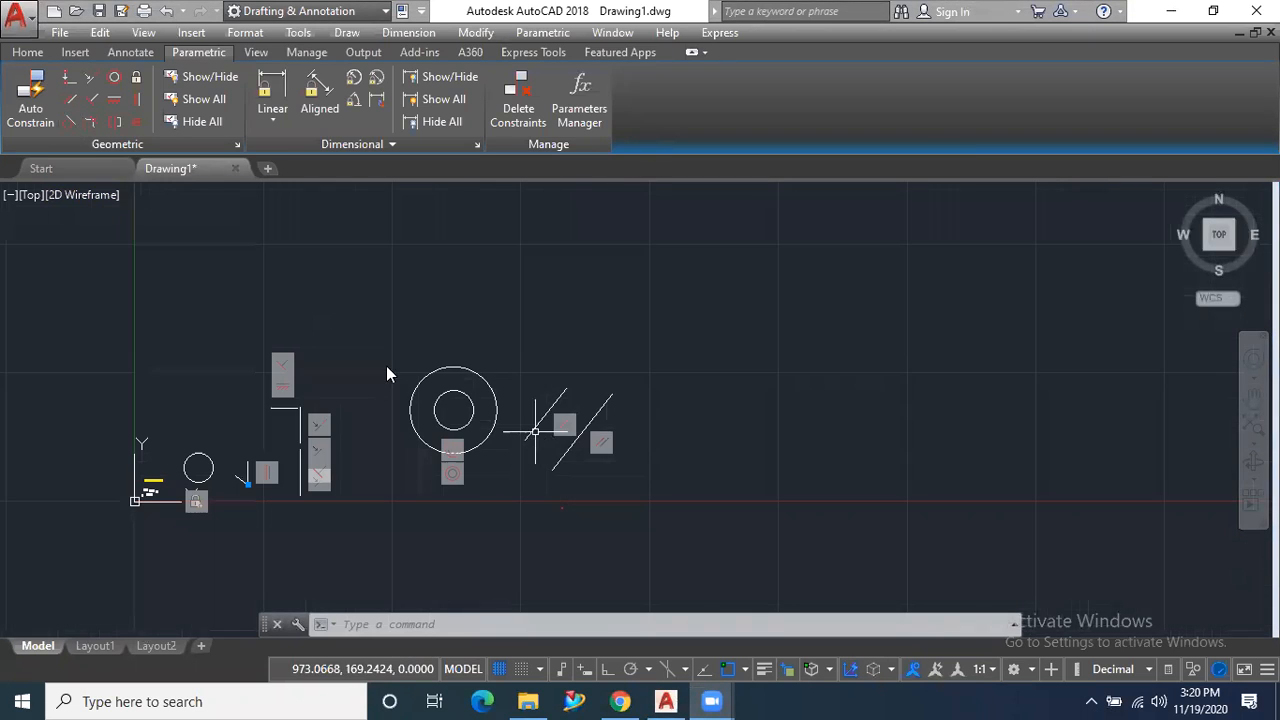
scroll(386, 366, "up", 2)
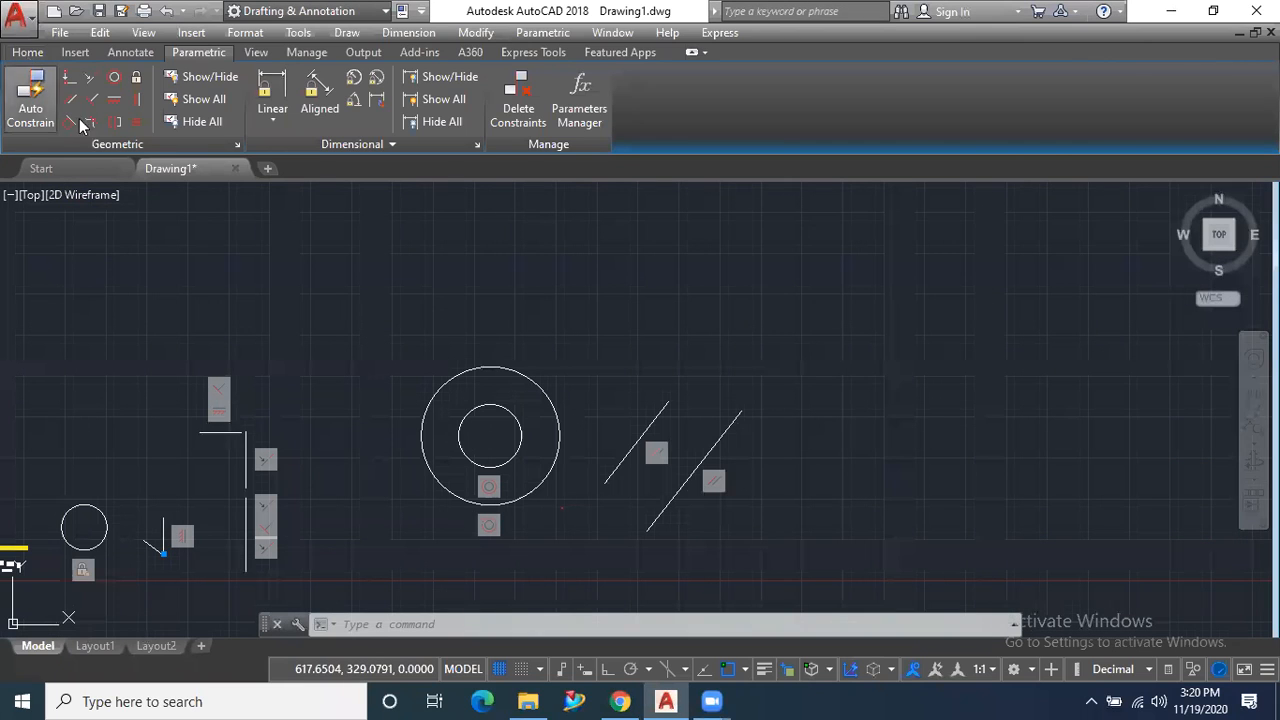
Draw a circle above and slightly left of the two concentric circles
left_click(44, 55)
left_click(108, 88)
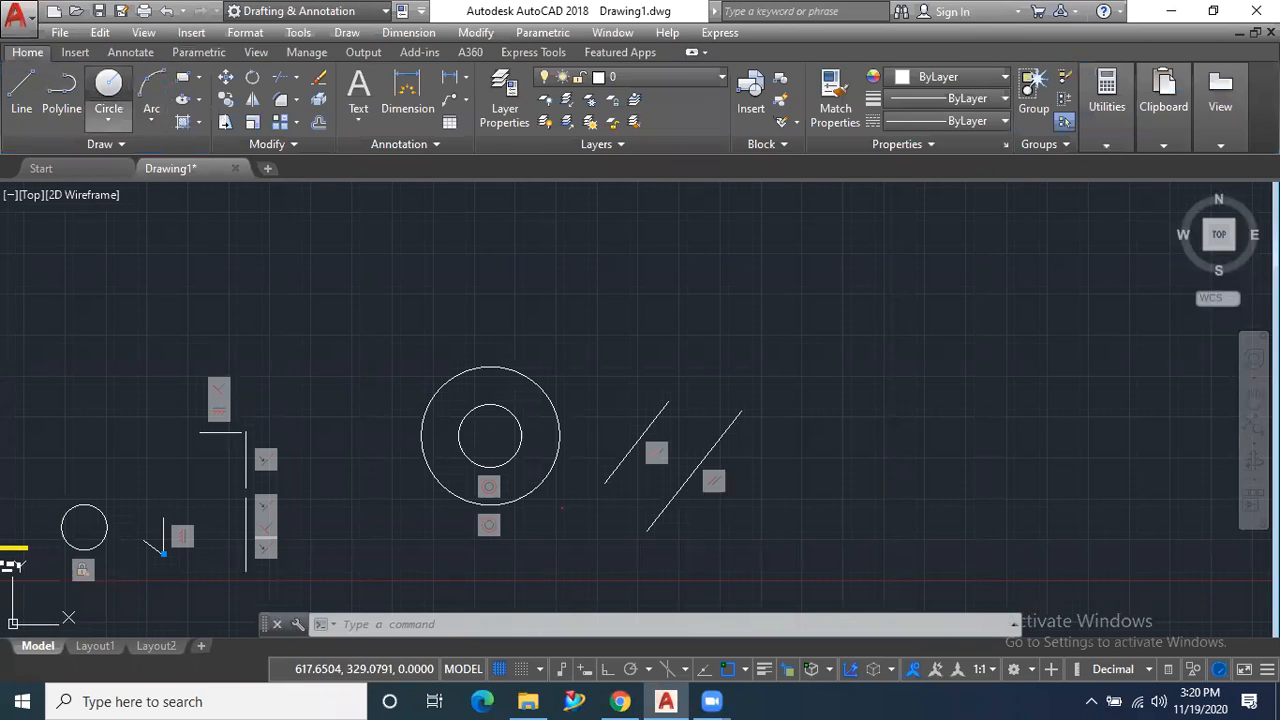
left_click(372, 272)
left_click(420, 309)
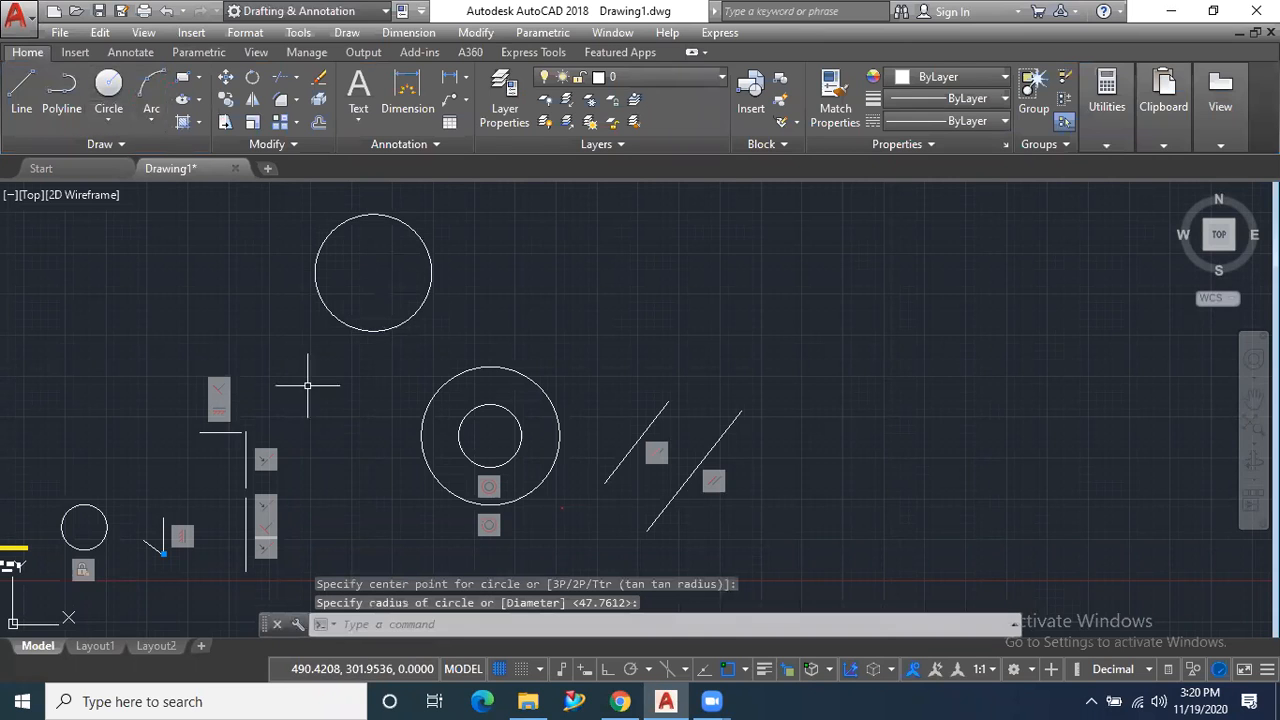
Draw a single slanted line rising to the right, just above the new circle and clear of it
scroll(376, 422, "down", 2)
left_click(21, 85)
left_click(426, 221)
left_click(293, 306)
right_click(295, 308)
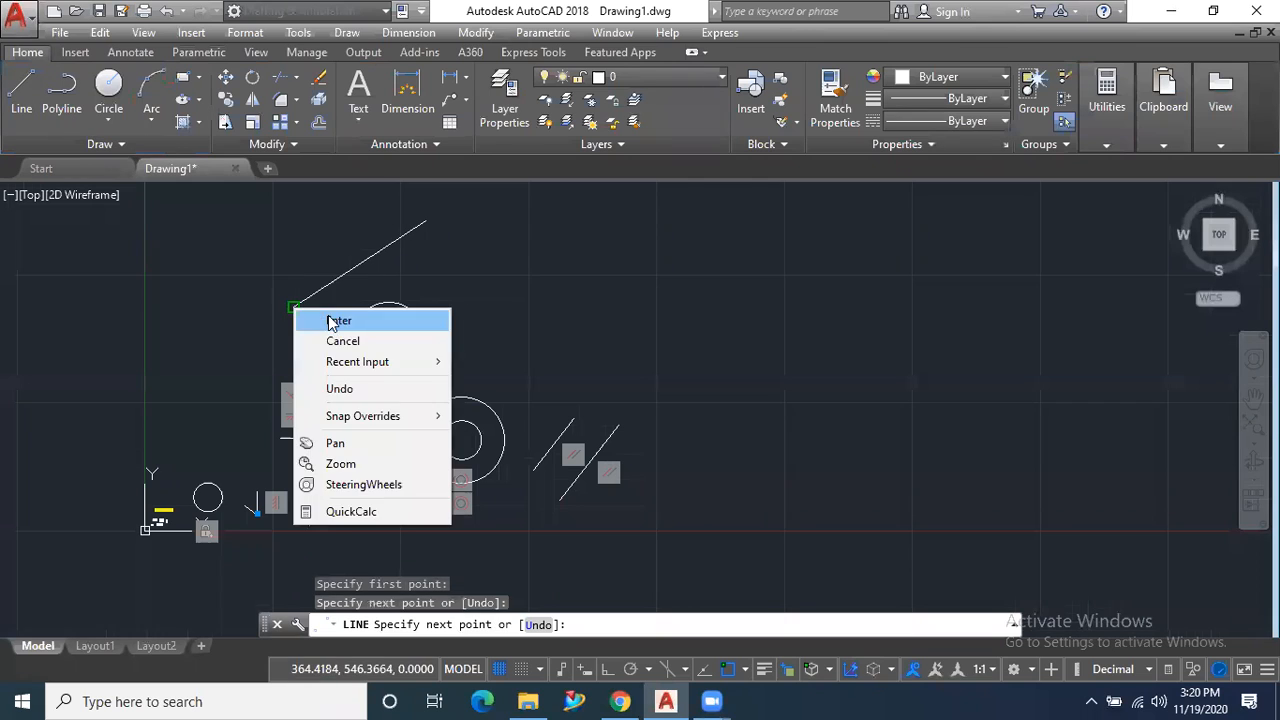
left_click(325, 320)
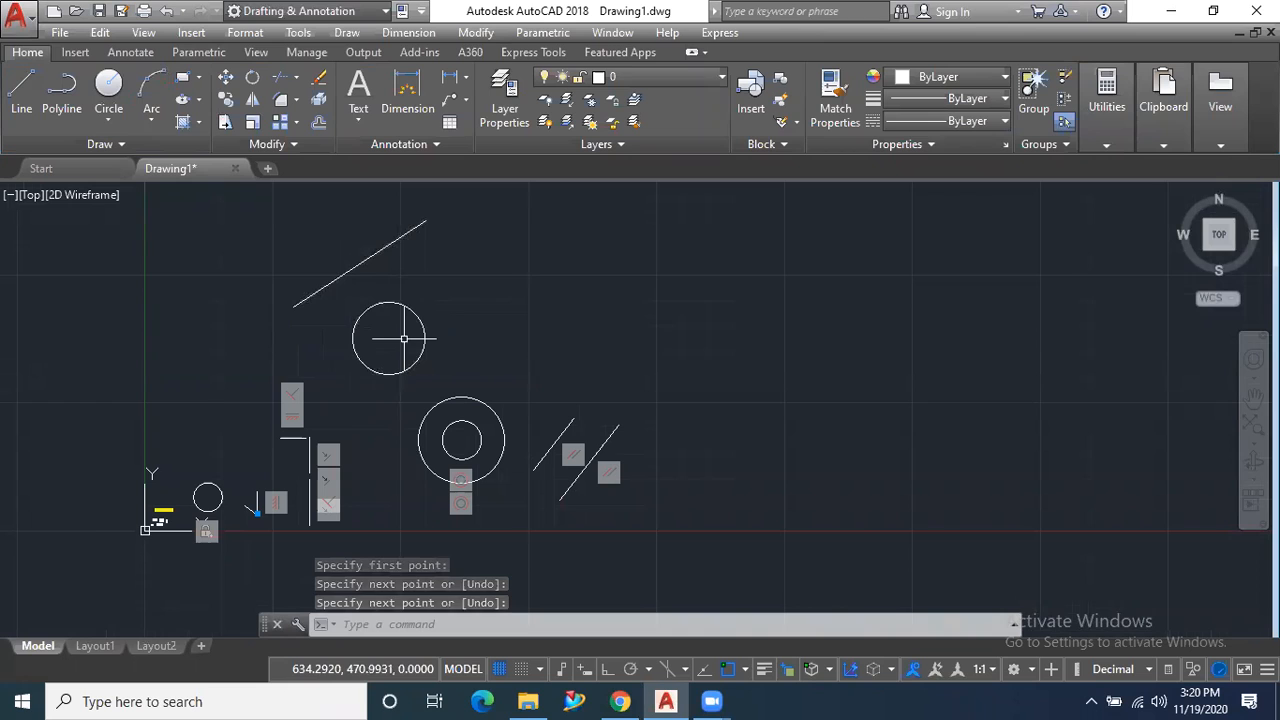
Apply a Tangent constraint with the new circle as the first object and the slanted line above it as the second
left_click(195, 53)
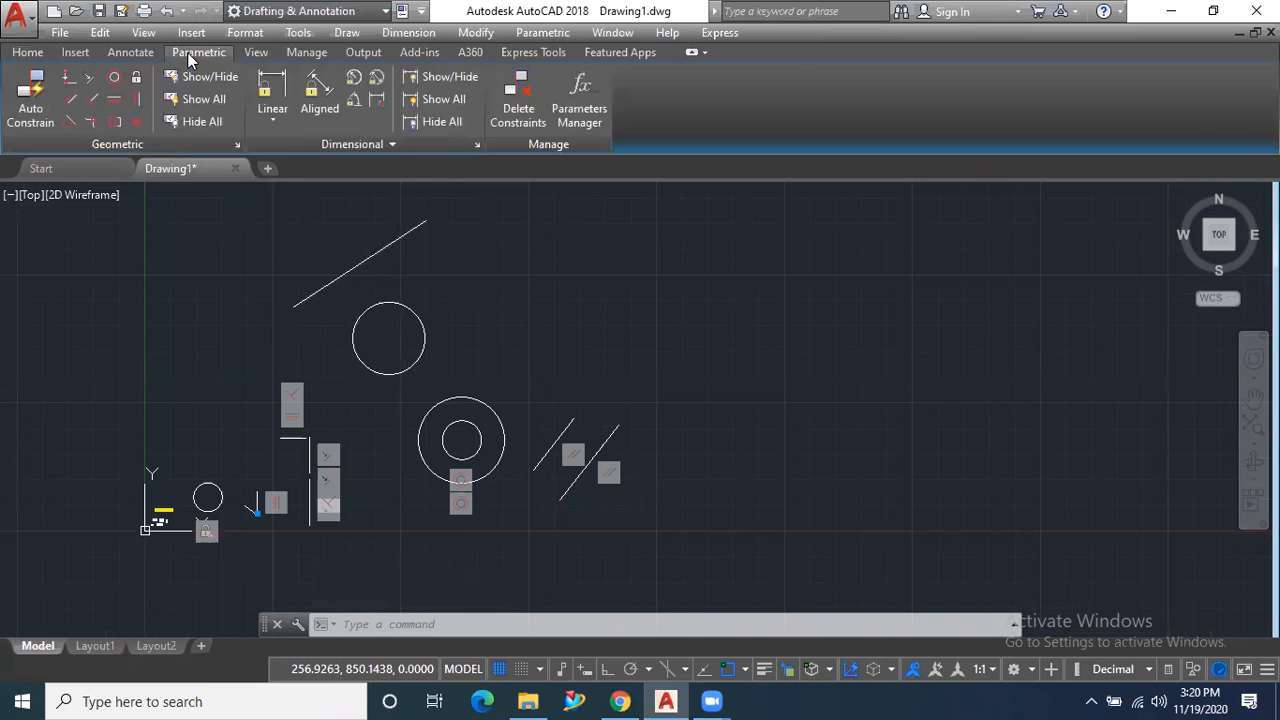
left_click(70, 124)
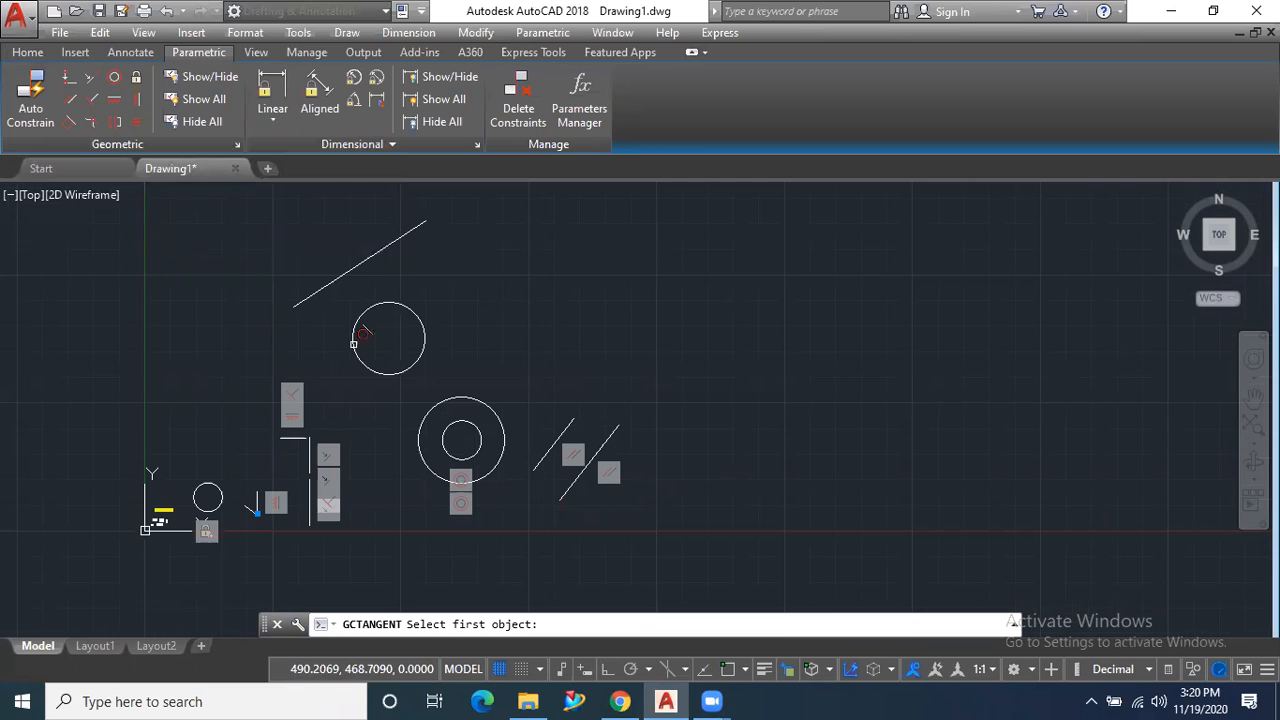
scroll(497, 337, "down", 1)
scroll(395, 320, "up", 1)
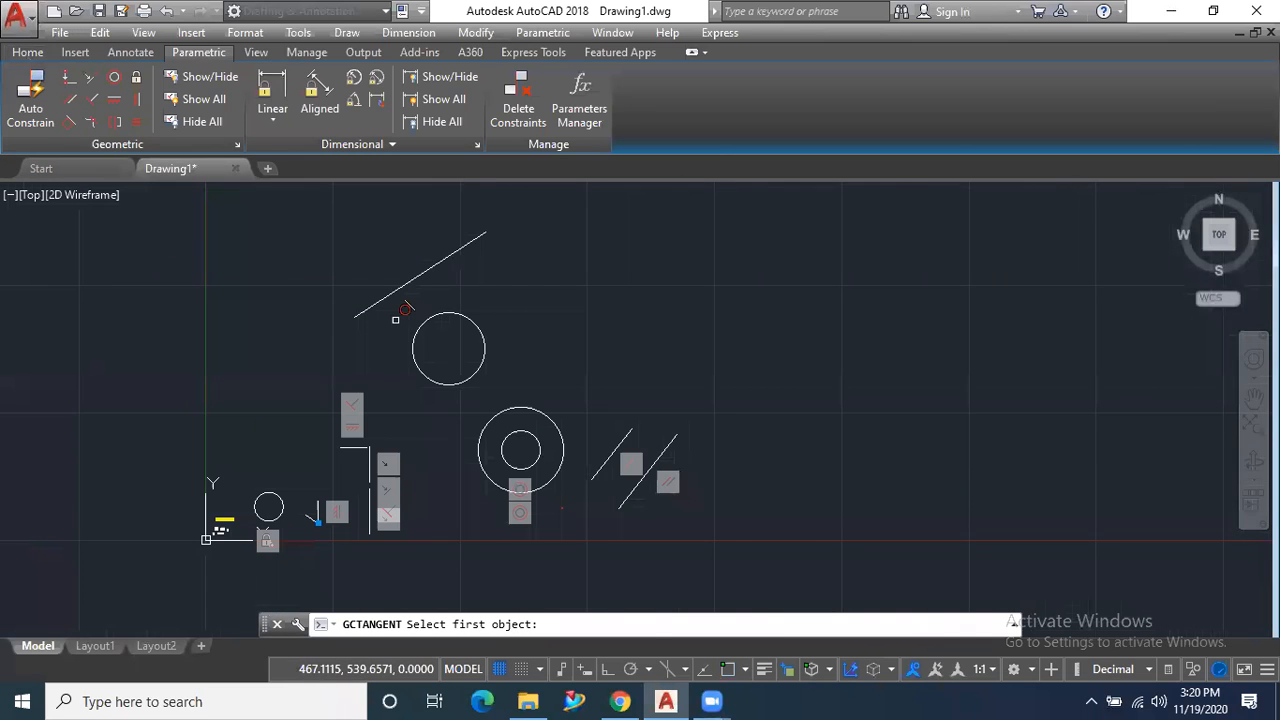
scroll(395, 319, "up", 2)
scroll(395, 319, "down", 2)
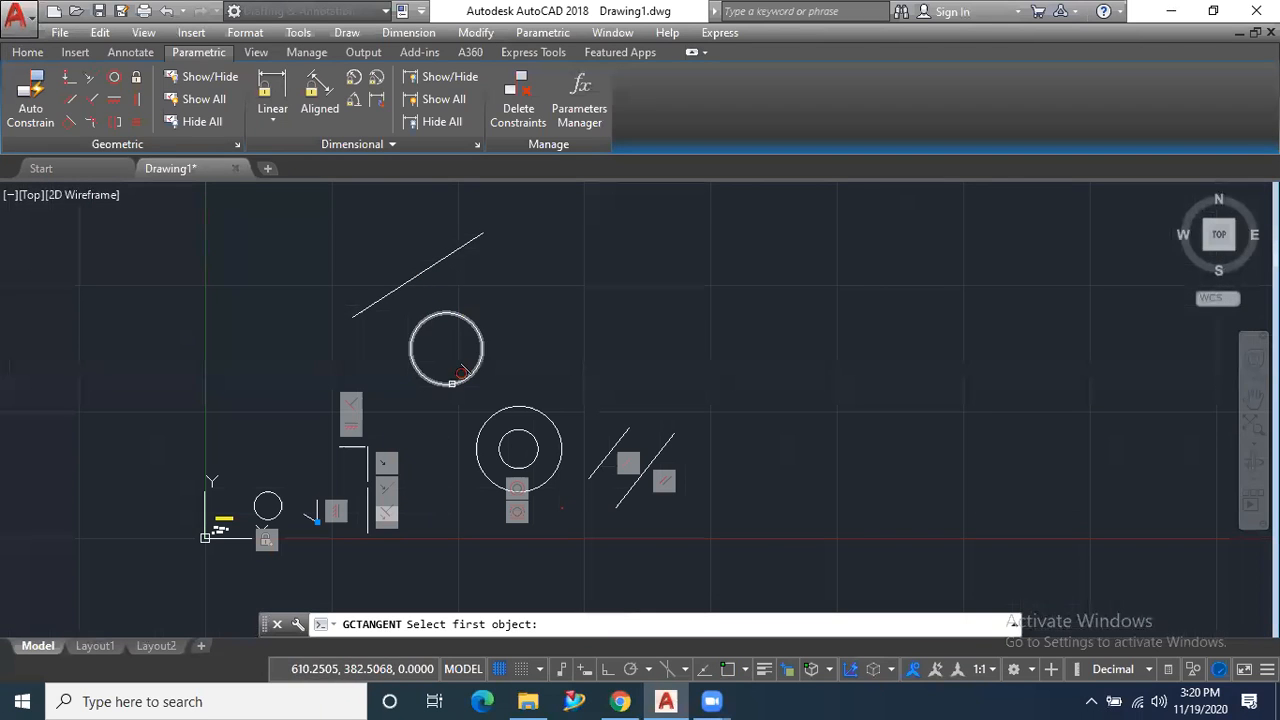
scroll(428, 304, "up", 2)
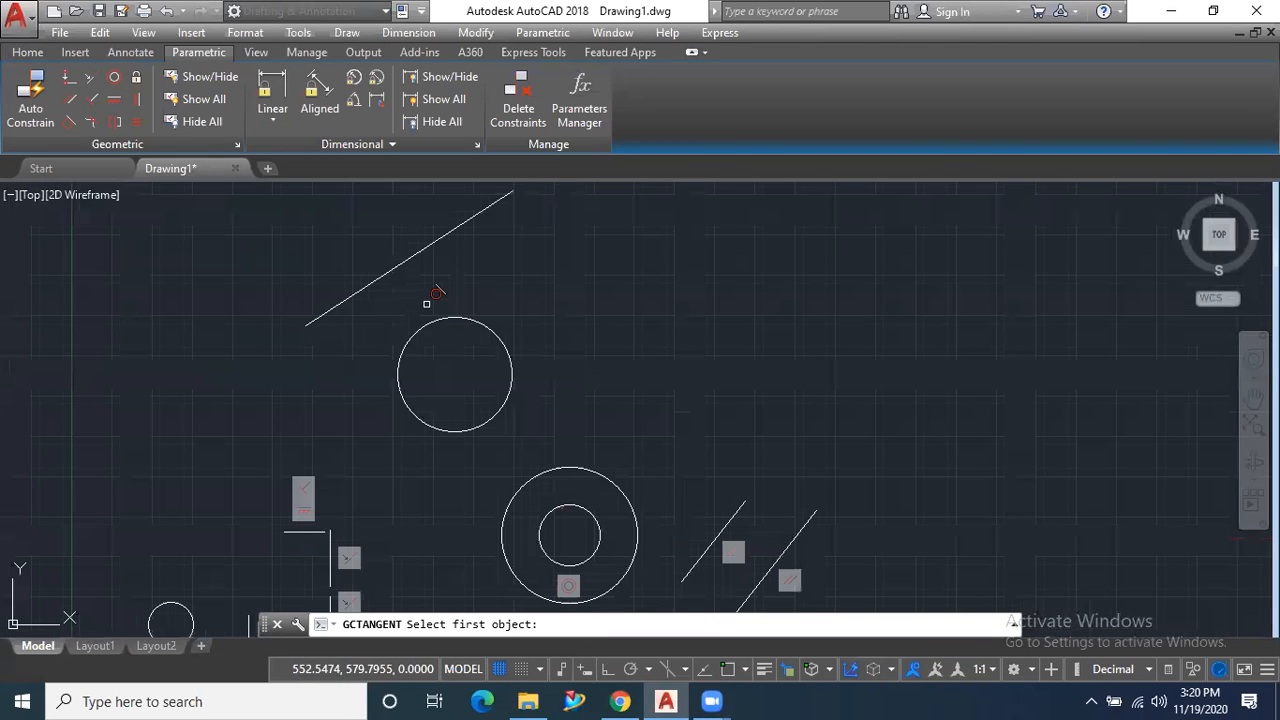
left_click(449, 308)
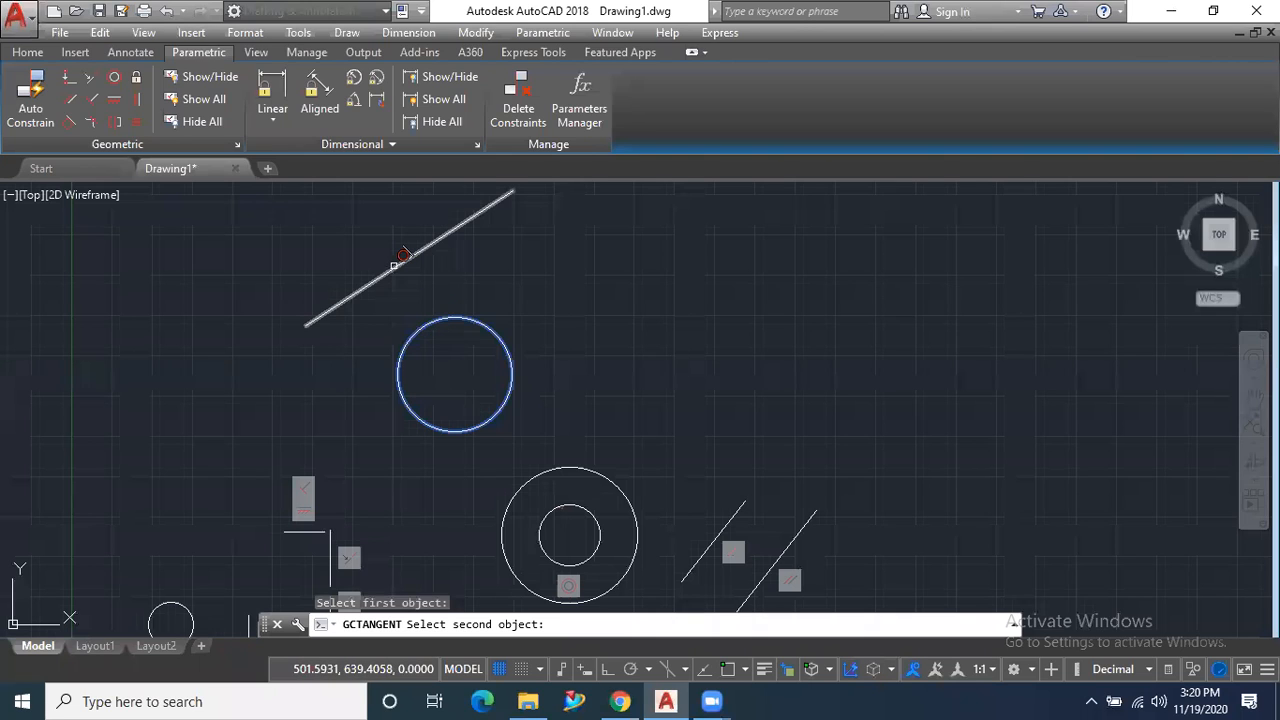
left_click(394, 265)
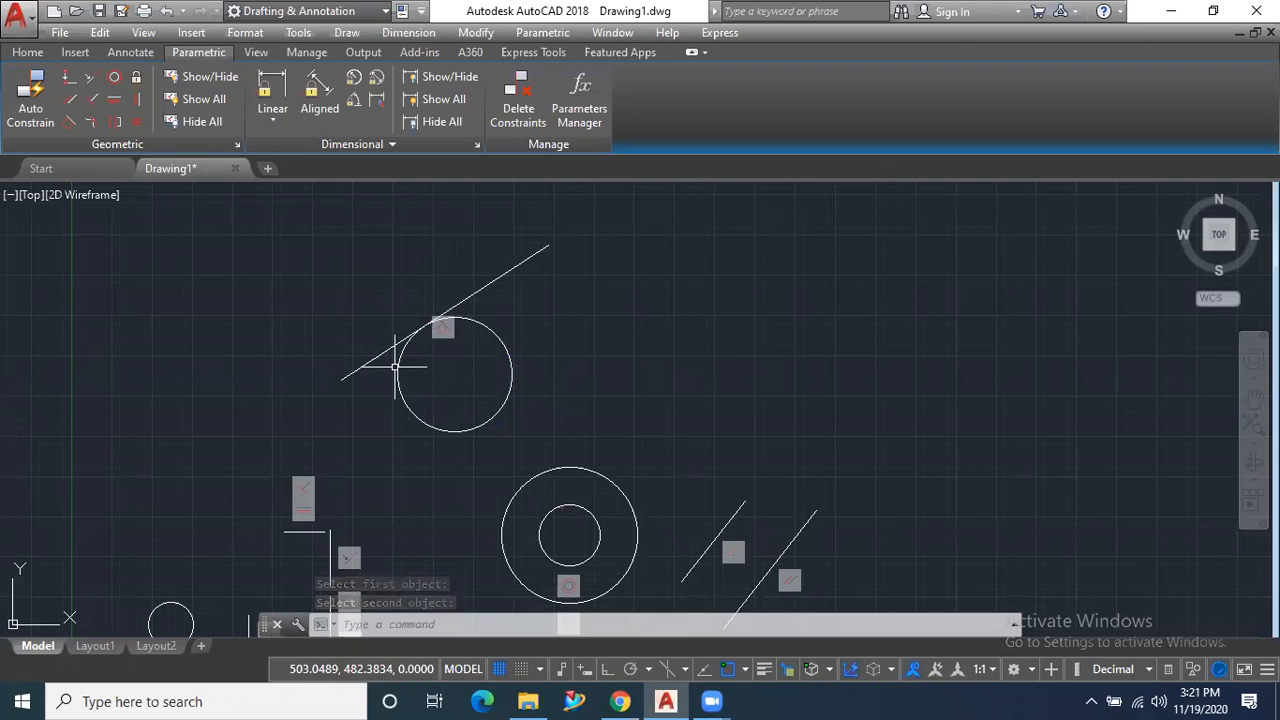
Draw a wavy spline with the Fit method through six points, to the right of the tangent line and circle
scroll(386, 294, "down", 2)
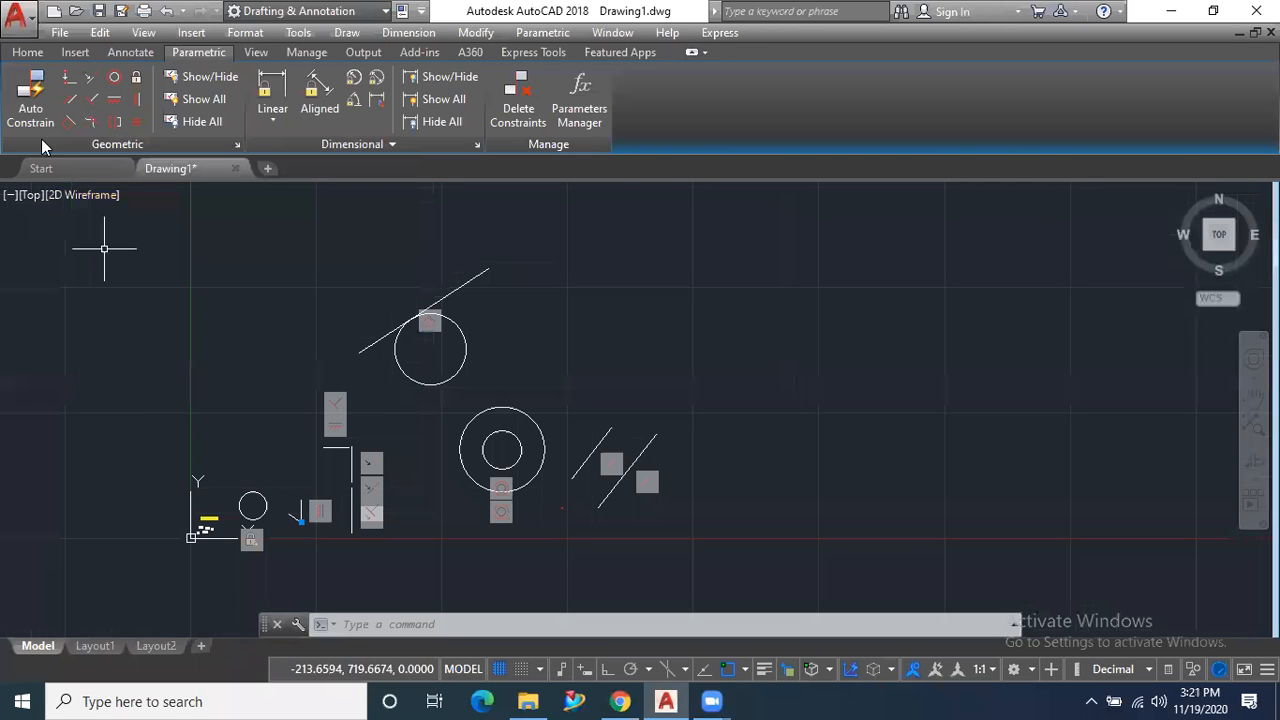
left_click(27, 52)
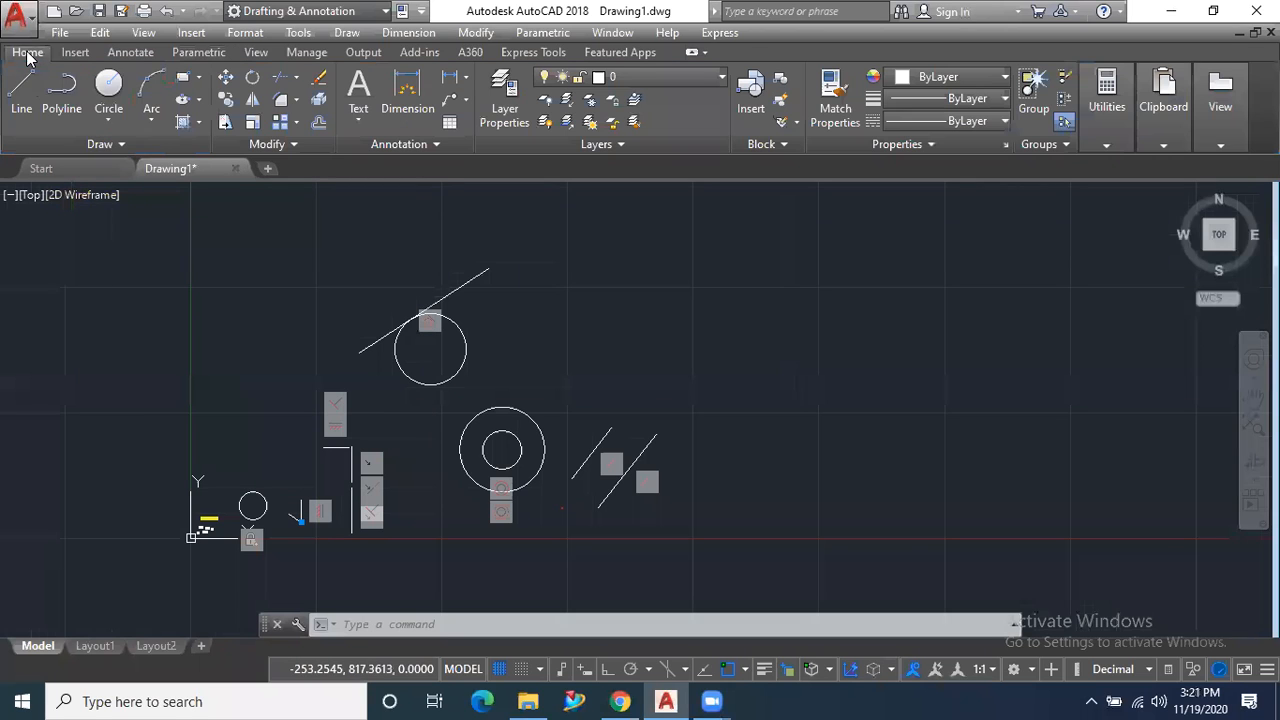
left_click(60, 146)
left_click(18, 176)
left_click(584, 297)
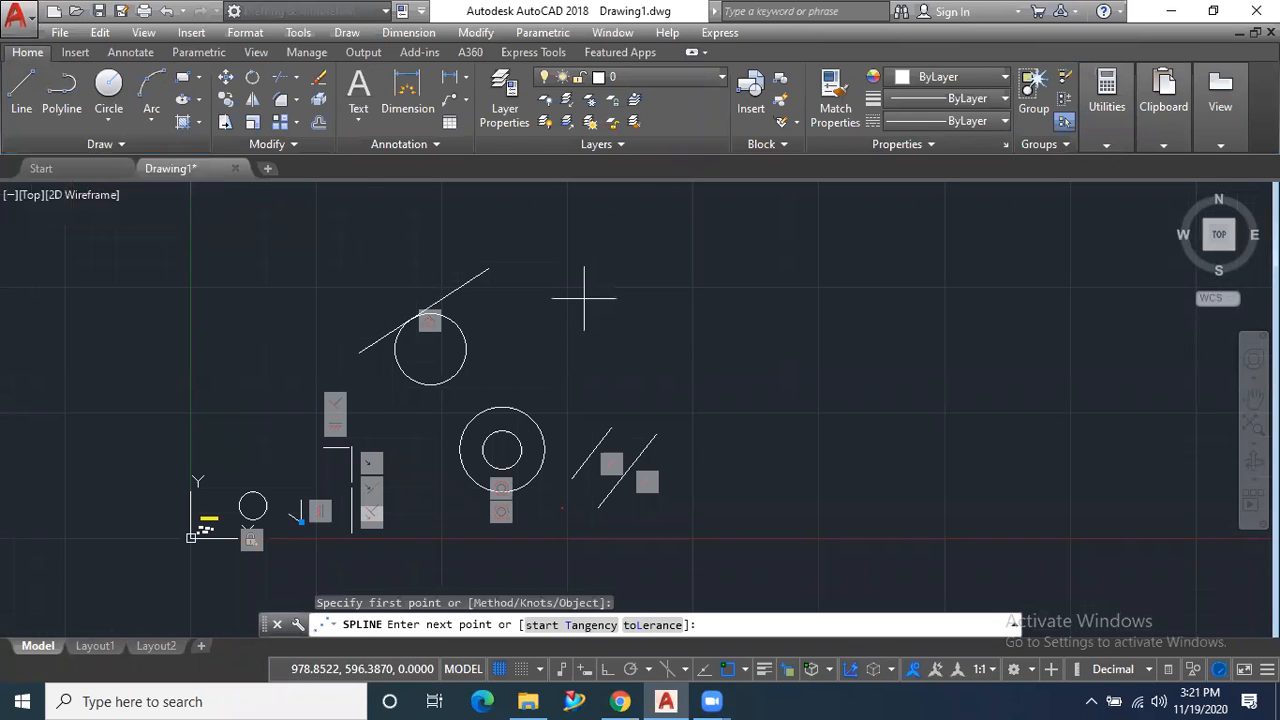
left_click(615, 260)
left_click(651, 308)
left_click(688, 287)
left_click(710, 313)
left_click(738, 288)
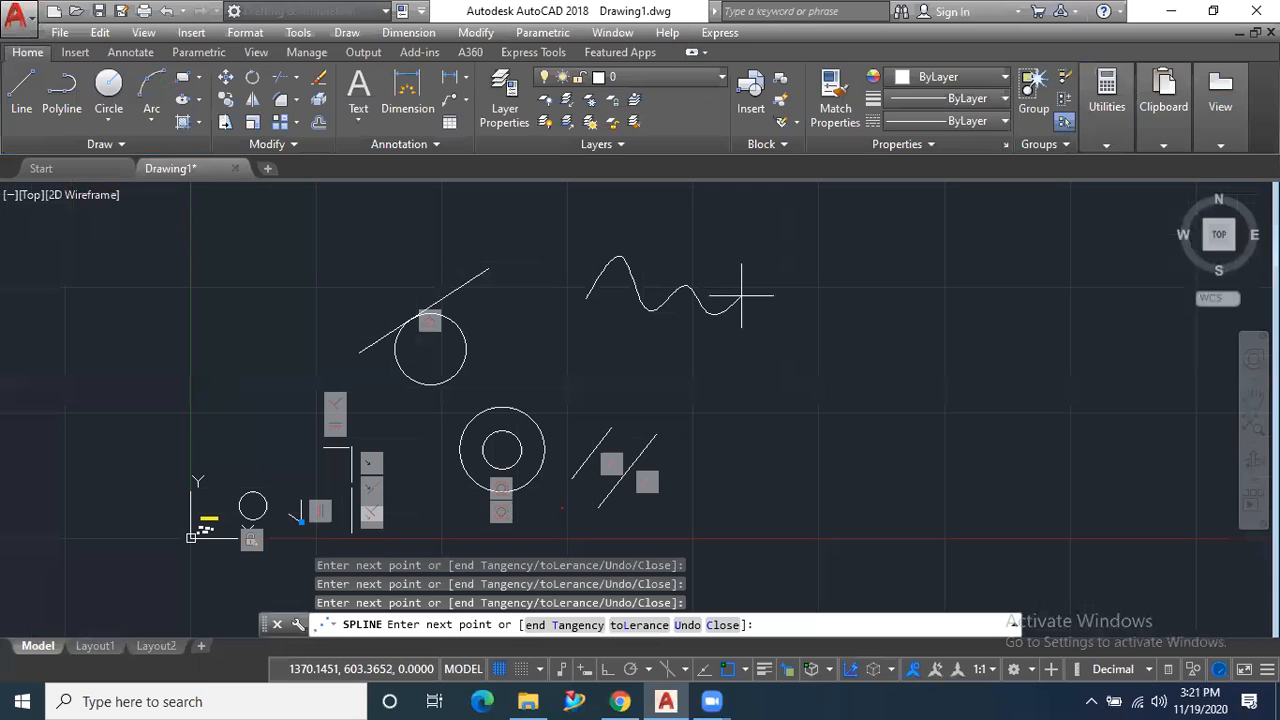
key("Return")
Draw a second wavy spline with the CV method using six control vertices, starting just below the first spline's right end
key("Return")
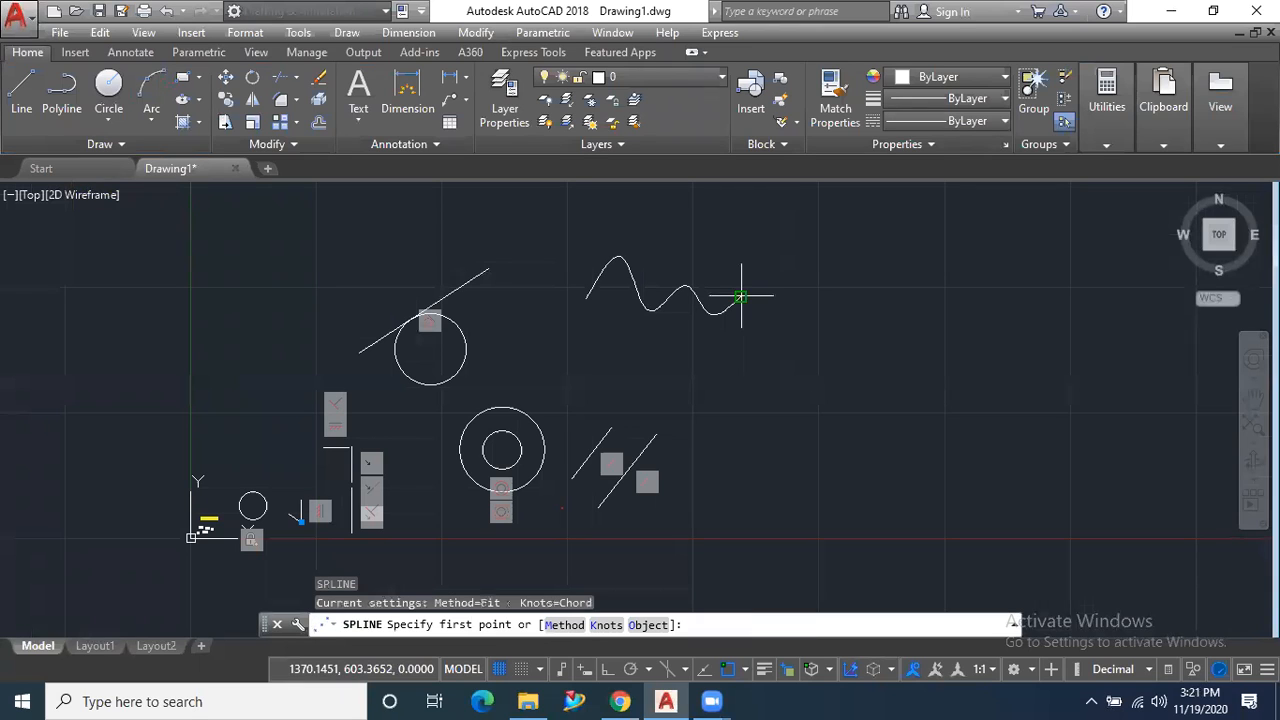
left_click(40, 145)
left_click(37, 166)
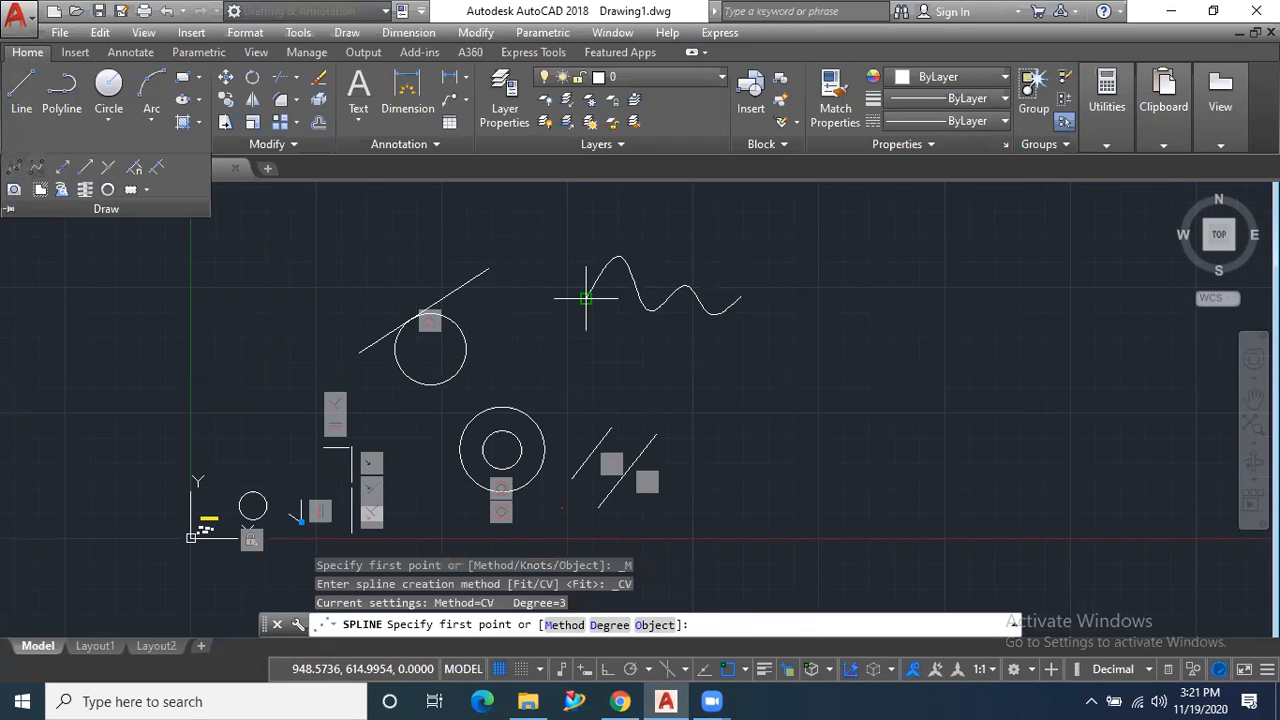
left_click(750, 337)
left_click(805, 310)
left_click(843, 376)
left_click(953, 341)
left_click(980, 405)
left_click(1042, 375)
key("Return")
key("Return")
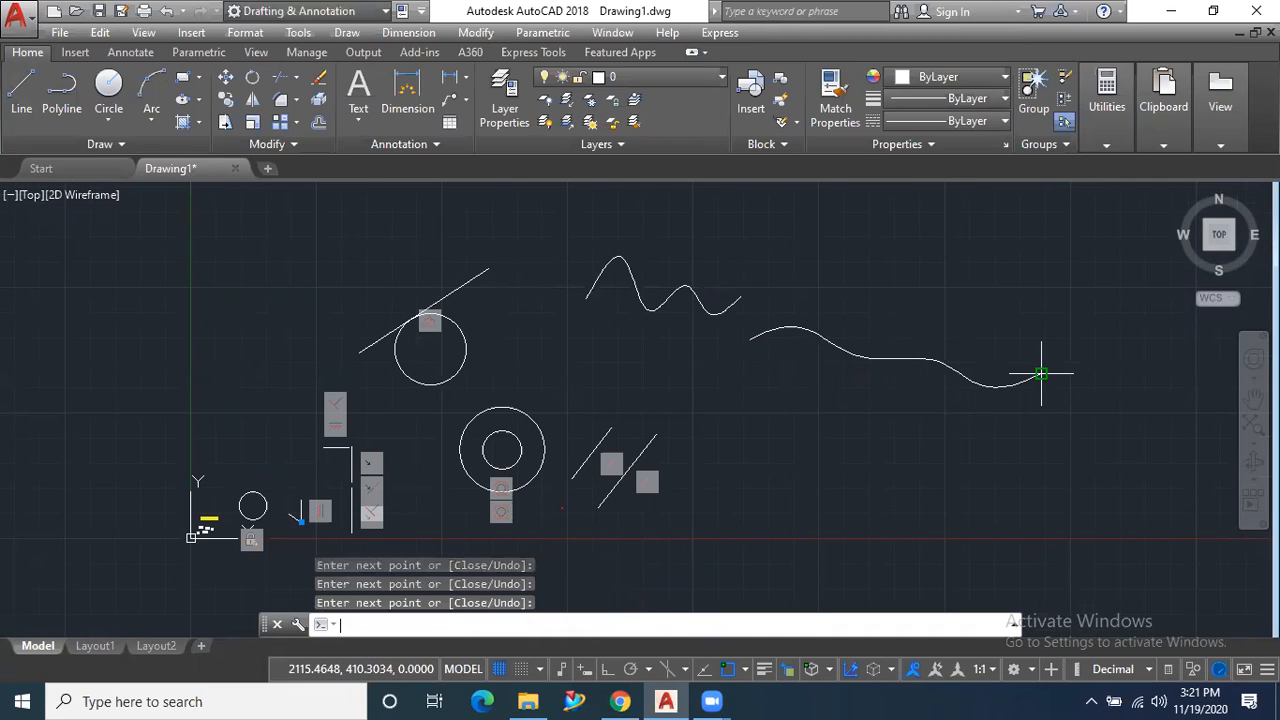
Apply a Smooth constraint from the right end of the fit-point spline to the left end of the control-vertex spline
scroll(755, 325, "up", 4)
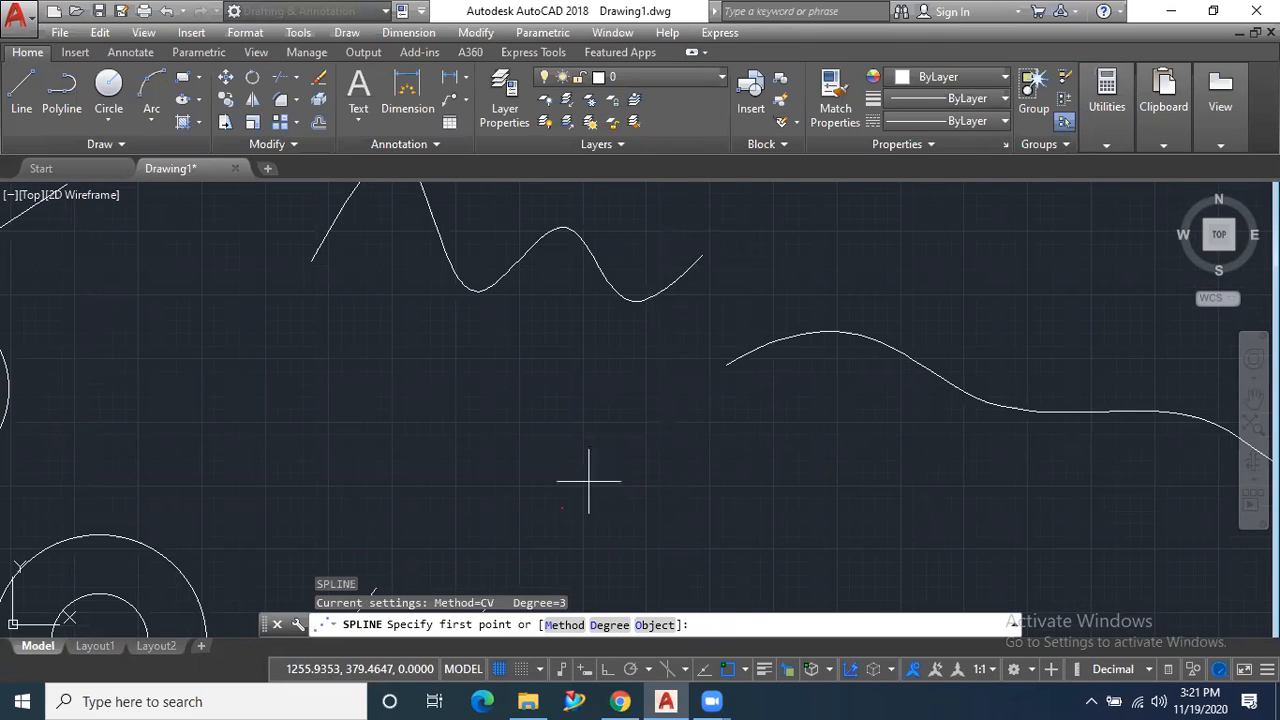
scroll(588, 481, "down", 2)
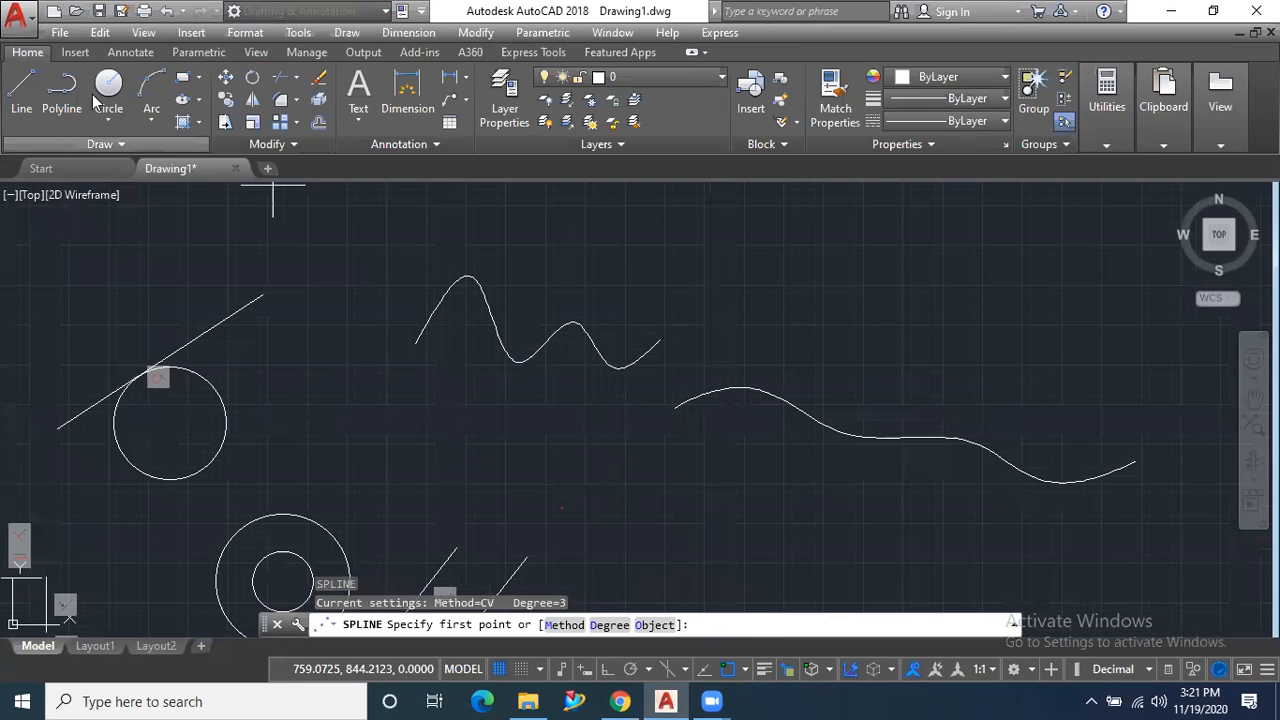
left_click(190, 49)
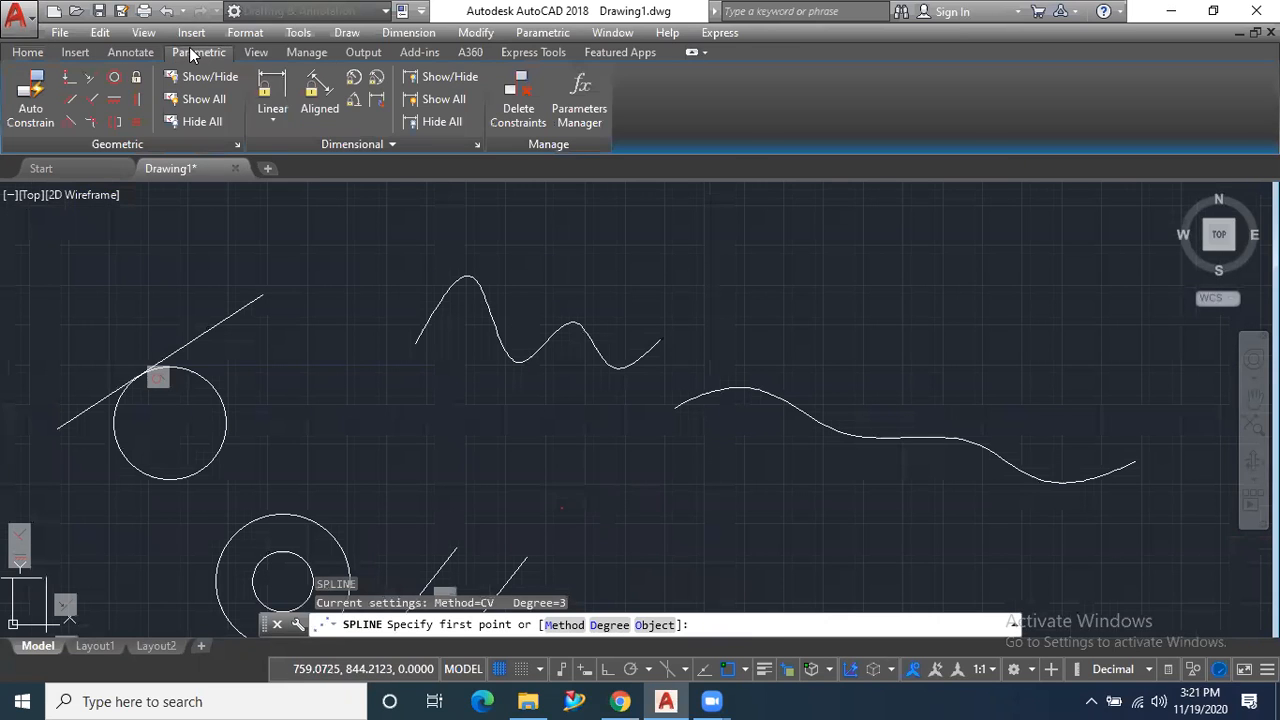
left_click(89, 123)
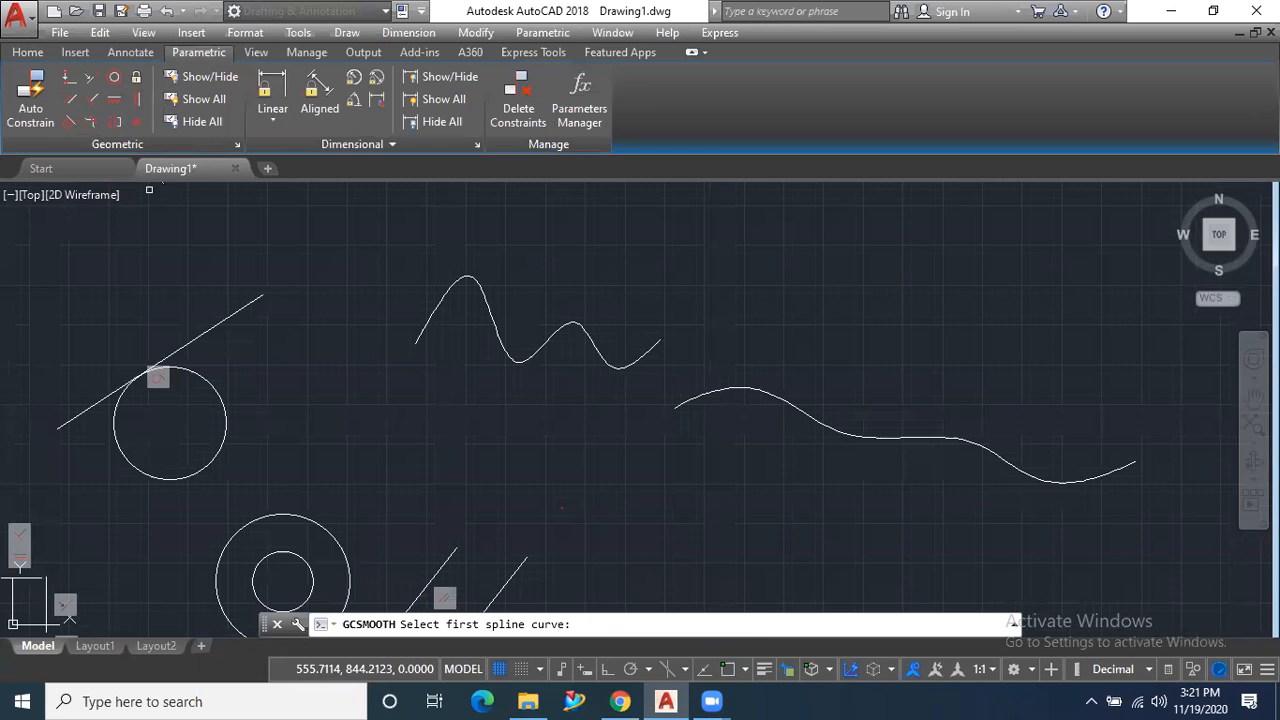
left_click(657, 341)
left_click(657, 342)
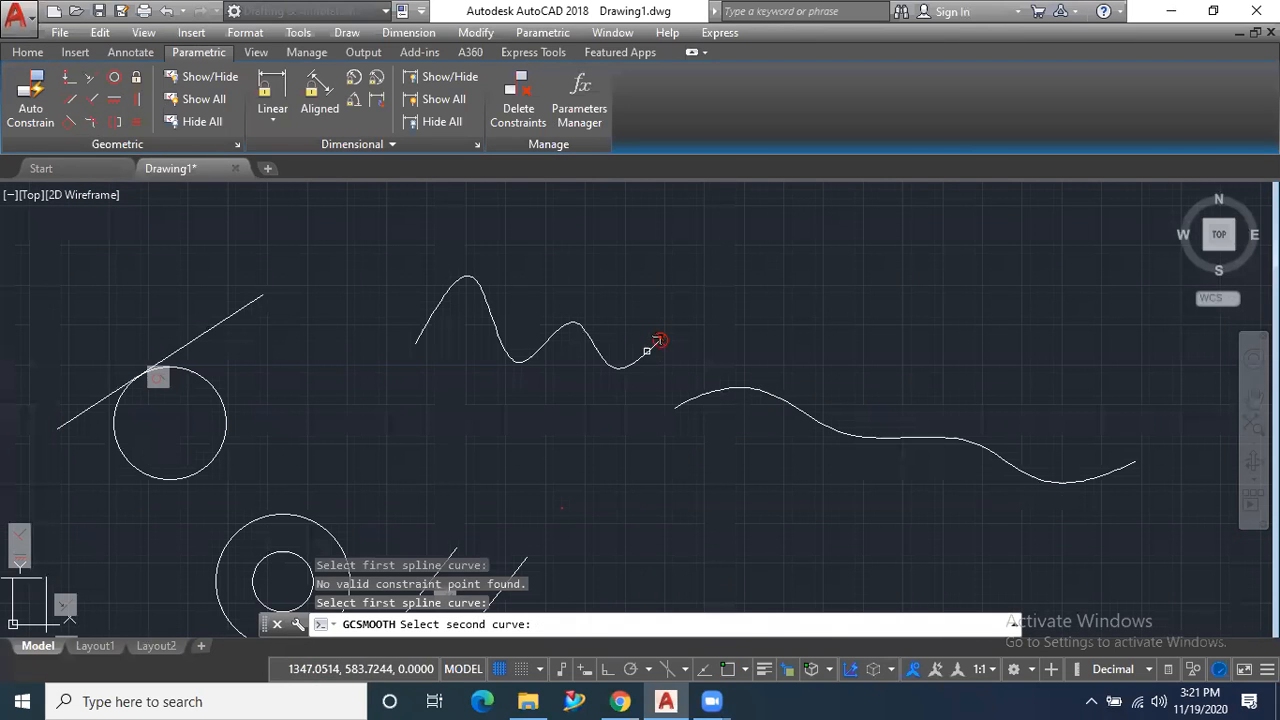
left_click(680, 401)
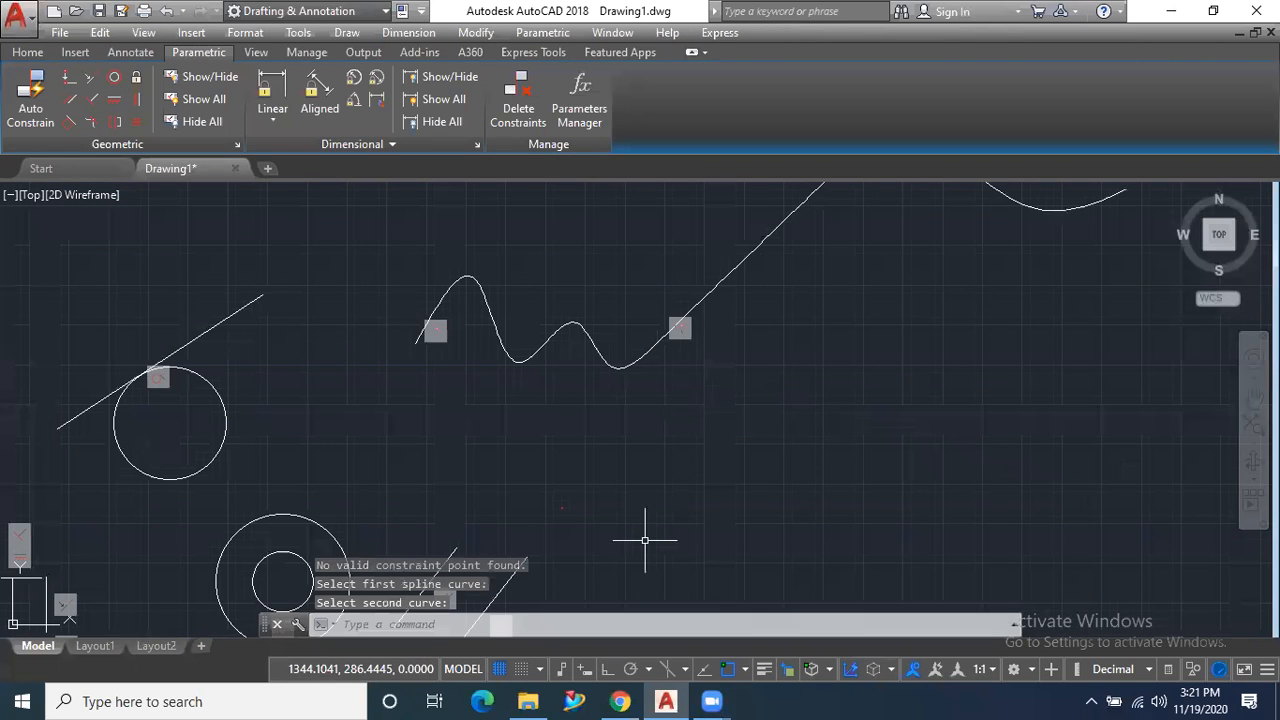
Draw a steep slanted line in the empty area to the right of the two splines
scroll(612, 528, "down", 2)
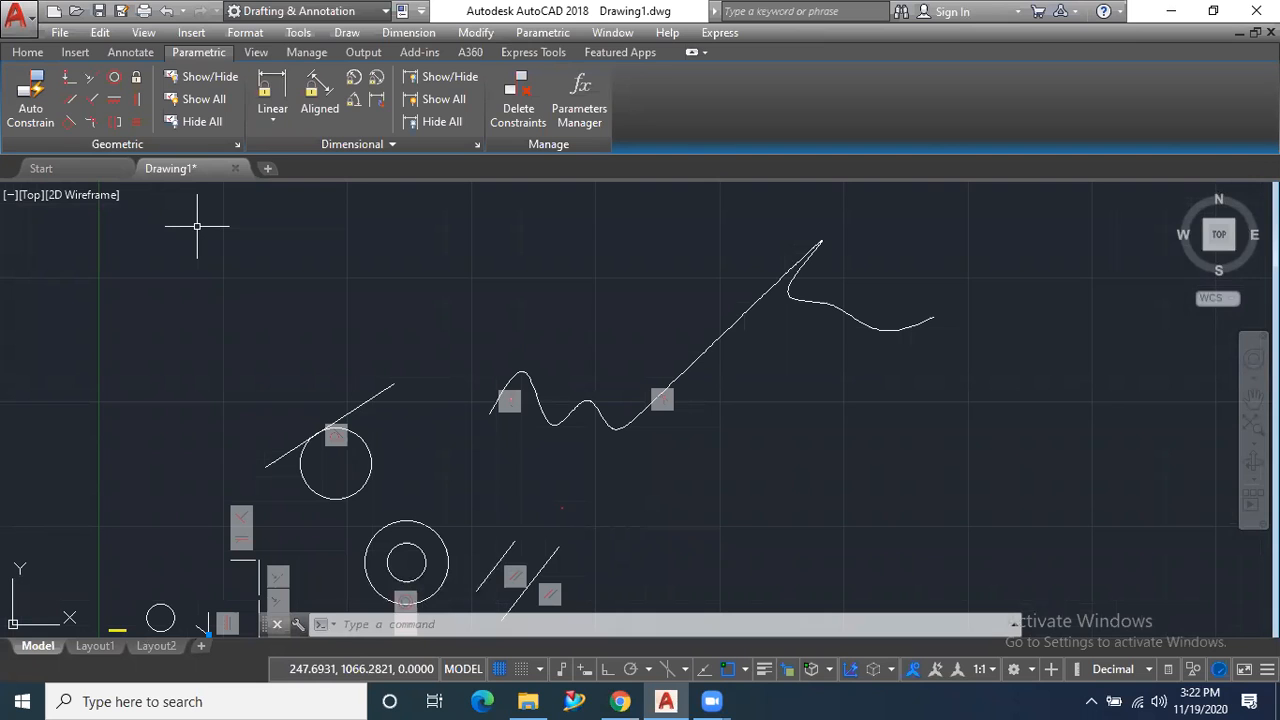
scroll(340, 392, "down", 4)
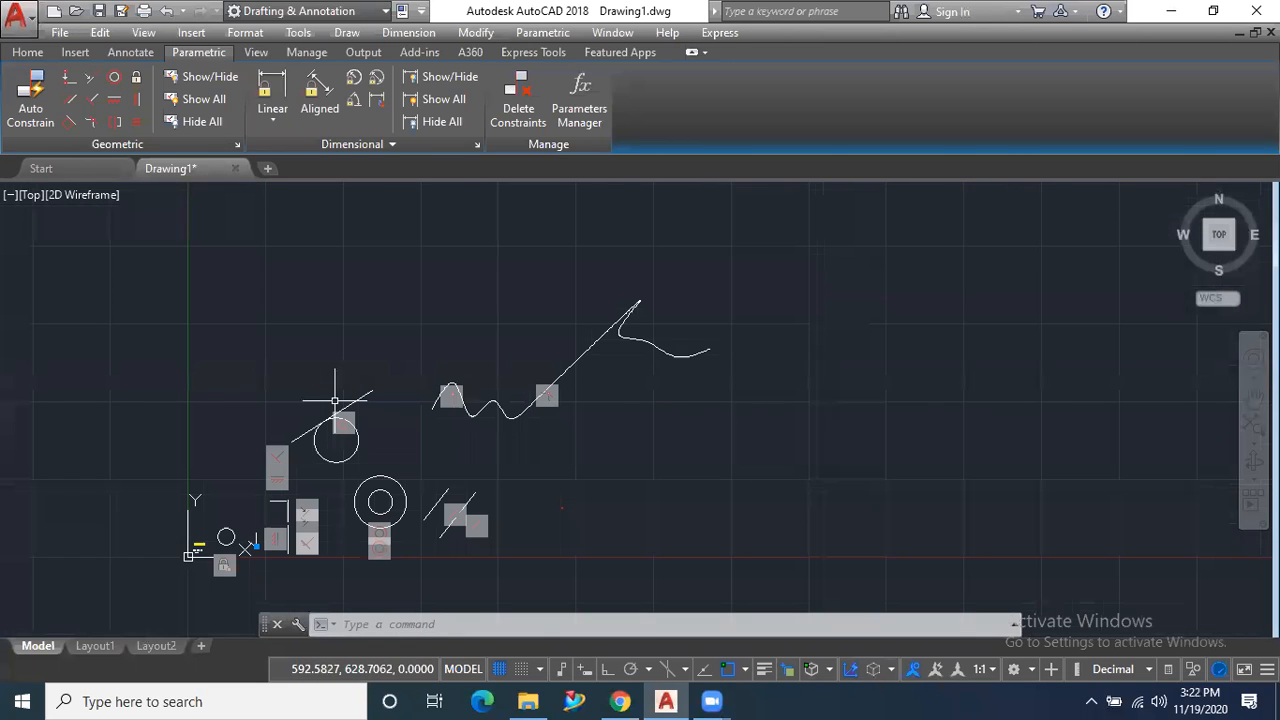
scroll(600, 445, "up", 2)
left_click(27, 52)
left_click(22, 90)
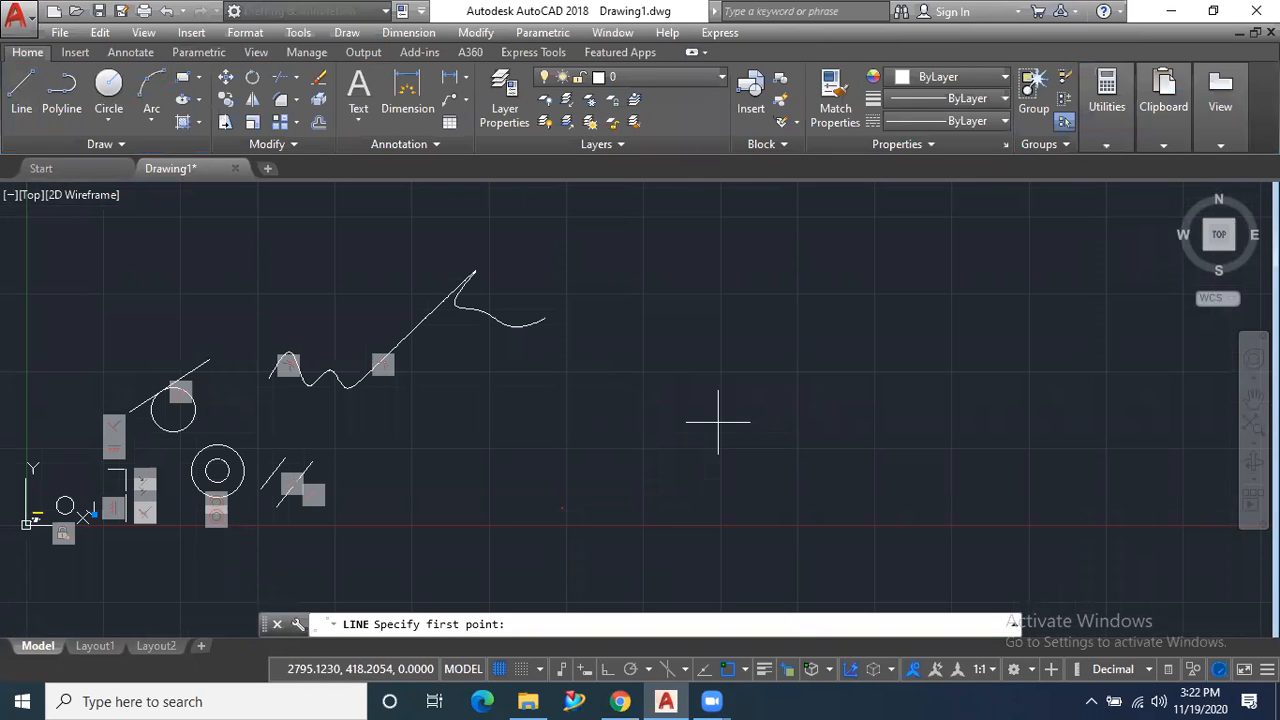
left_click(685, 323)
left_click(641, 458)
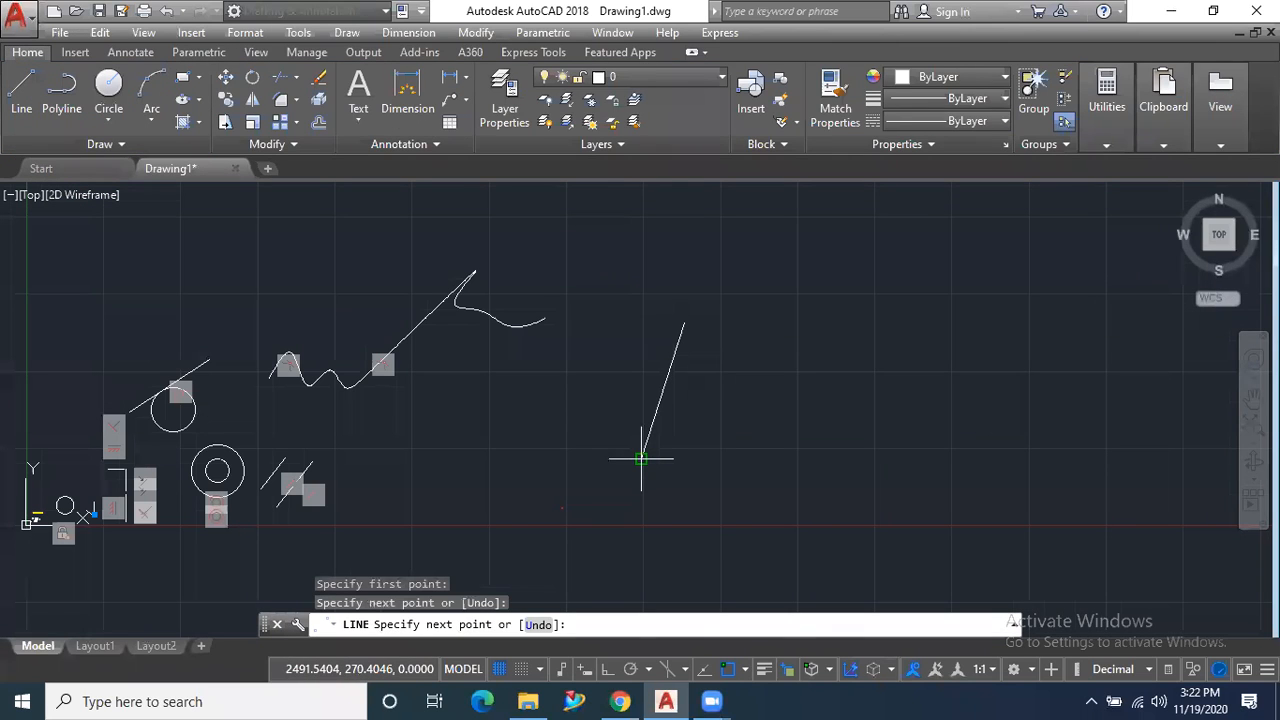
key("Return")
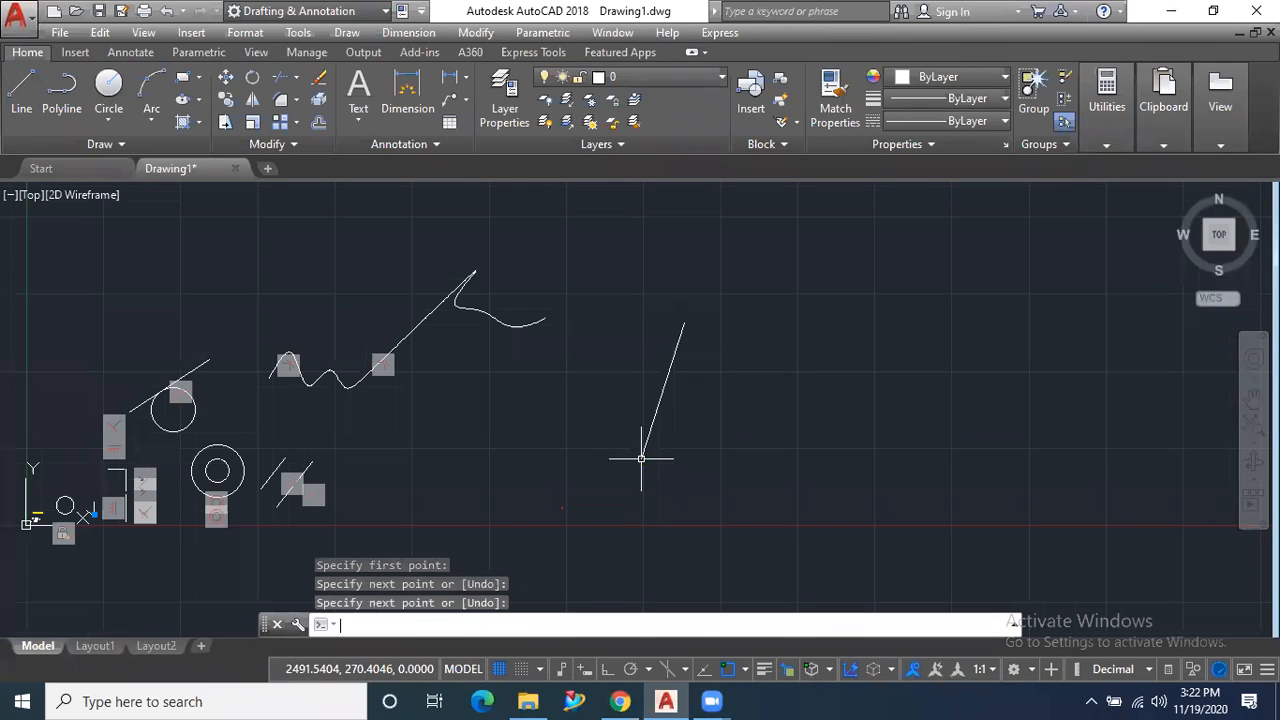
Draw two similar-sized circles, one on each side of the new slanted line, the left one with a radius of about 109
left_click(22, 90)
left_click(100, 95)
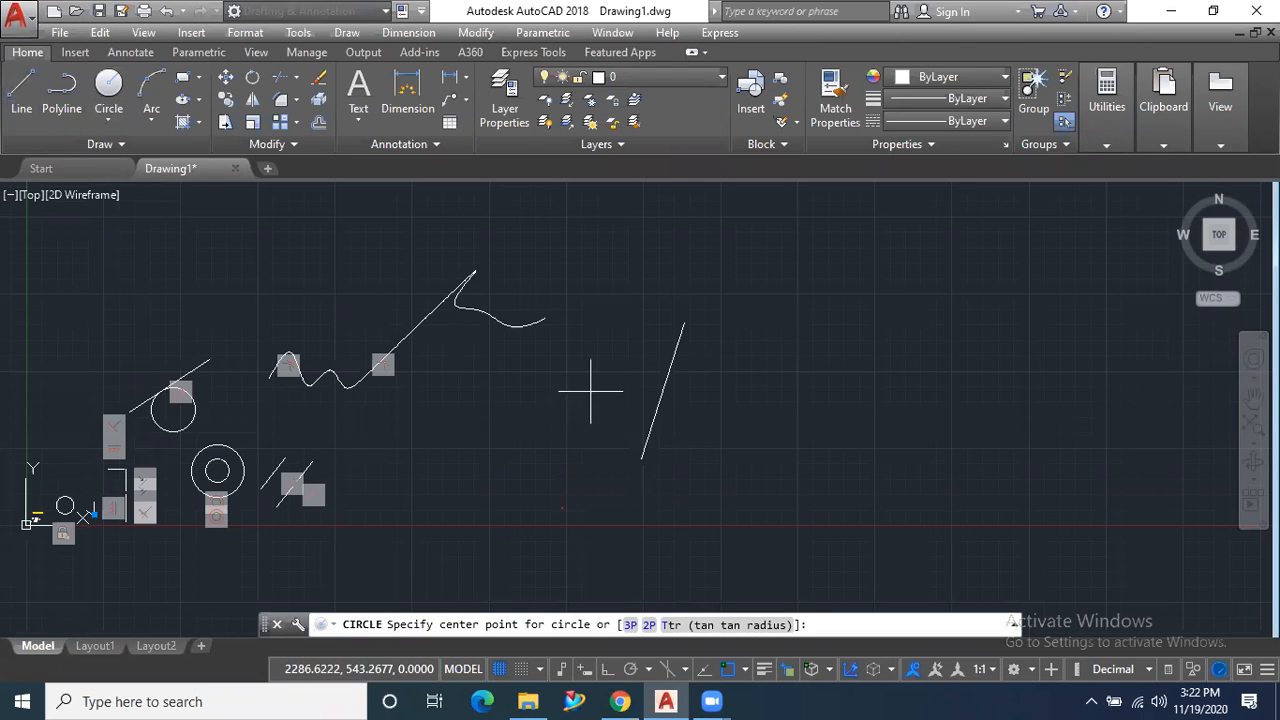
left_click(590, 391)
left_click(610, 410)
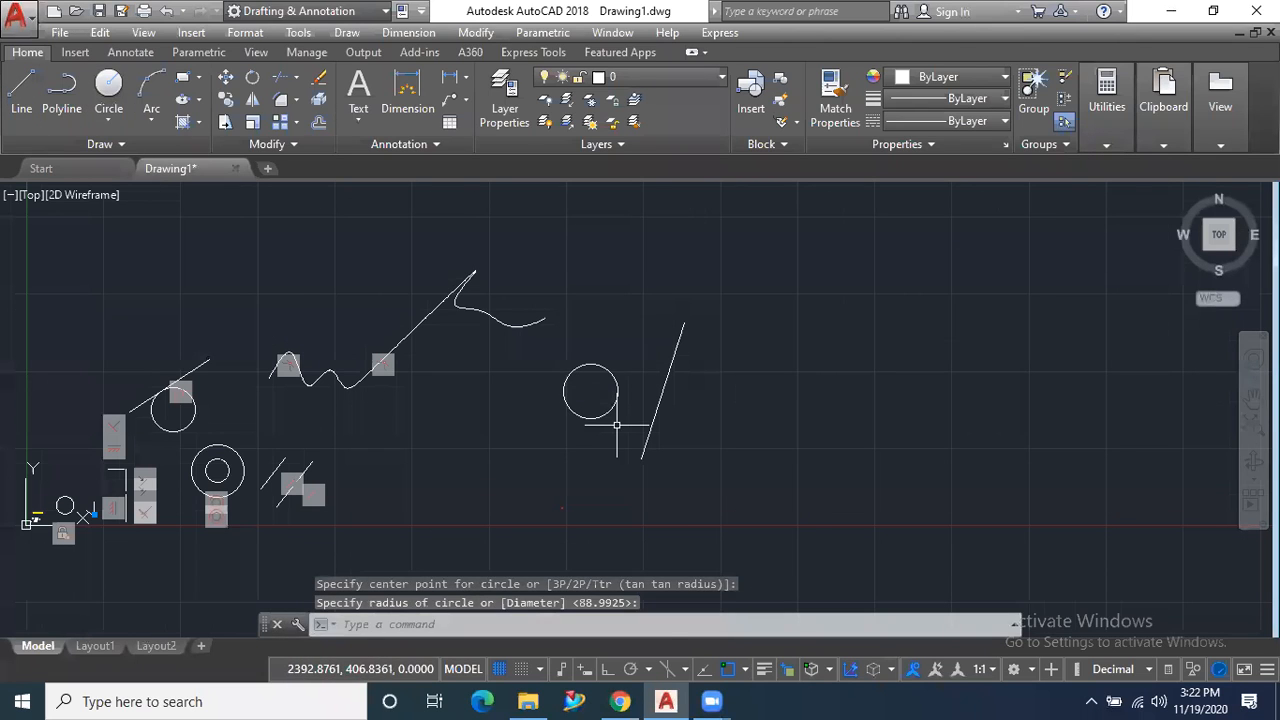
key("Return")
left_click(705, 405)
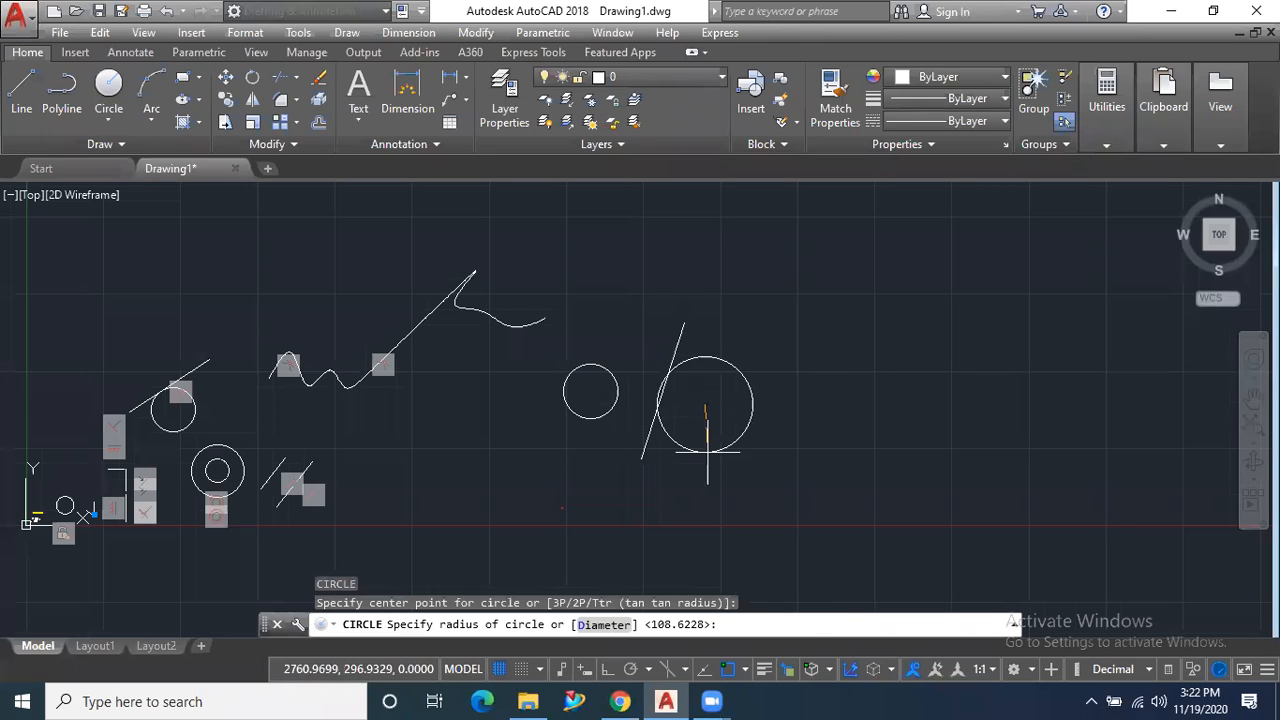
left_click(707, 432)
scroll(692, 468, "up", 2)
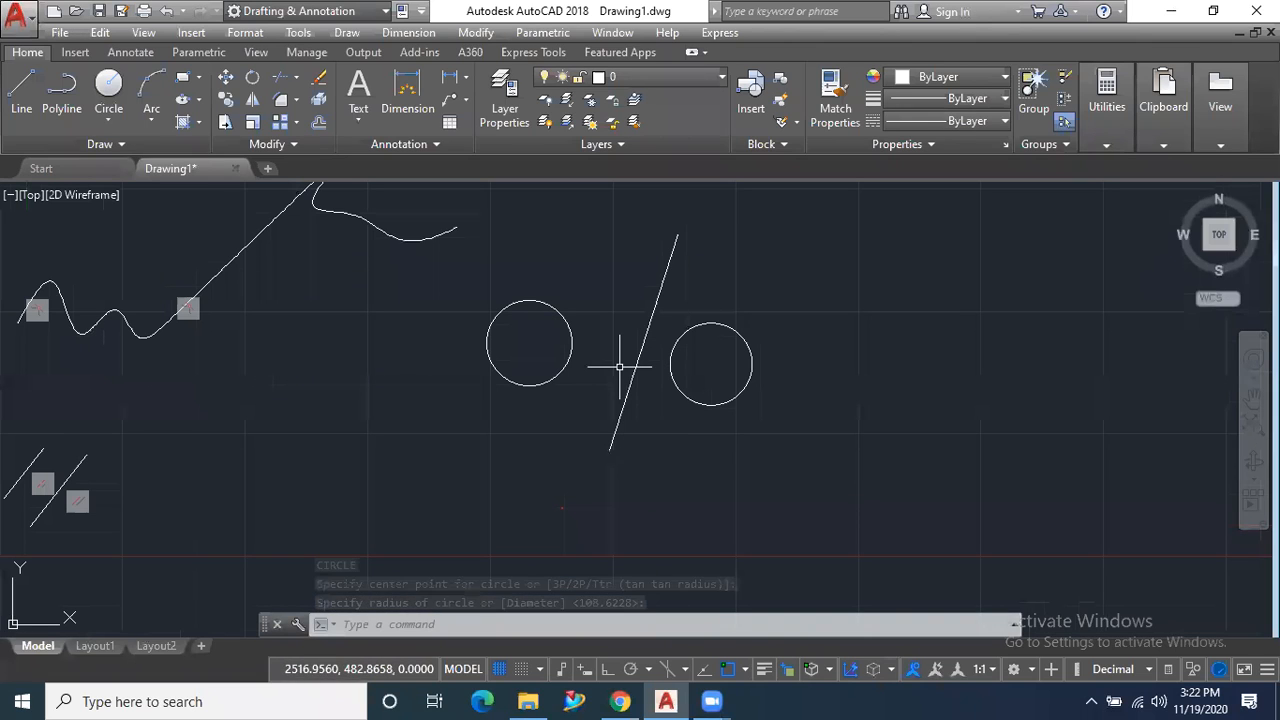
Apply a Symmetric constraint with the left circle first, the right circle second and the slanted line between them as the symmetry line
left_click(178, 55)
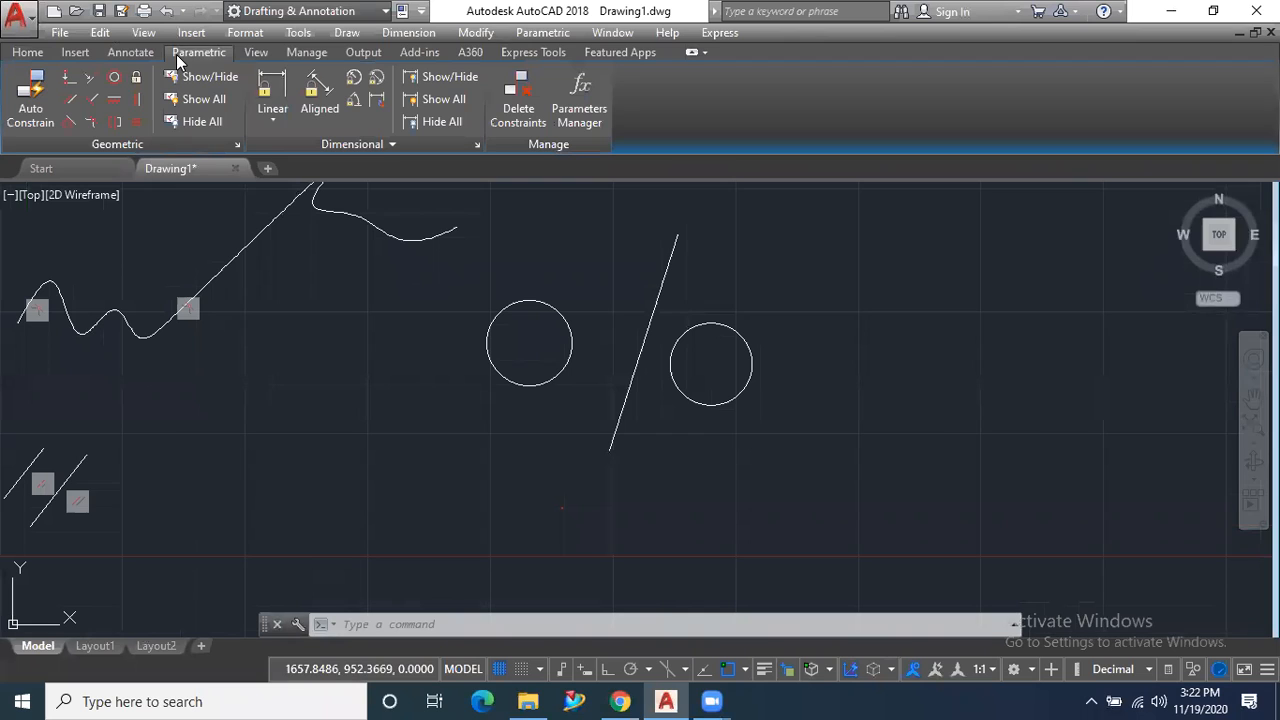
left_click(116, 121)
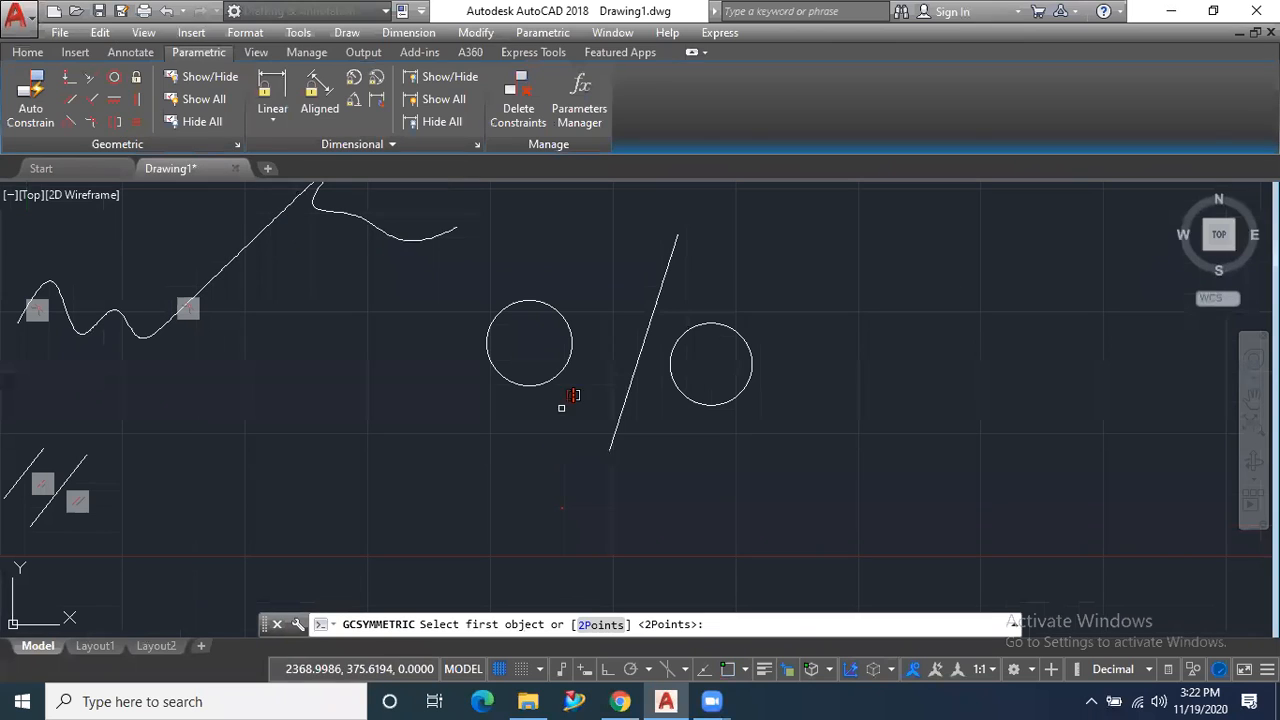
left_click(562, 378)
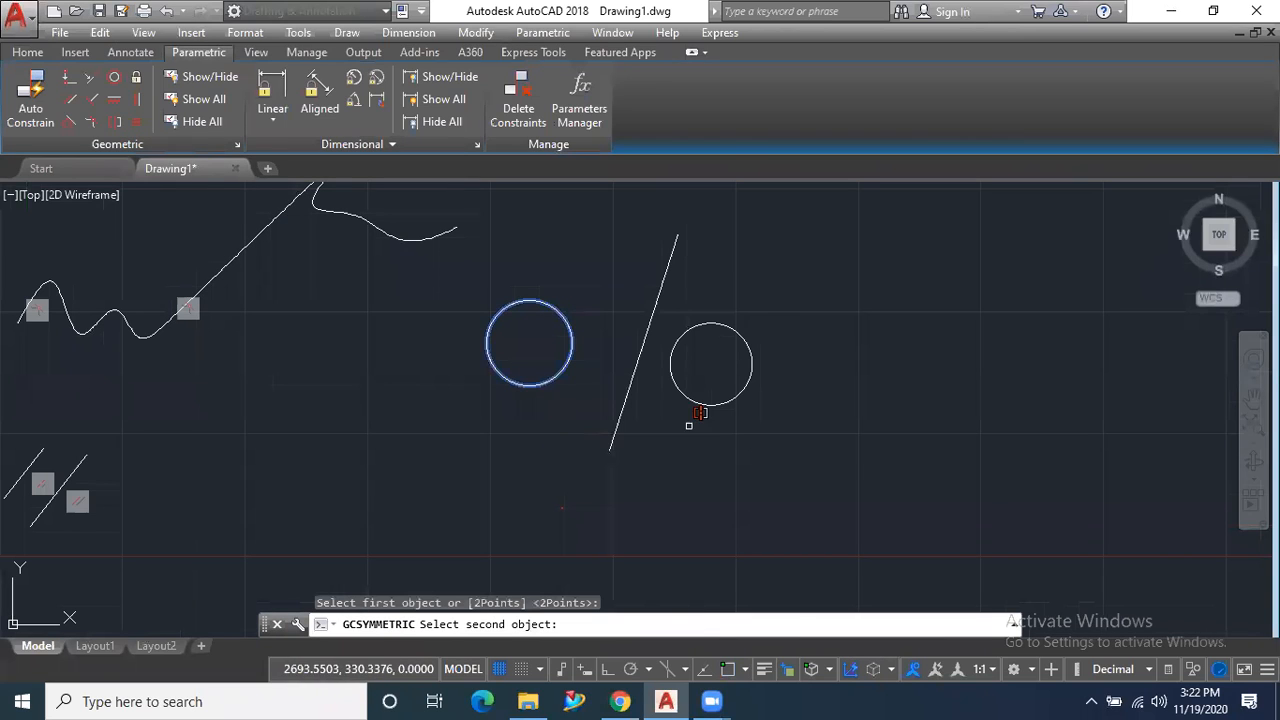
left_click(710, 387)
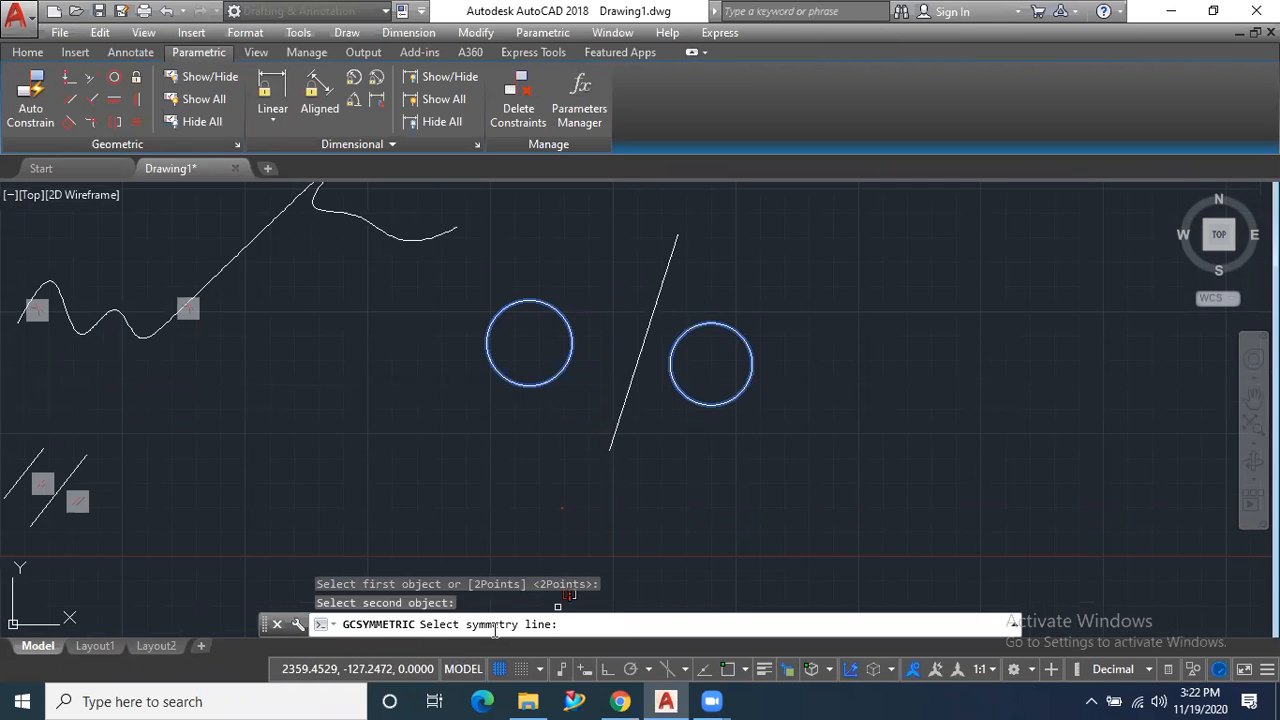
left_click(630, 410)
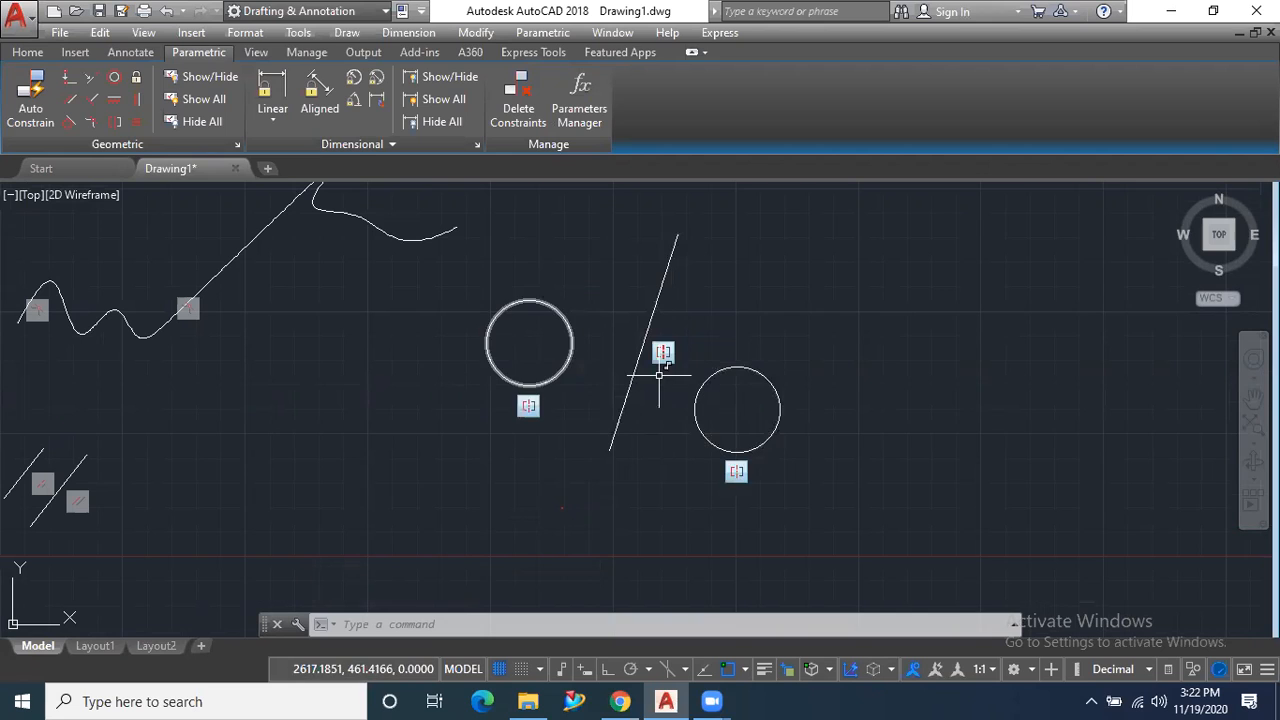
Apply an Equal constraint from the fixed circle near the origin to the outer circle of the concentric pair
scroll(585, 385, "down", 1)
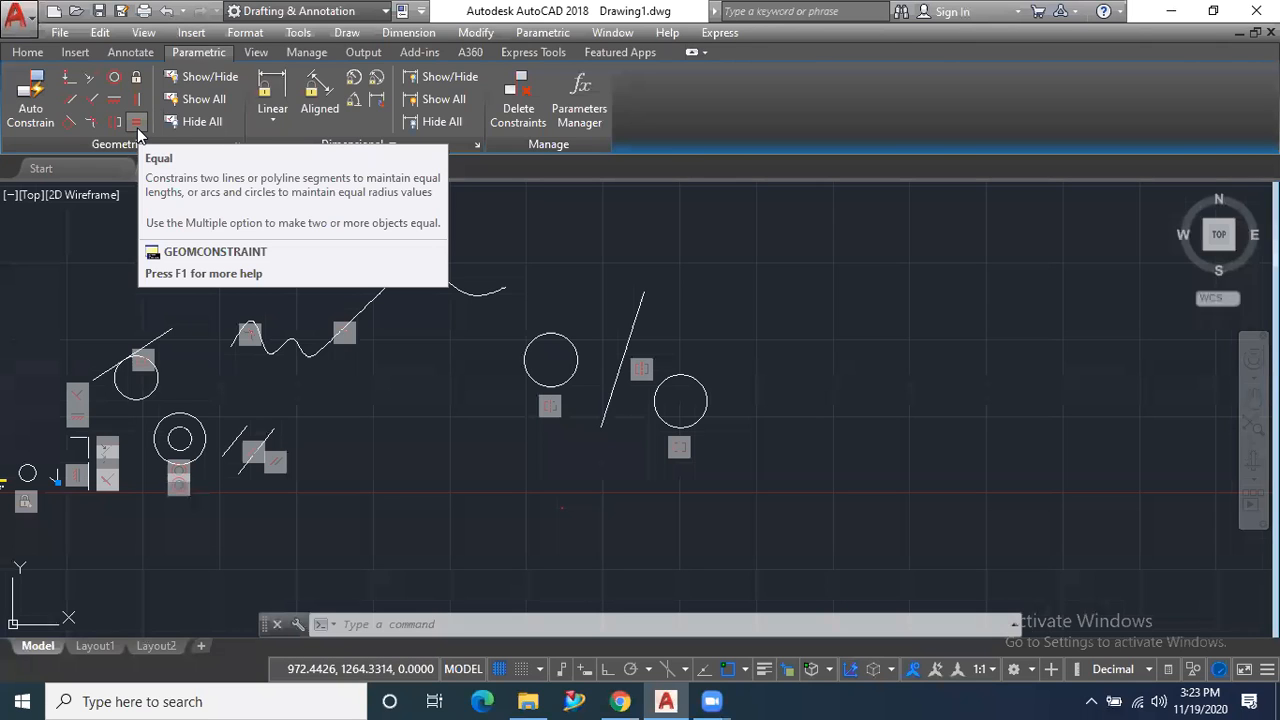
key("Escape")
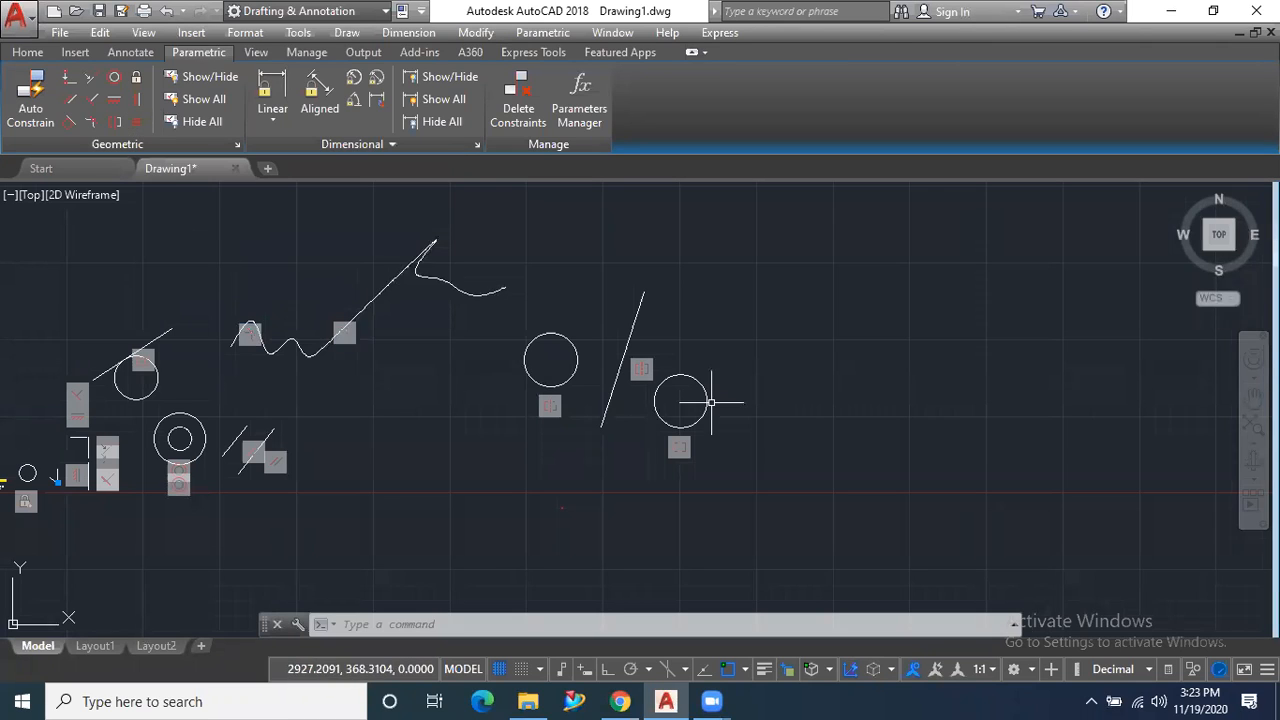
scroll(777, 394, "down", 2)
scroll(415, 380, "up", 1)
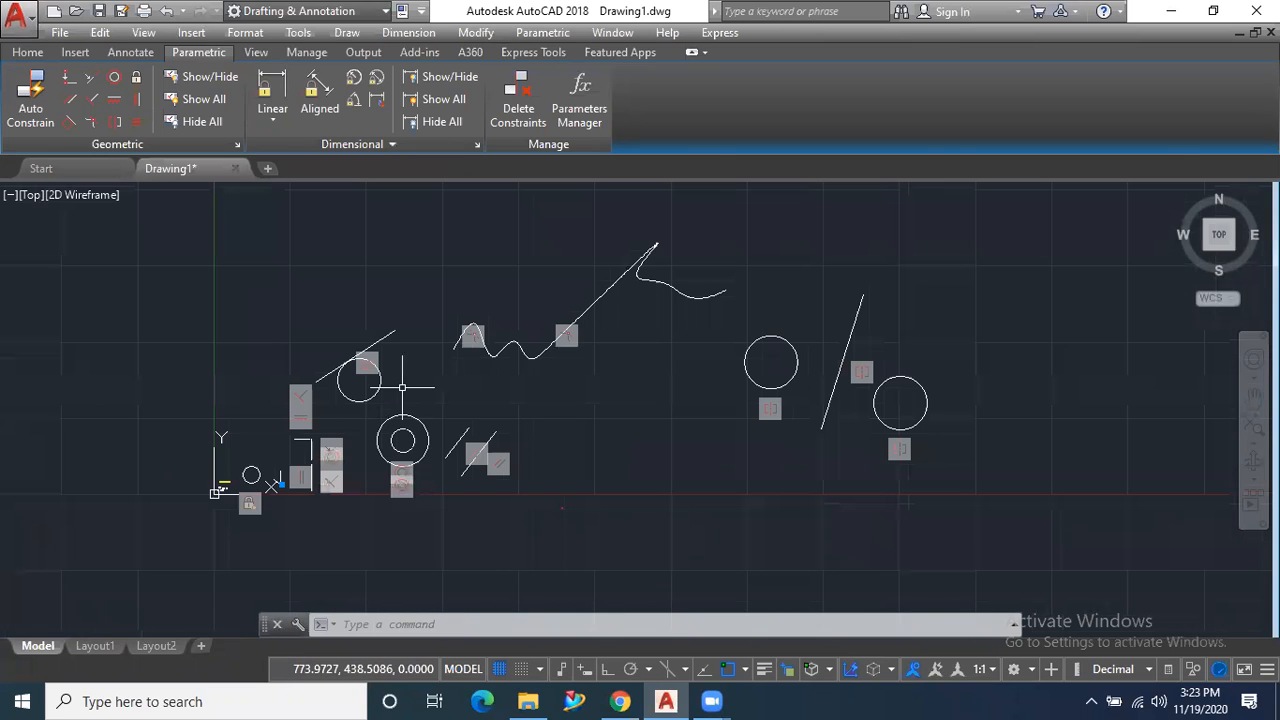
scroll(491, 350, "down", 1)
scroll(319, 440, "up", 1)
scroll(319, 440, "up", 2)
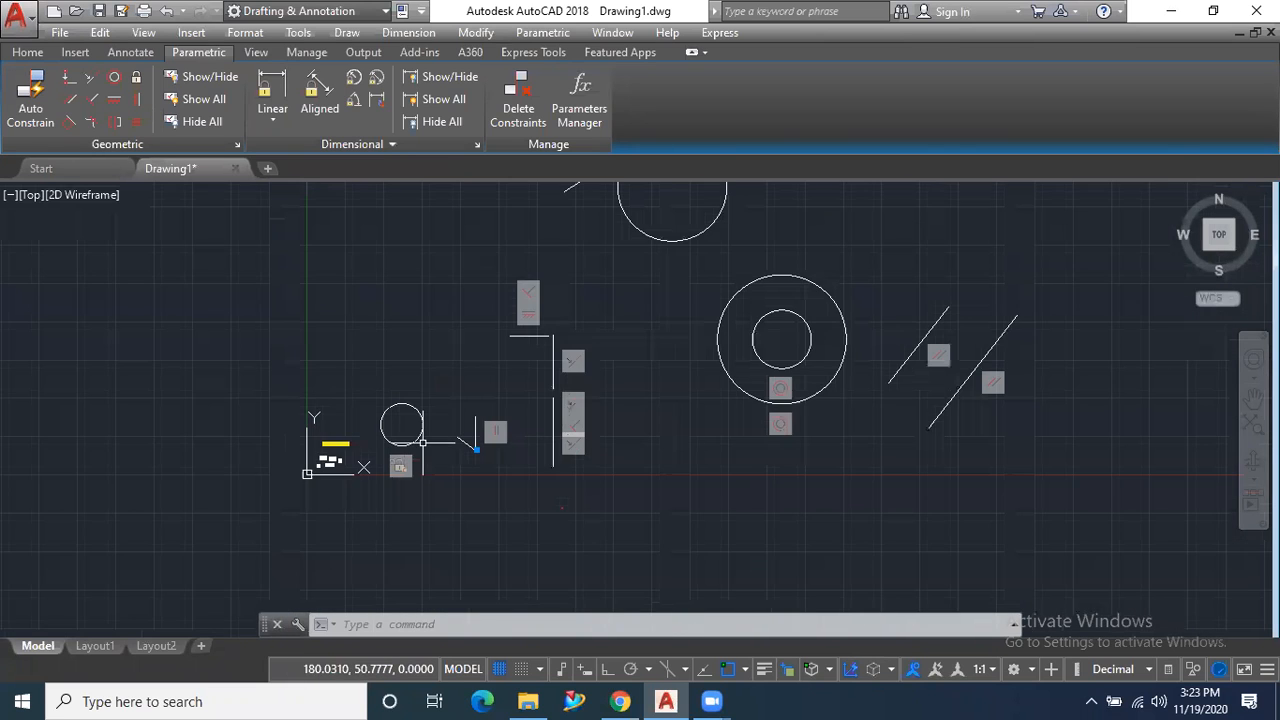
scroll(430, 420, "up", 2)
scroll(327, 406, "down", 2)
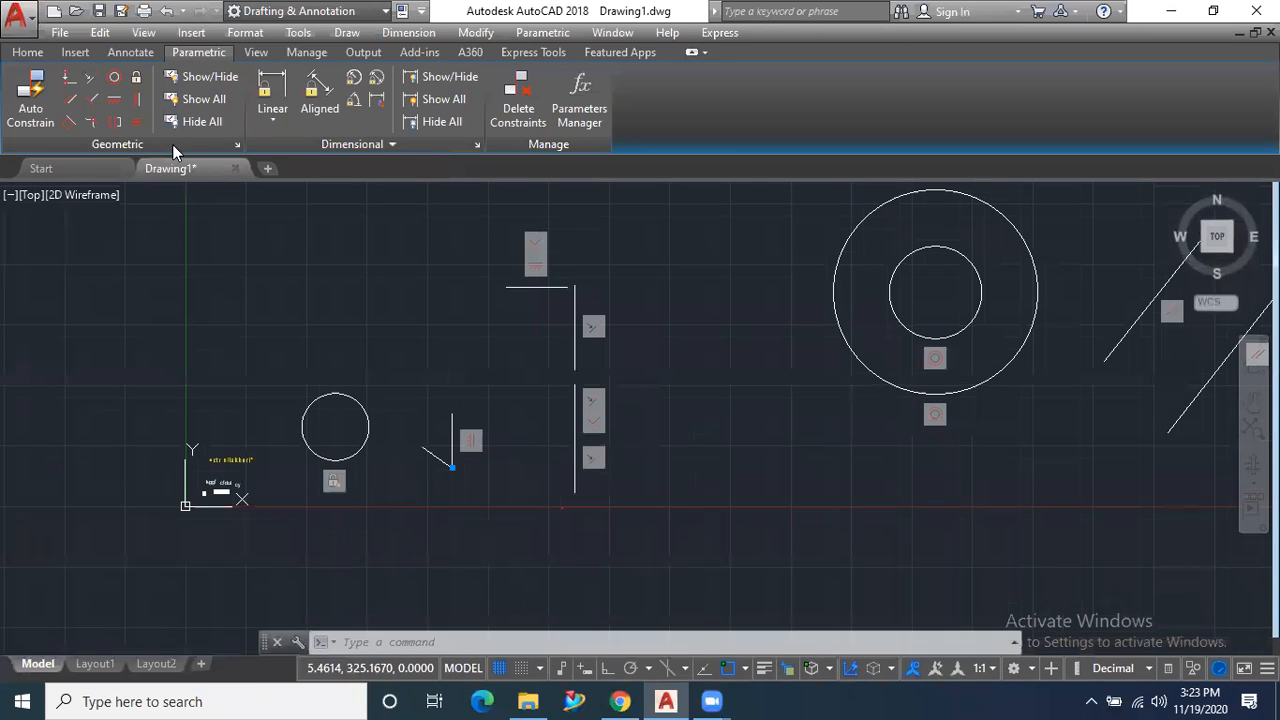
left_click(135, 122)
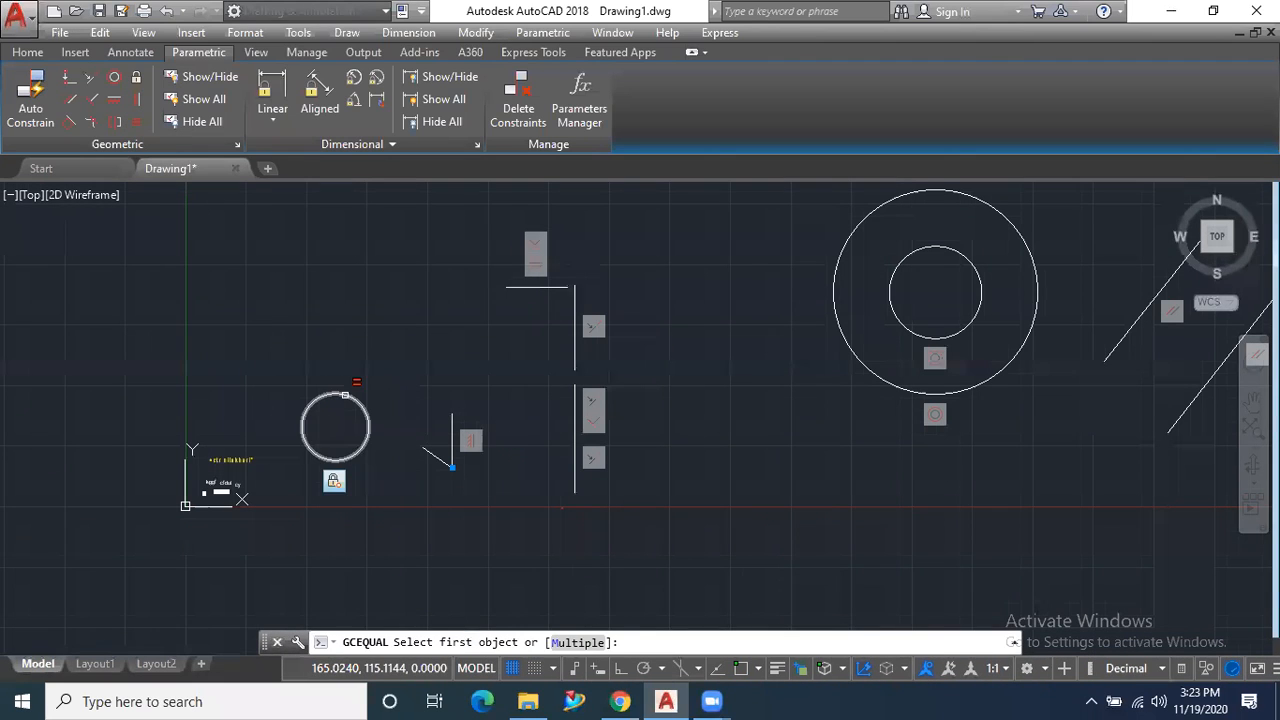
left_click(345, 399)
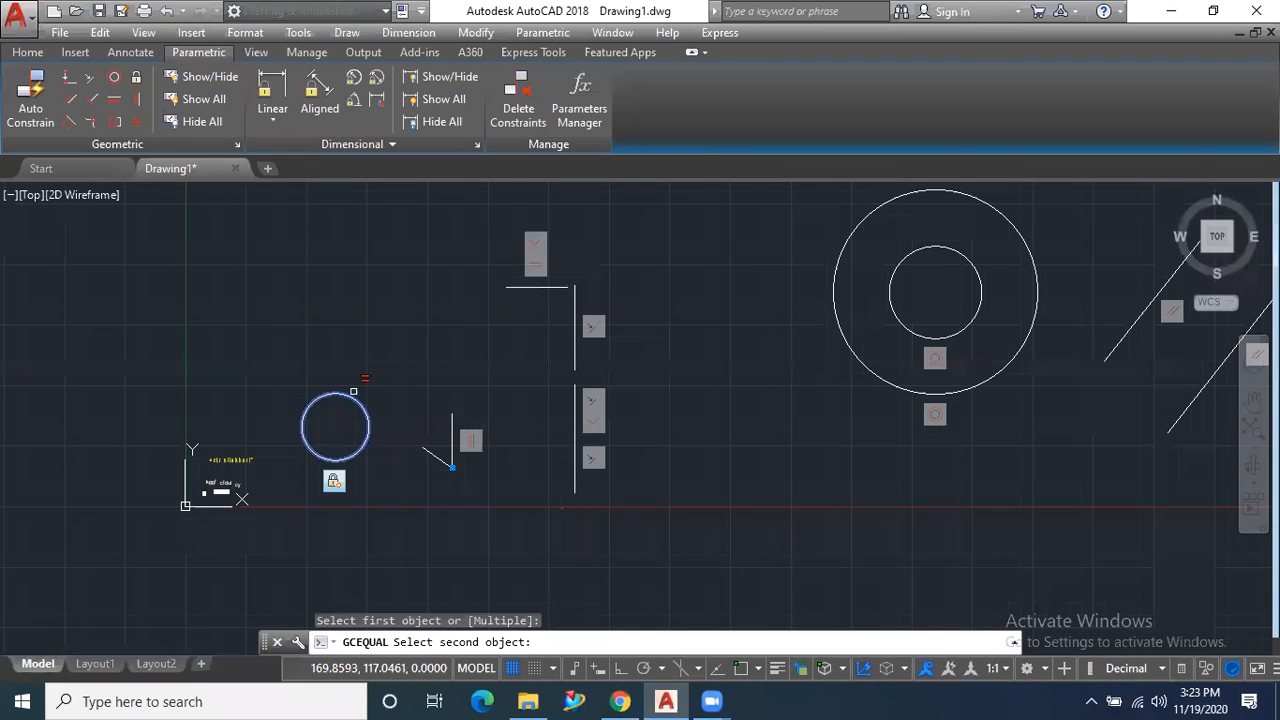
left_click(830, 311)
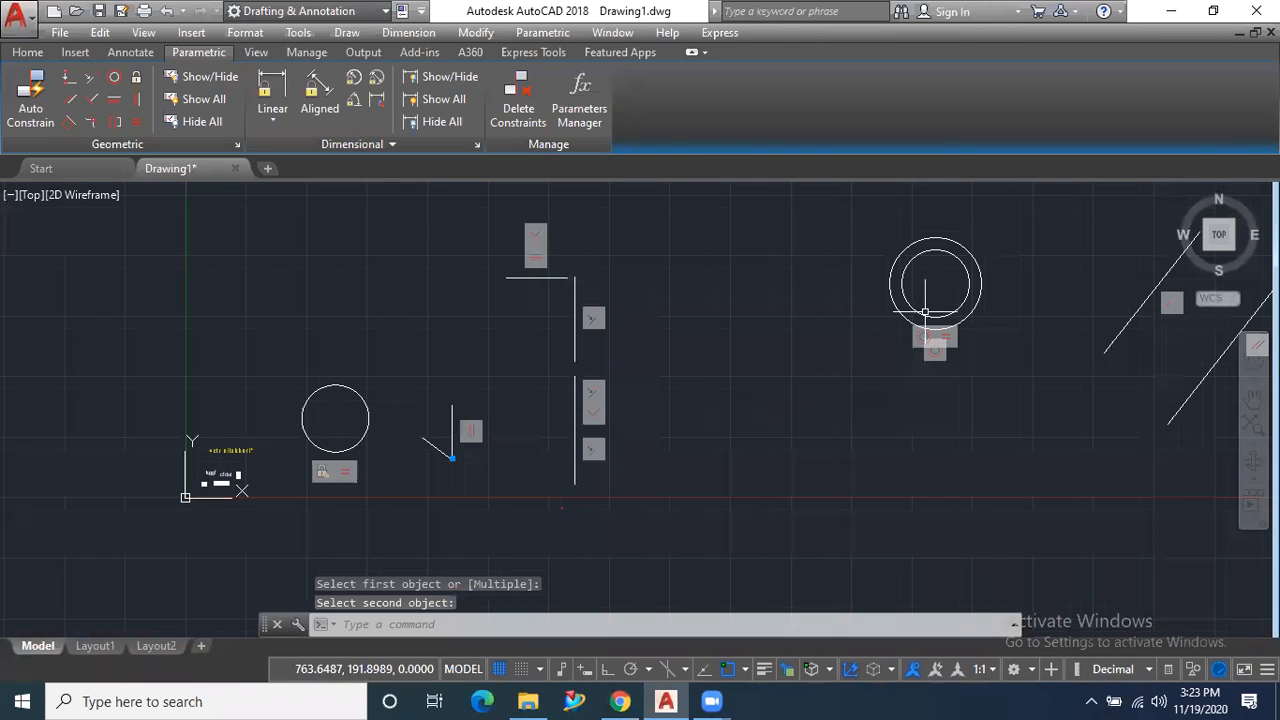
Compare the concentric pair with the fixed circle near the origin and review the other constrained objects
scroll(930, 285, "up", 3)
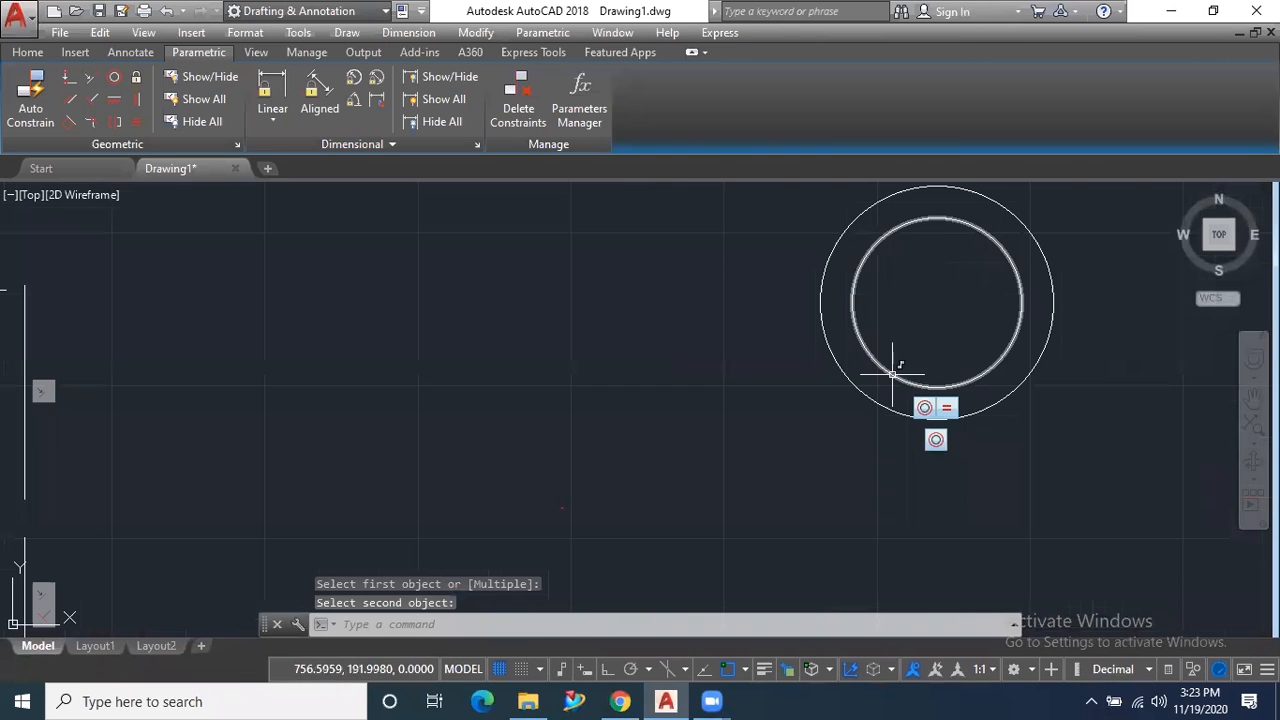
scroll(885, 368, "down", 3)
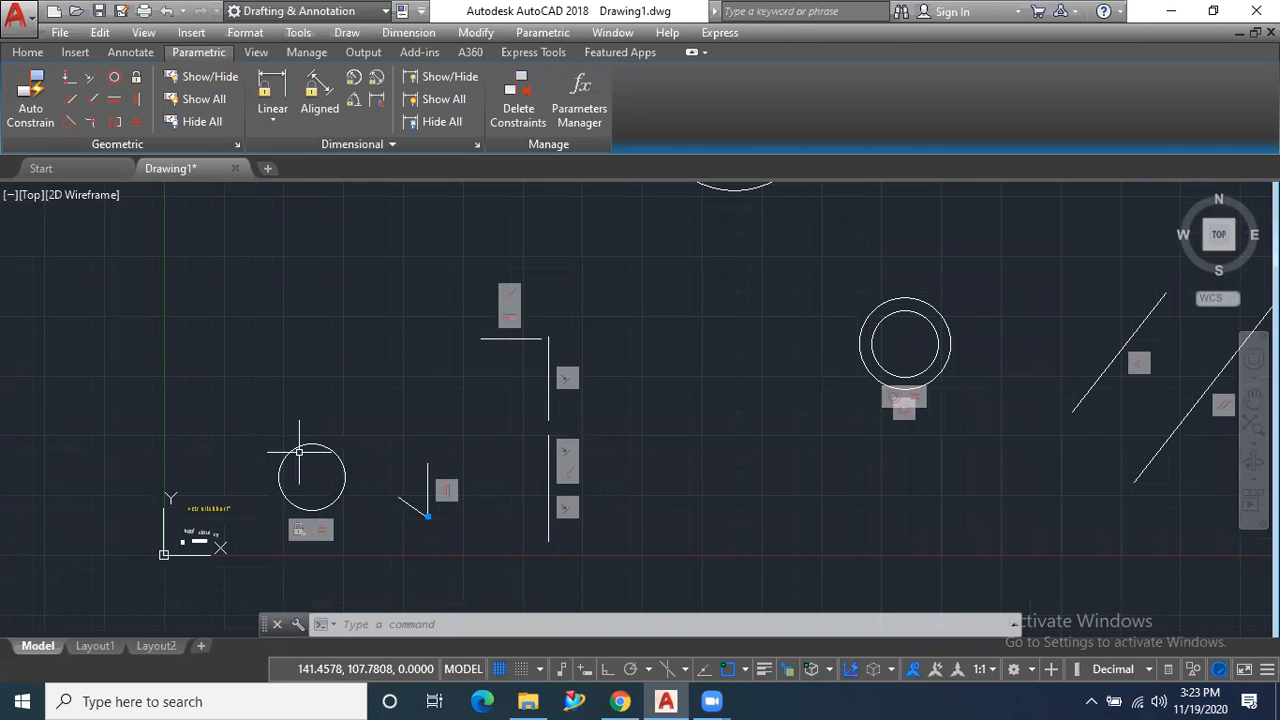
scroll(831, 300, "up", 3)
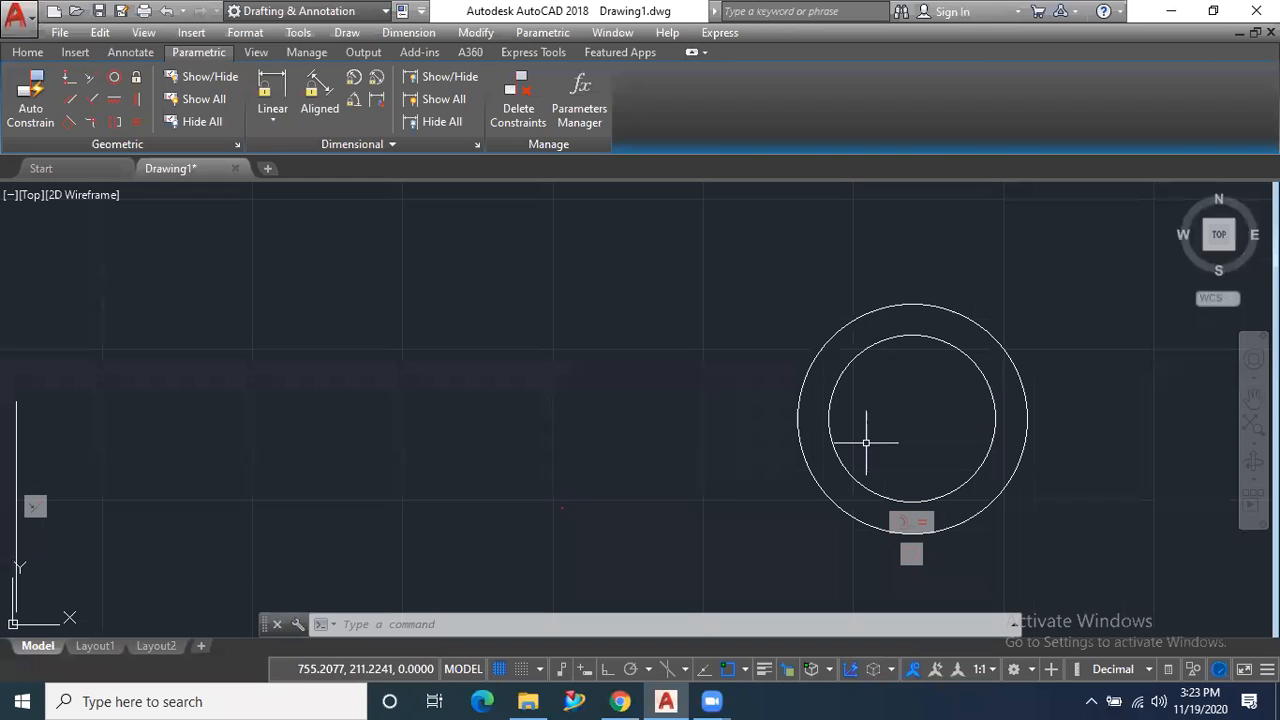
scroll(414, 443, "down", 1)
scroll(414, 443, "down", 2)
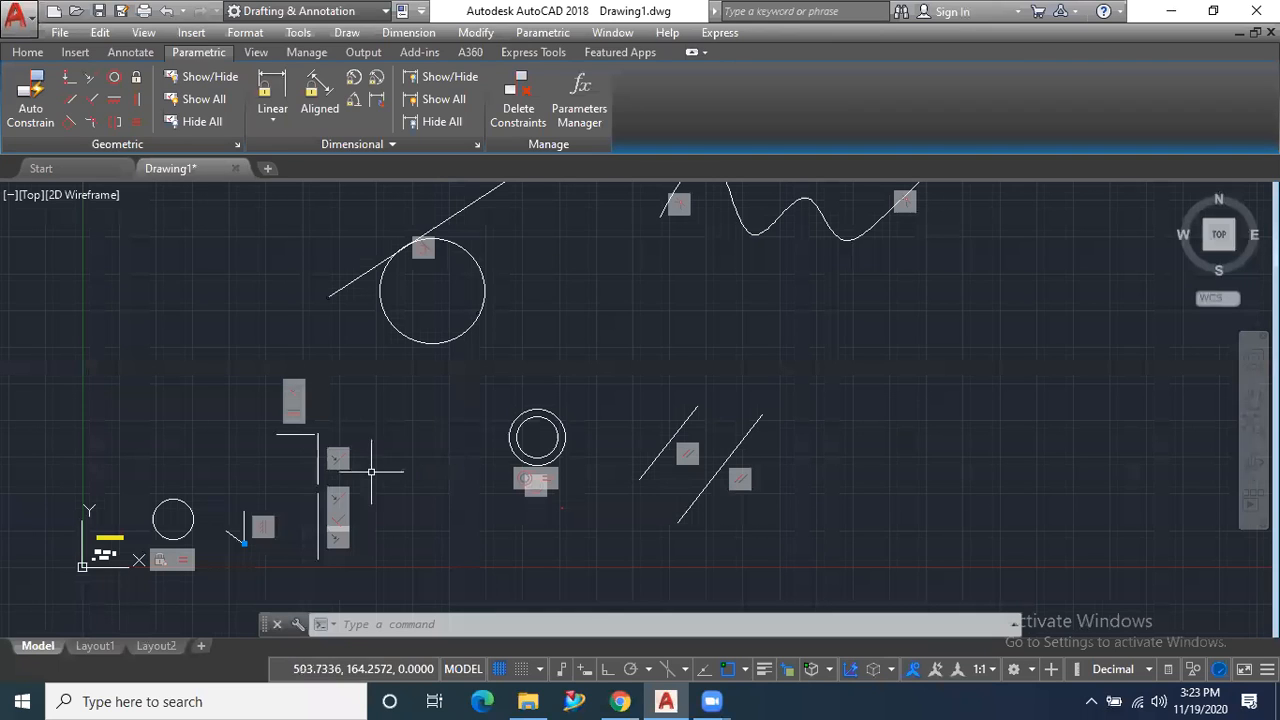
scroll(360, 475, "down", 1)
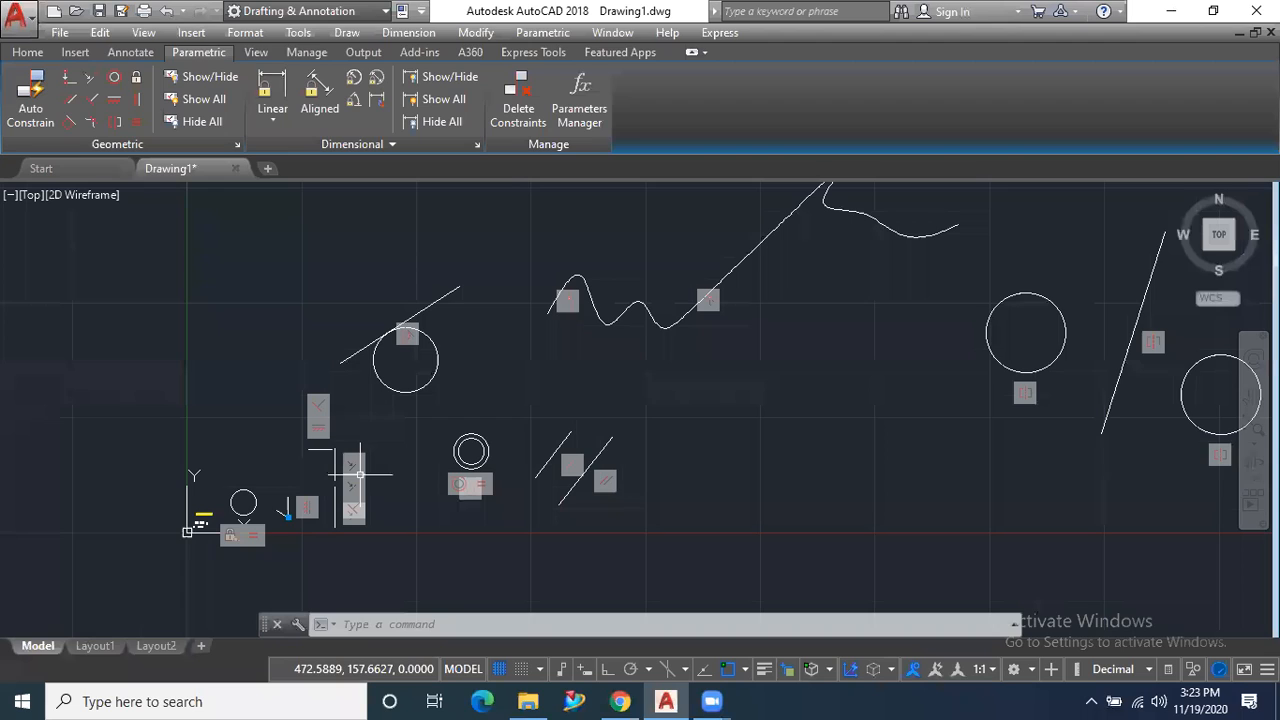
scroll(360, 475, "down", 1)
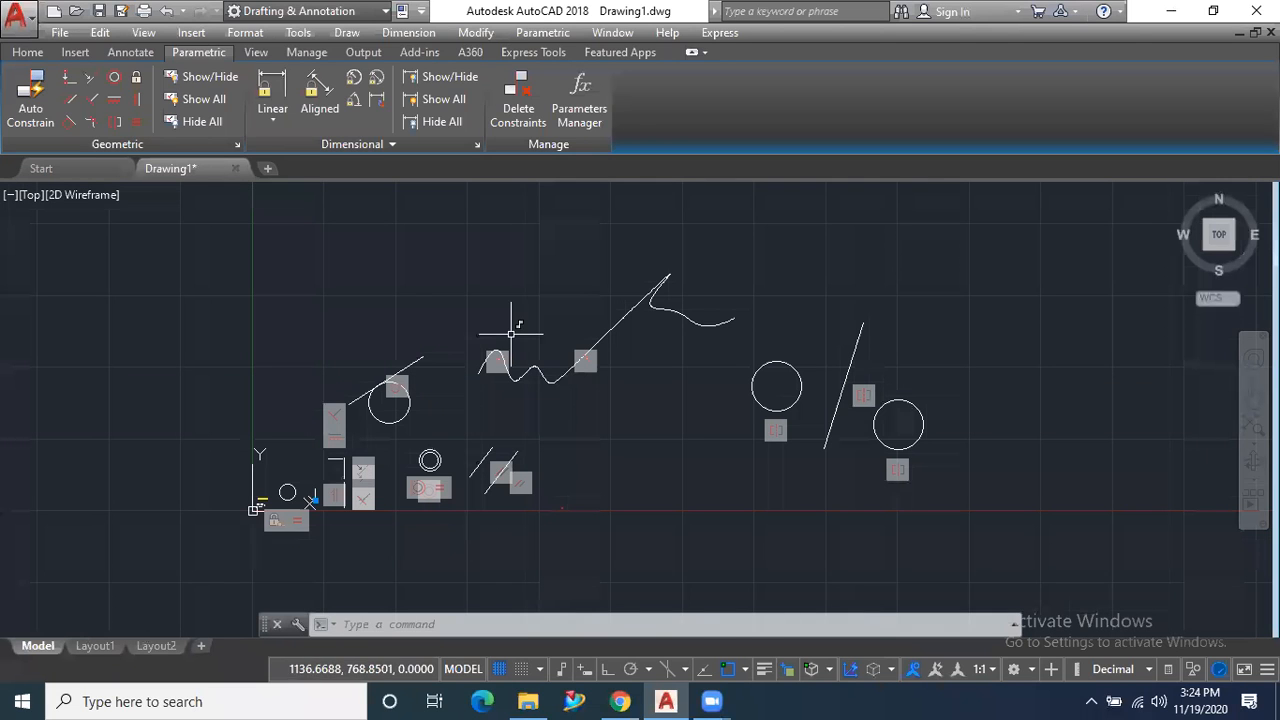
Enlarge the left circle of the symmetric pair by stretching its left quadrant point outward
scroll(790, 400, "up", 5)
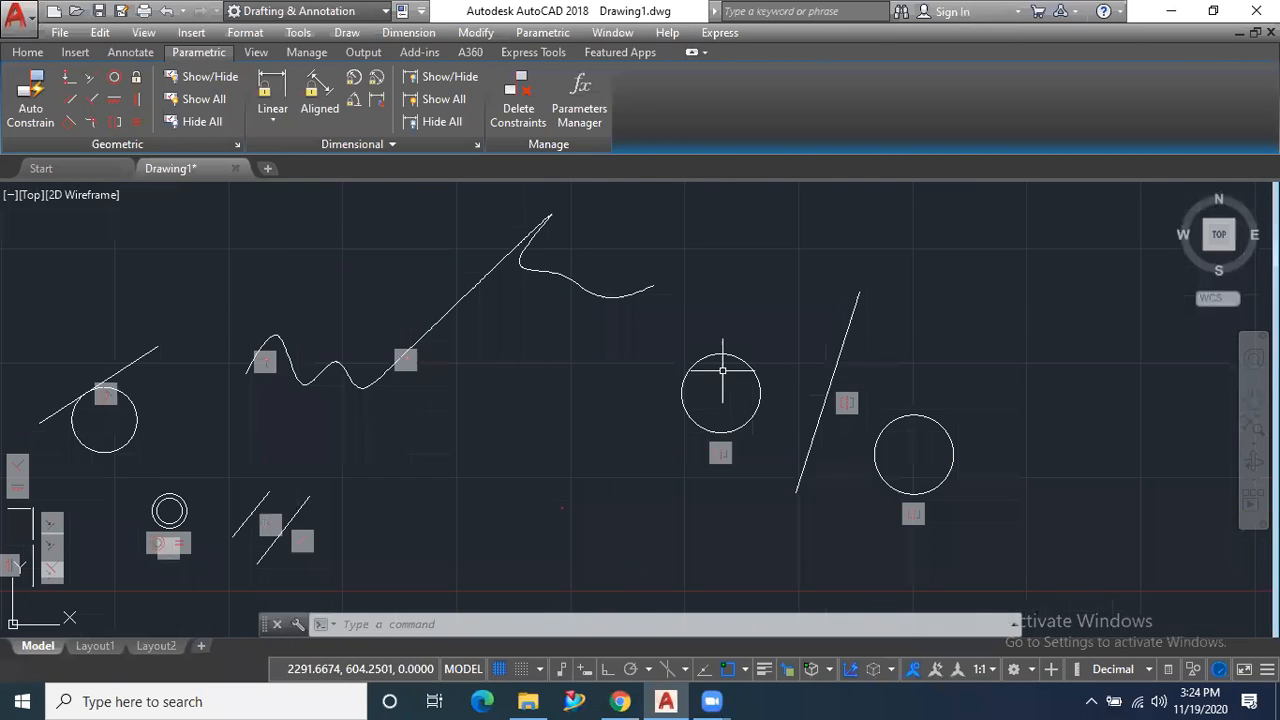
left_click(760, 333)
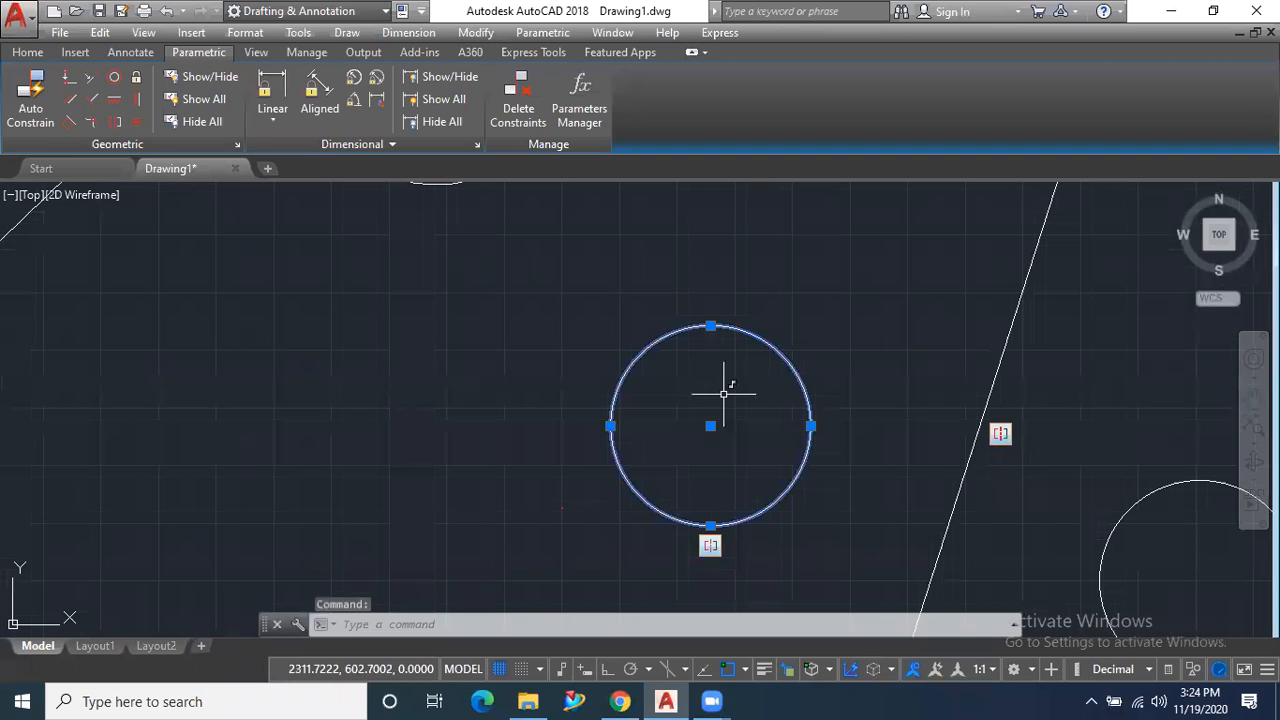
left_click(609, 427)
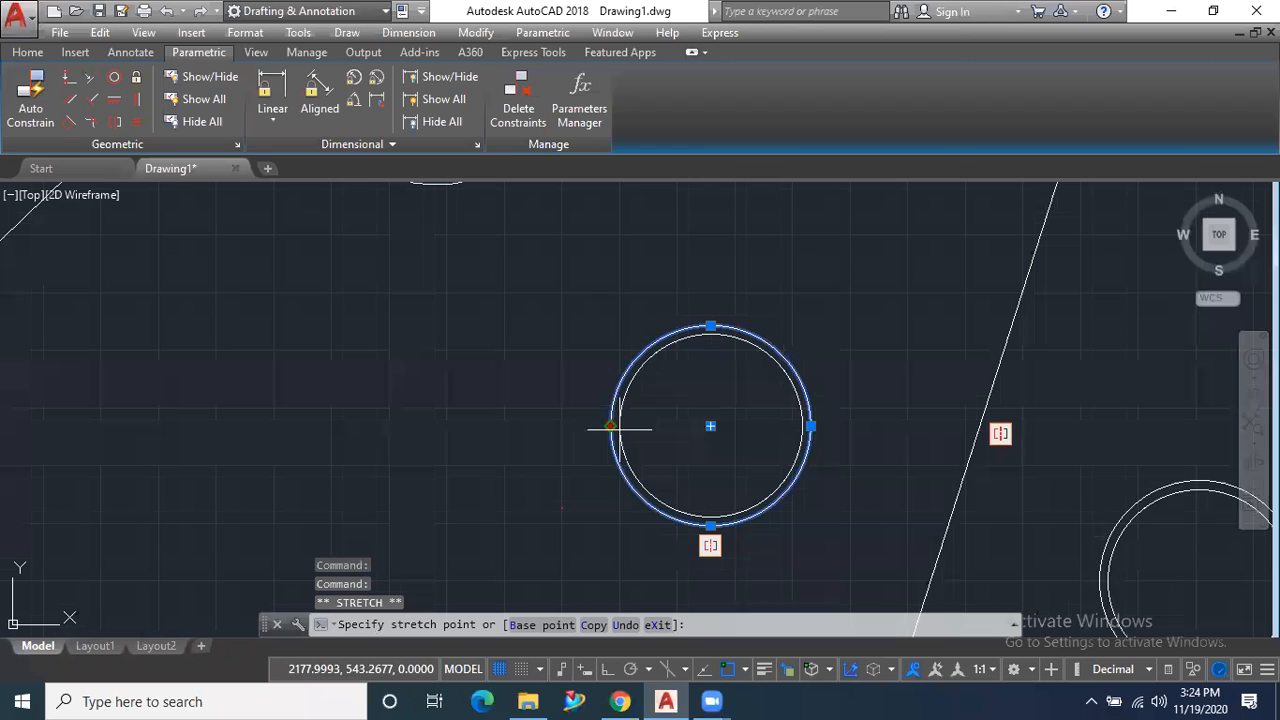
left_click(538, 426)
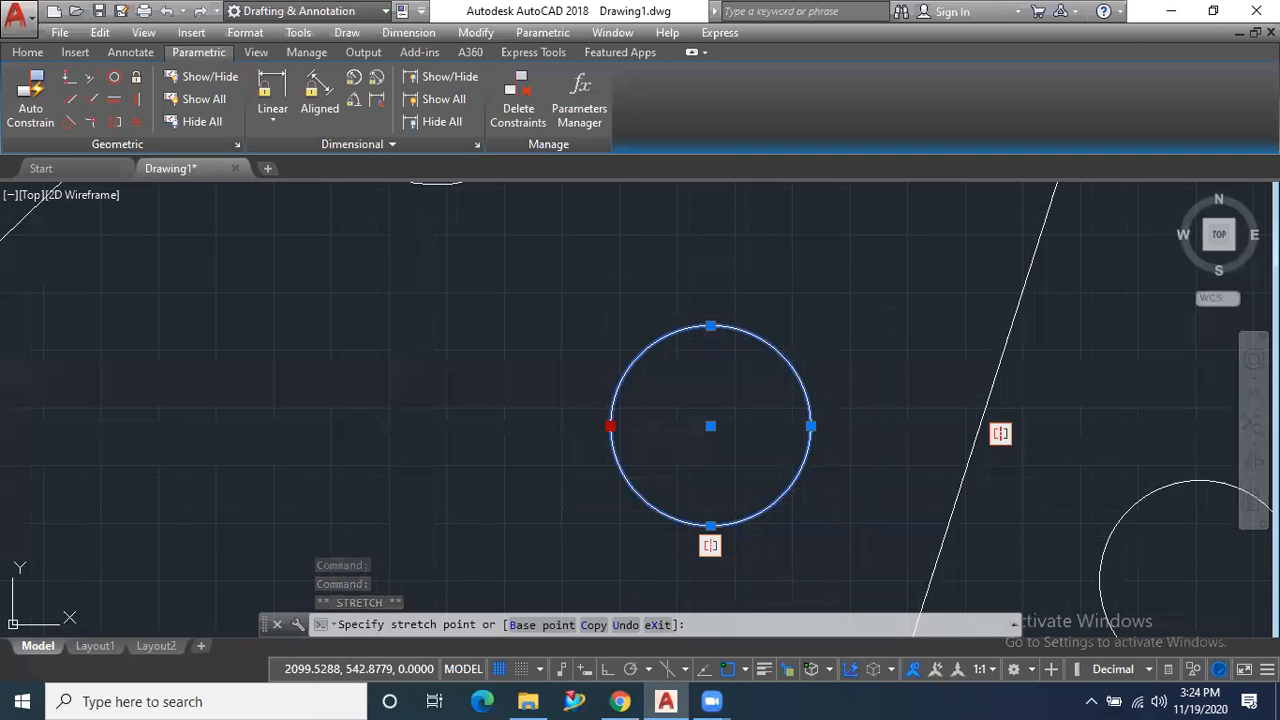
scroll(525, 428, "down", 4)
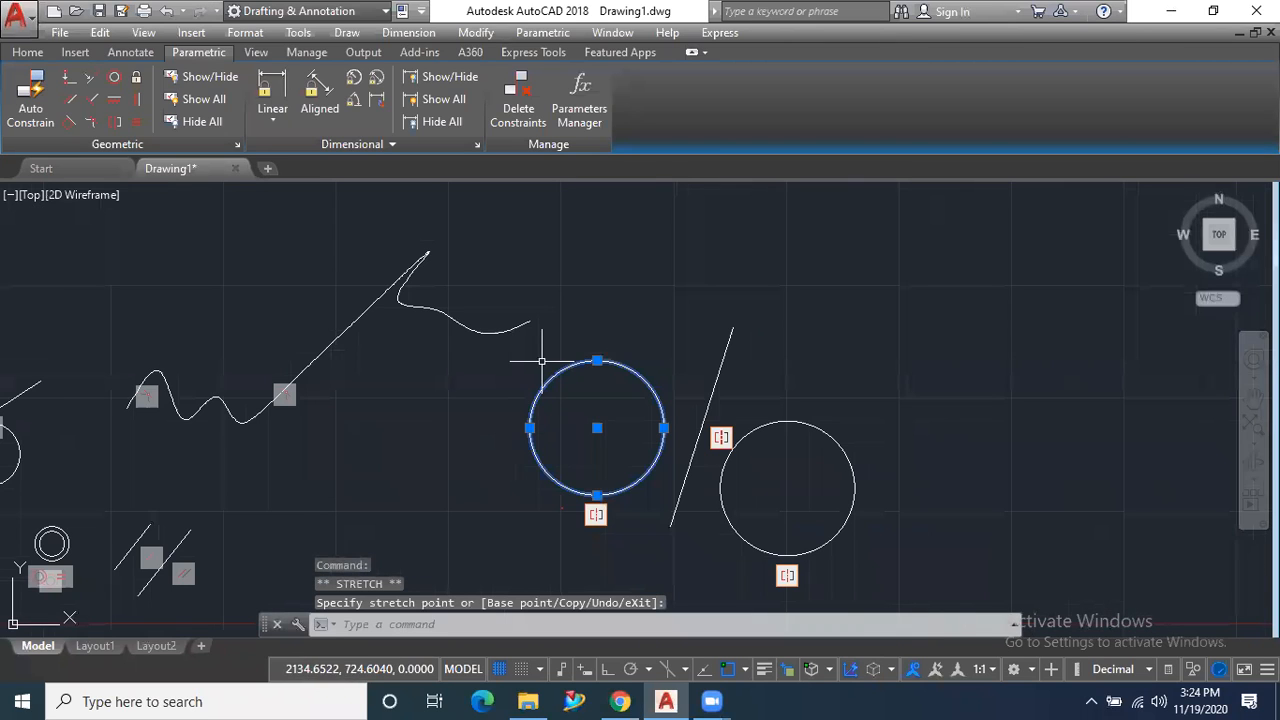
scroll(537, 360, "down", 2)
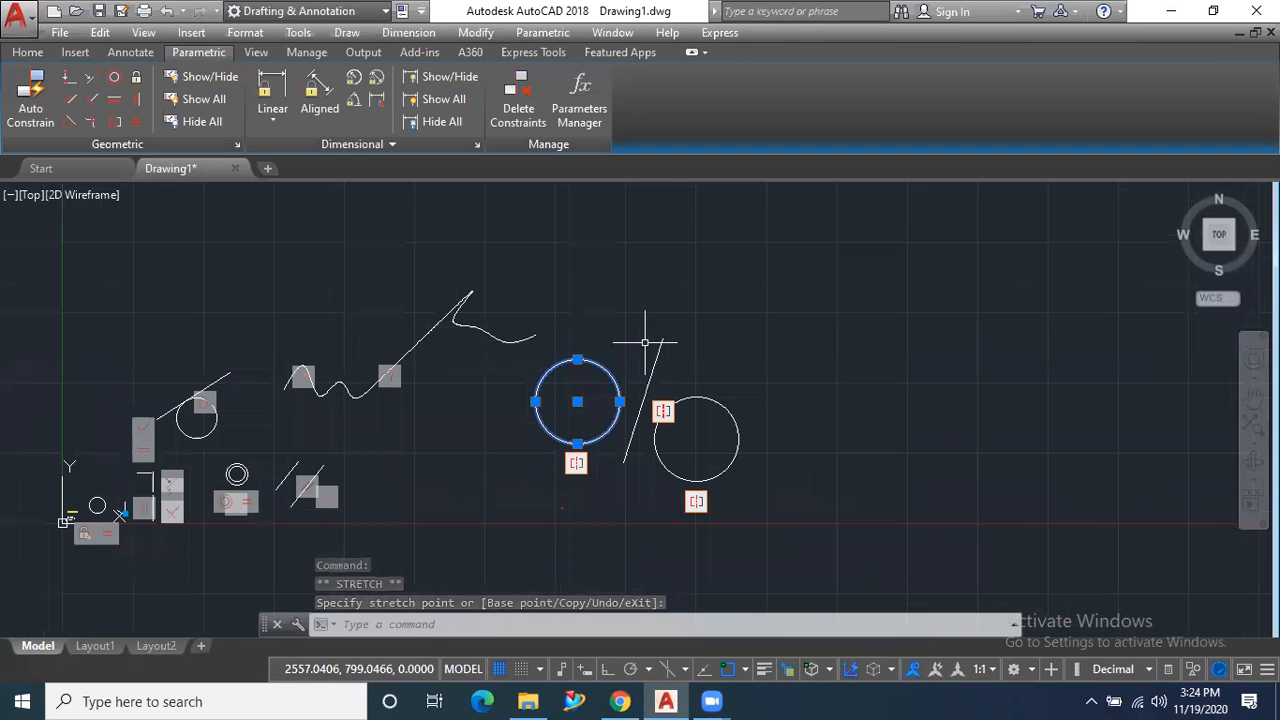
scroll(640, 345, "down", 3)
scroll(367, 429, "up", 3)
scroll(367, 429, "up", 2)
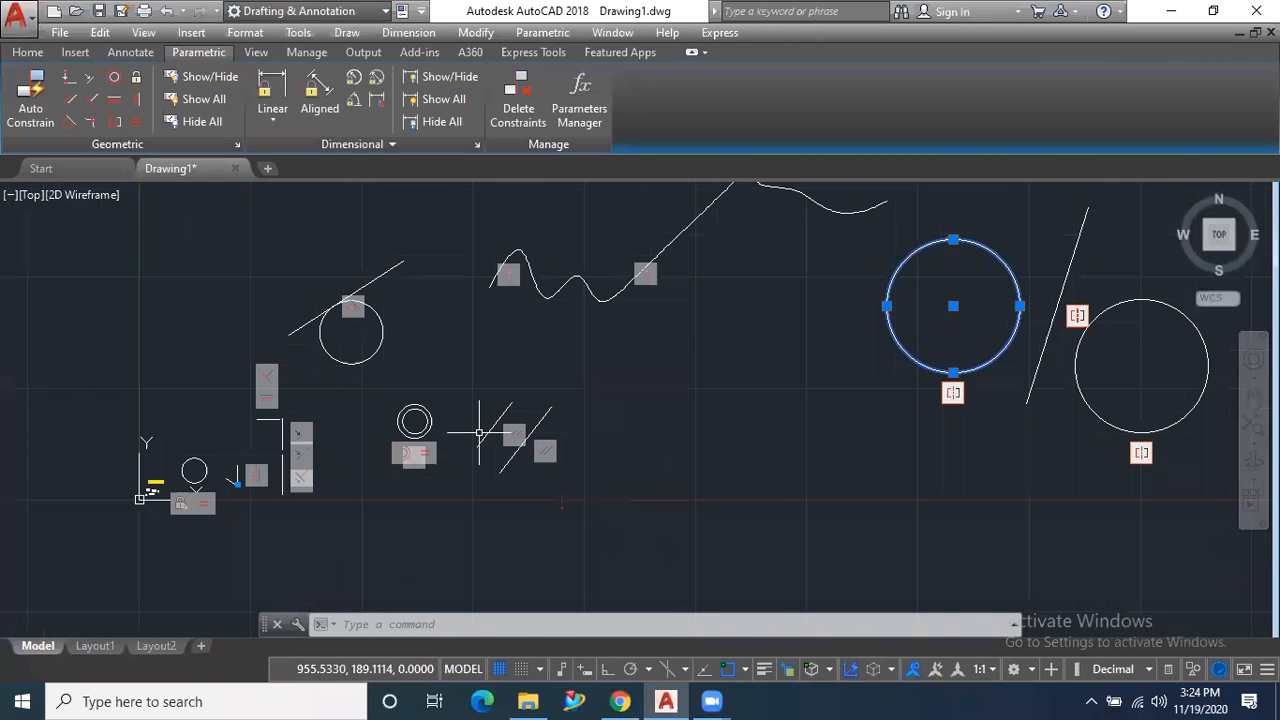
Lengthen the left line of the parallel pair by stretching its upper endpoint up and to the right, and clear the selection
left_click(505, 410)
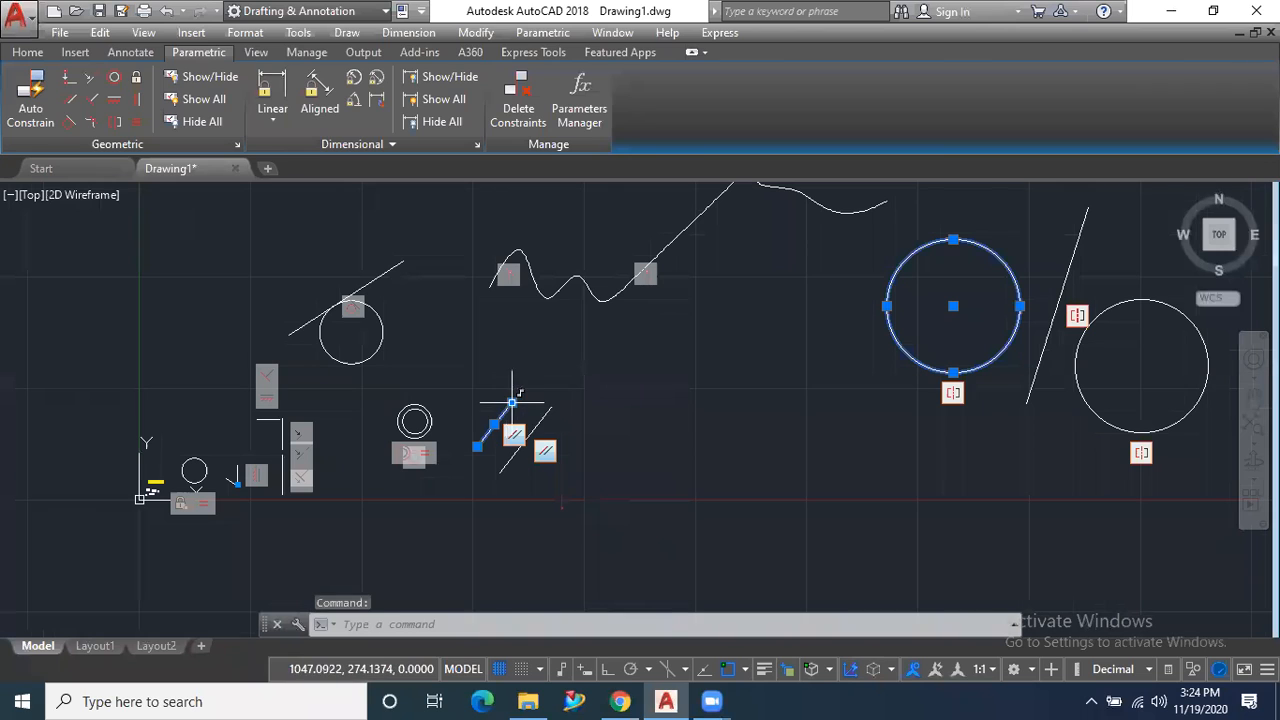
left_click(511, 402)
left_click(559, 341)
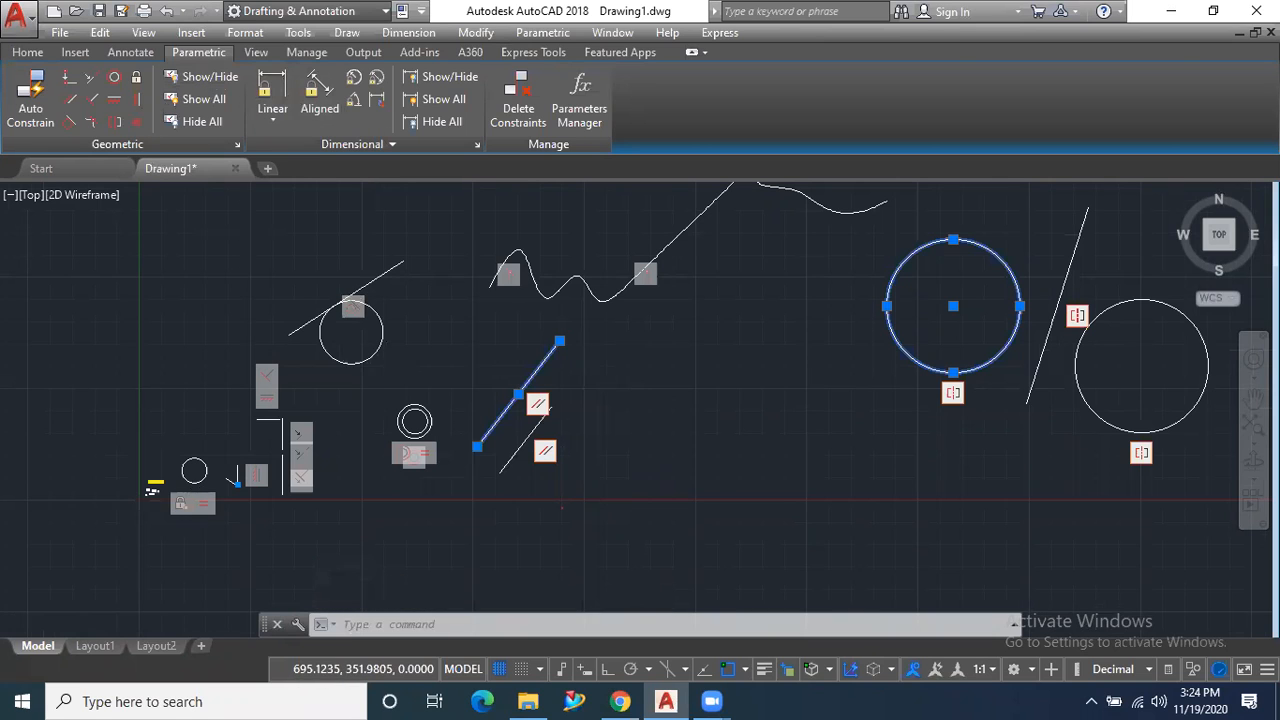
scroll(387, 376, "down", 2)
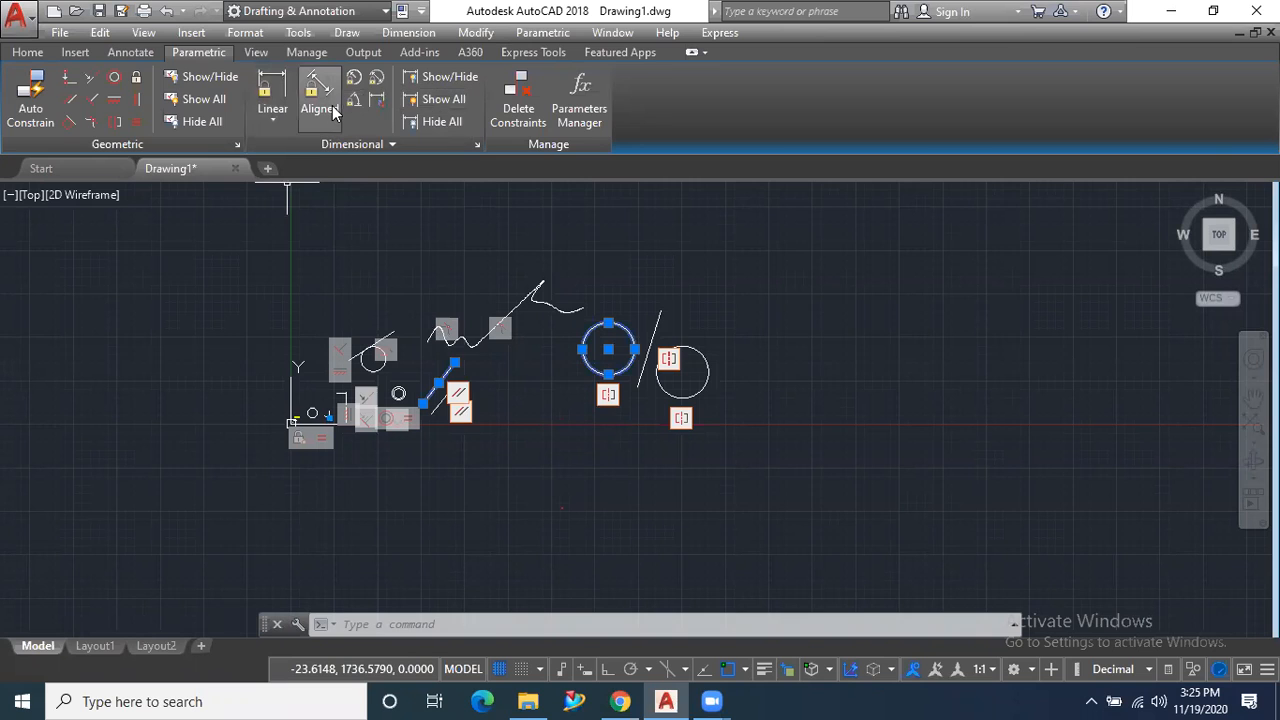
key("Escape")
key("Escape")
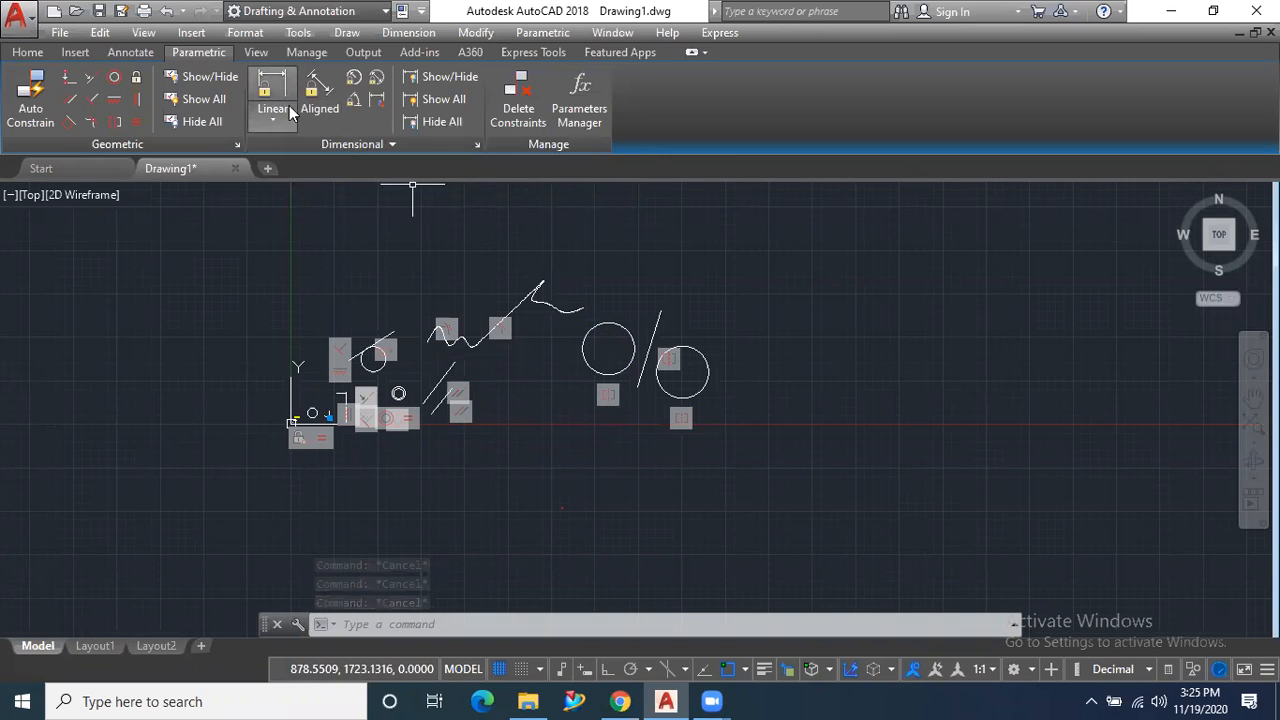
Shrink the left circle of the symmetric pair to a radius of about 143 by stretching its right quadrant point inward
scroll(609, 331, "up", 4)
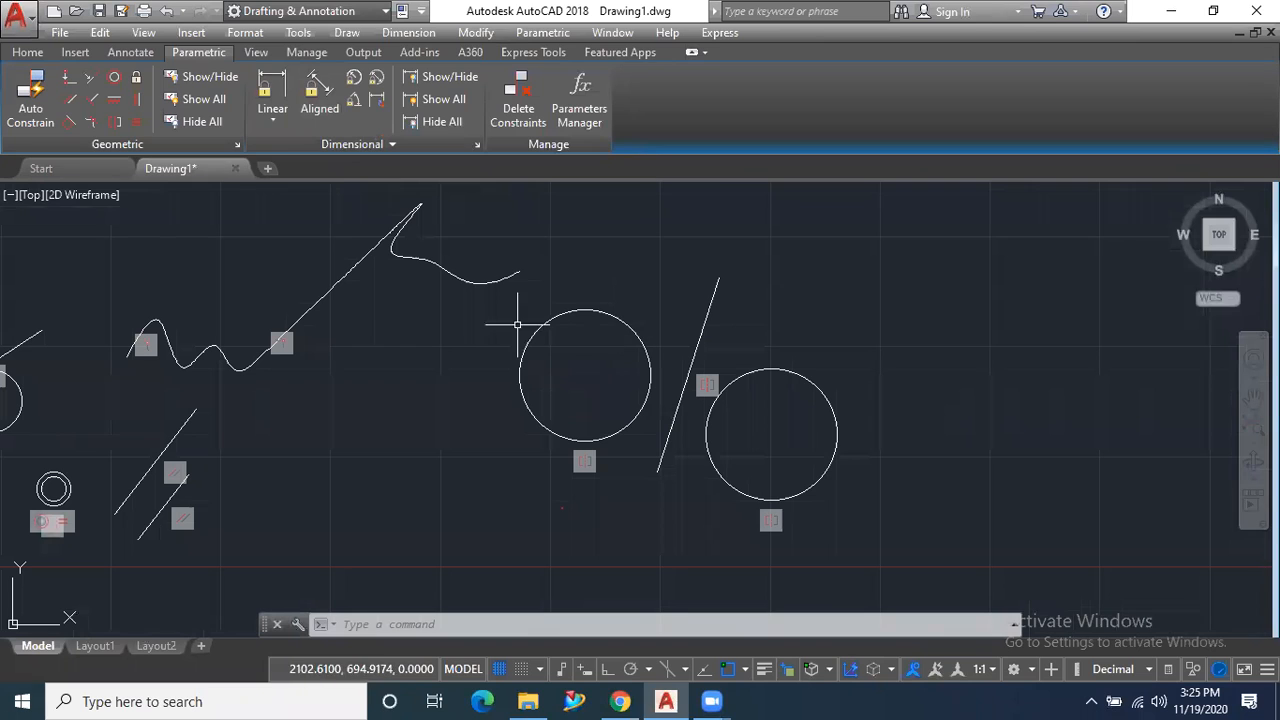
scroll(547, 434, "up", 2)
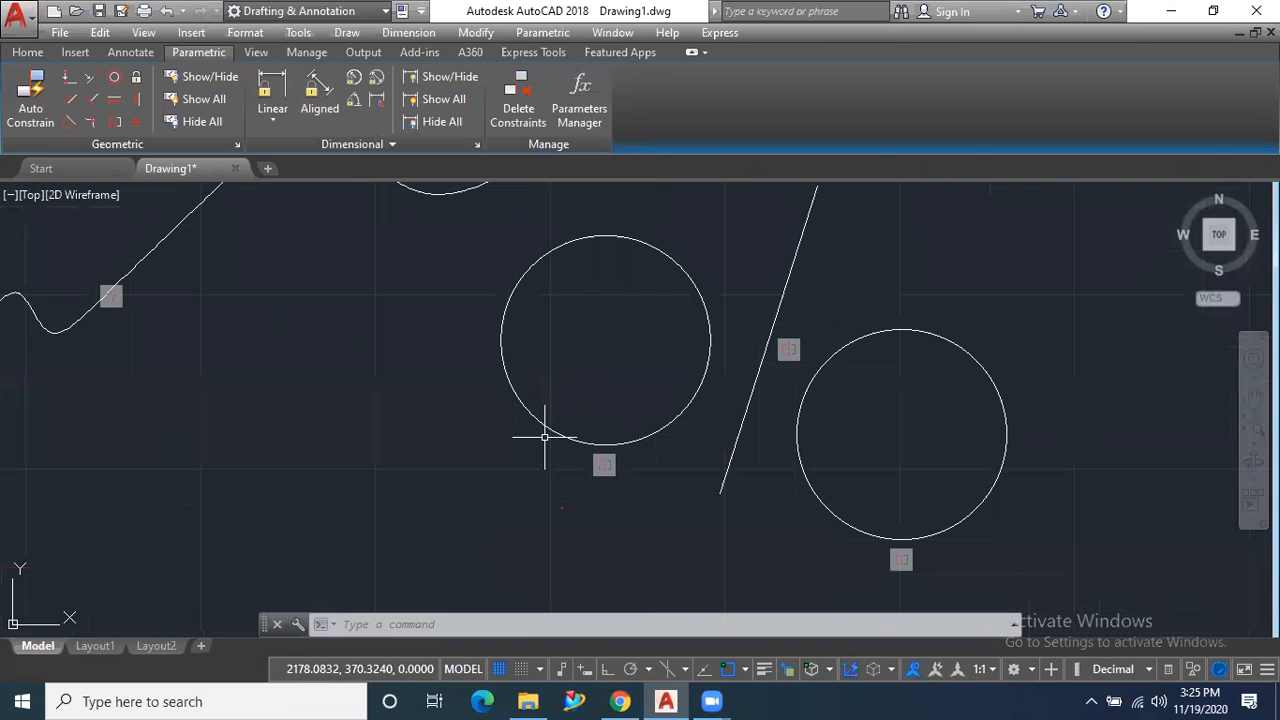
left_click(692, 278)
left_click(710, 340)
scroll(706, 340, "down", 1)
scroll(660, 478, "down", 2)
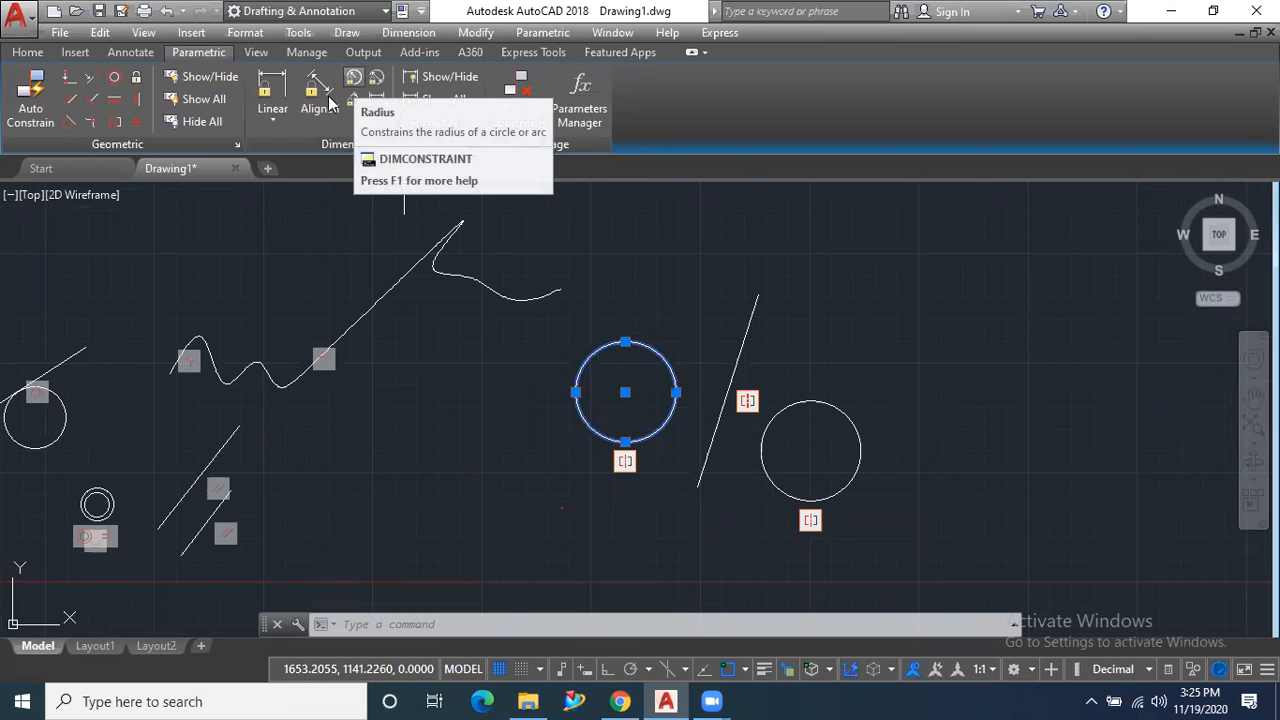
Apply a Radius dimensional constraint to the left circle of the symmetric pair, keeping the measured value
left_click(353, 77)
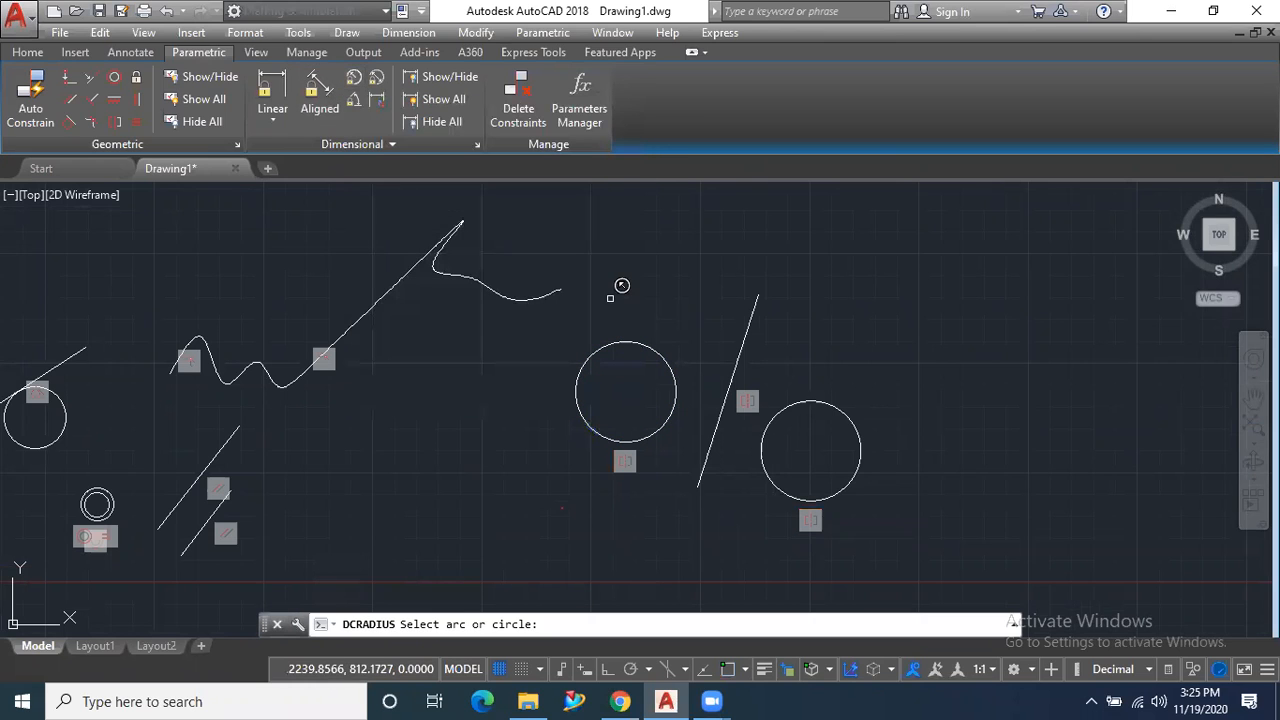
left_click(637, 341)
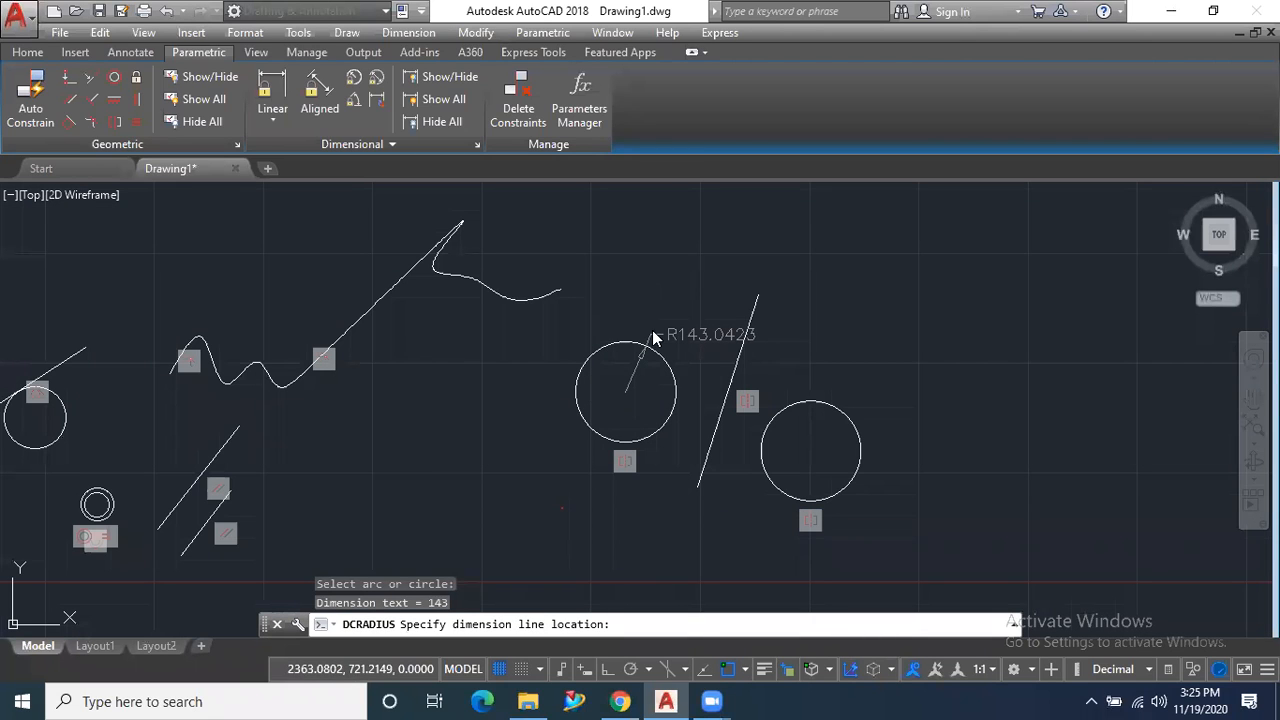
left_click(652, 338)
key("Return")
key("Return")
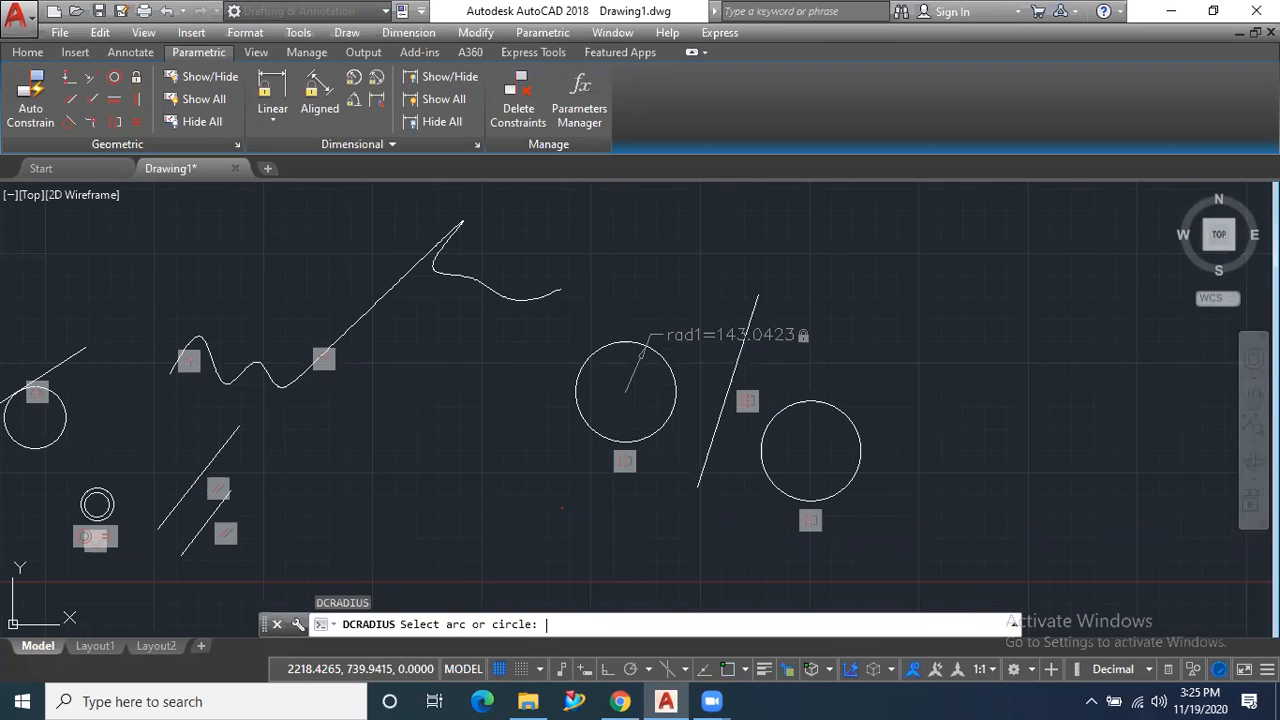
key("Escape")
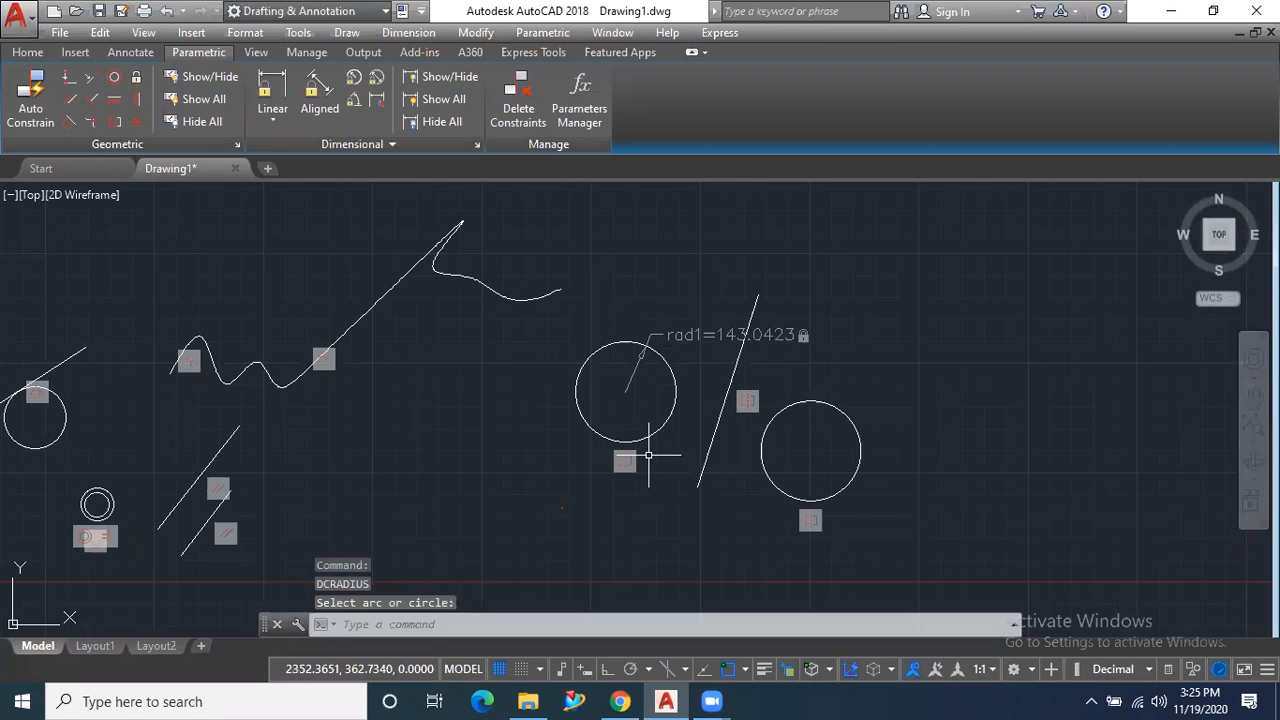
Try to enlarge the radius-constrained left circle by stretching its right quadrant point outward
scroll(651, 443, "down", 3)
scroll(670, 391, "up", 7)
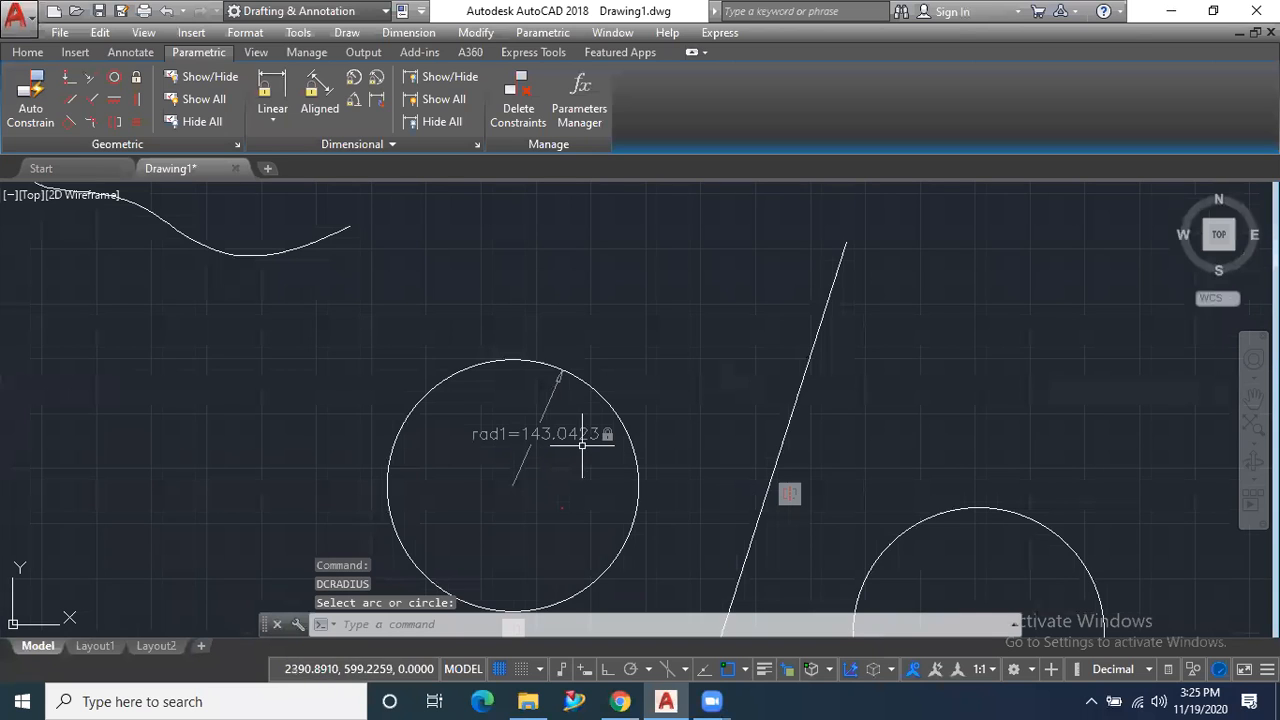
left_click(600, 391)
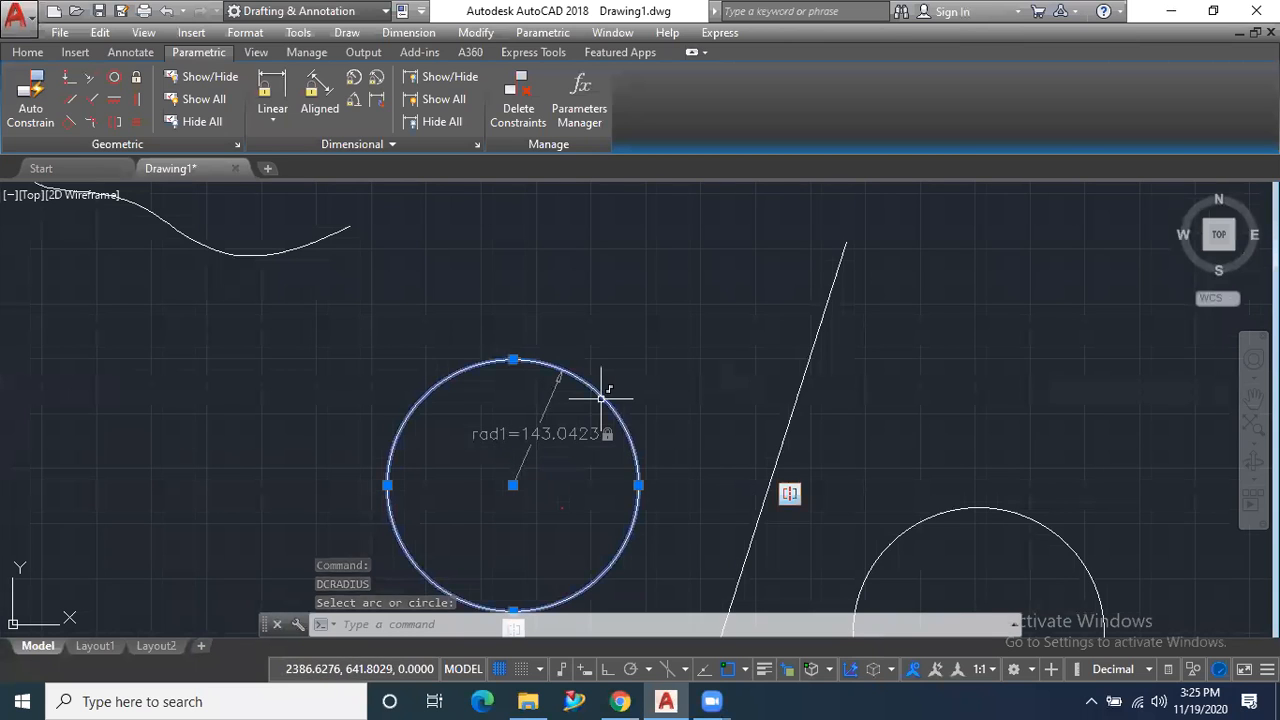
left_click(638, 485)
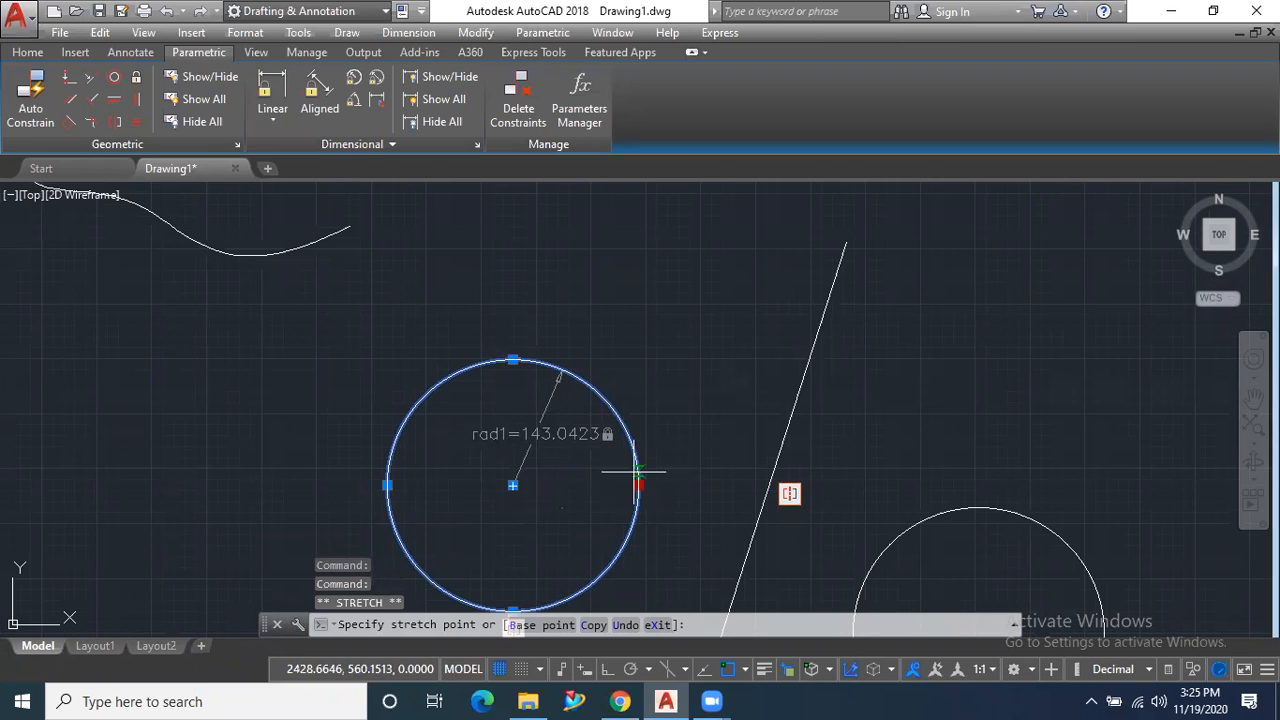
scroll(648, 410, "down", 3)
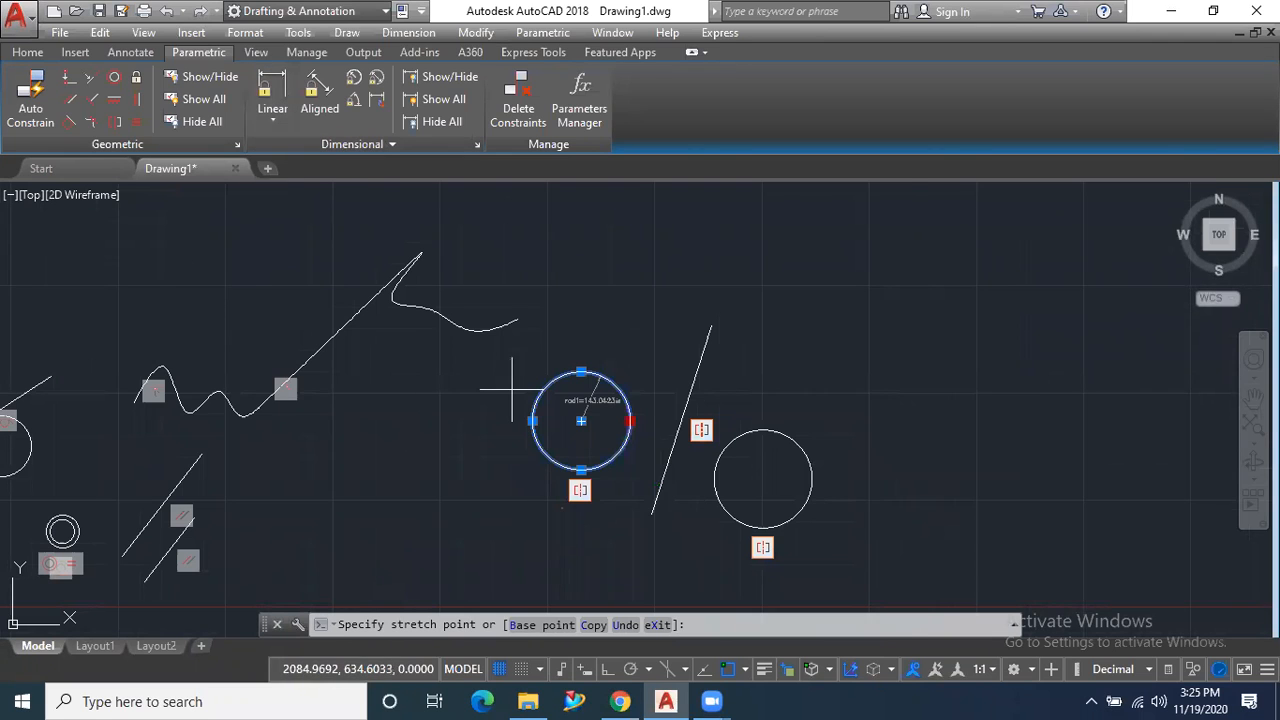
scroll(510, 390, "up", 2)
scroll(503, 391, "down", 2)
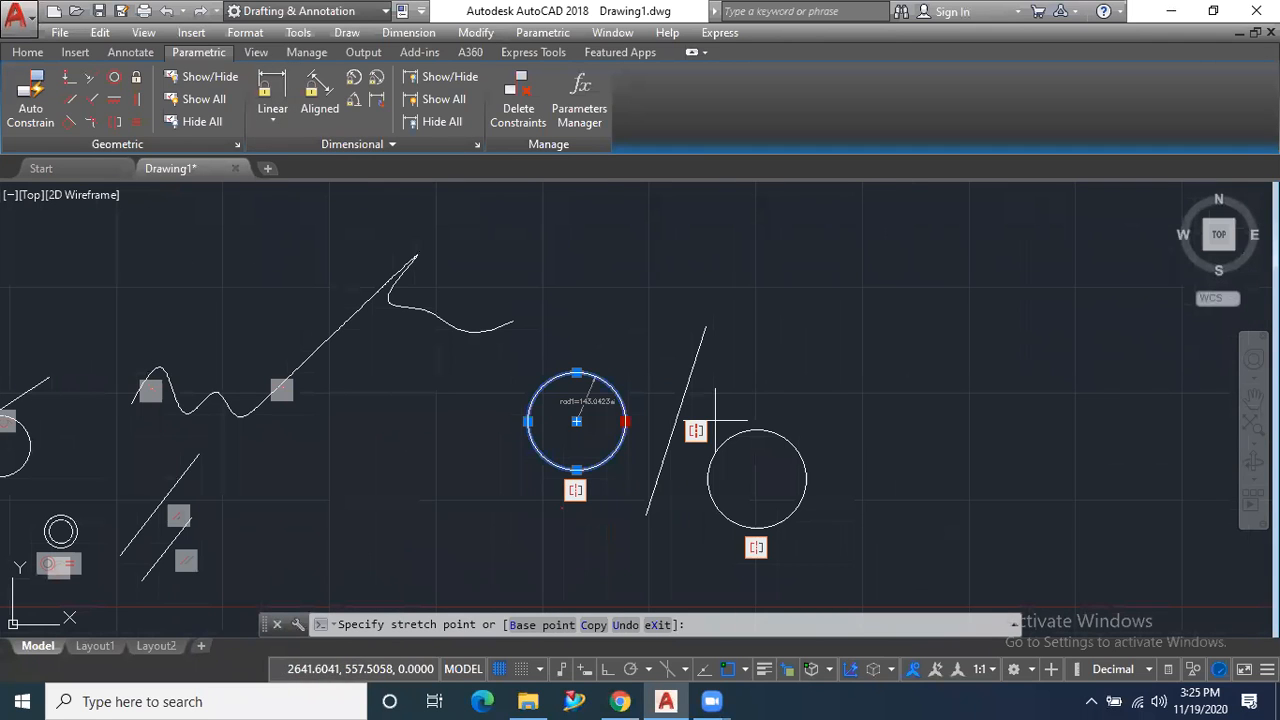
left_click(760, 427)
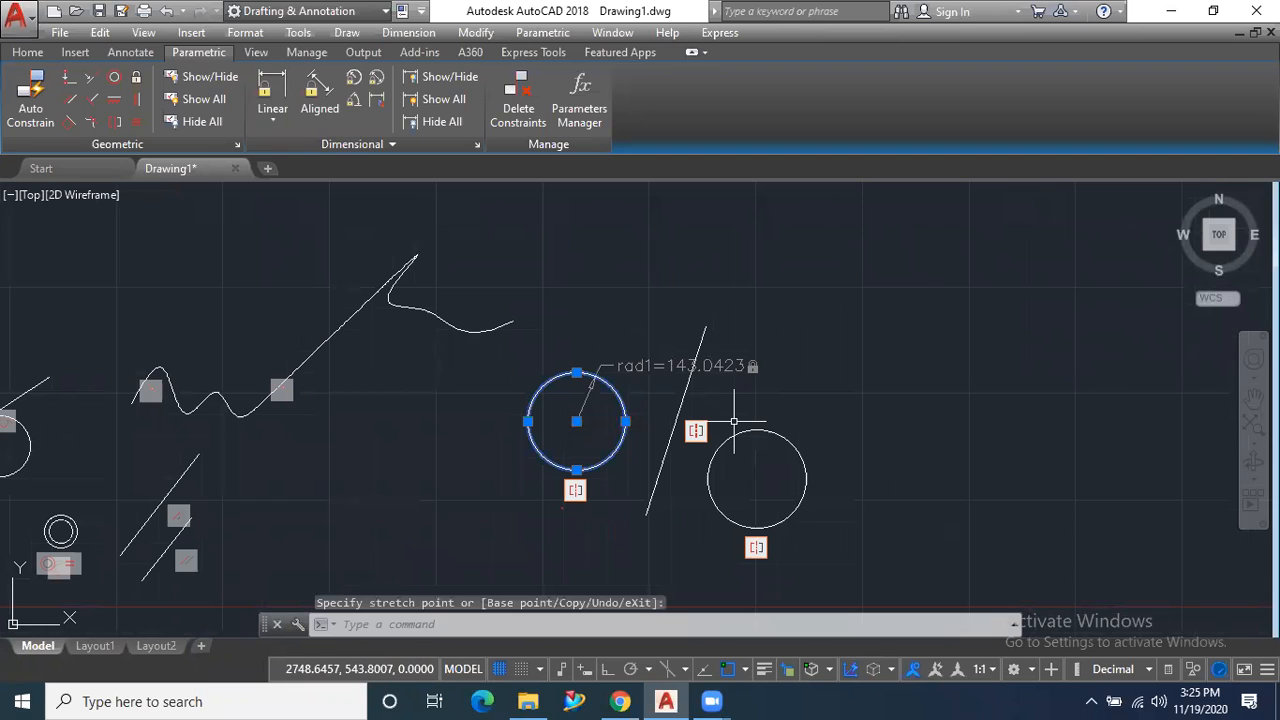
Try to resize the right circle of the symmetric pair by stretching its right quadrant point
left_click(792, 443)
left_click(806, 479)
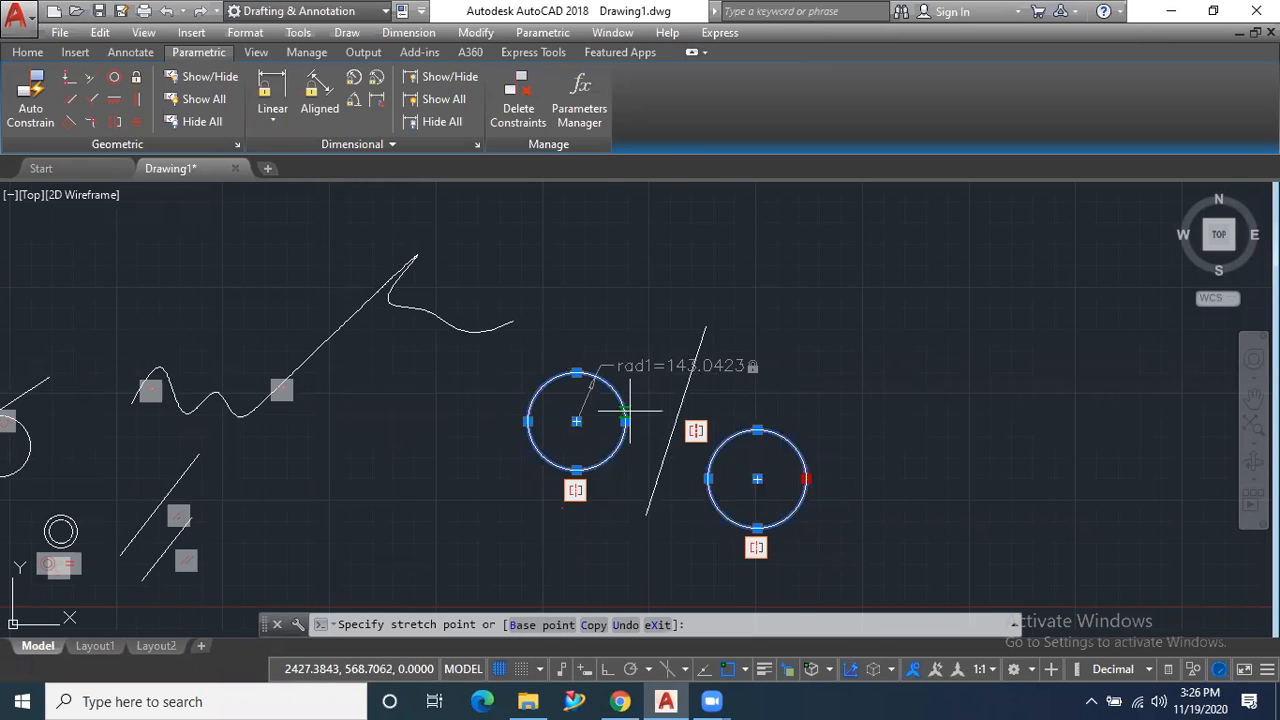
scroll(750, 395, "down", 2)
scroll(750, 395, "down", 2)
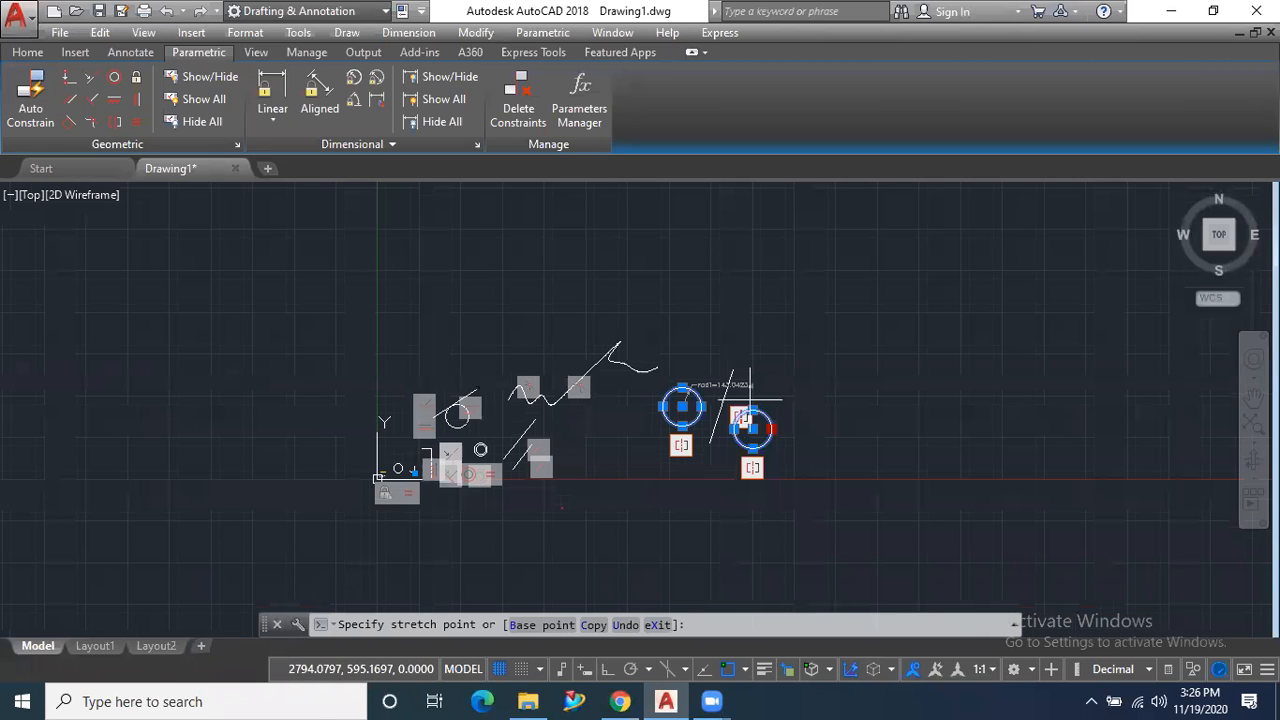
Enlarge the outer circle of the concentric pair to a diameter of about 149 by stretching its right quadrant point outward
scroll(471, 455, "up", 6)
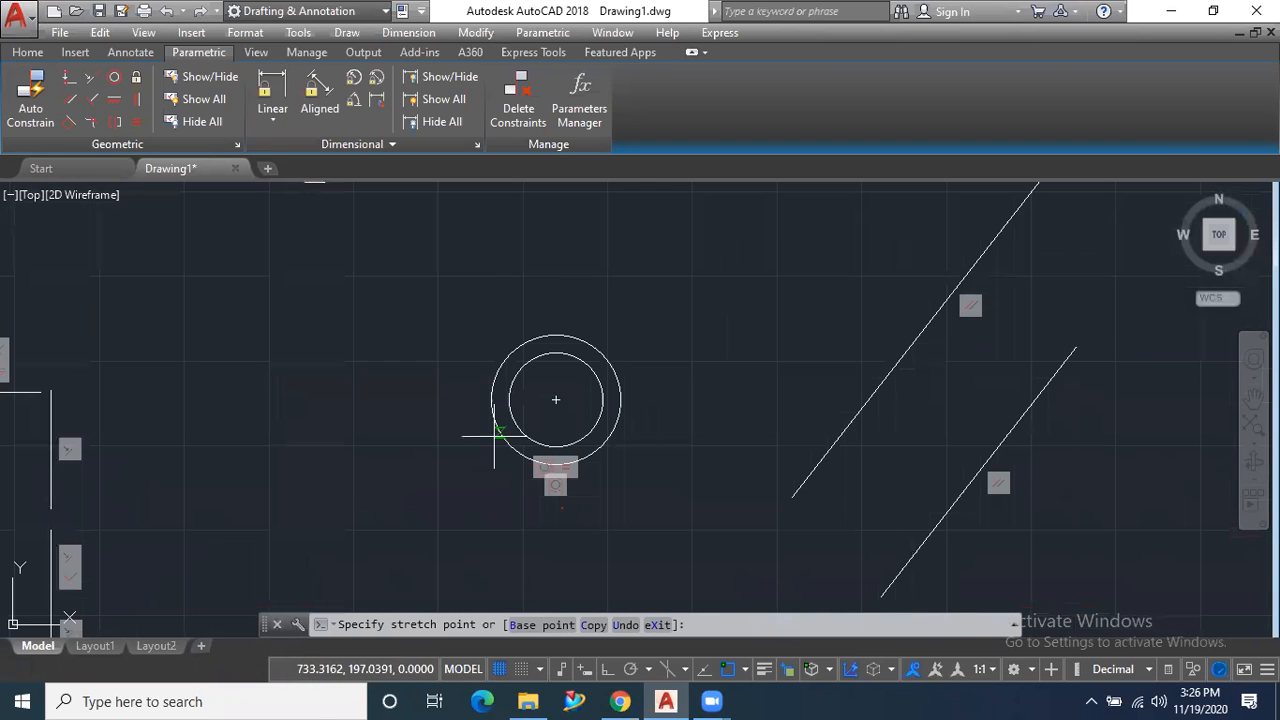
scroll(501, 437, "up", 2)
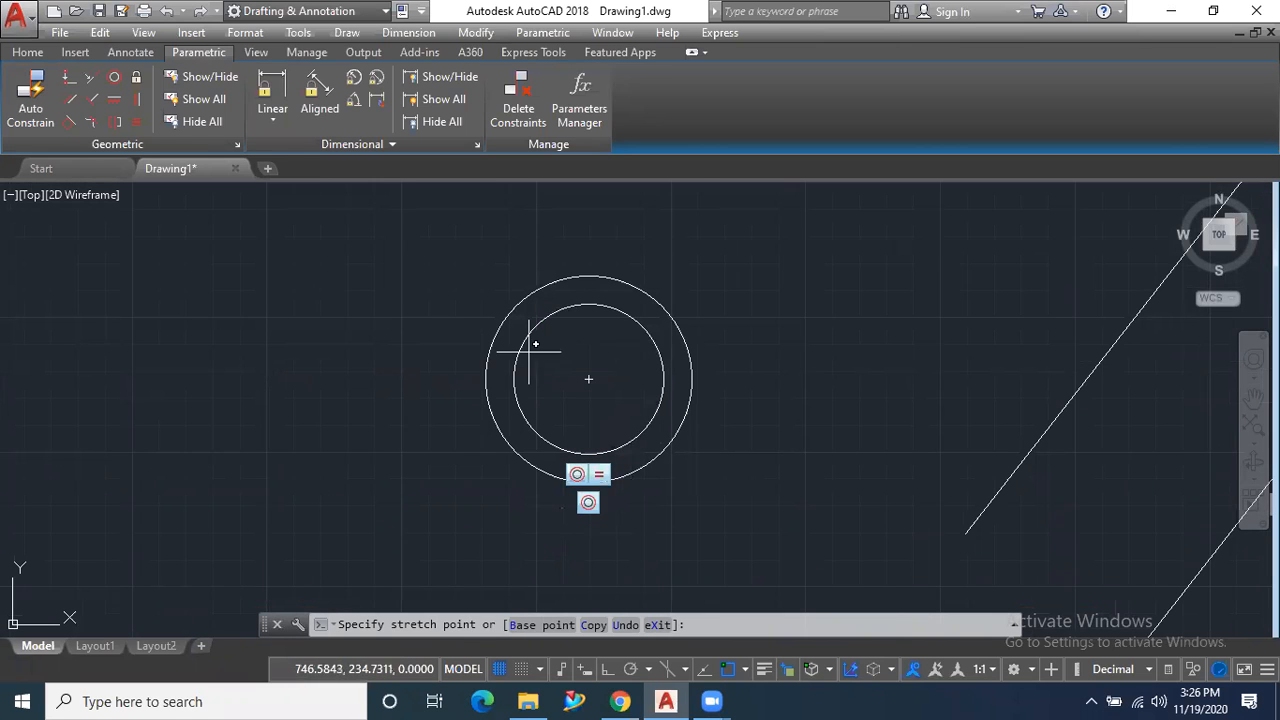
left_click(690, 393)
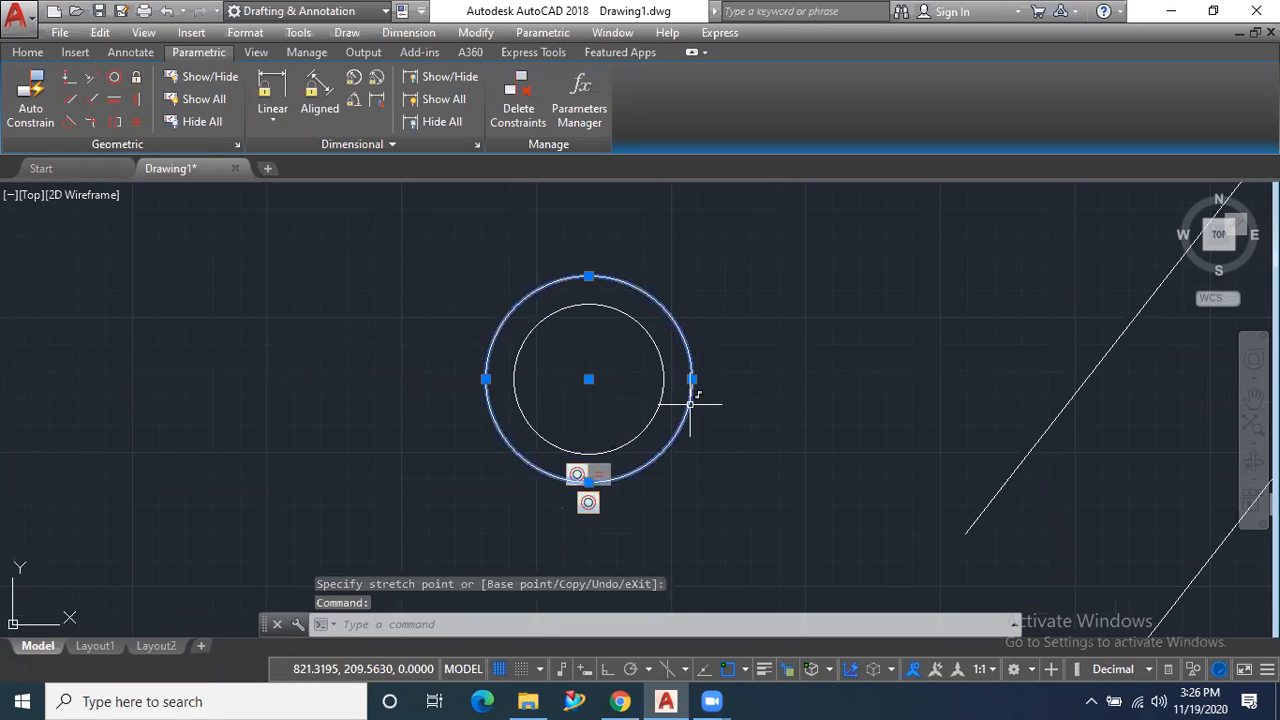
left_click(692, 379)
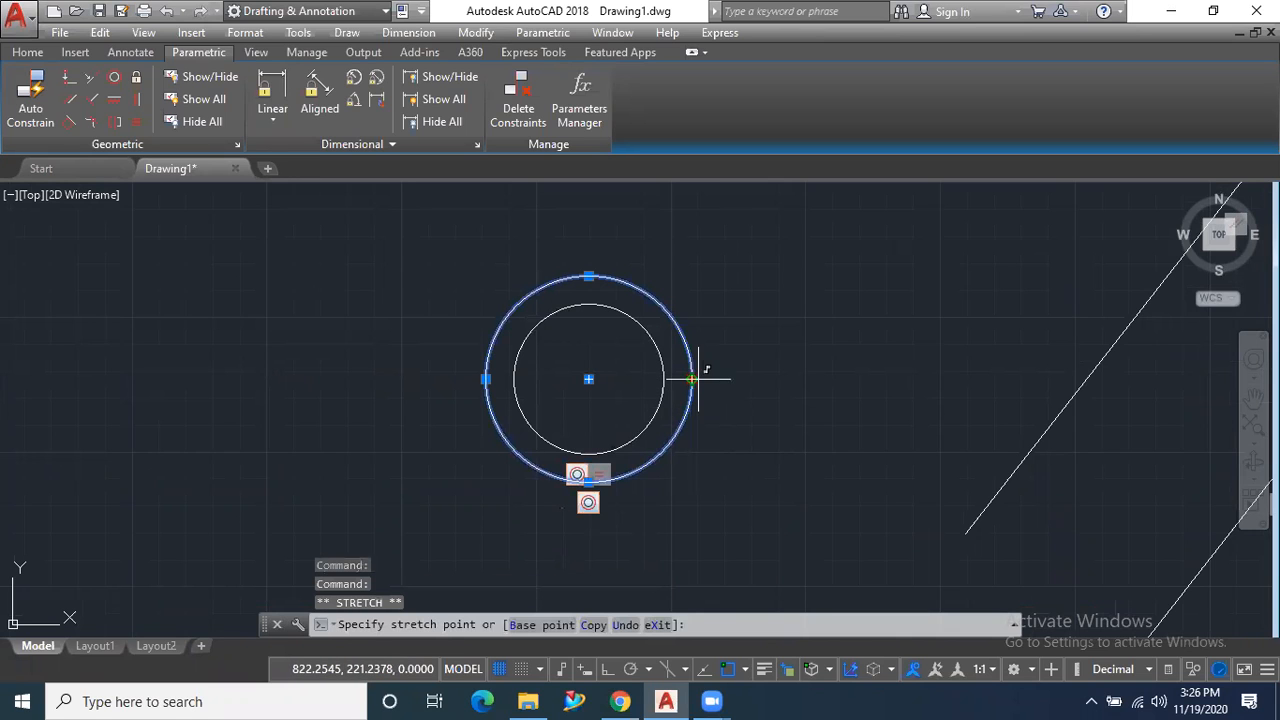
left_click(748, 393)
scroll(706, 445, "down", 2)
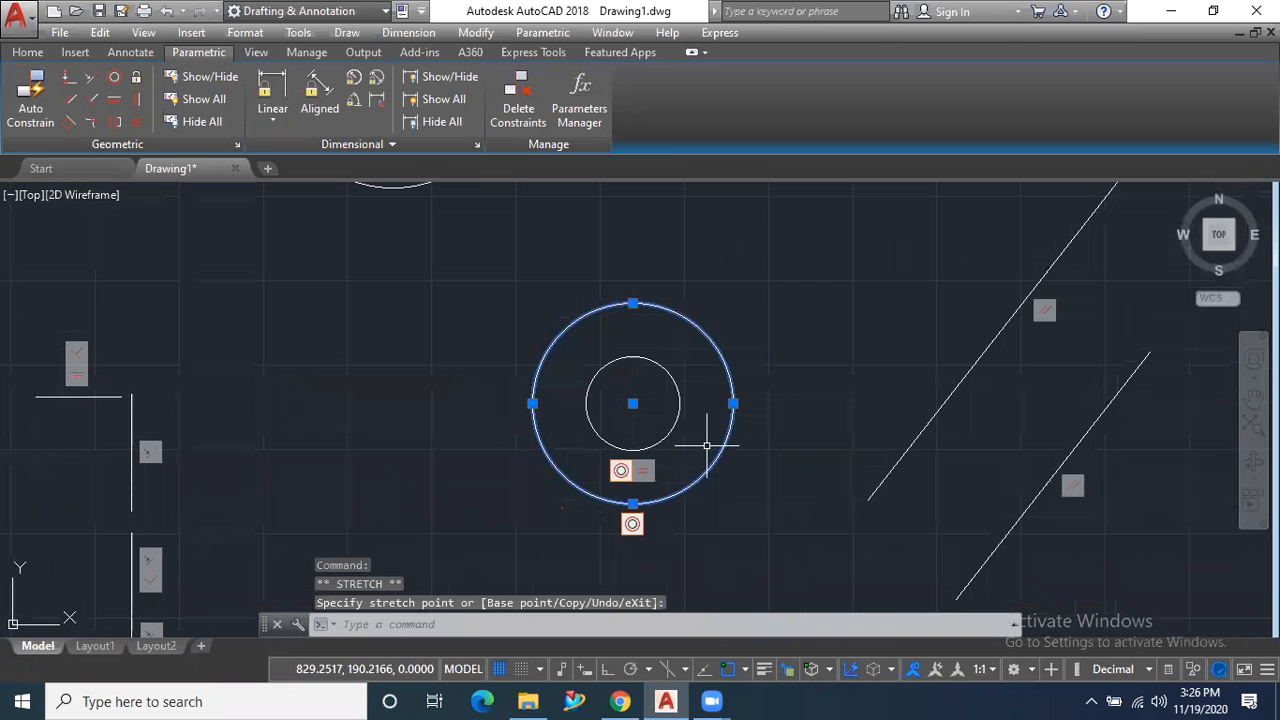
Apply a Diameter dimensional constraint to the outer circle of the concentric pair, keeping the measured value
left_click(376, 80)
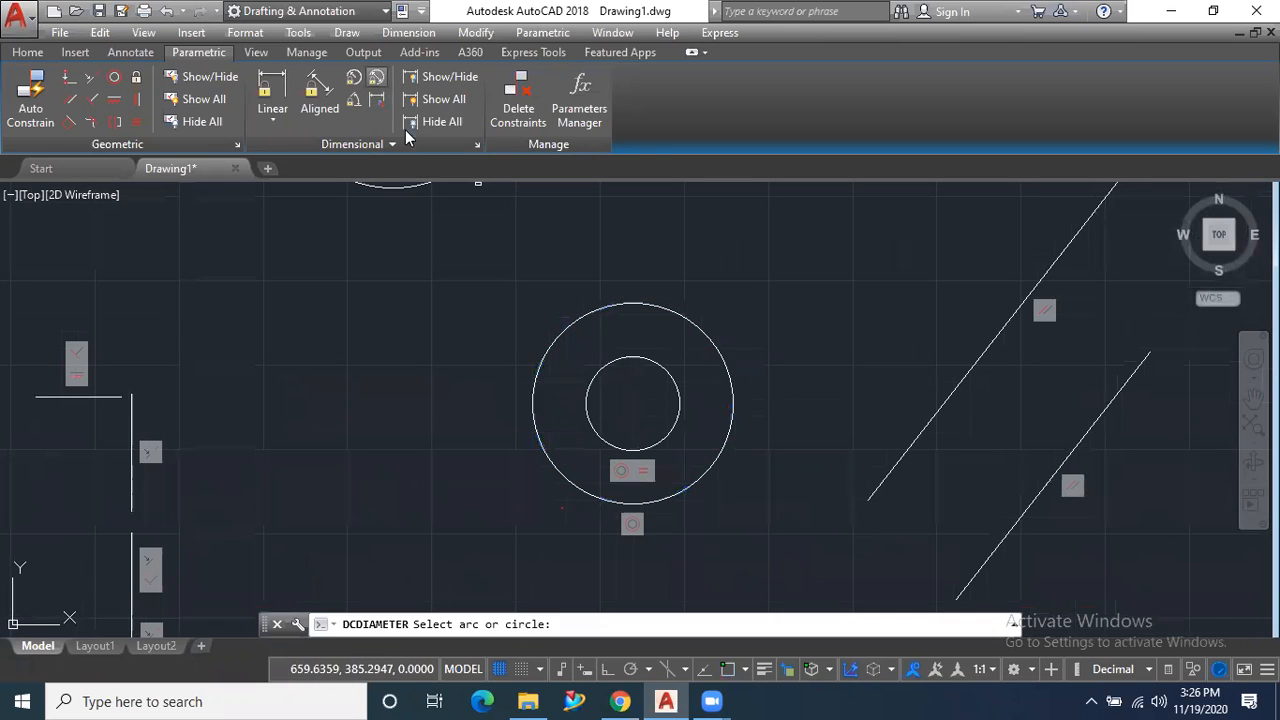
left_click(643, 311)
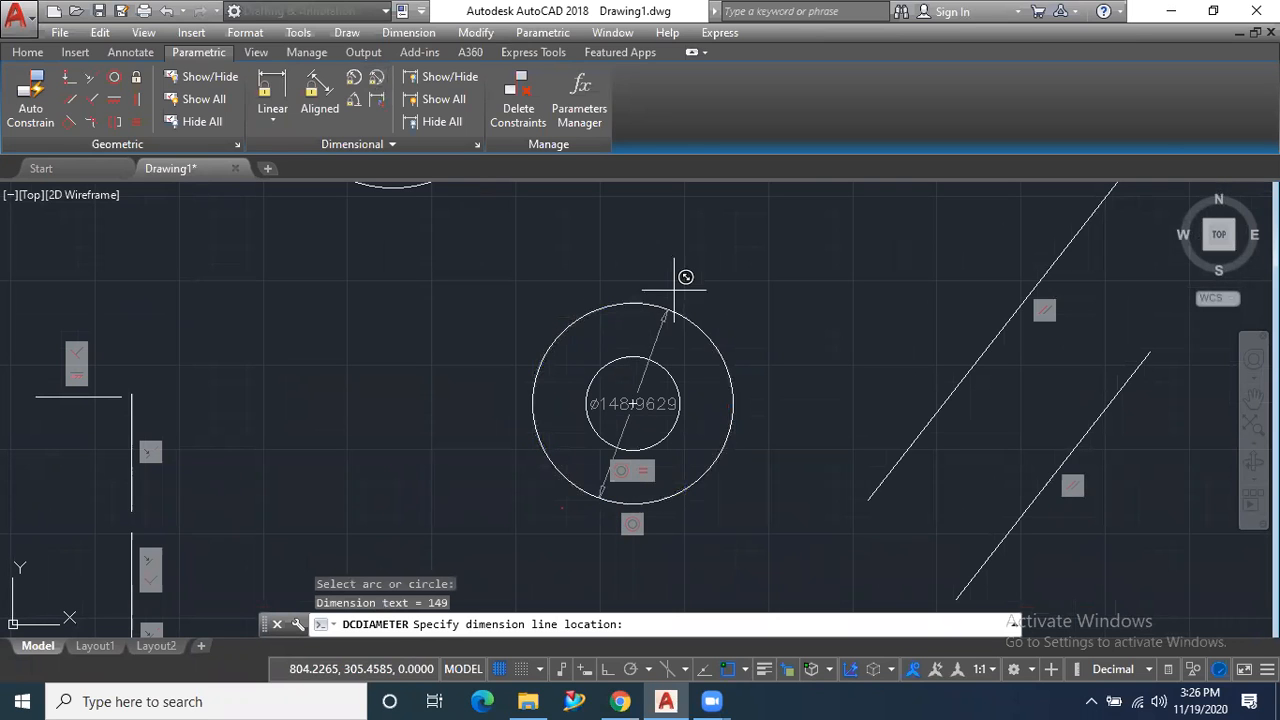
left_click(710, 315)
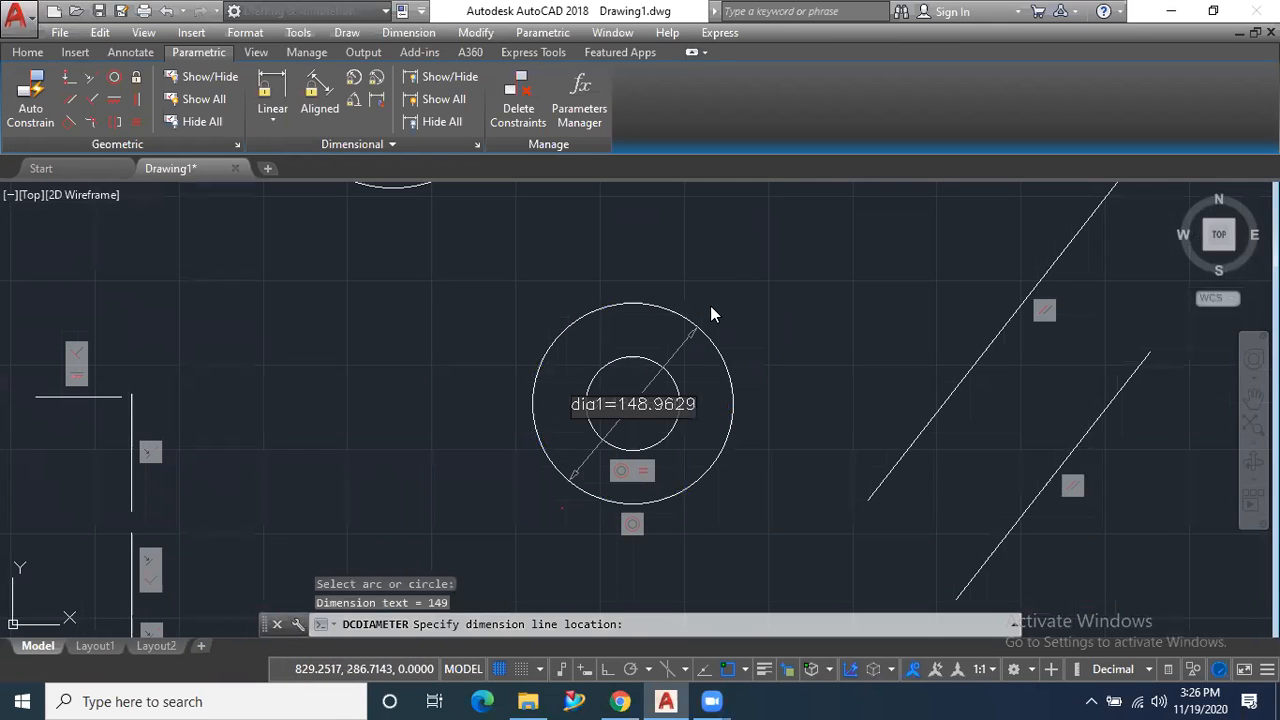
key("Return")
key("Return")
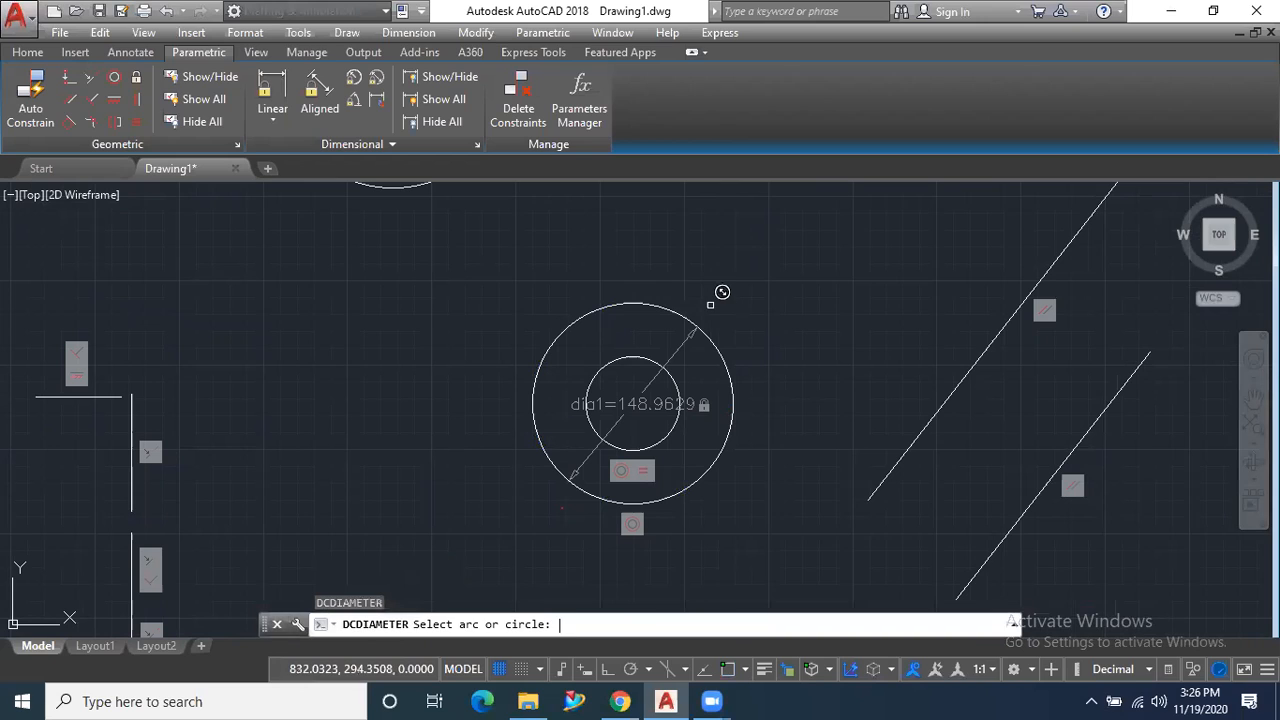
key("Escape")
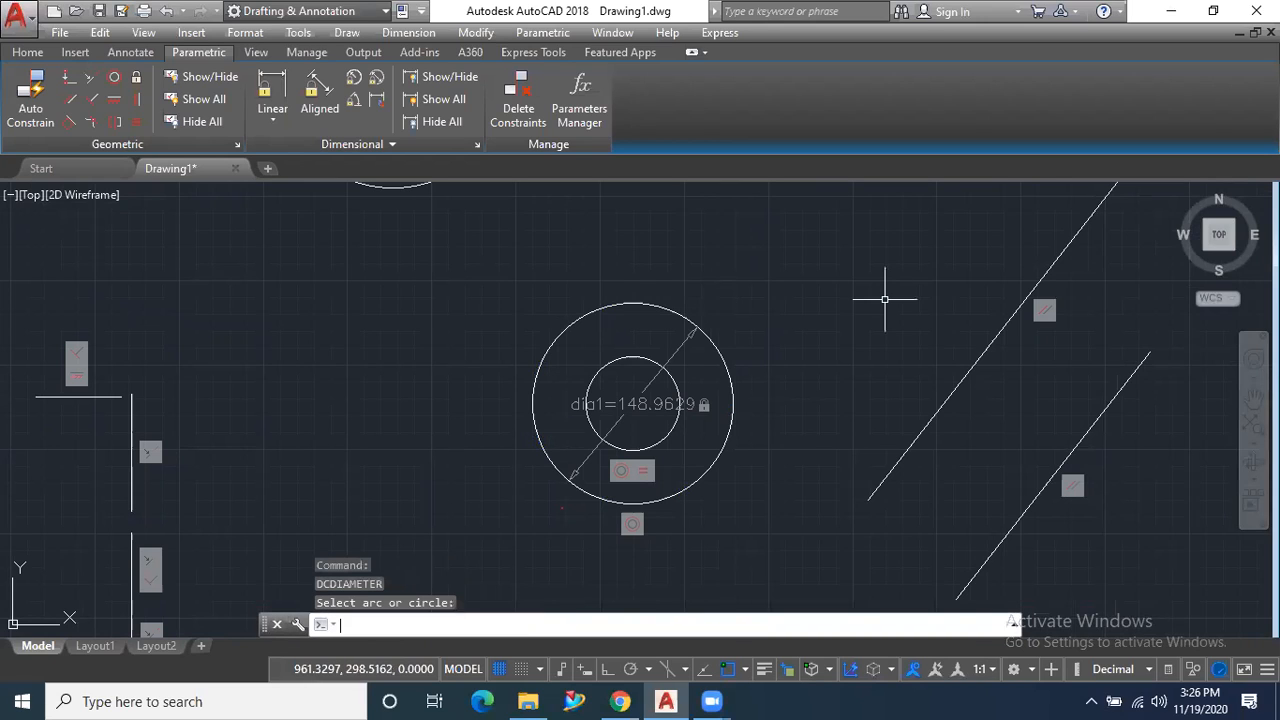
Shorten the left line of the parallel pair by stretching its upper endpoint back along the line
left_click(630, 302)
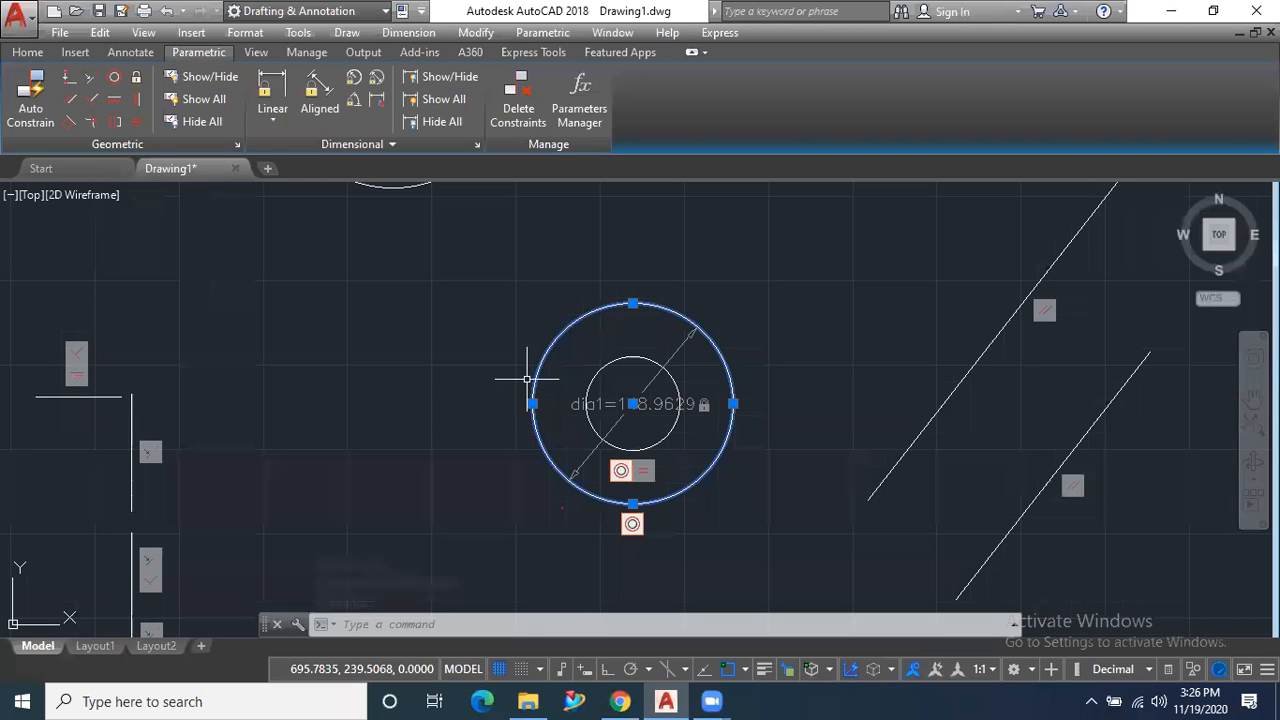
scroll(483, 415, "down", 2)
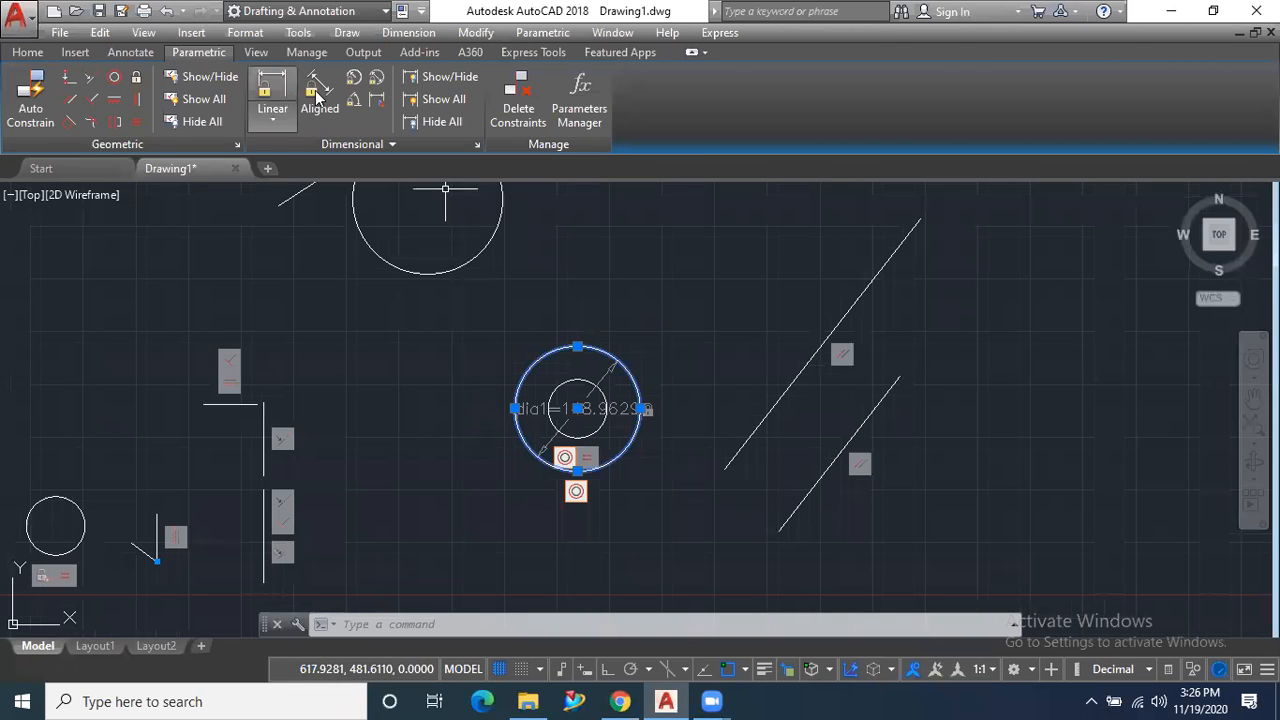
left_click(801, 376)
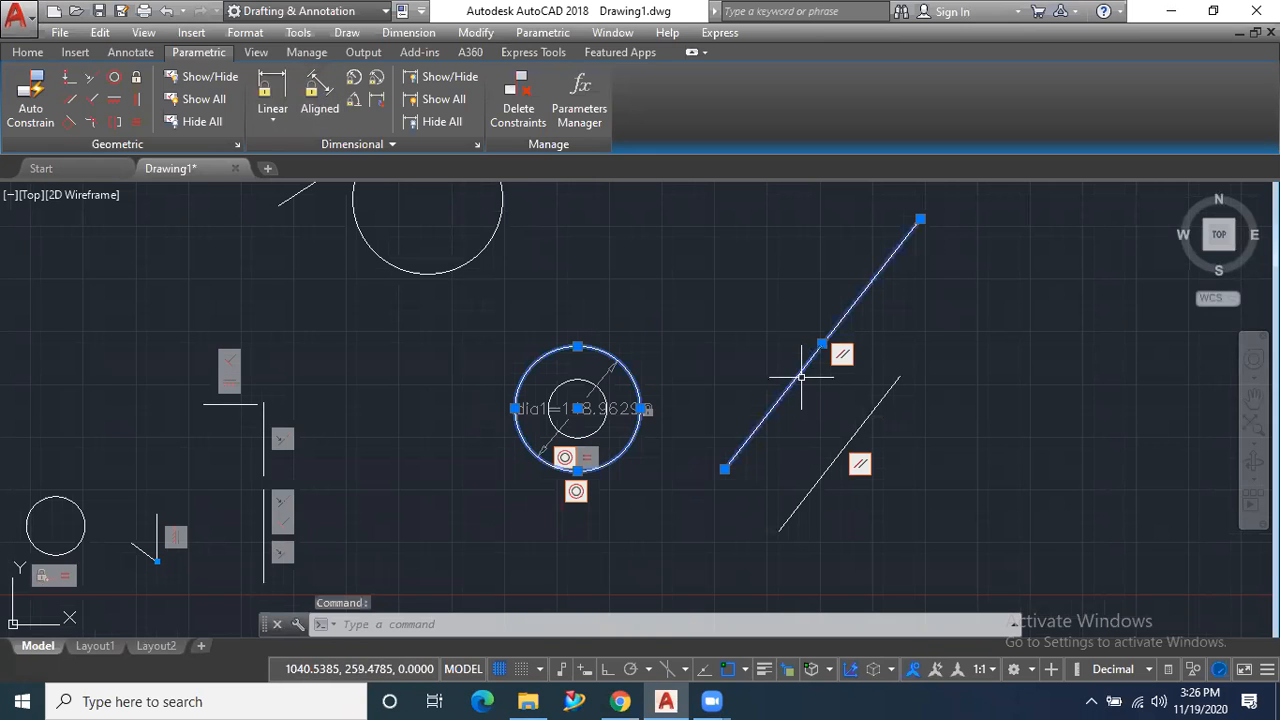
left_click(919, 220)
left_click(891, 257)
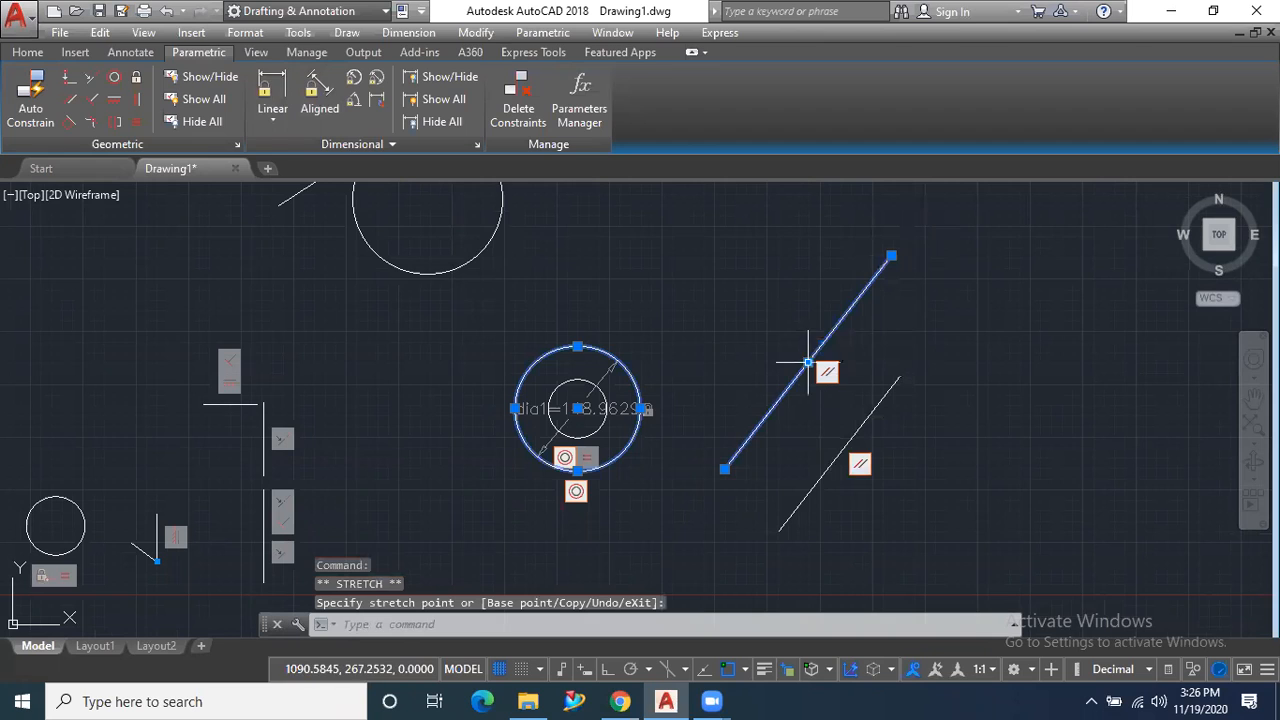
left_click(320, 95)
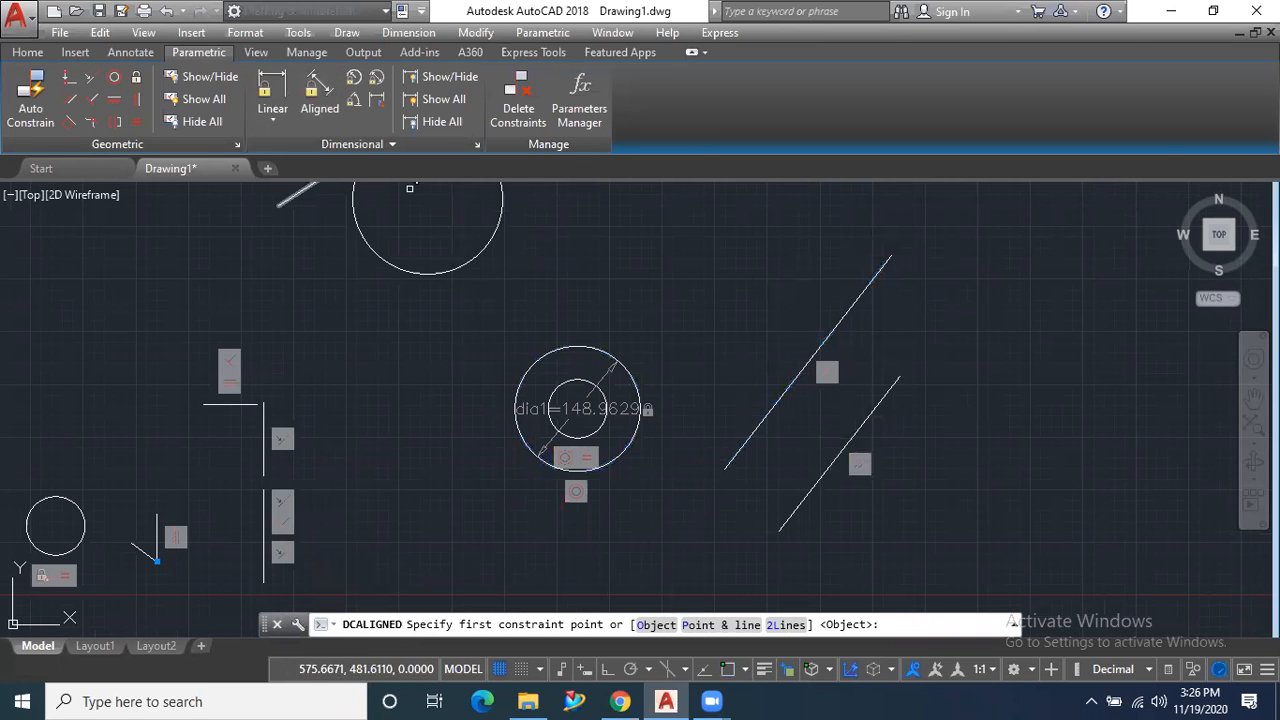
left_click(858, 302)
left_click(868, 280)
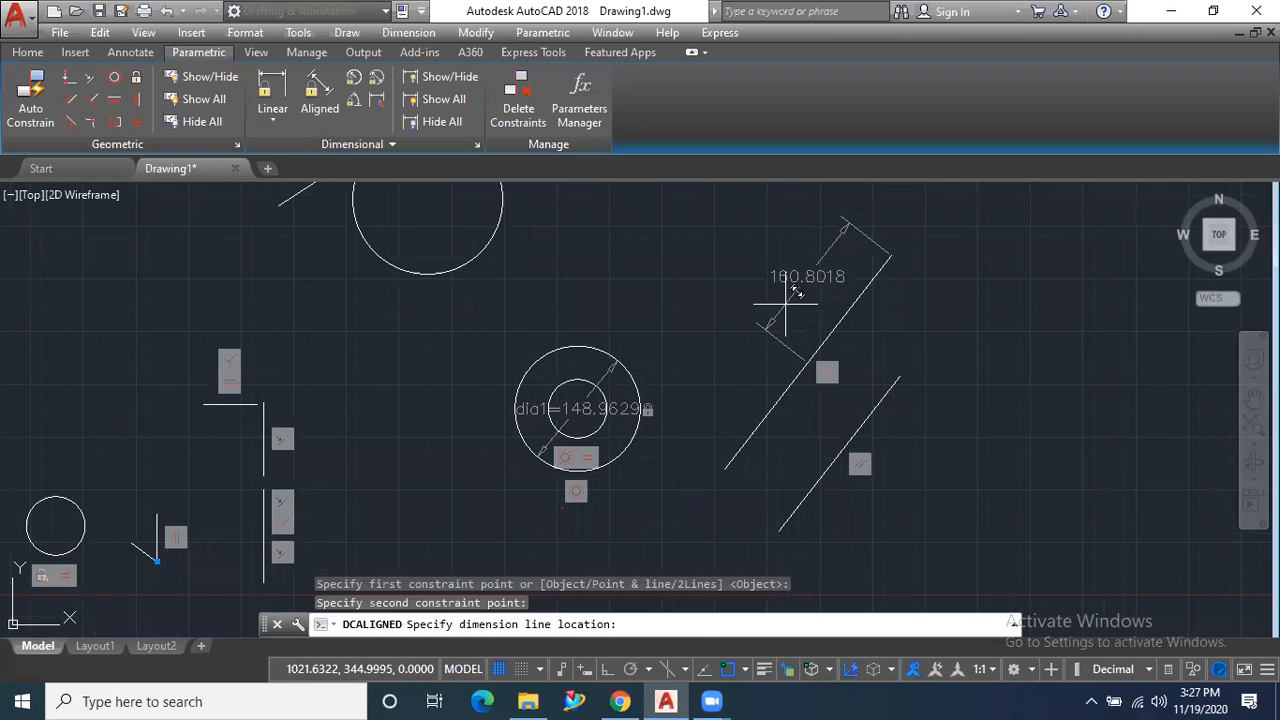
key("Escape")
Apply an Aligned dimensional constraint between the lower and upper endpoints of the parallel pair's left line, keeping the measured value
left_click(320, 95)
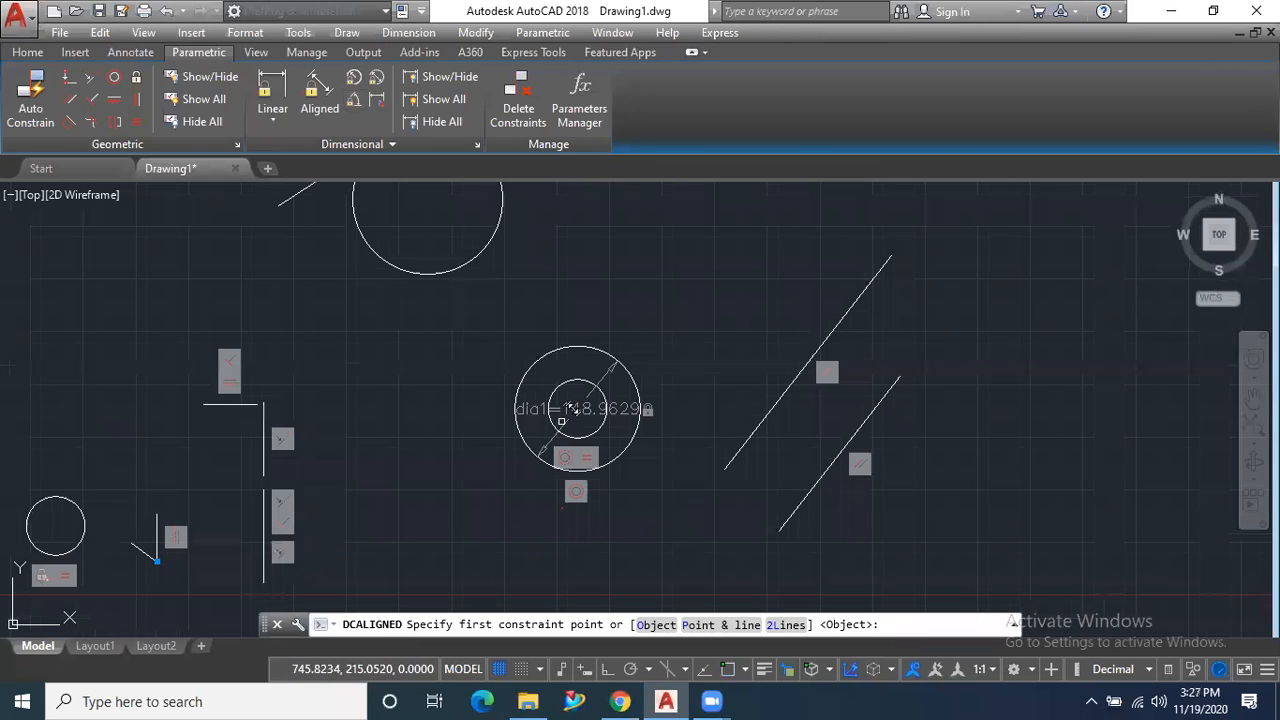
left_click(722, 469)
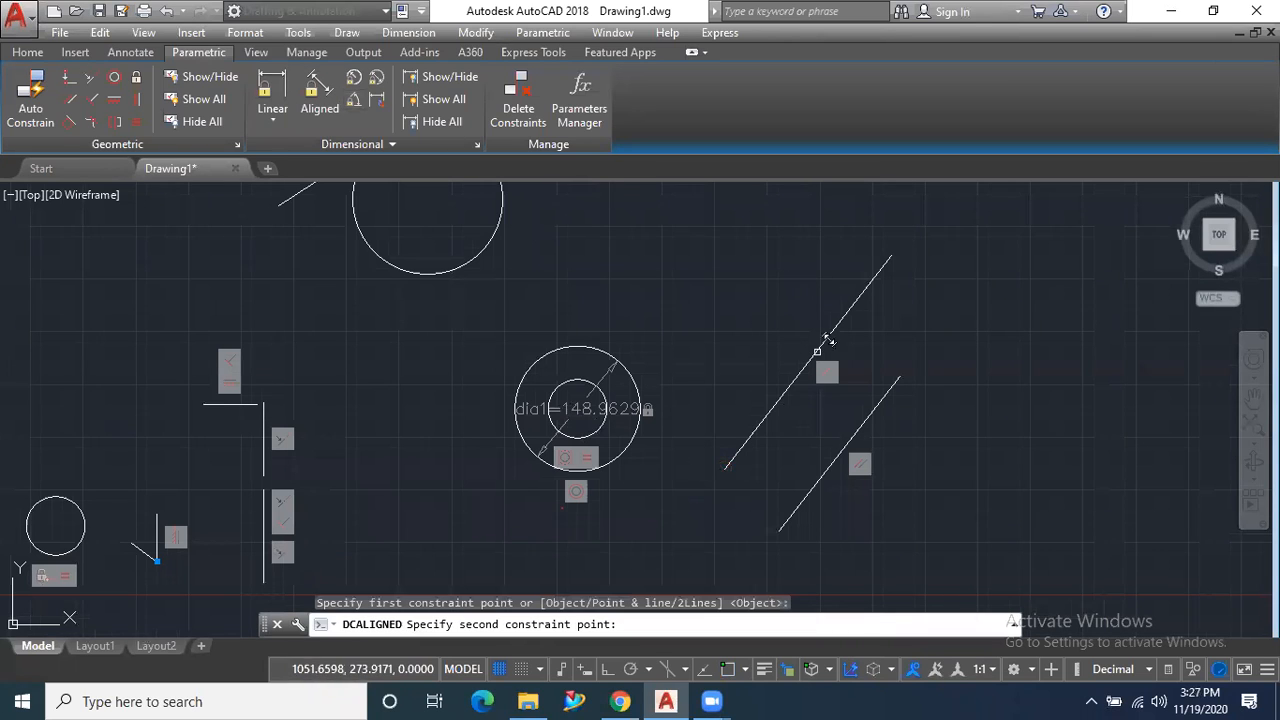
left_click(890, 256)
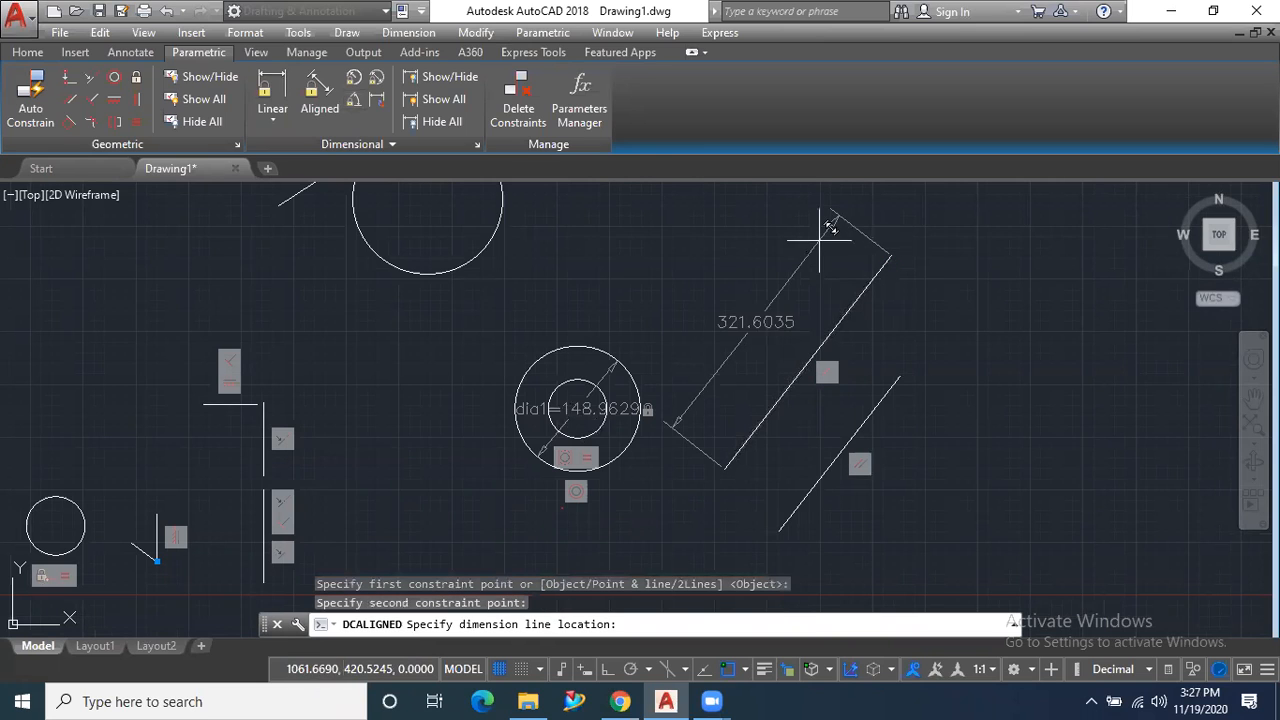
left_click(812, 277)
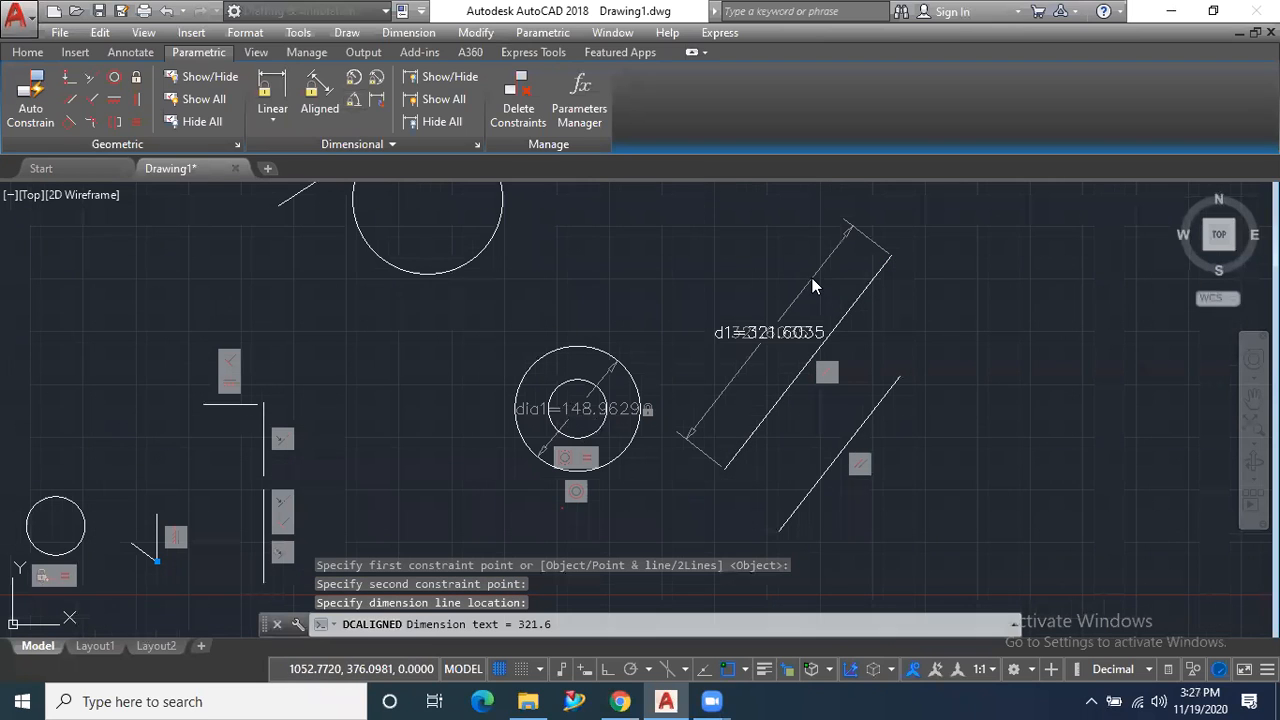
key("Return")
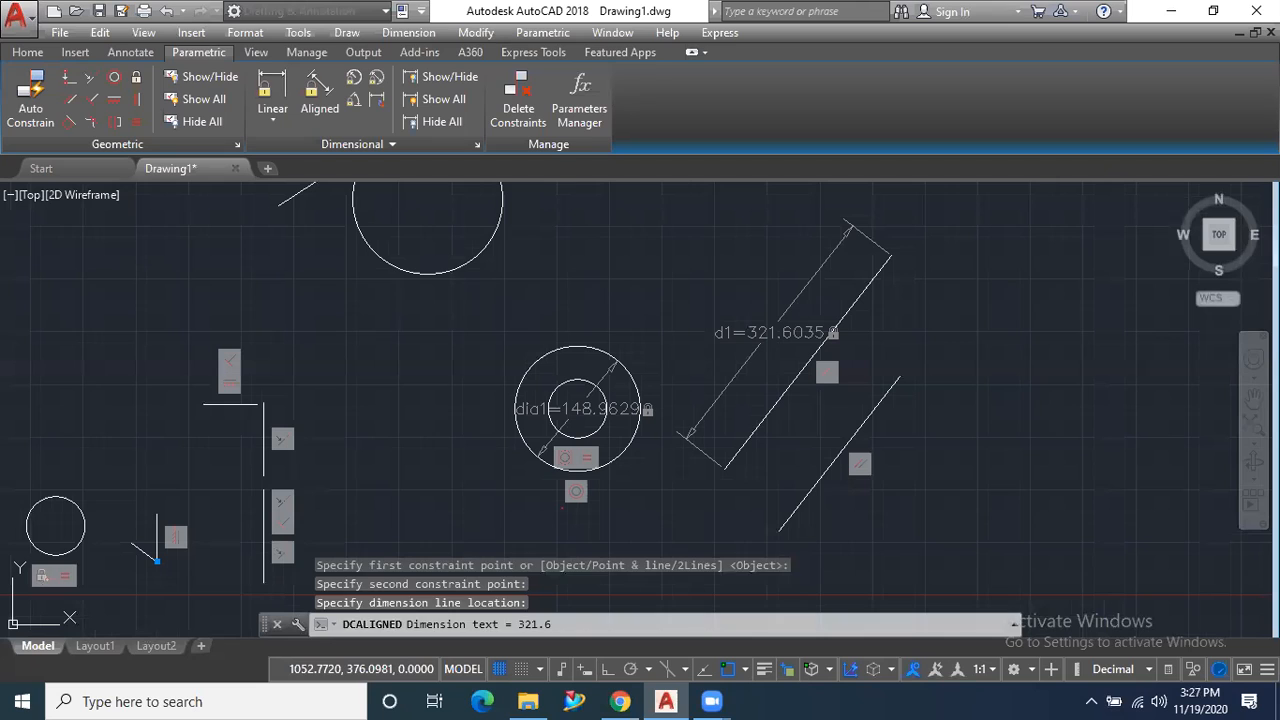
key("Return")
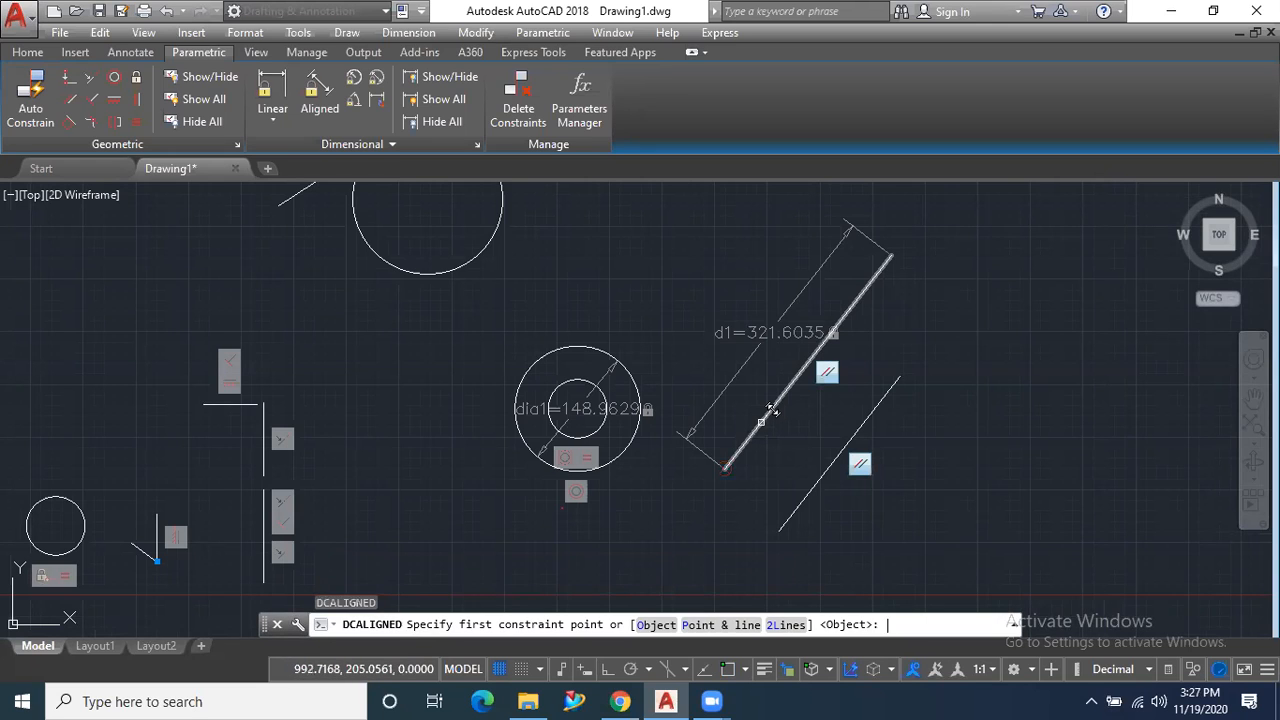
key("Return")
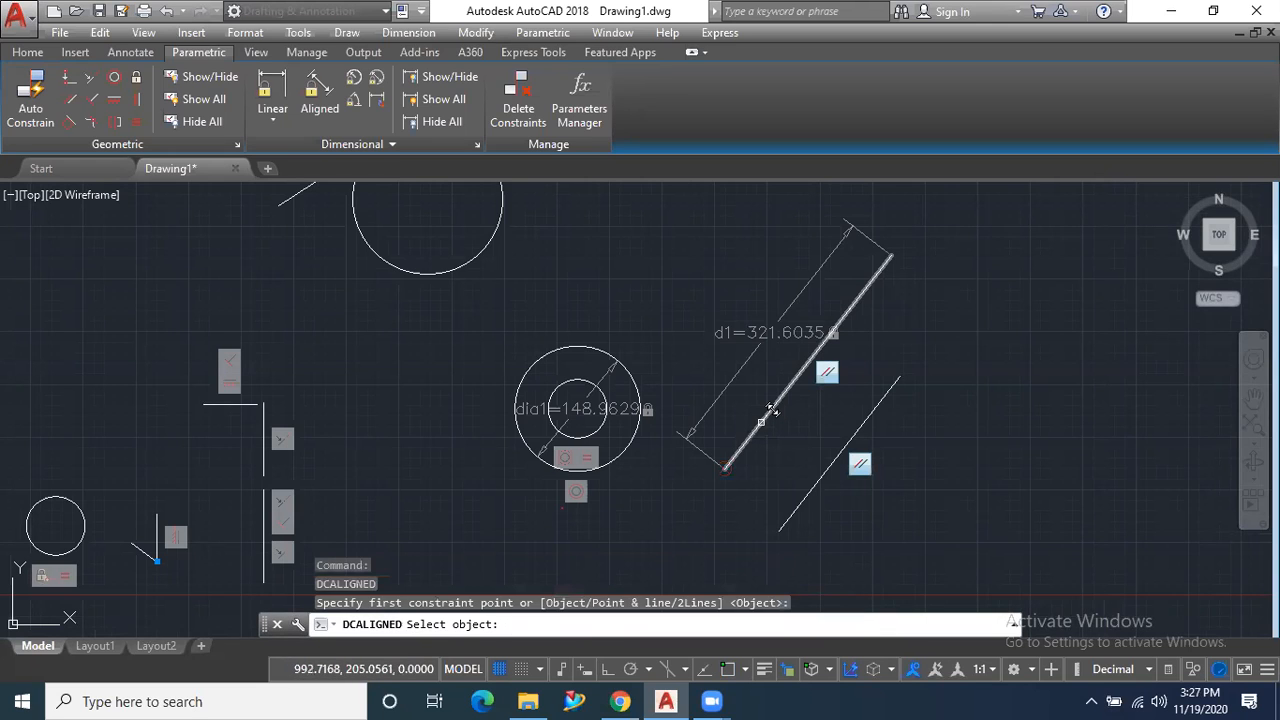
key("Escape")
key("Escape")
Stretch the lower endpoint of the left parallel line down and to the left, clear of its original position
left_click(737, 452)
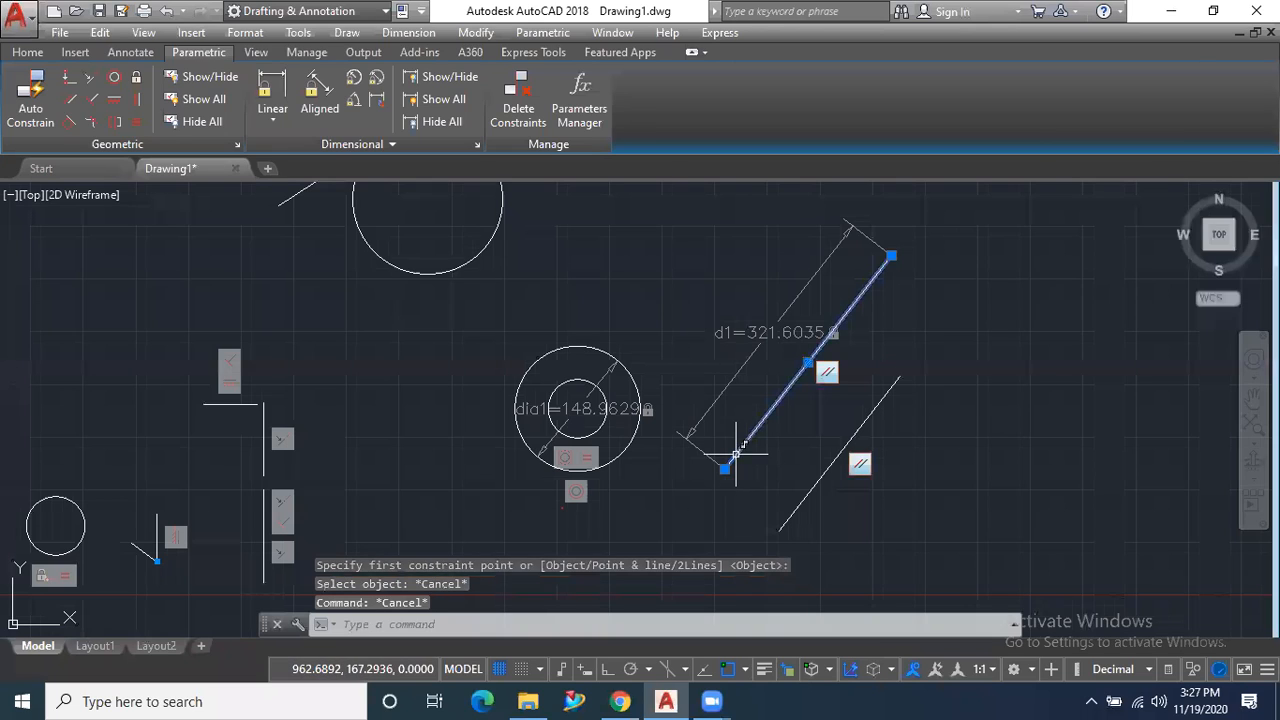
left_click(725, 468)
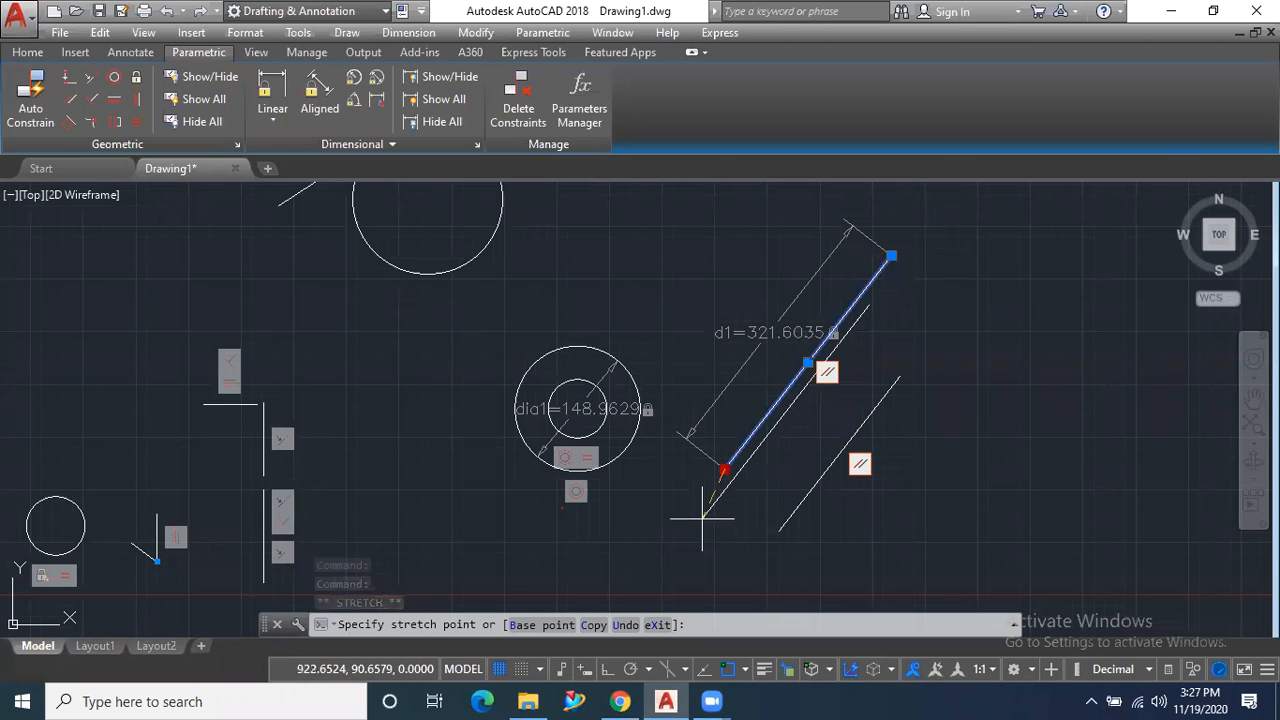
left_click(702, 518)
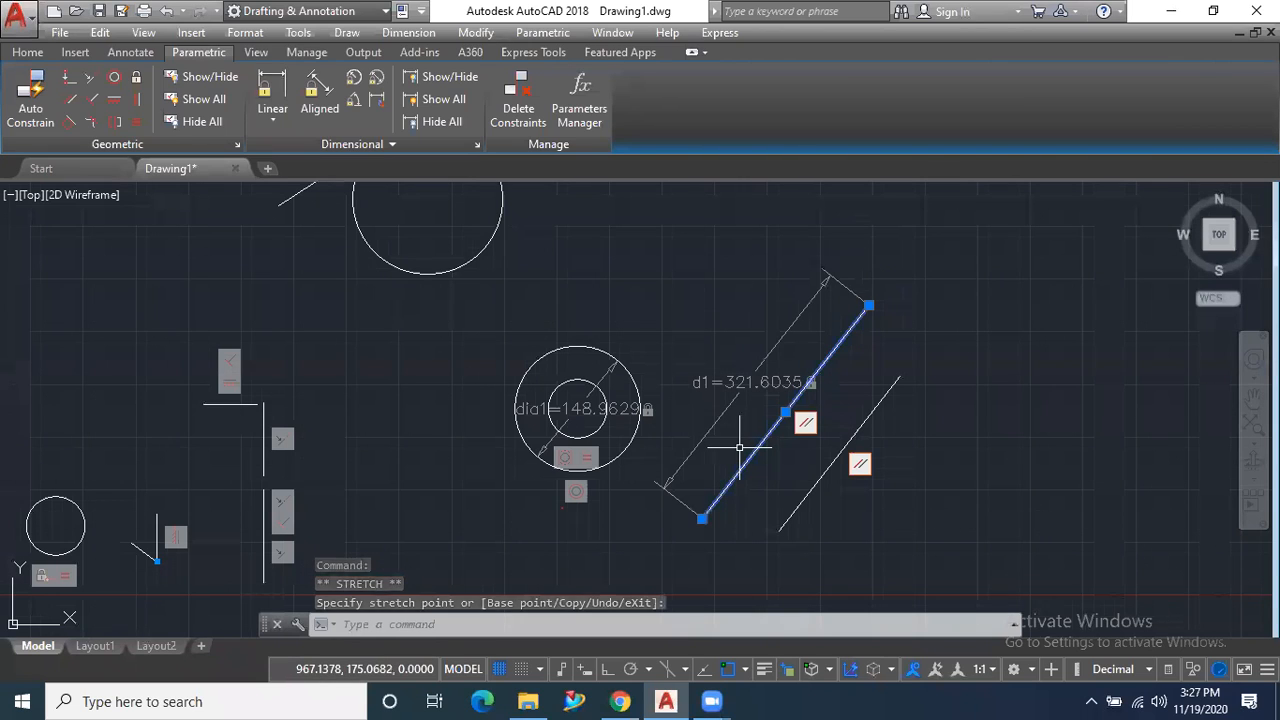
key("Escape")
key("Escape")
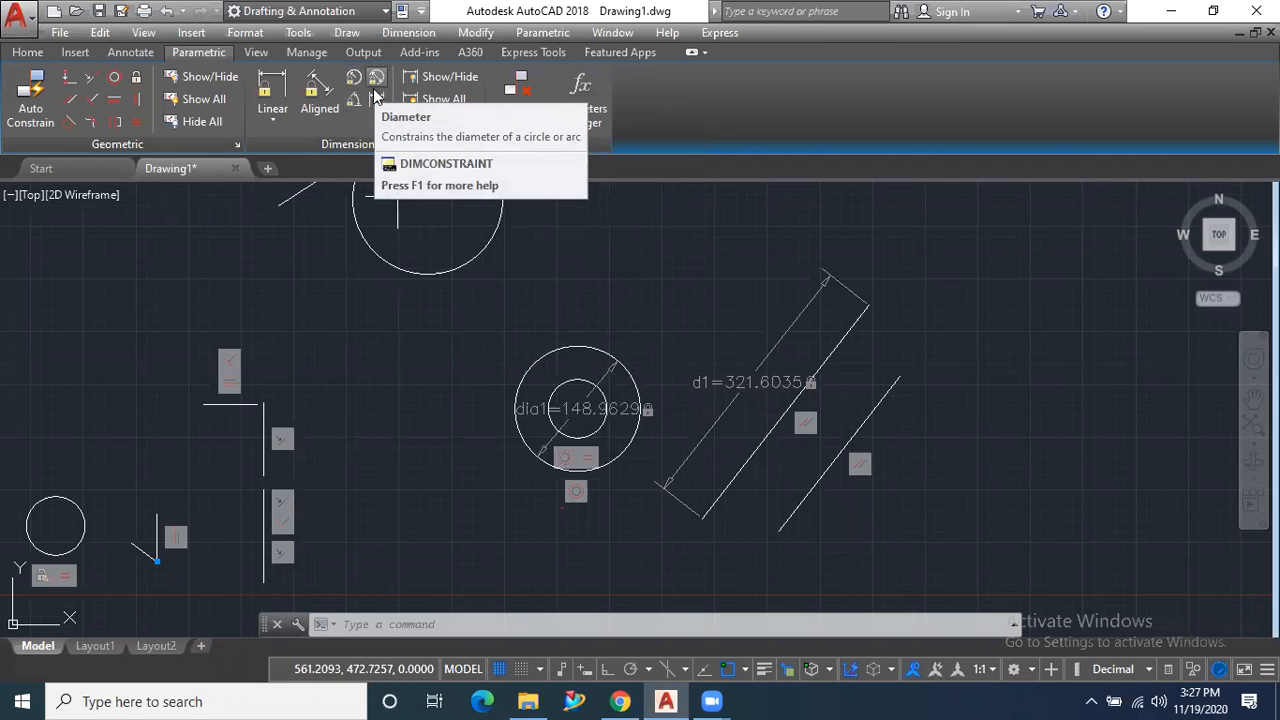
scroll(669, 425, "down", 2)
scroll(680, 500, "down", 1)
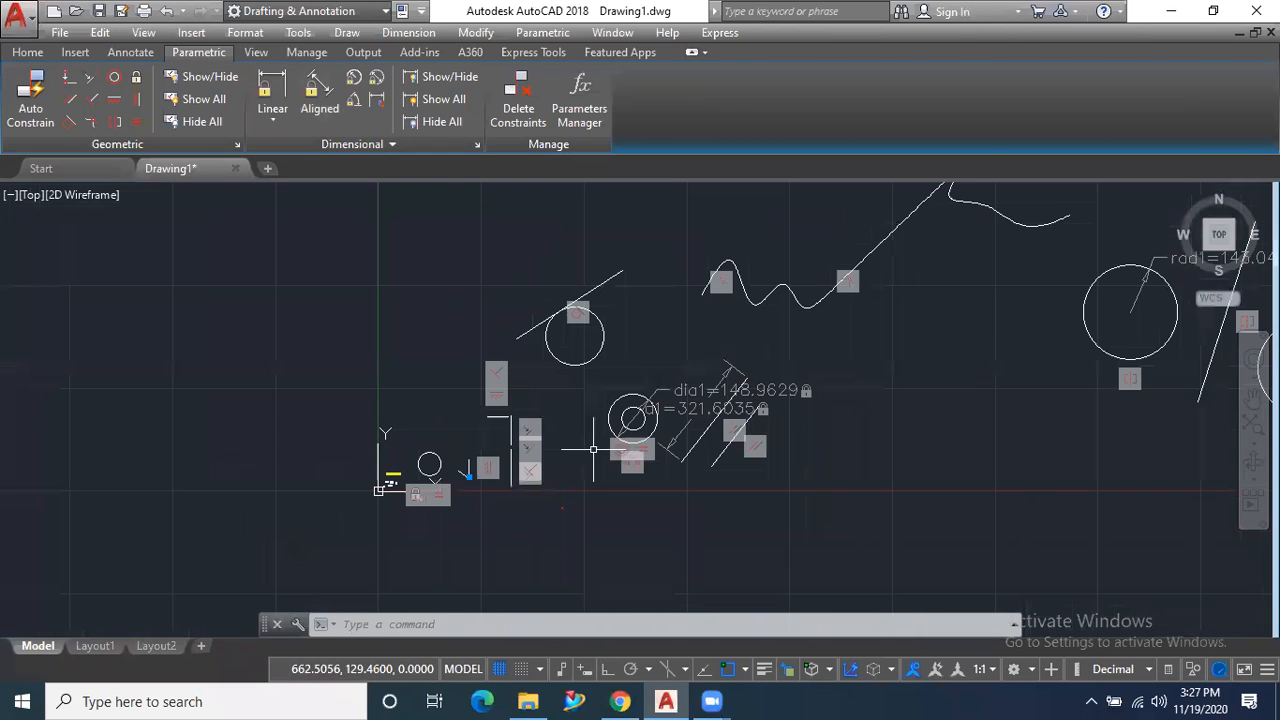
scroll(520, 440, "down", 2)
scroll(1097, 413, "up", 2)
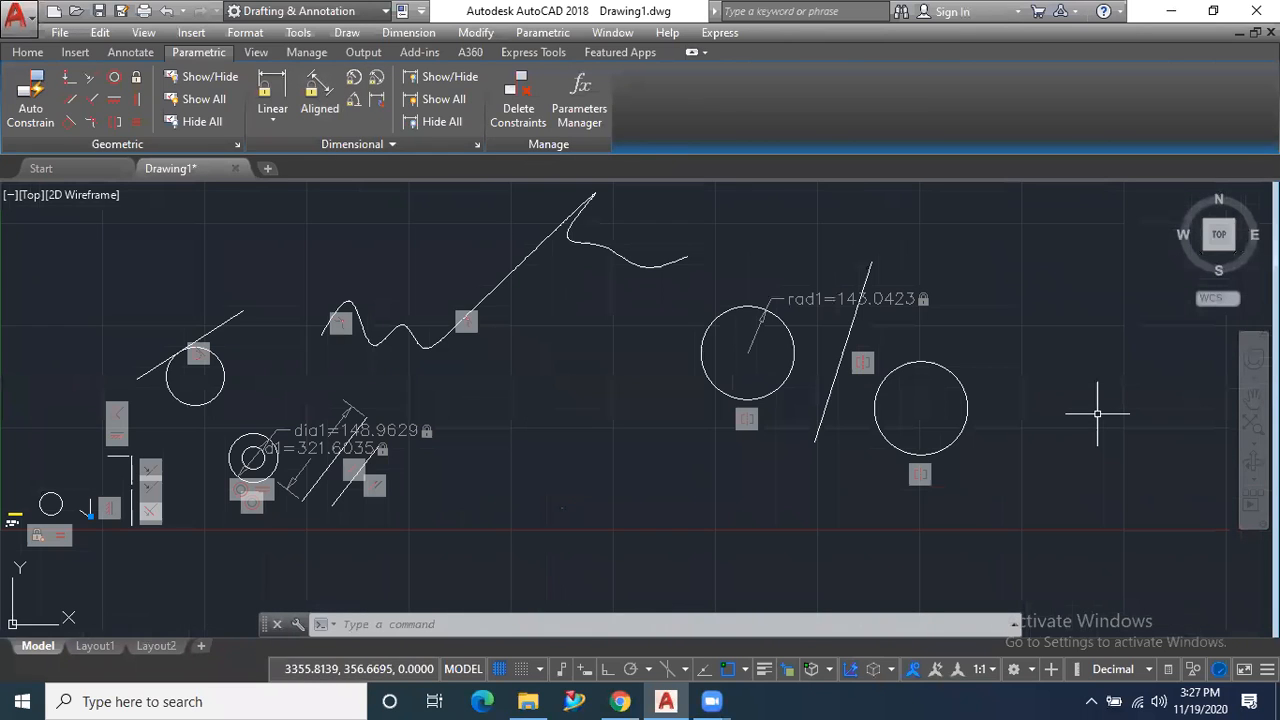
scroll(1097, 413, "down", 1)
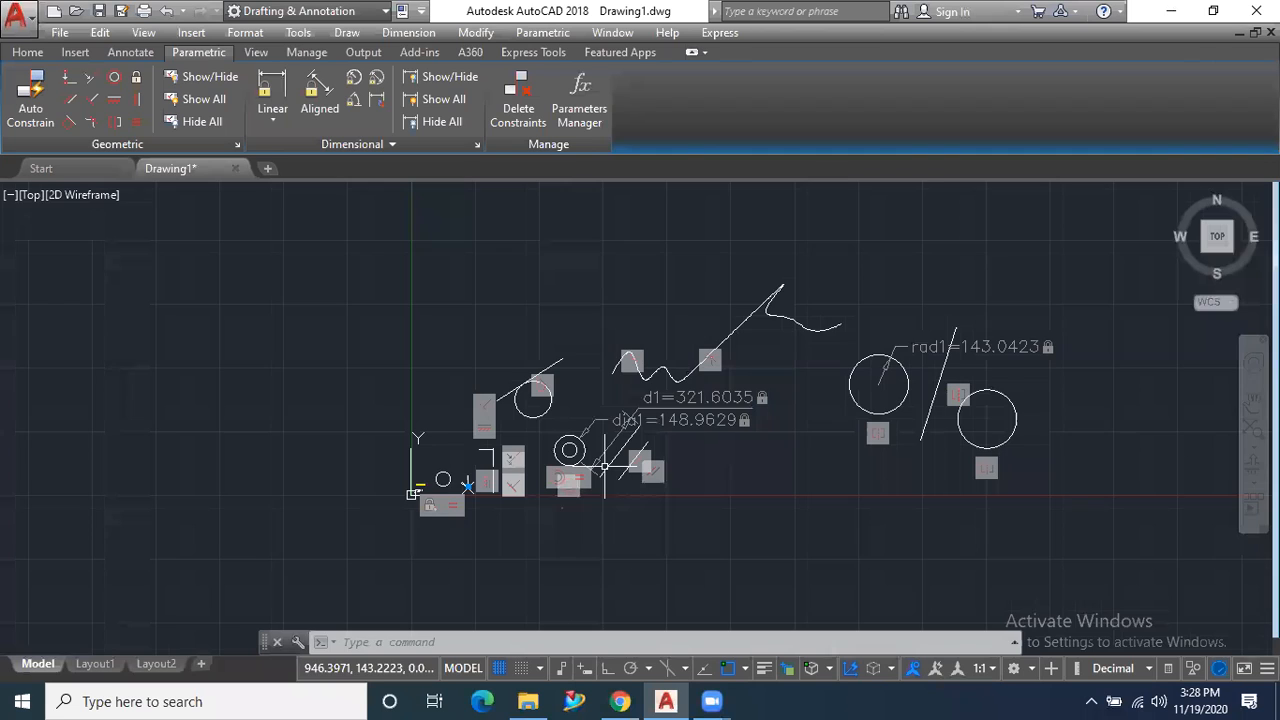
scroll(596, 476, "up", 6)
scroll(516, 474, "down", 5)
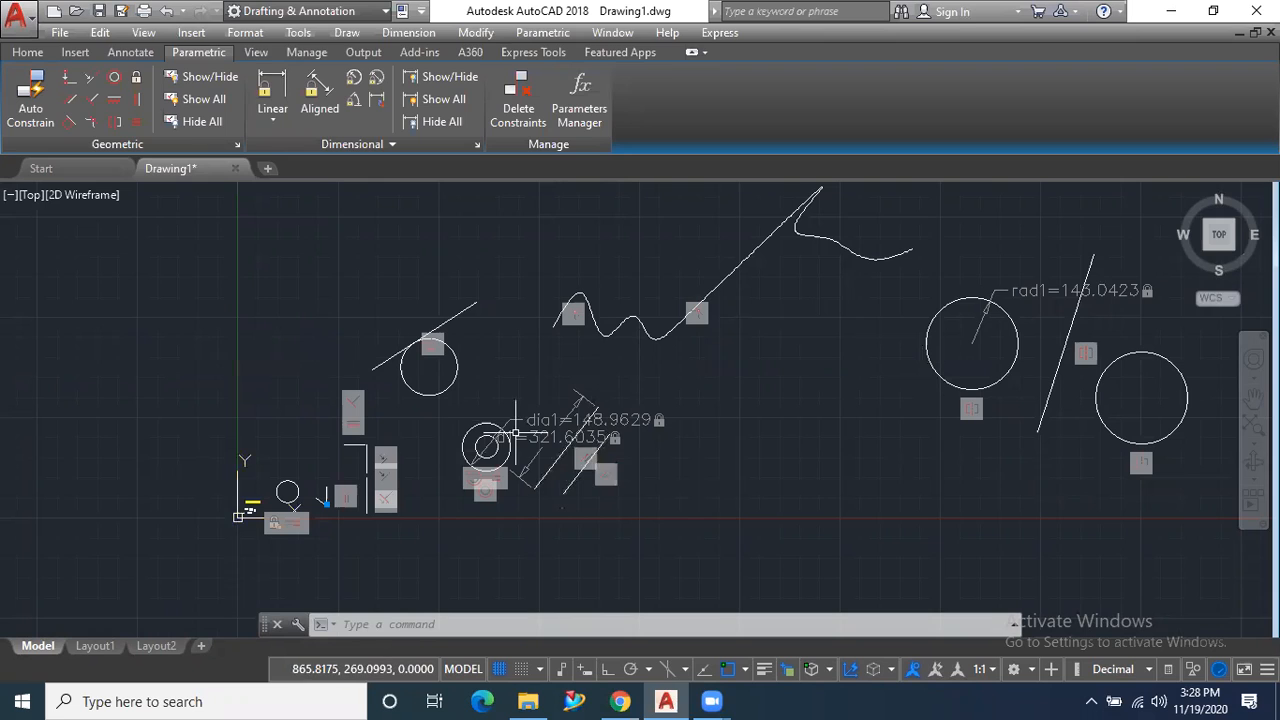
Hide all geometric constraint icons in the drawing, show them again and hide them once more
left_click(197, 122)
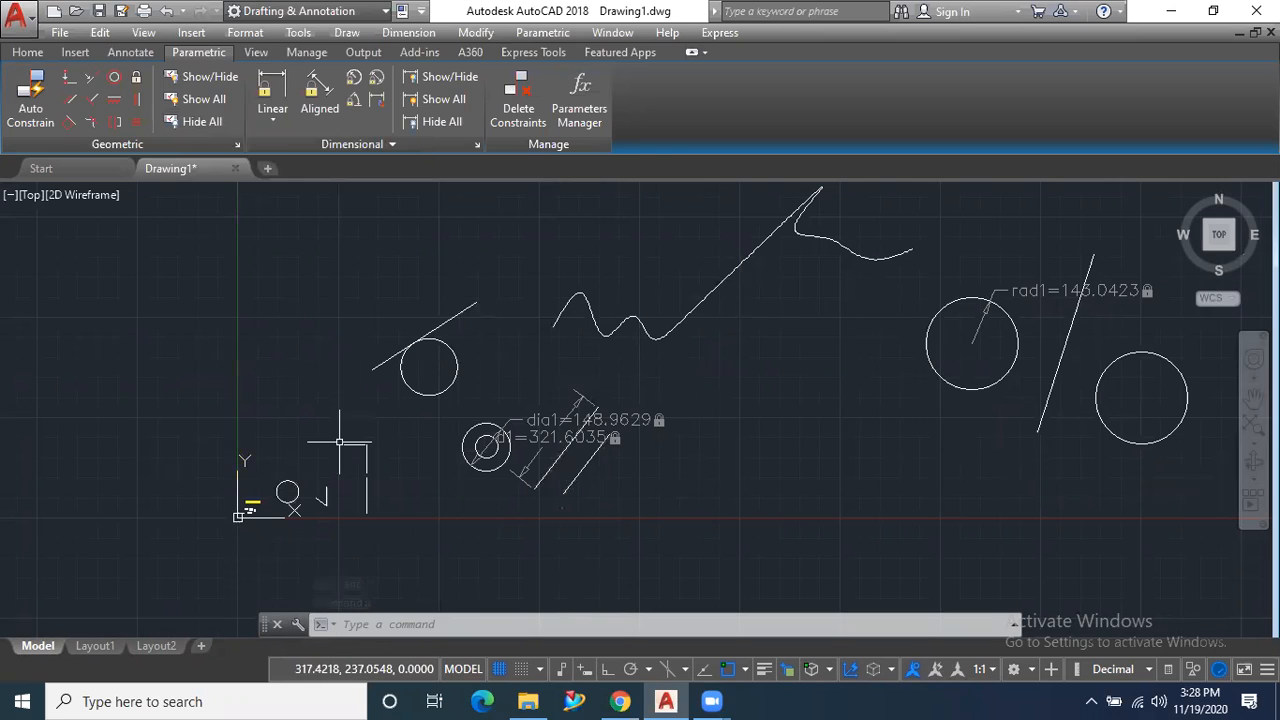
left_click(199, 100)
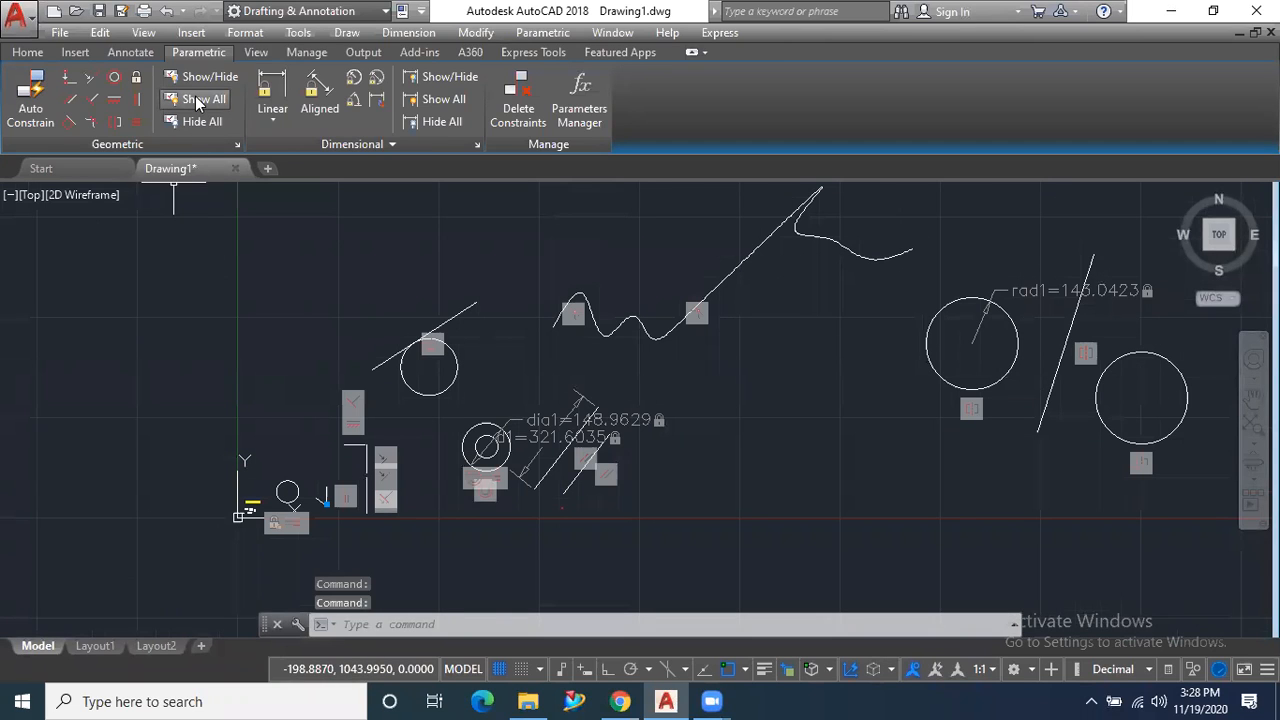
left_click(203, 122)
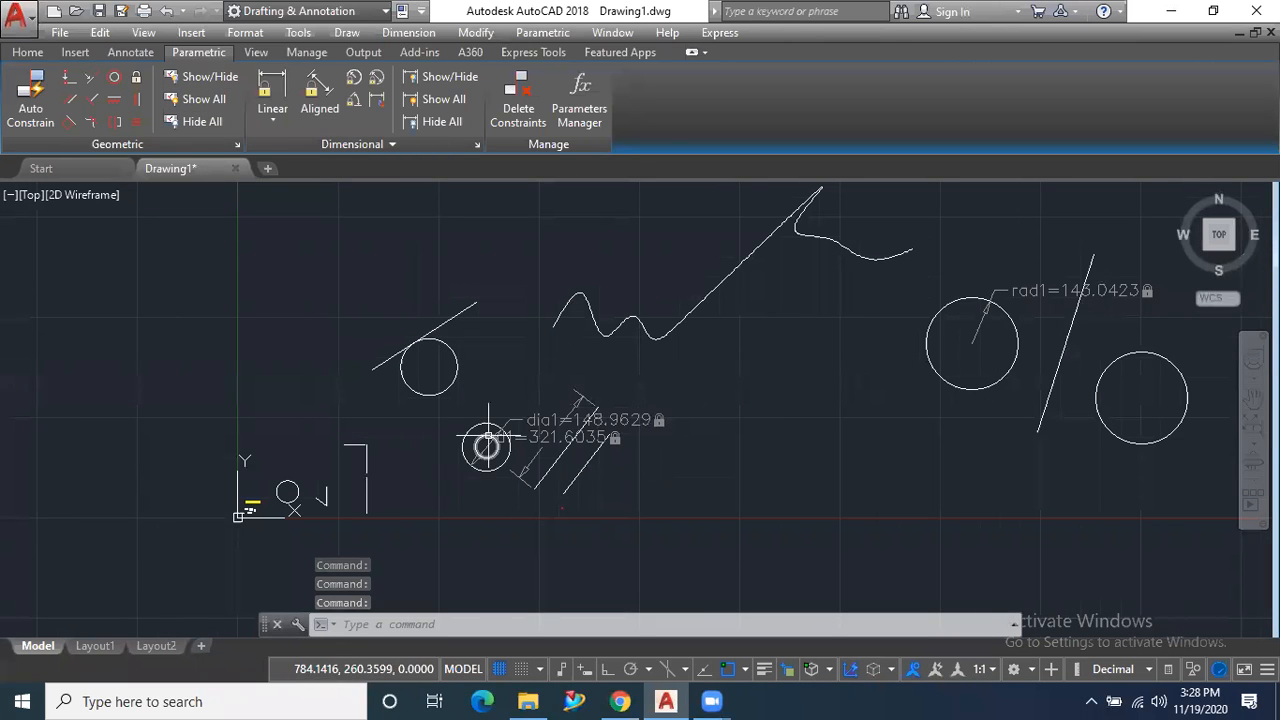
Hide all dimensional constraints, then restore the display of all dimensional and geometric constraints
left_click(446, 124)
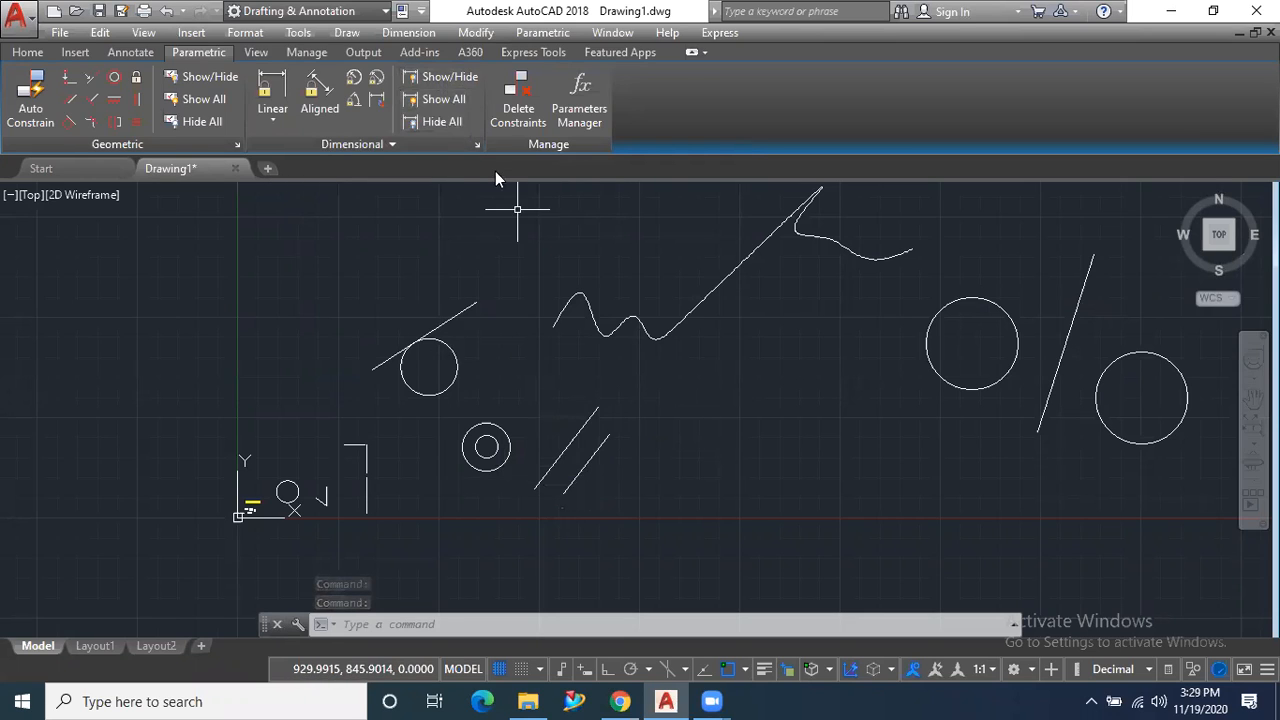
left_click(424, 106)
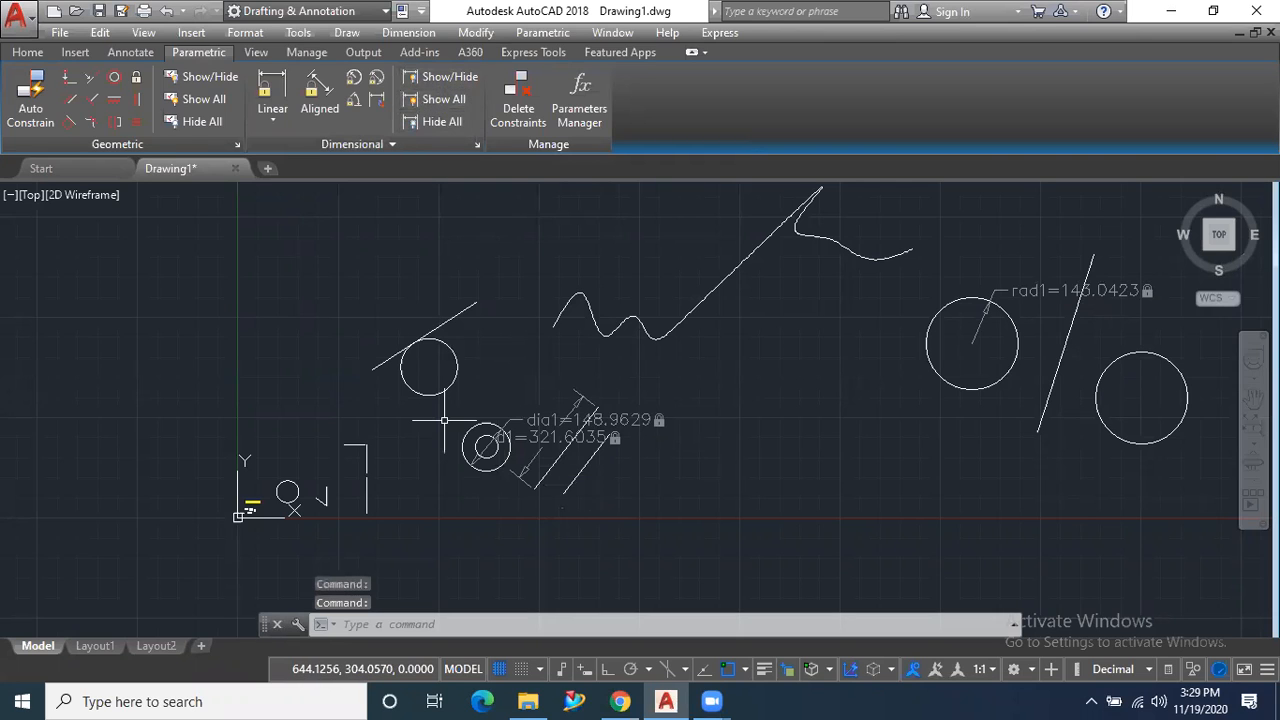
scroll(490, 443, "down", 1)
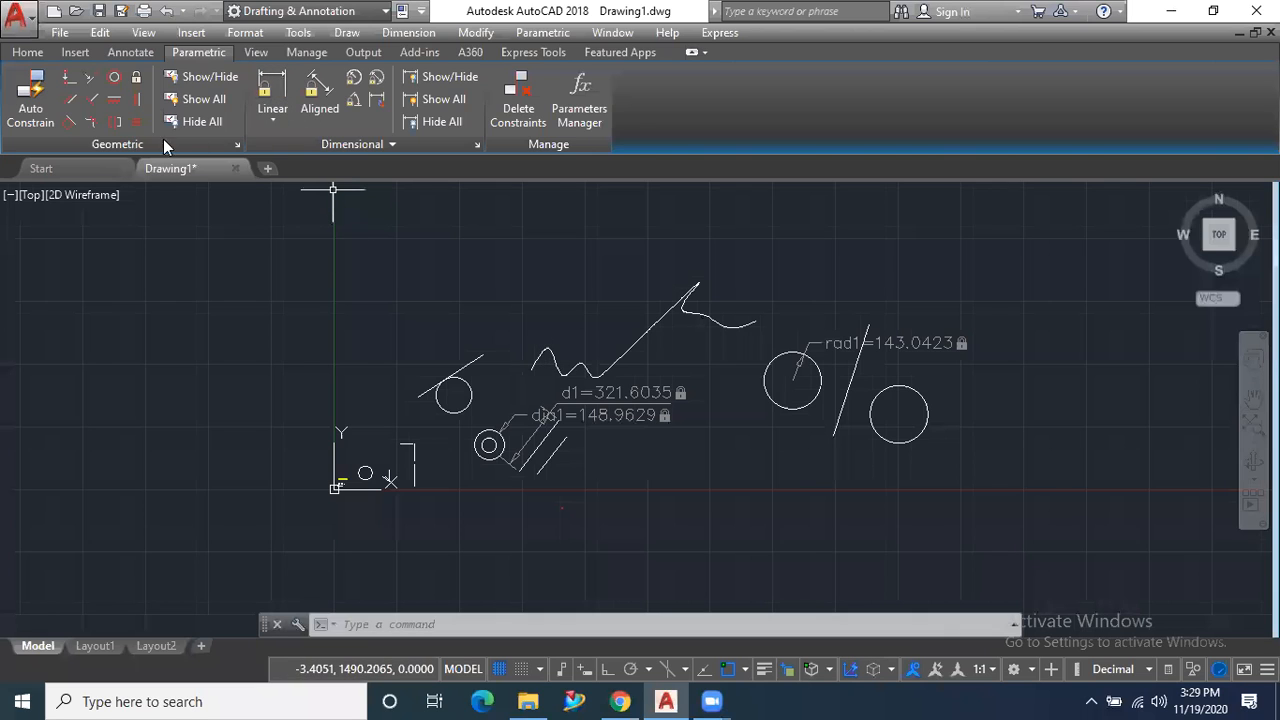
left_click(194, 99)
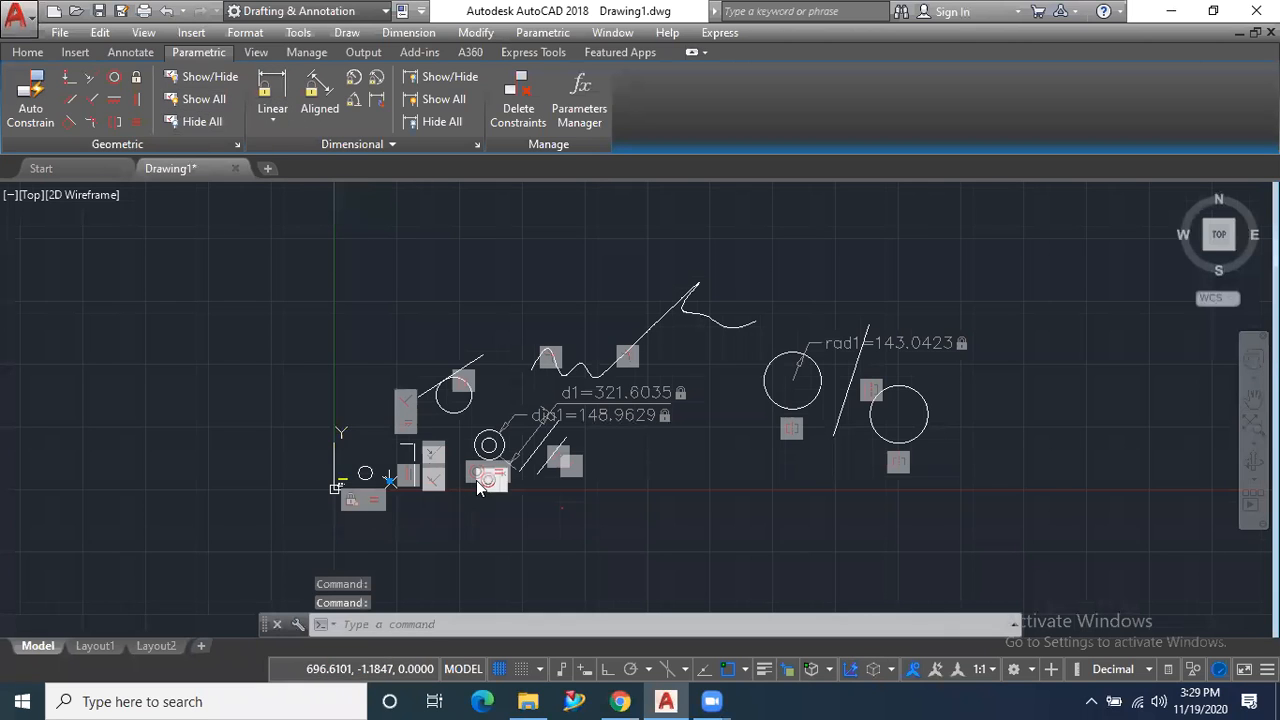
Hide only the concentric circles' geometric constraint icons, then show all geometric constraints again
scroll(482, 478, "up", 5)
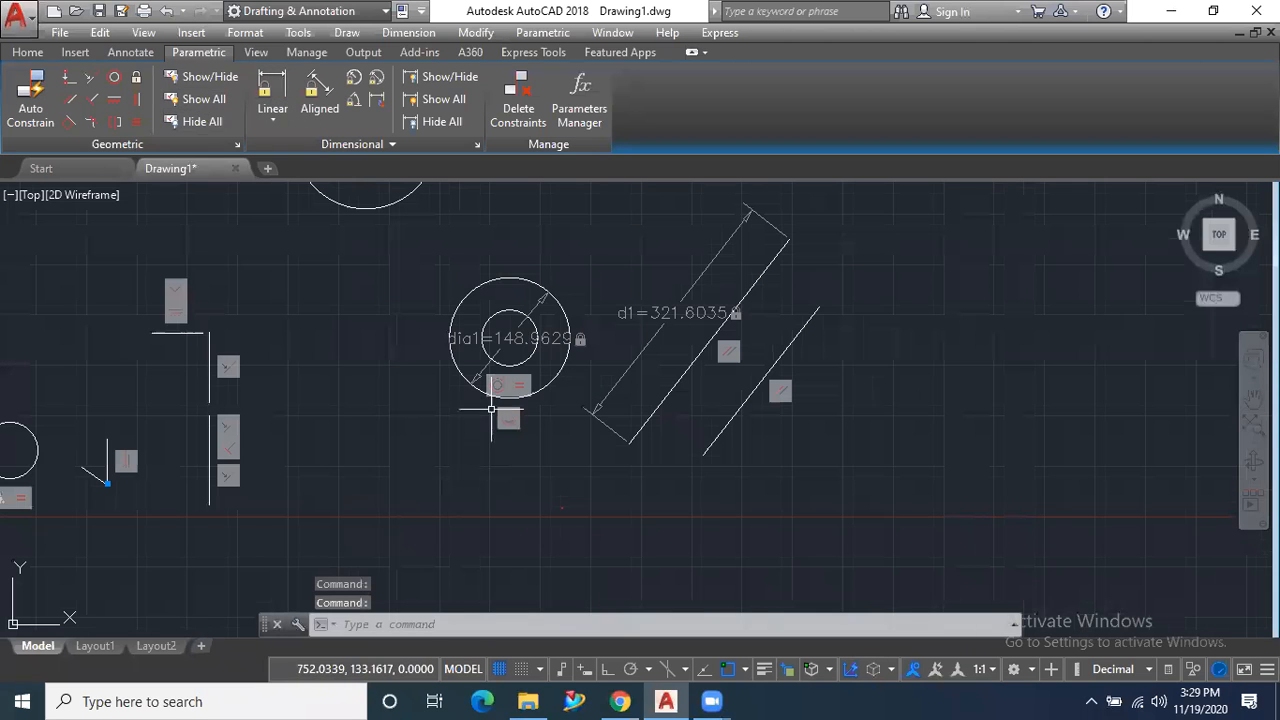
left_click(535, 385)
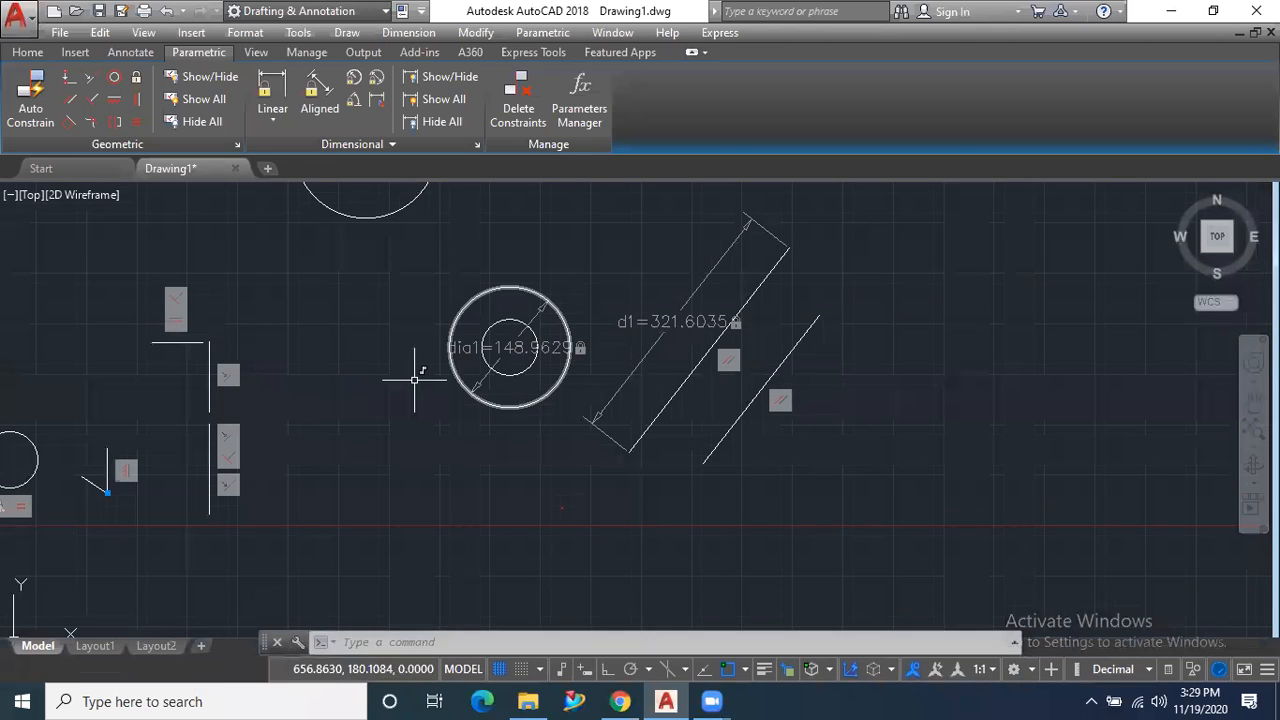
left_click(220, 100)
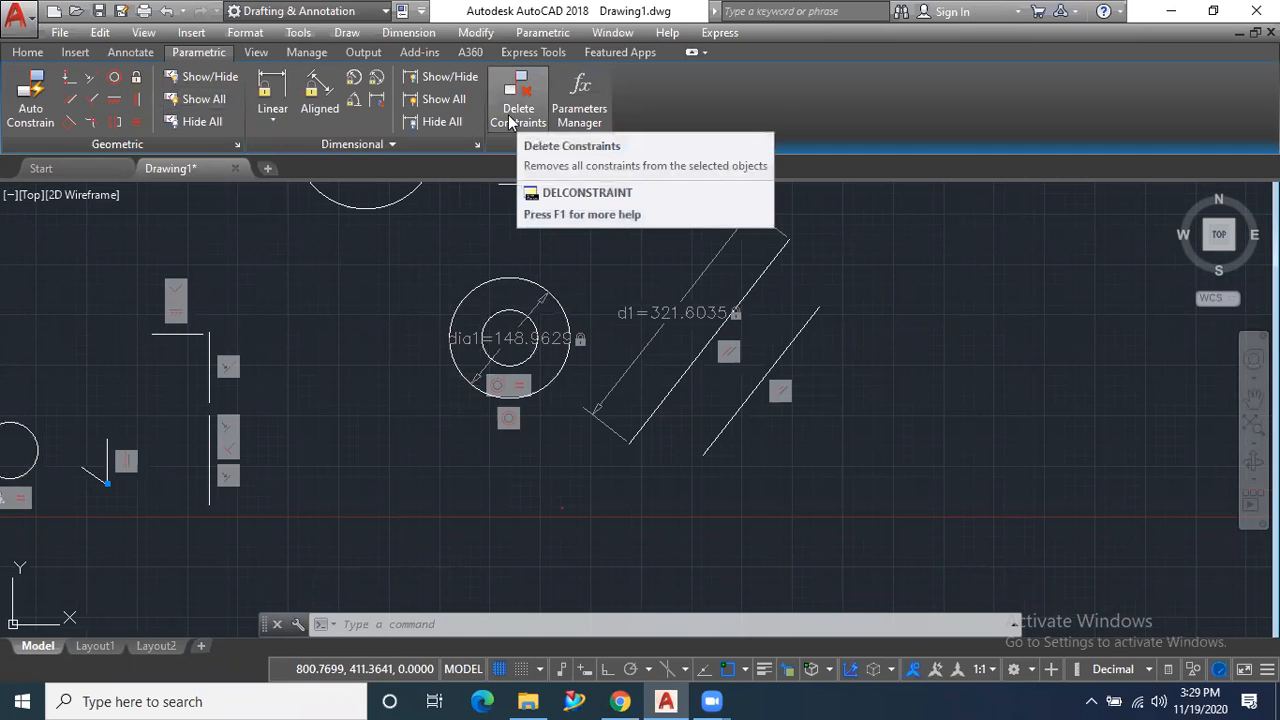
Delete all constraints from the right line of the parallel pair
left_click(509, 121)
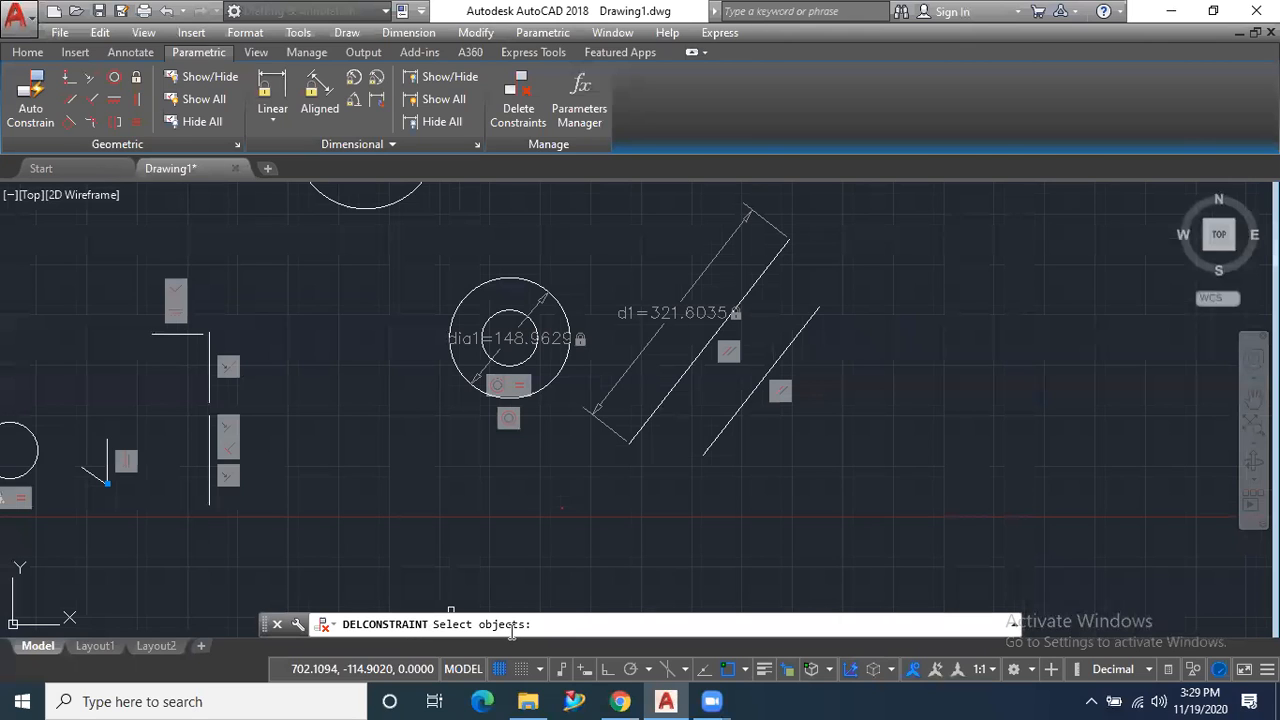
left_click(755, 388)
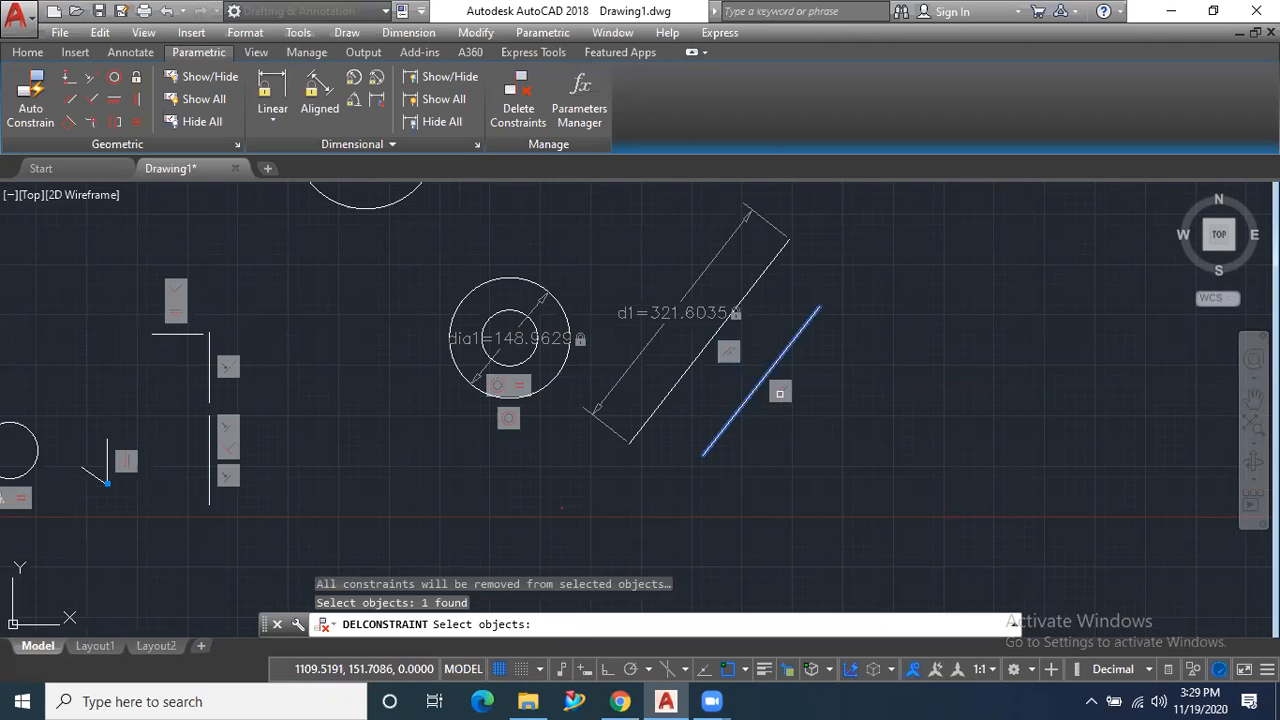
key("Return")
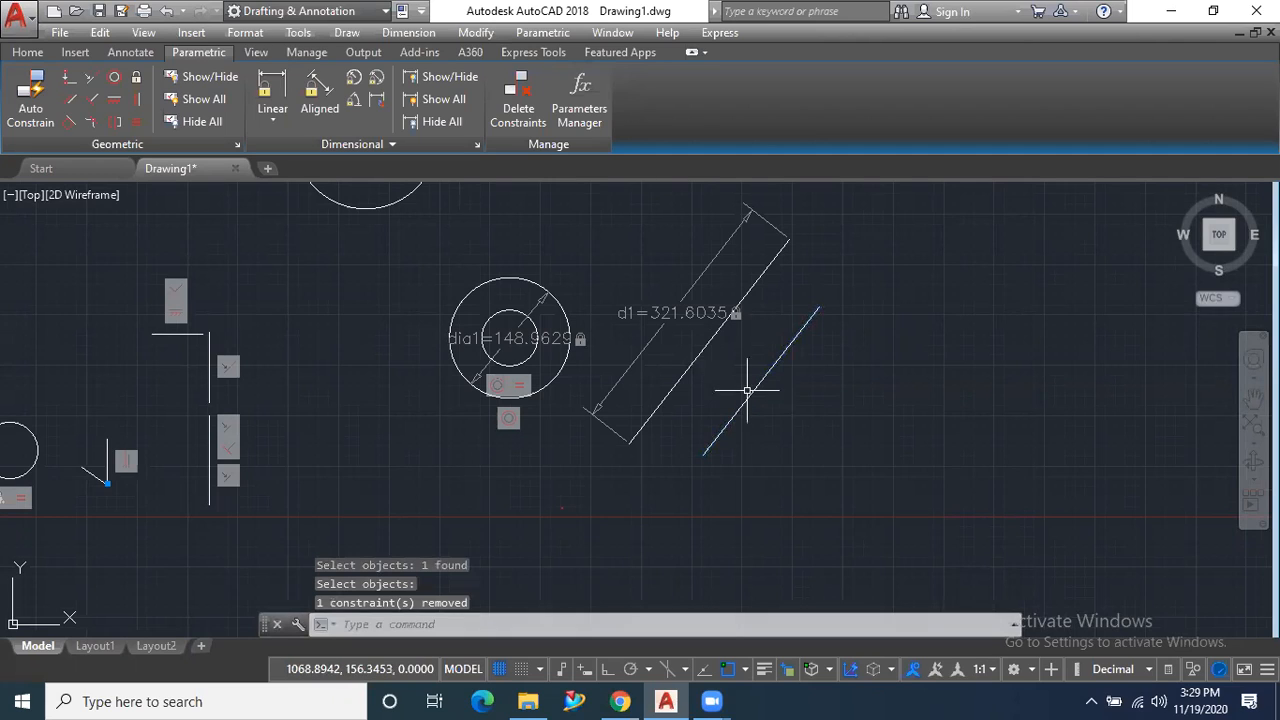
Move the freed right line by its midpoint to the area left of and below the concentric circles
left_click(748, 402)
left_click(761, 381)
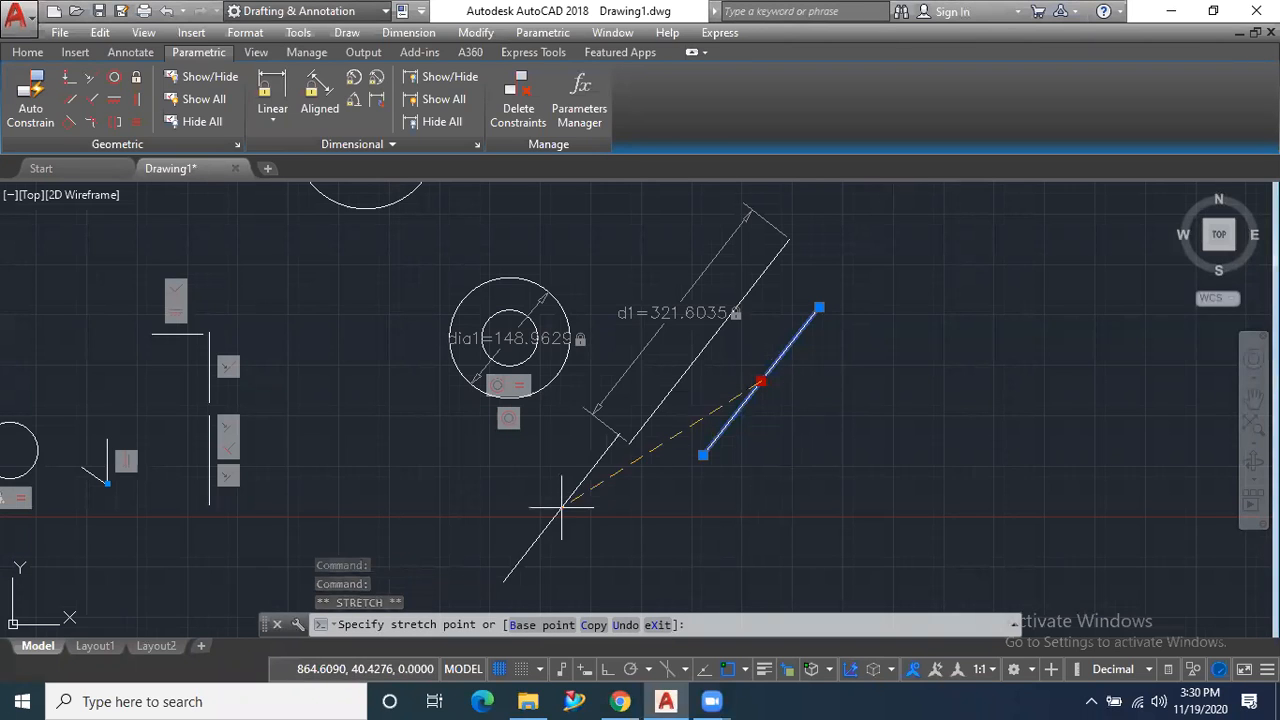
left_click(350, 472)
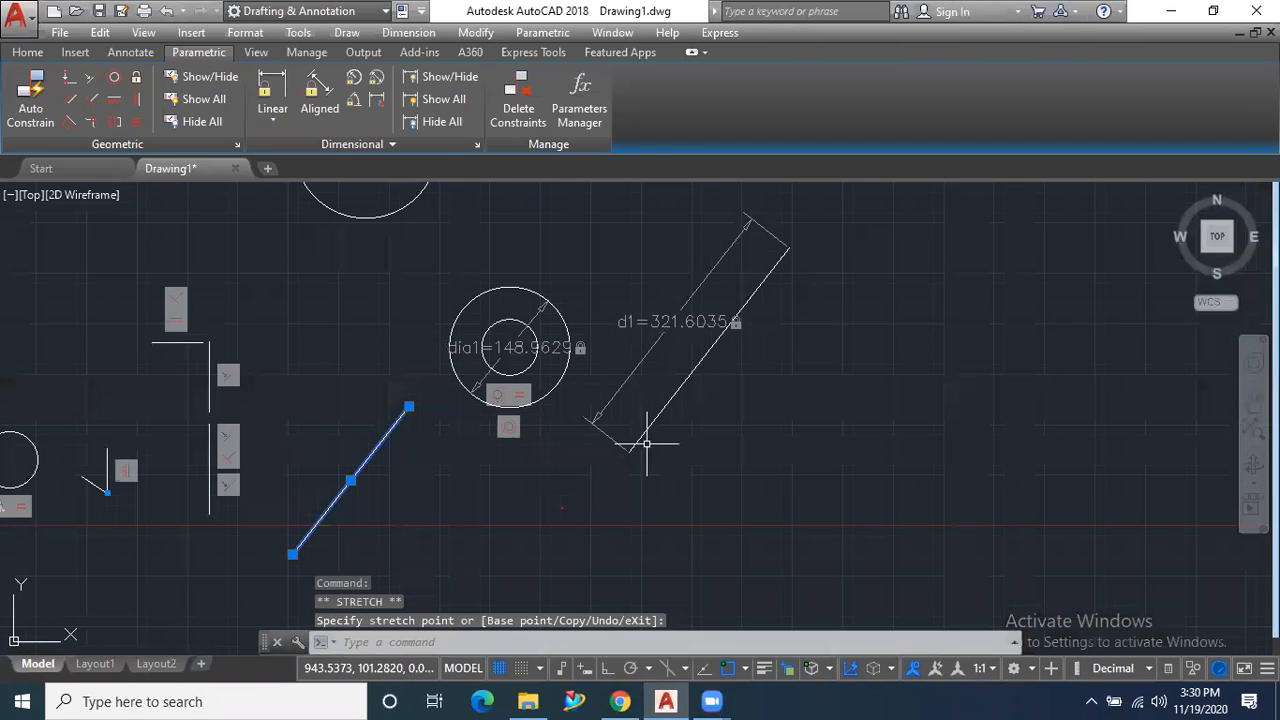
Move the line carrying the aligned dimensional constraint by its midpoint, farther right and down from the concentric circles
scroll(693, 398, "up", 3)
left_click(636, 389)
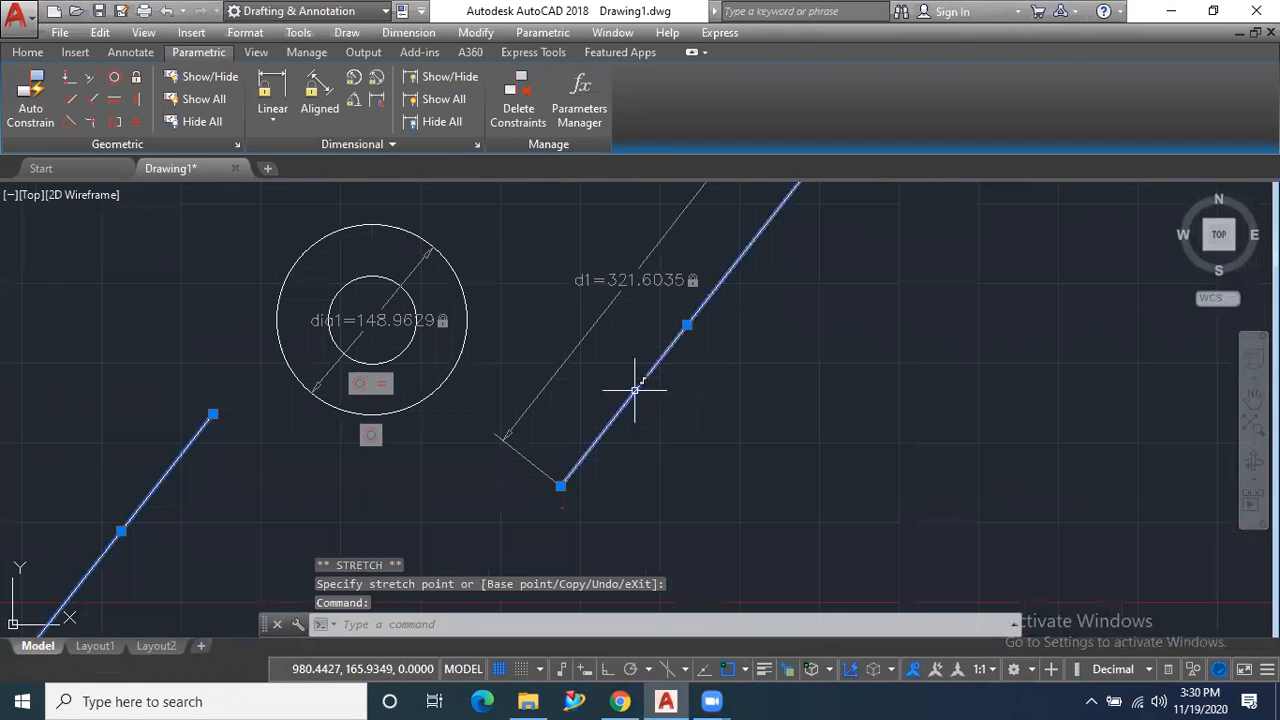
left_click(693, 320)
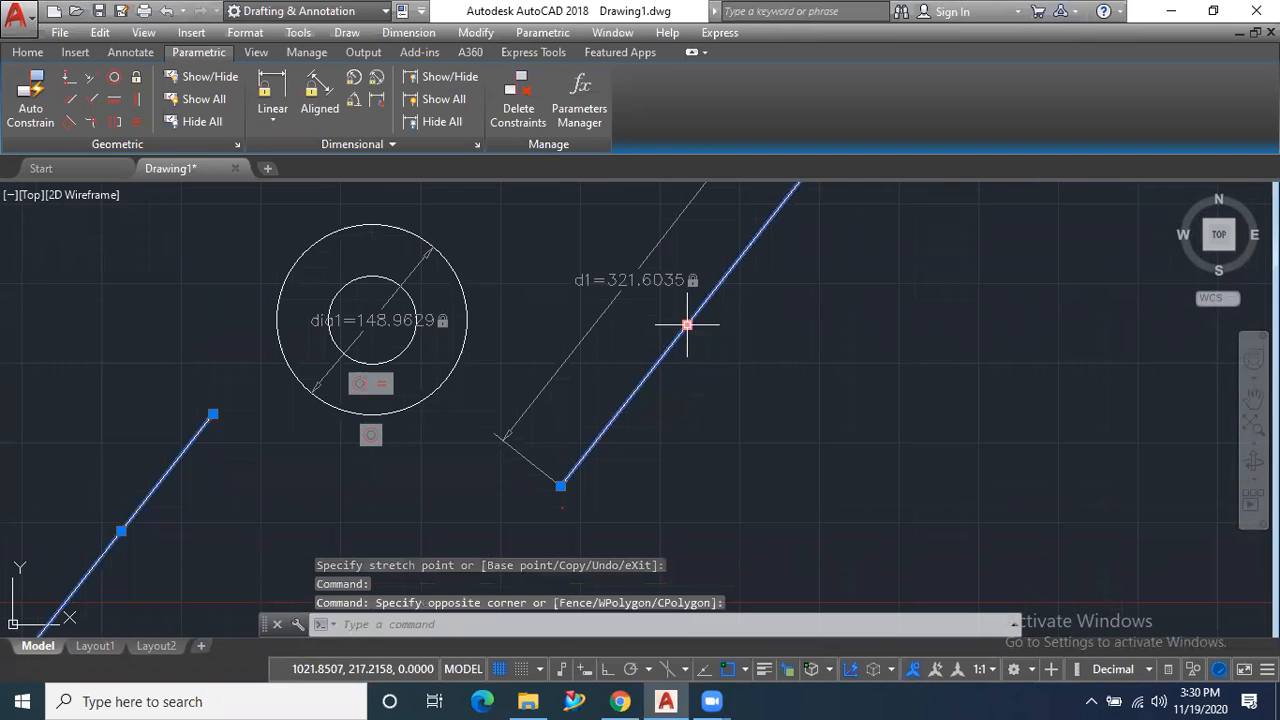
left_click(686, 324)
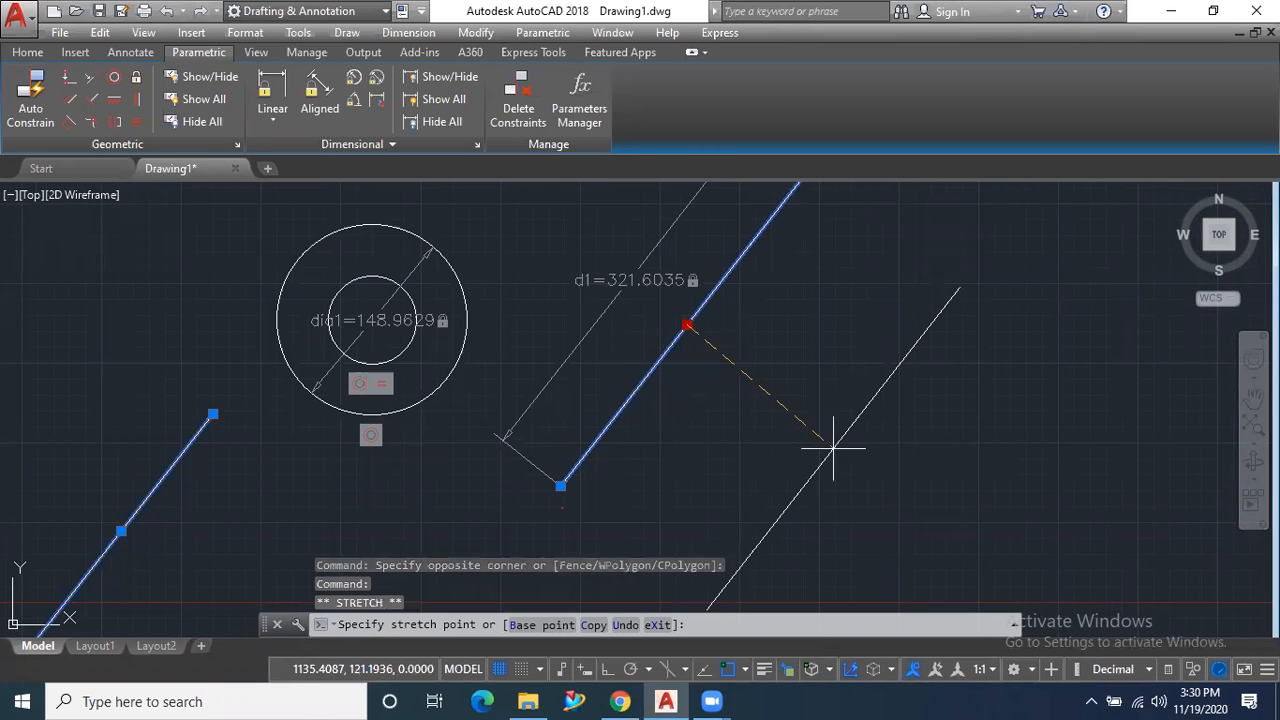
scroll(816, 441, "down", 5)
scroll(686, 409, "down", 2)
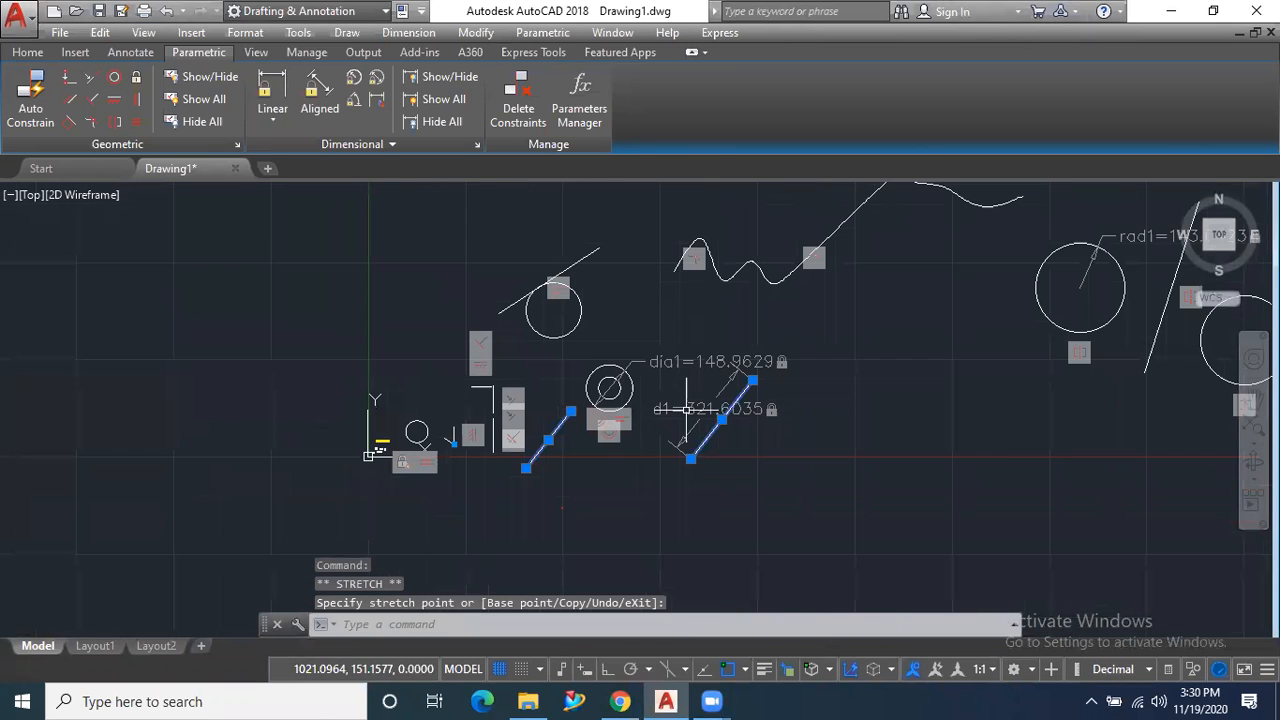
key("Escape")
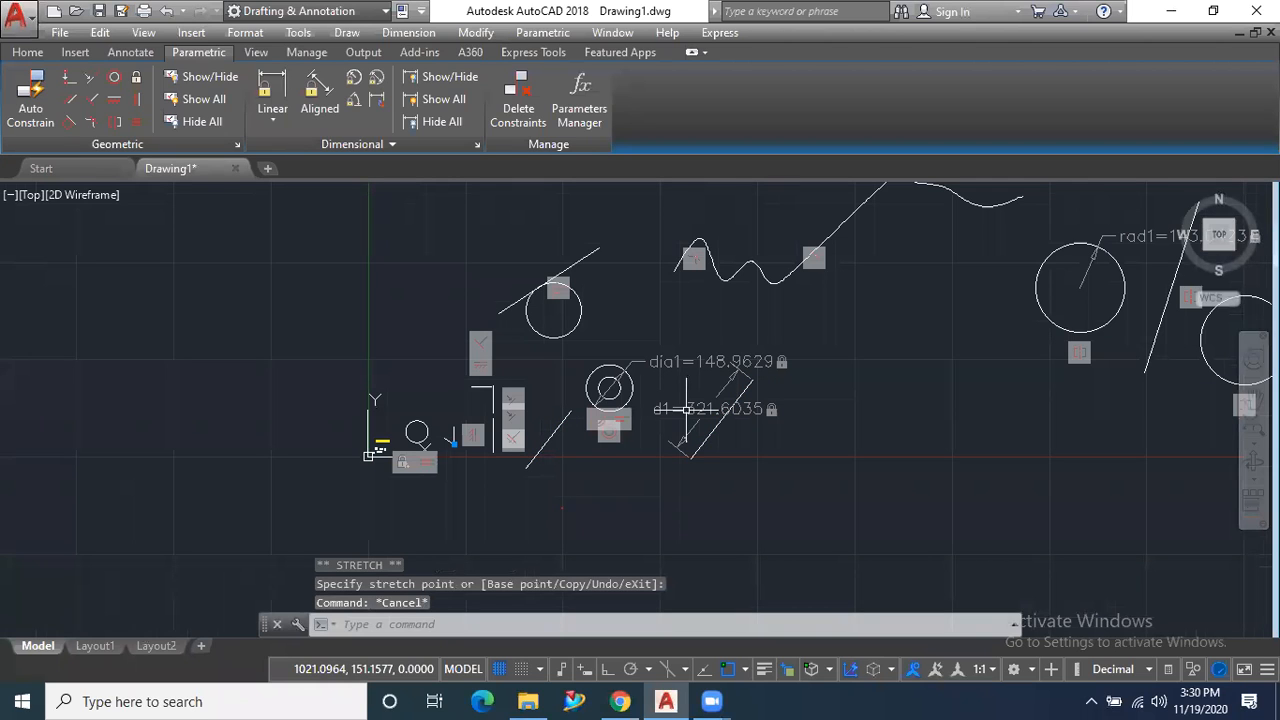
Delete all geometric and dimensional constraints from the two concentric circles
scroll(608, 402, "up", 10)
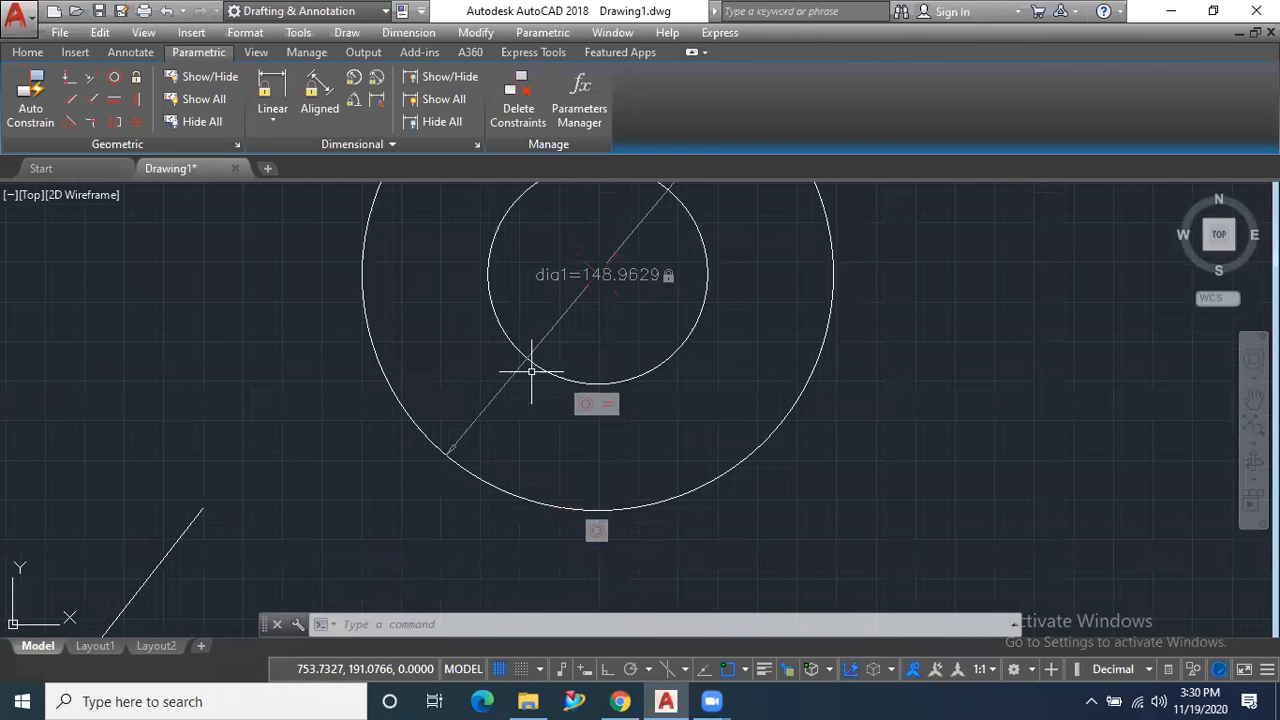
scroll(537, 497, "down", 2)
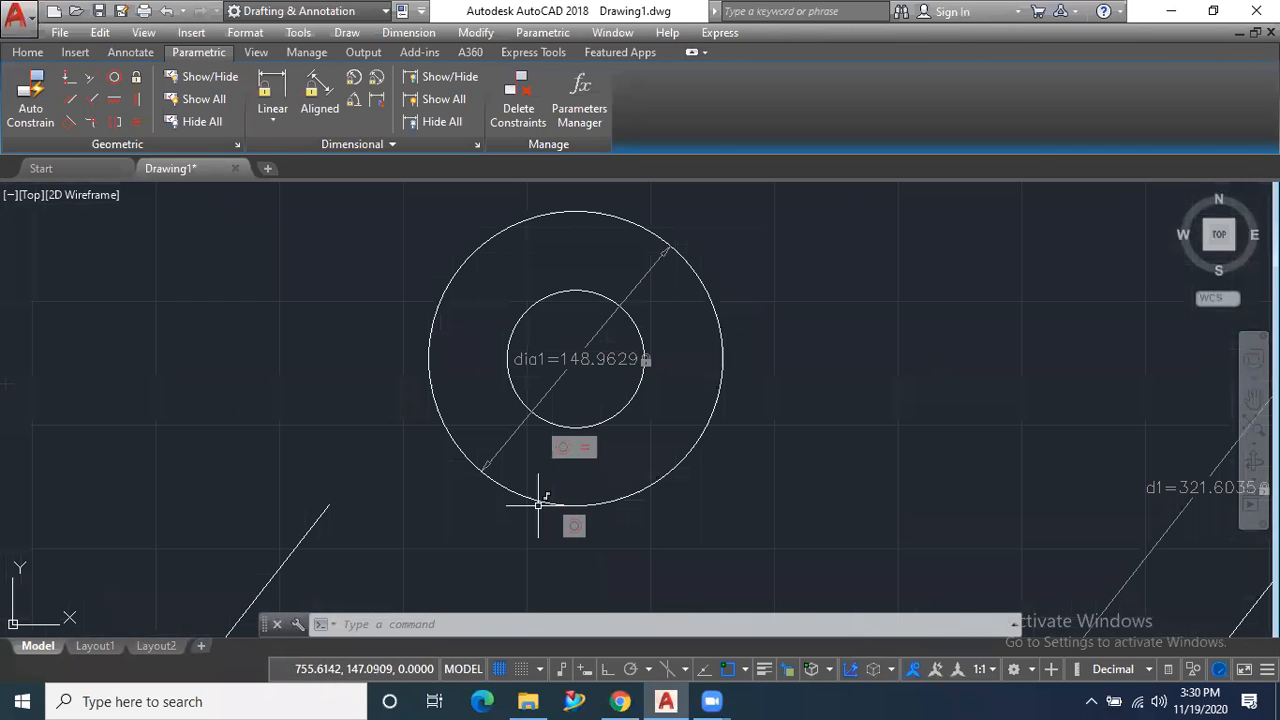
left_click(512, 112)
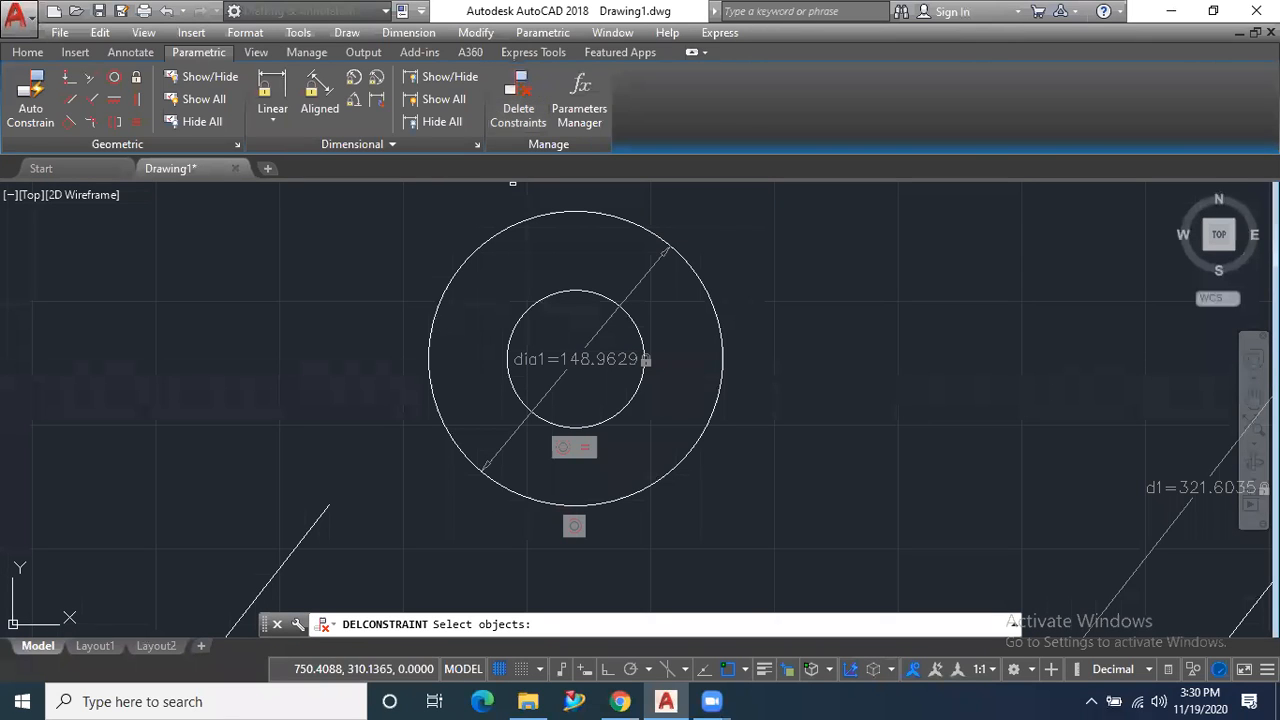
left_click(794, 237)
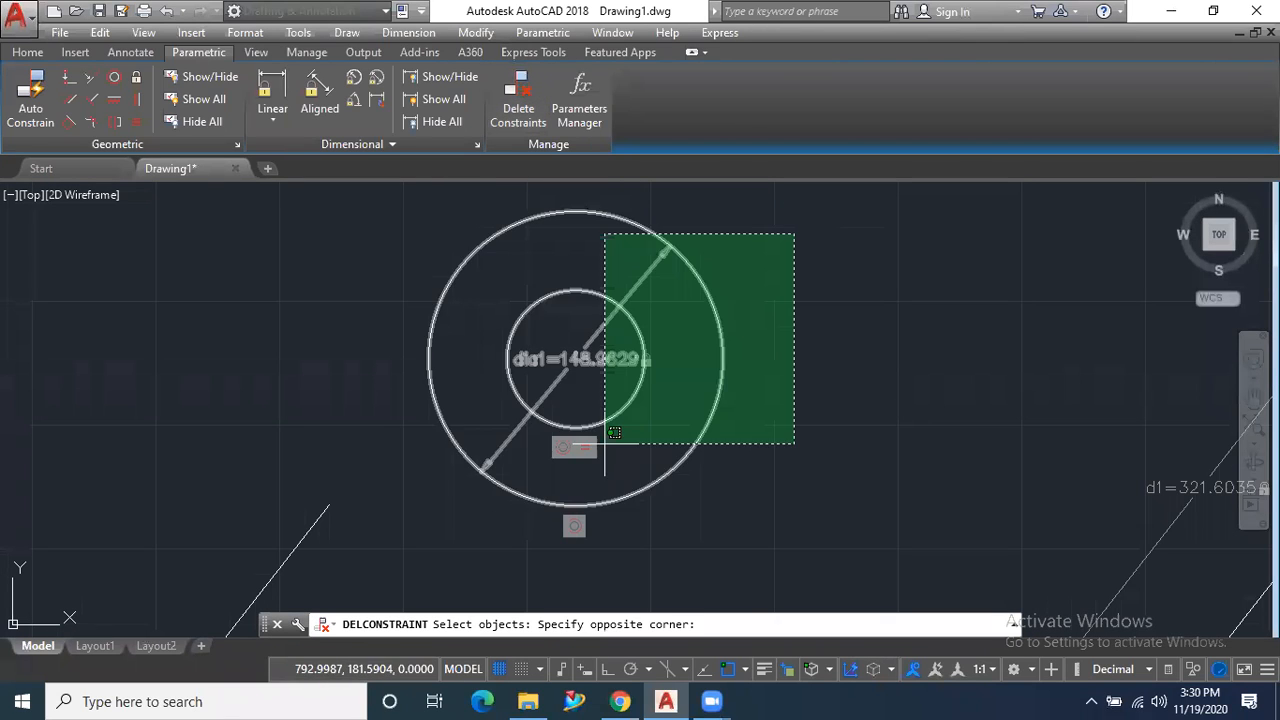
left_click(415, 508)
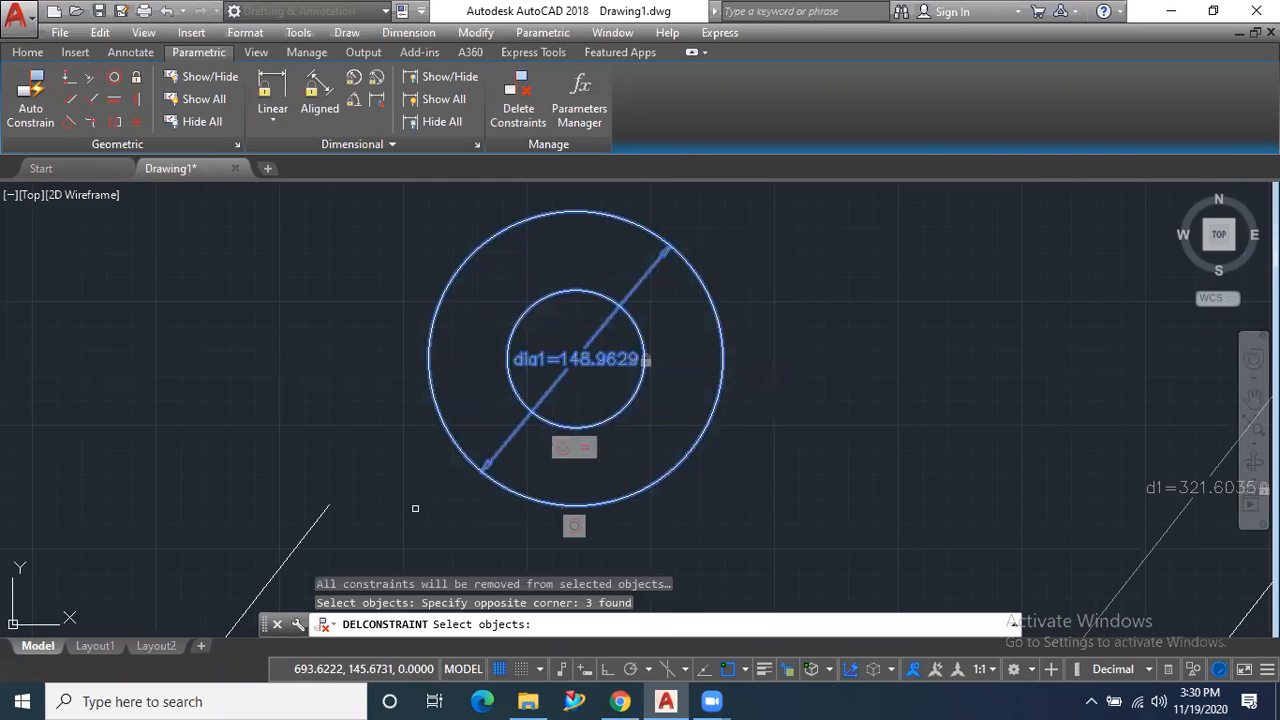
key("Return")
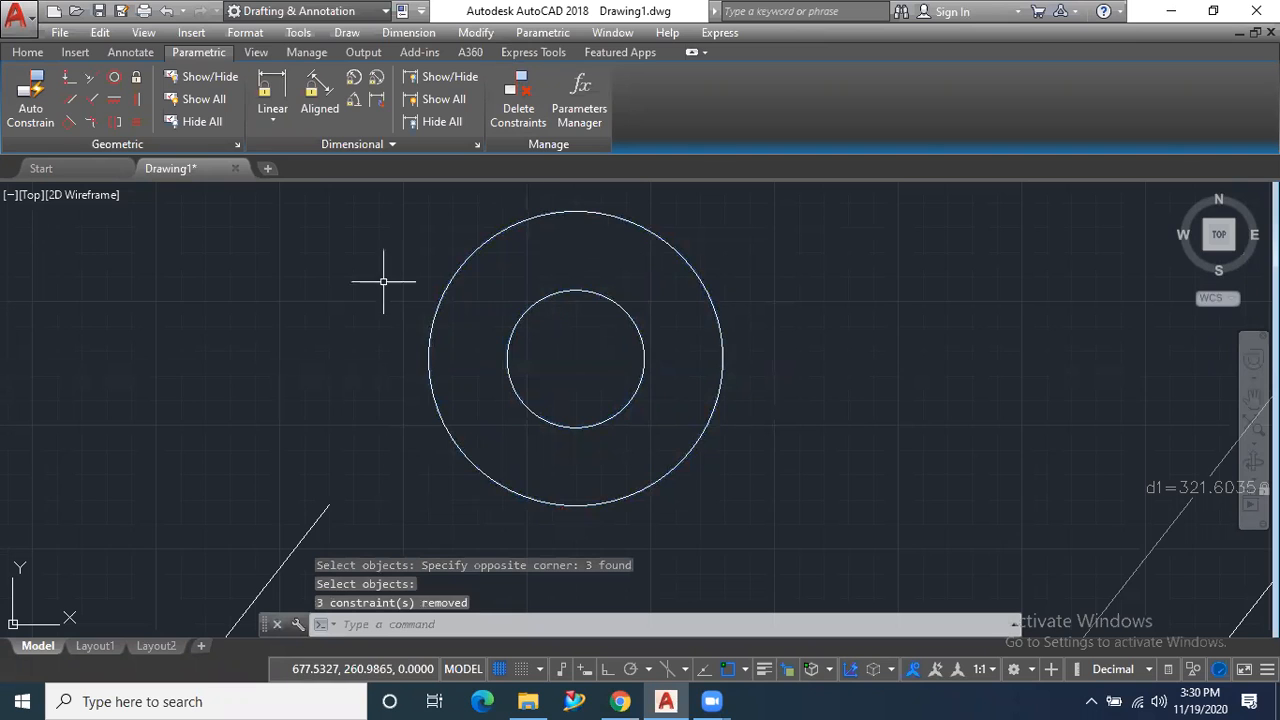
Enlarge the freed outer circle by its quadrant grip and move it by its center up toward the dimensioned line
scroll(423, 357, "down", 2)
left_click(602, 327)
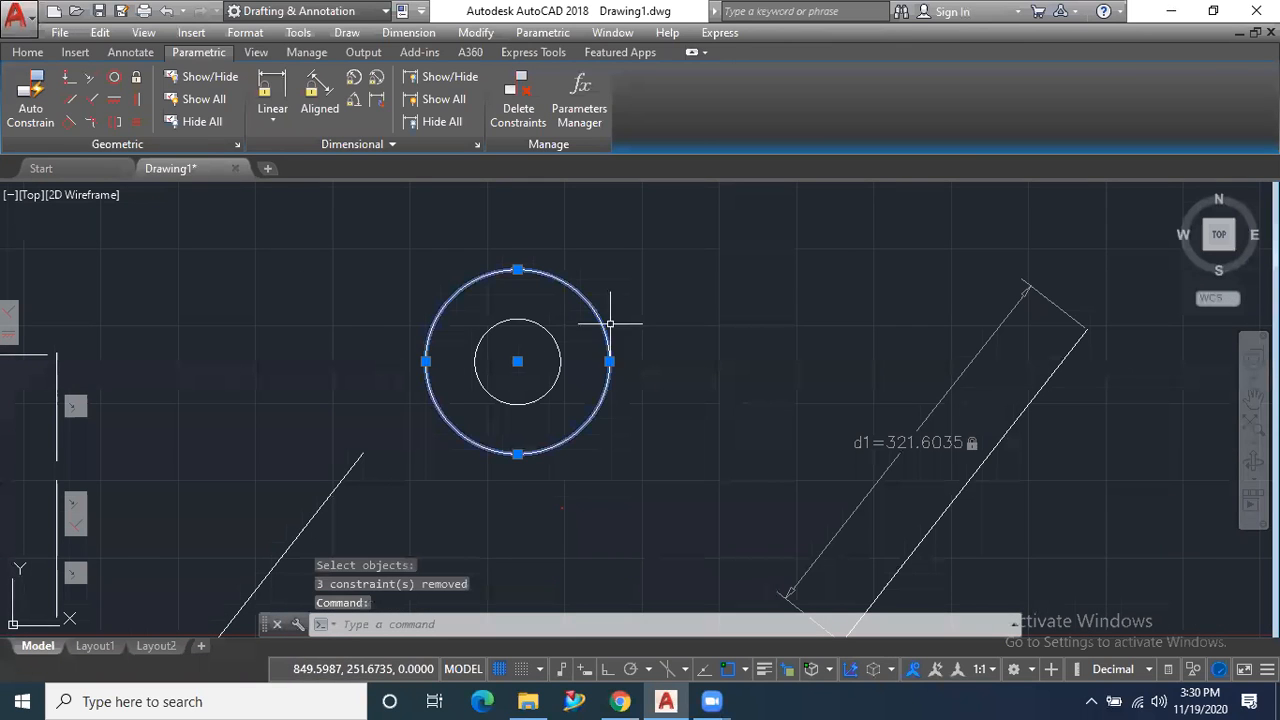
left_click(609, 361)
left_click(652, 361)
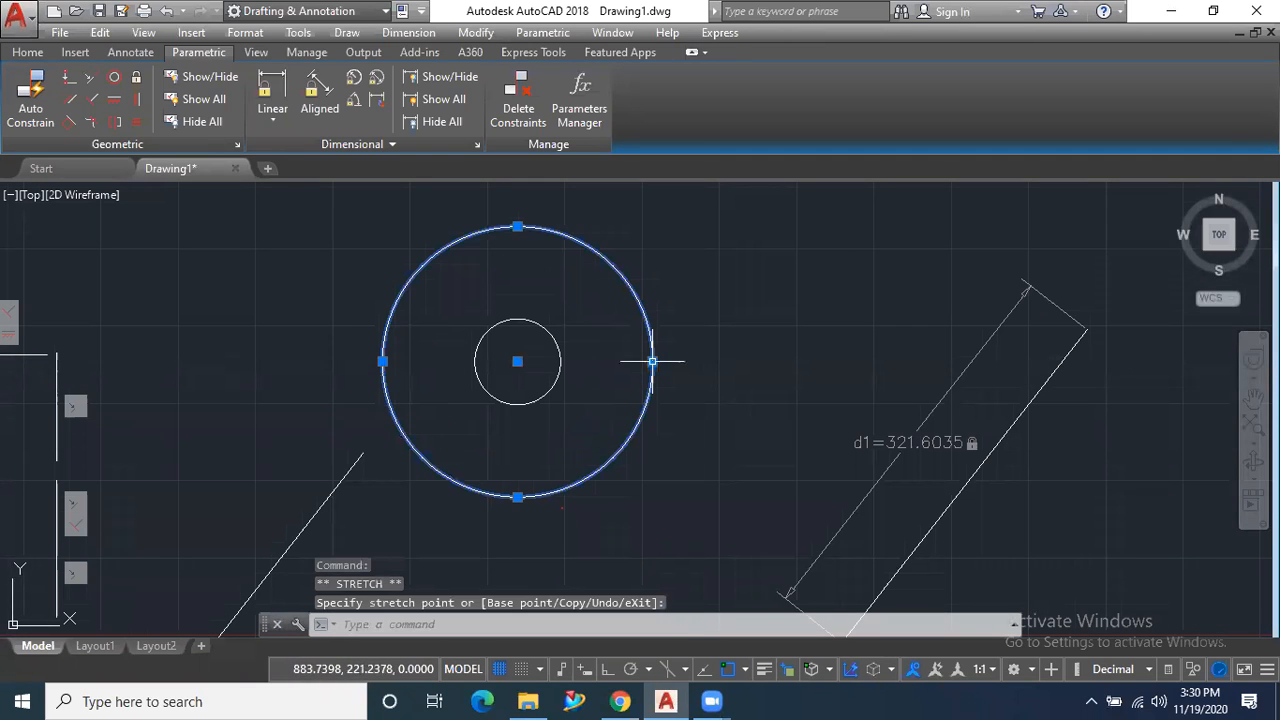
left_click(517, 361)
left_click(822, 245)
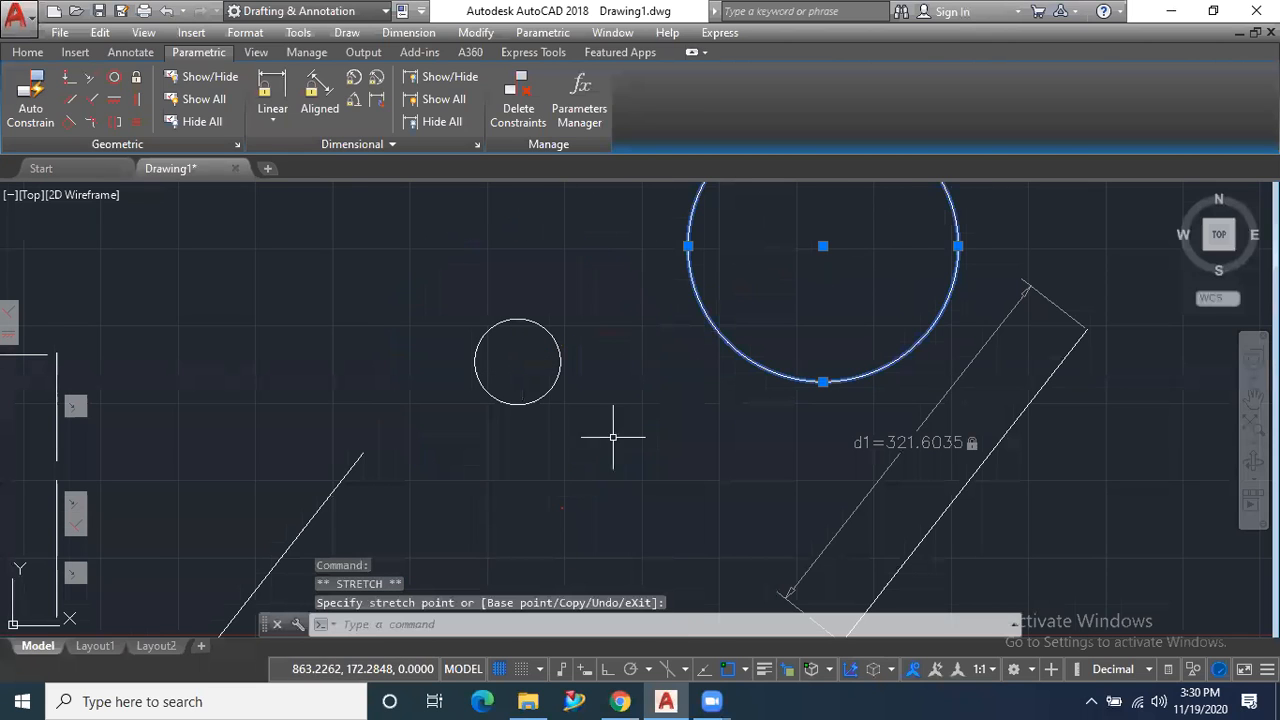
Move the small inner circle by its center to the left above the unconstrained slanted line and enlarge it to about double its radius
left_click(517, 402)
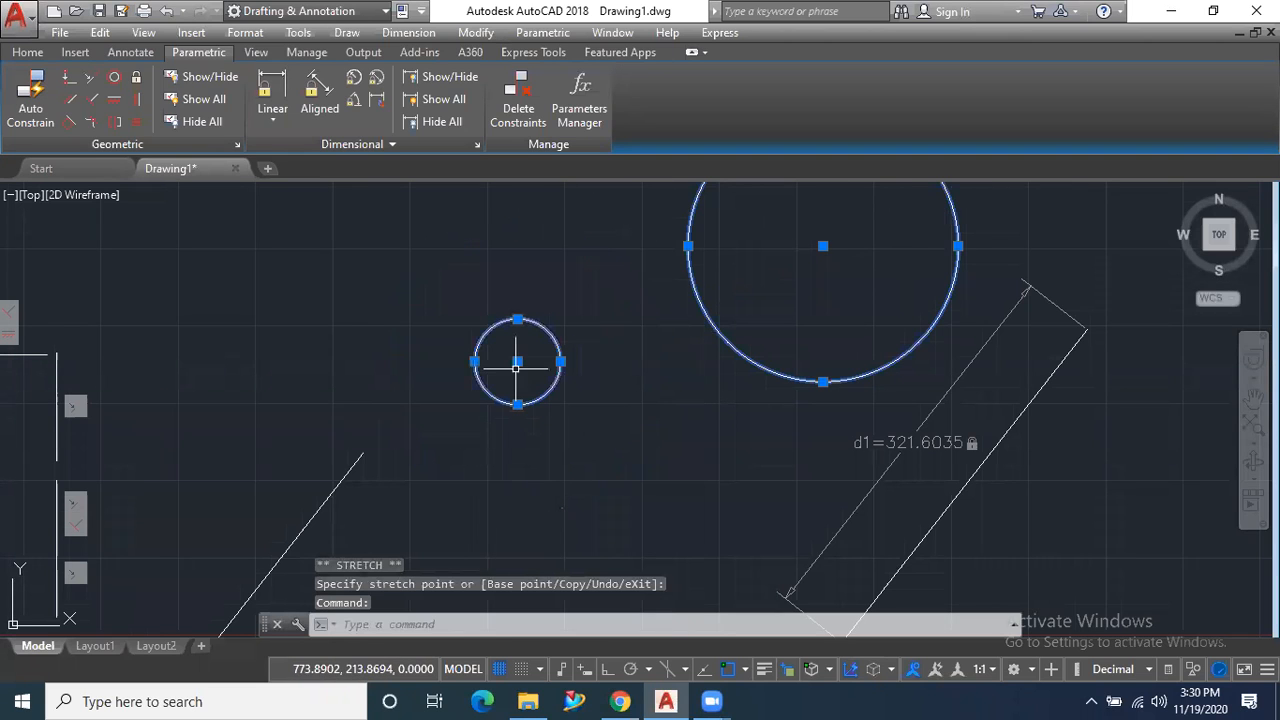
left_click(517, 361)
left_click(320, 370)
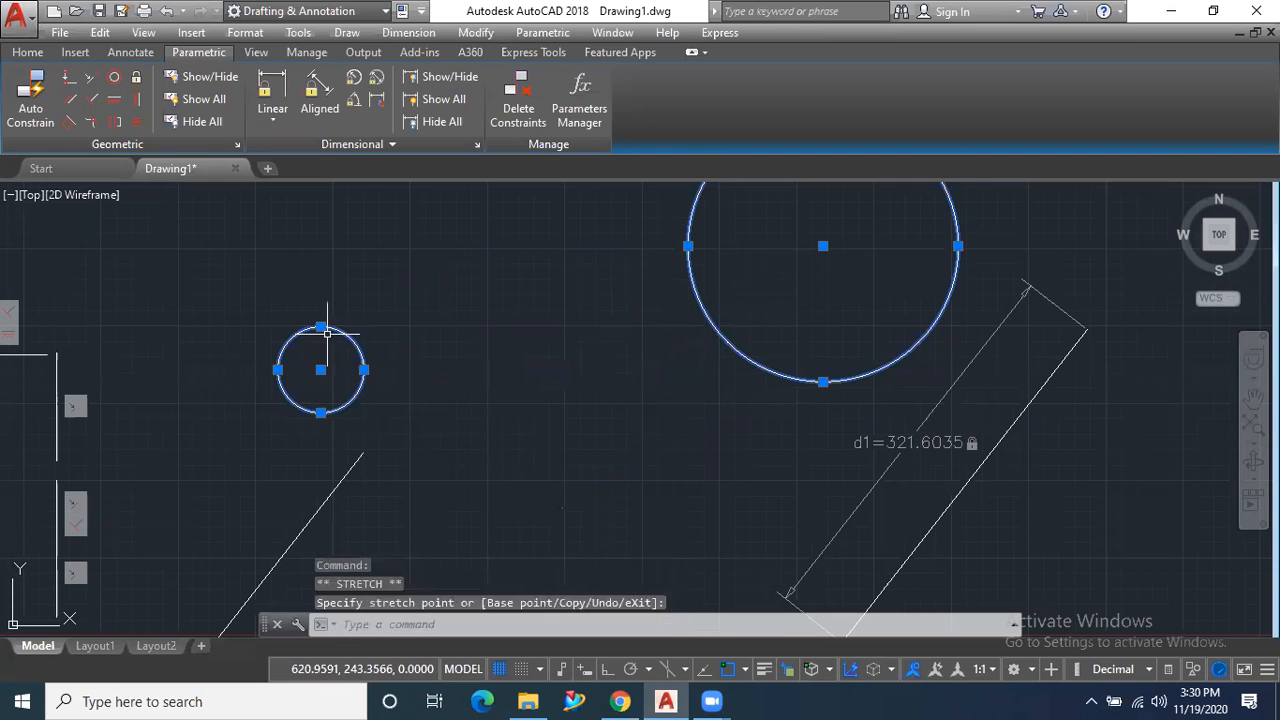
left_click(320, 327)
left_click(331, 276)
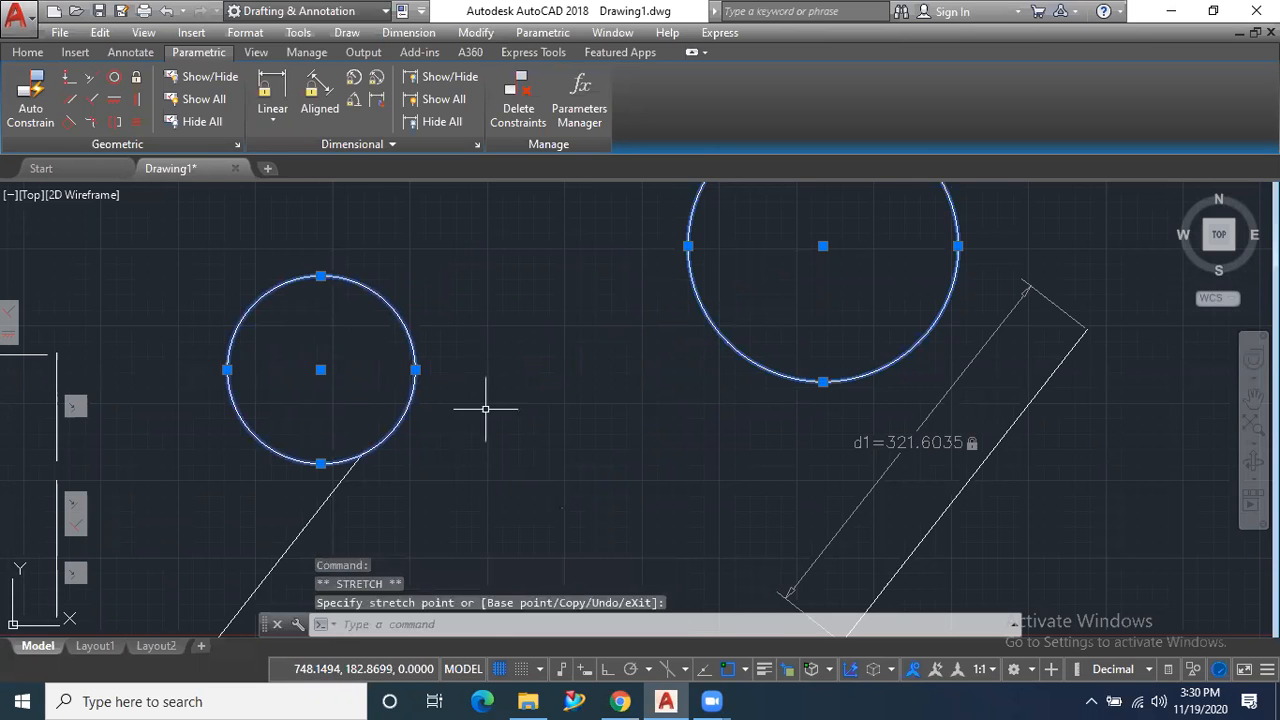
Turn on Infer Constraints and draw a stepped chain of five connected lines freehand, starting left of and below the origin
scroll(476, 402, "down", 4)
scroll(476, 402, "down", 4)
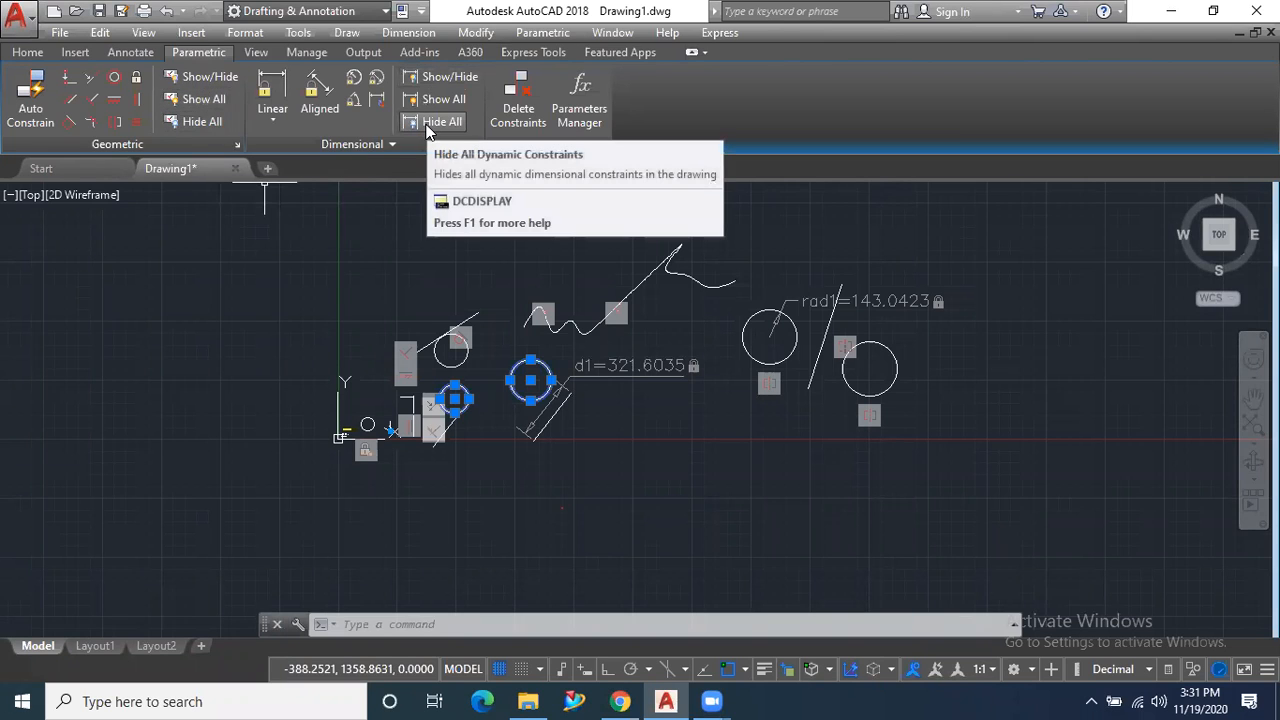
left_click(28, 53)
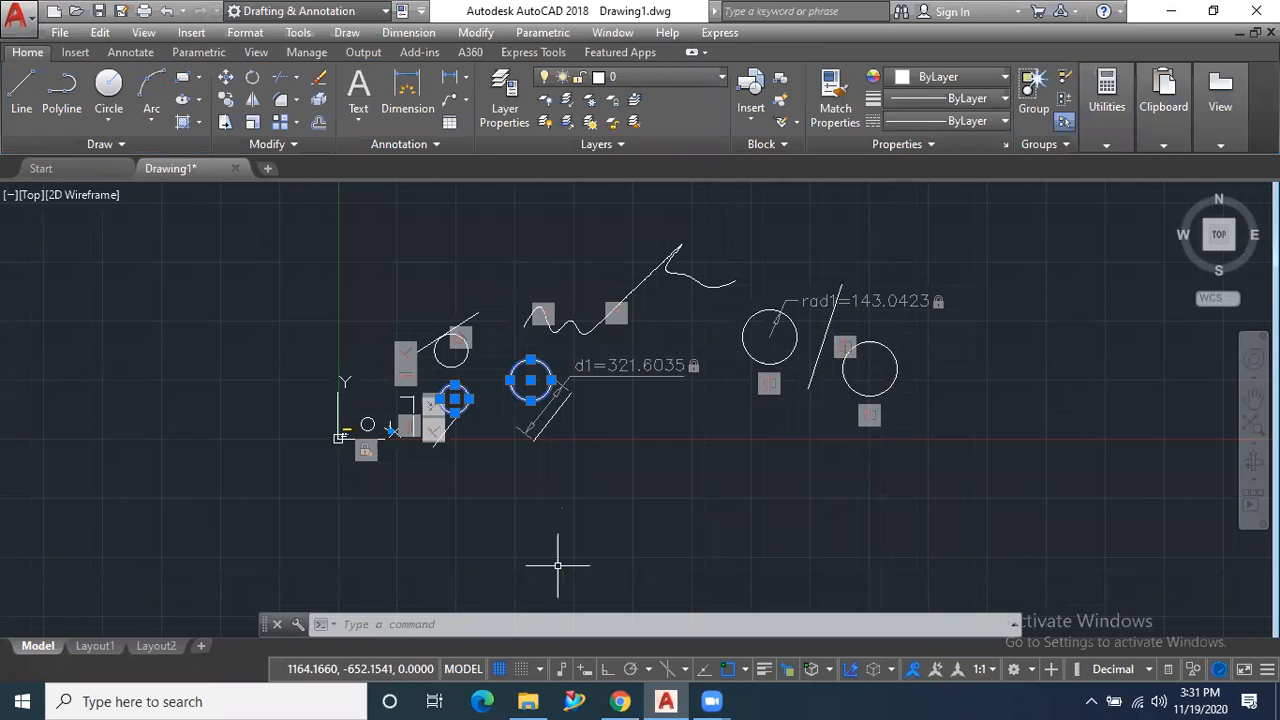
left_click(562, 669)
left_click(21, 88)
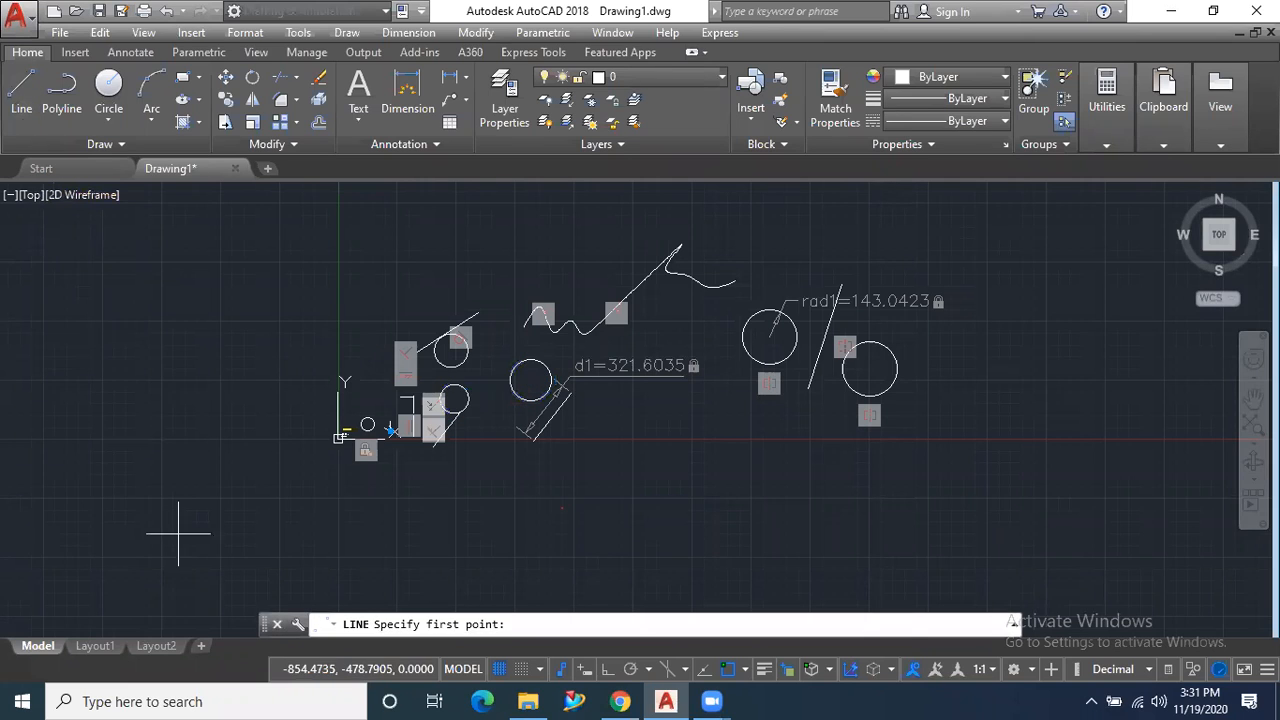
left_click(70, 521)
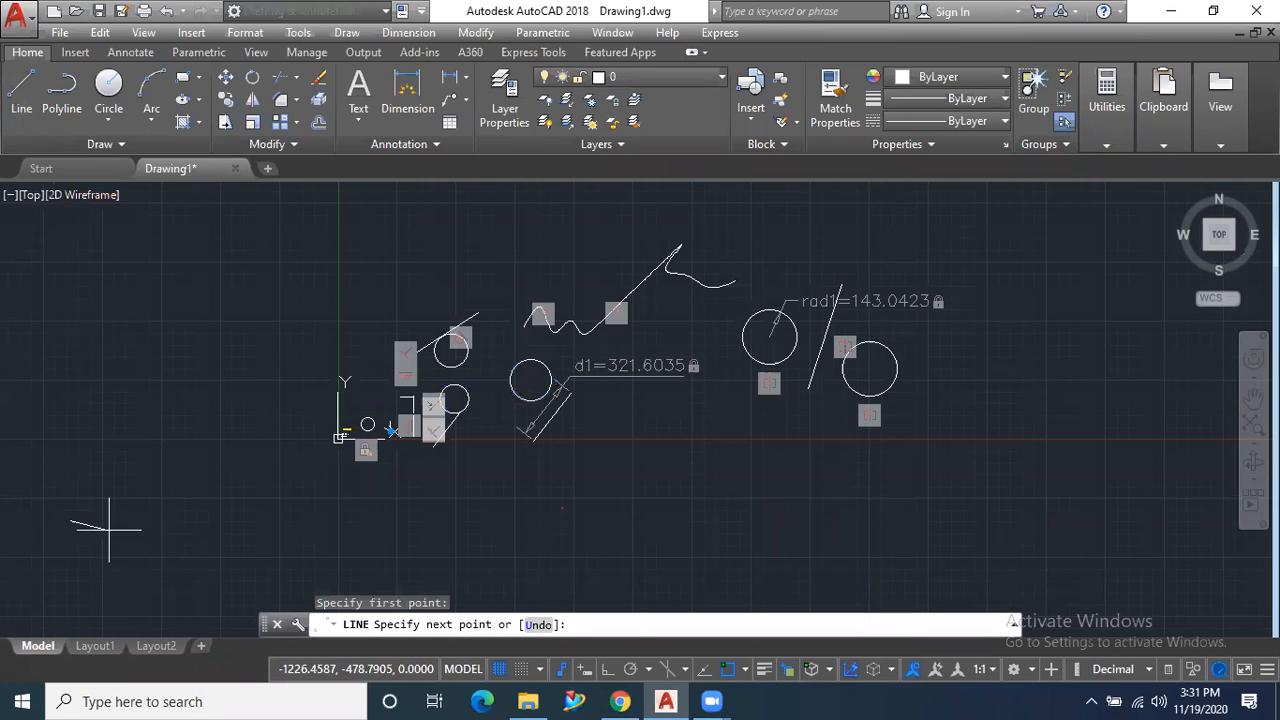
left_click(223, 521)
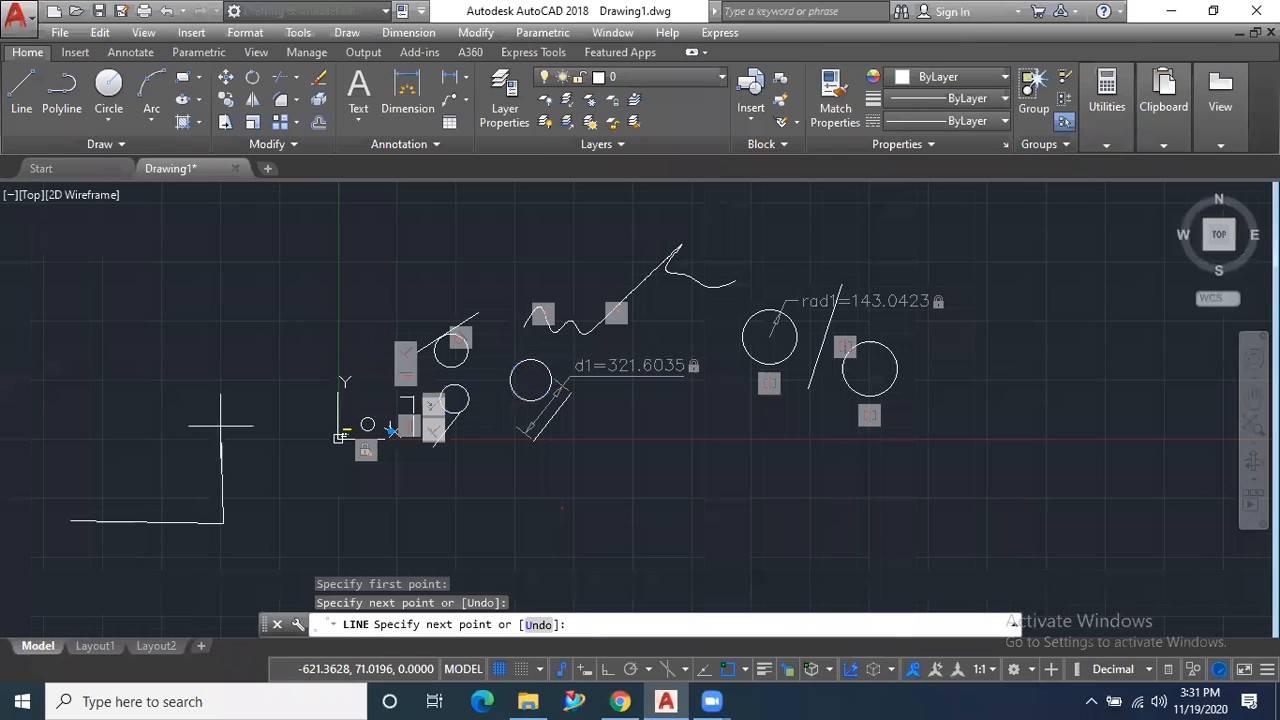
left_click(221, 426)
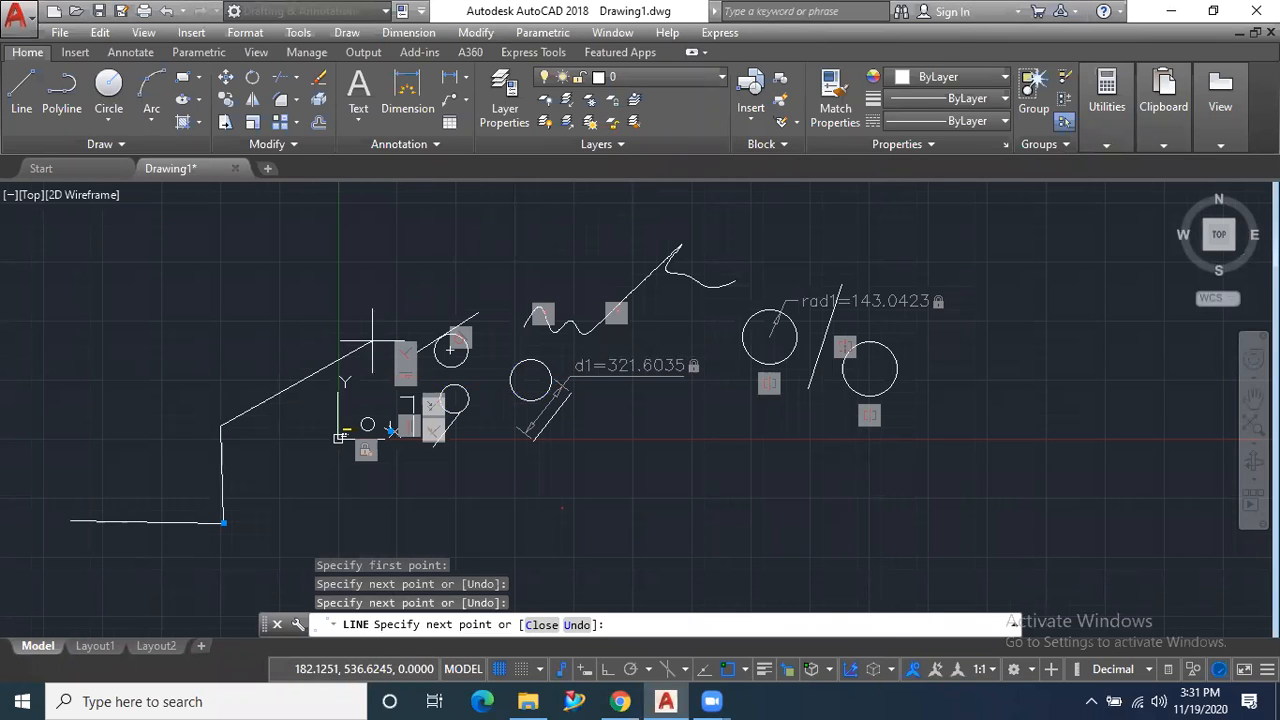
left_click(296, 426)
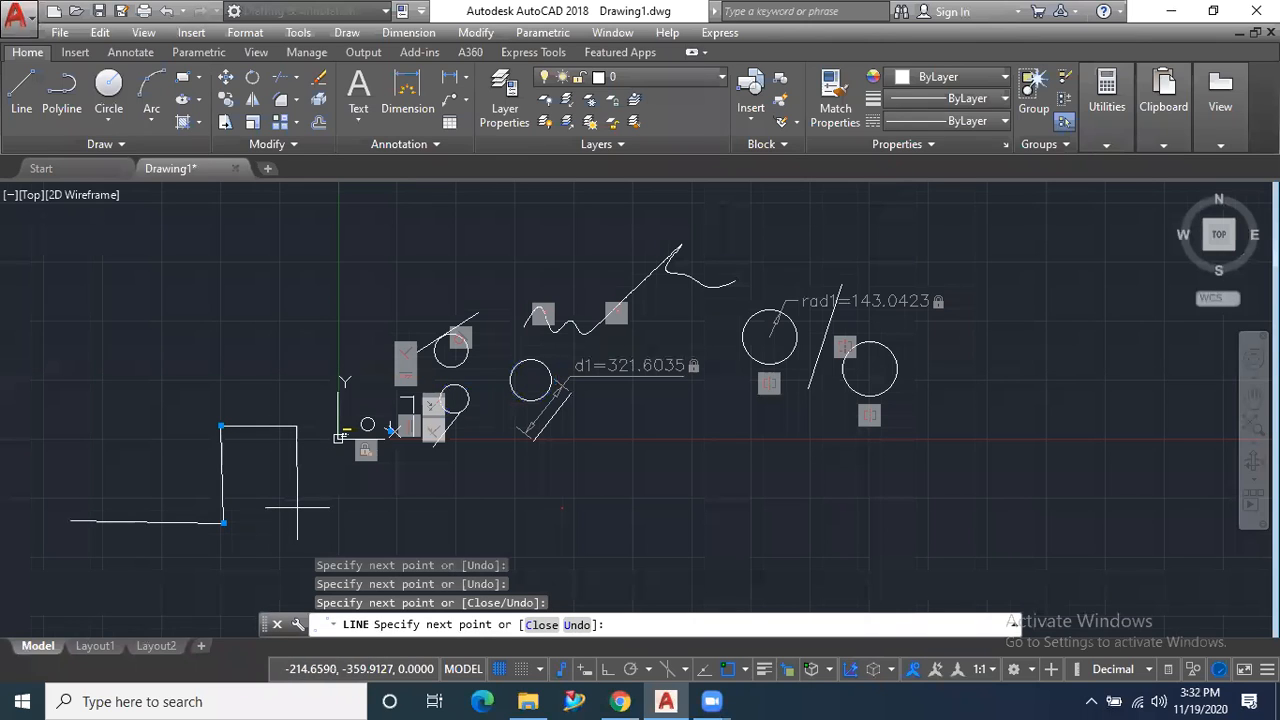
left_click(296, 508)
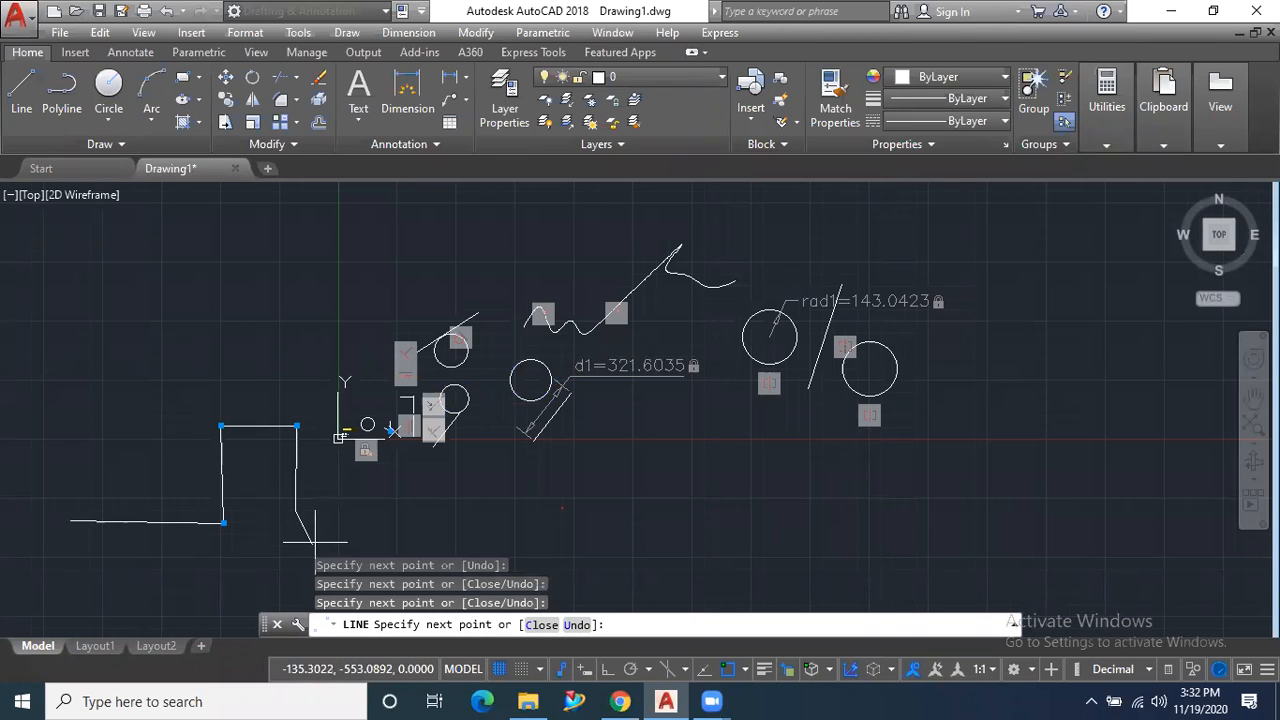
left_click(380, 509)
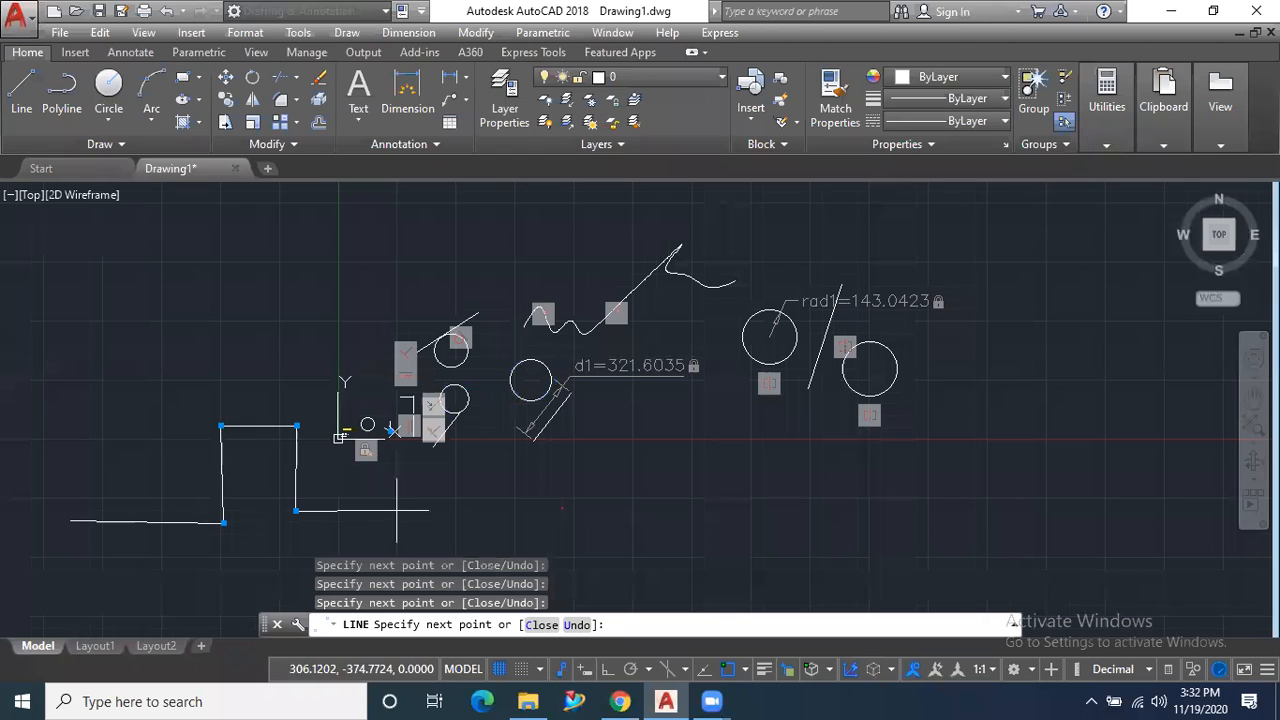
Turn on Ortho mode and extend the chain with four segments running down, right, up and right, ending the Line command
key("F8")
scroll(441, 487, "down", 2)
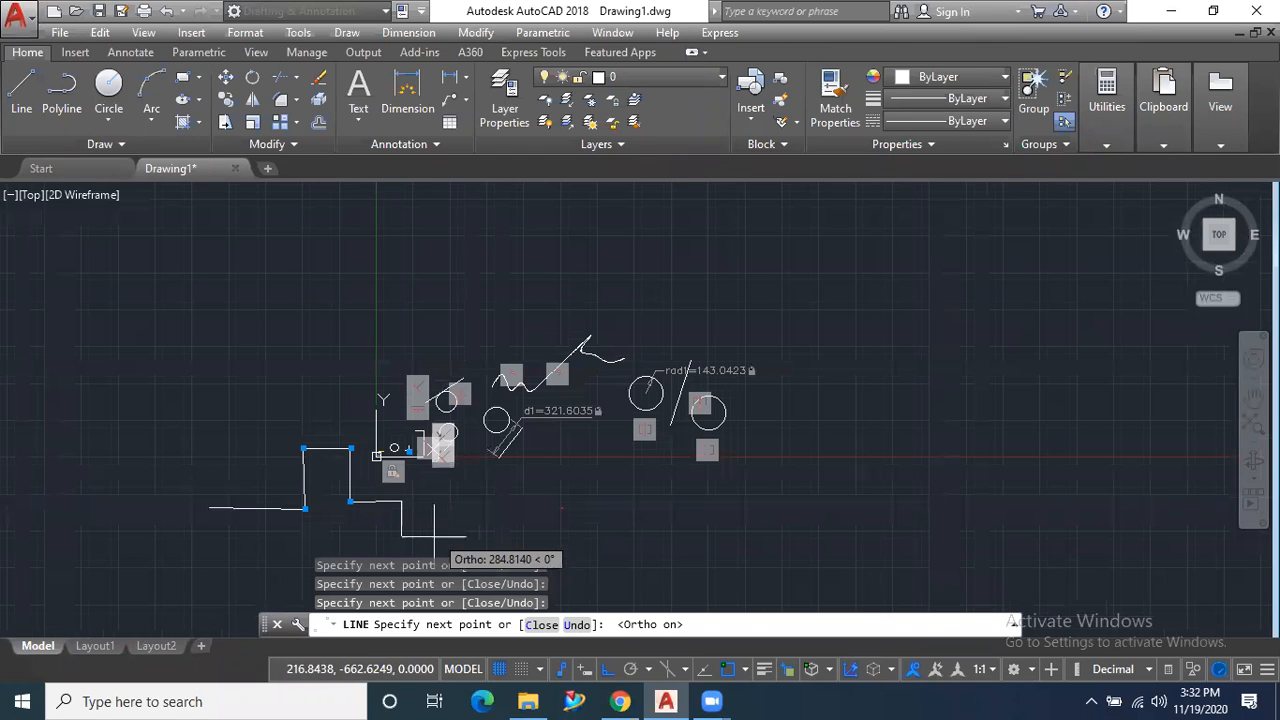
scroll(400, 543, "up", 3)
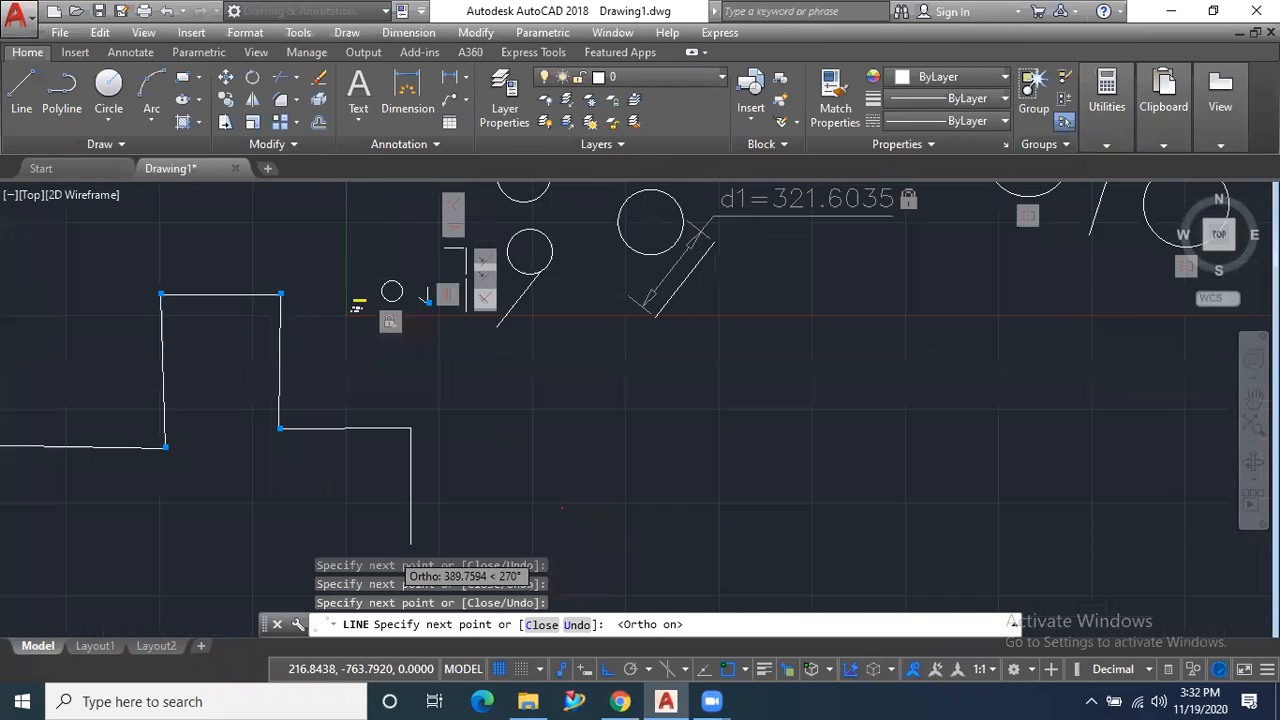
scroll(410, 545, "up", 2)
left_click(420, 490)
left_click(588, 490)
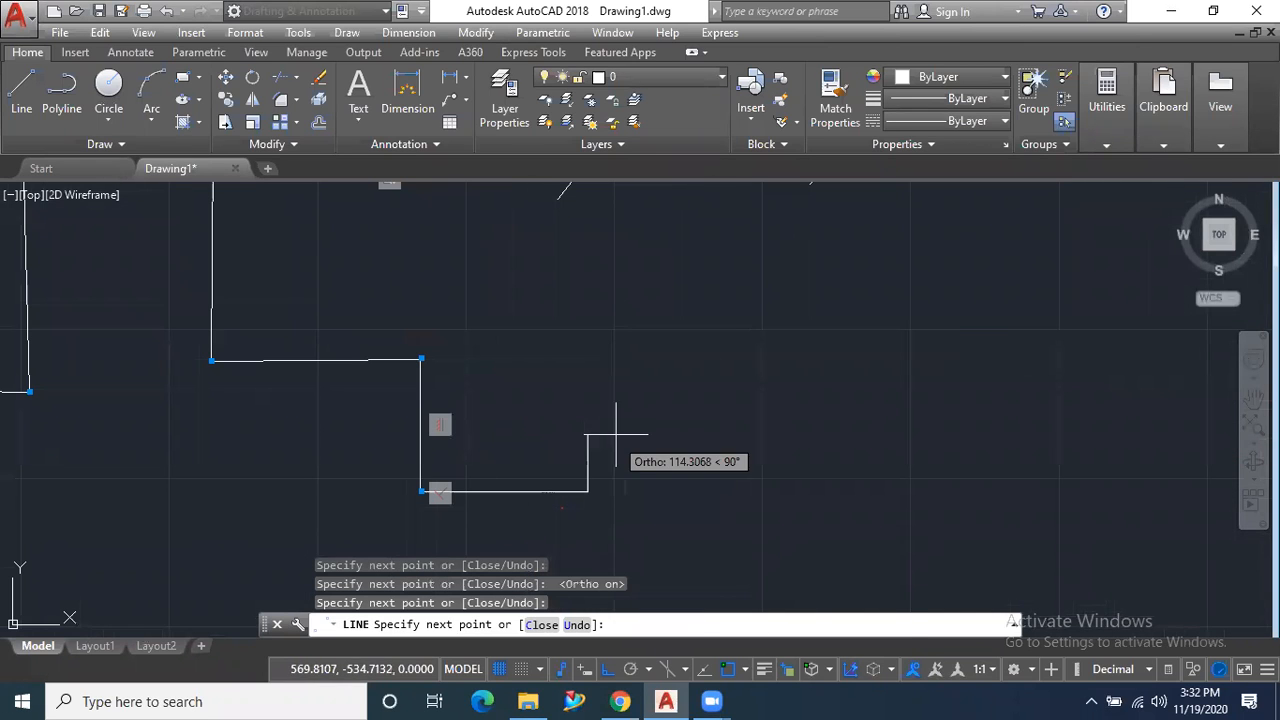
left_click(618, 430)
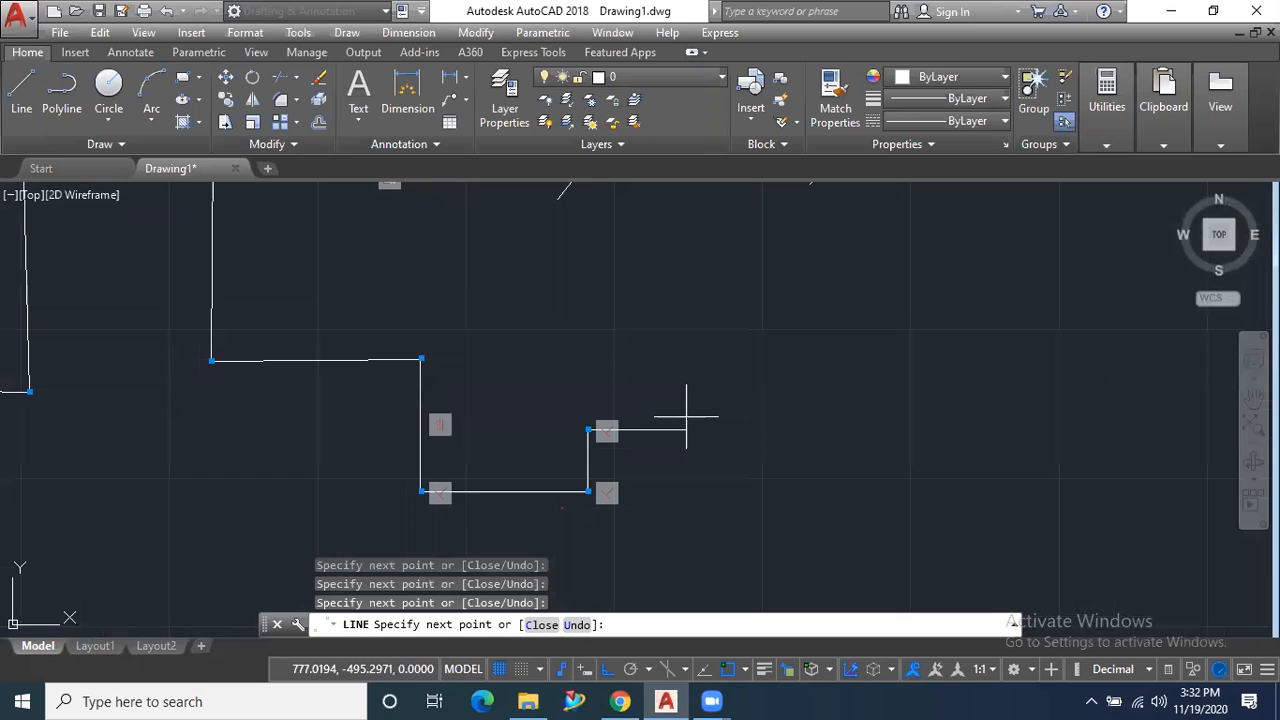
left_click(686, 416)
key("Escape")
Select the chain's leftmost freehand line and compare it with the inferred constraint icons on the ortho-drawn segments
scroll(428, 413, "down", 3)
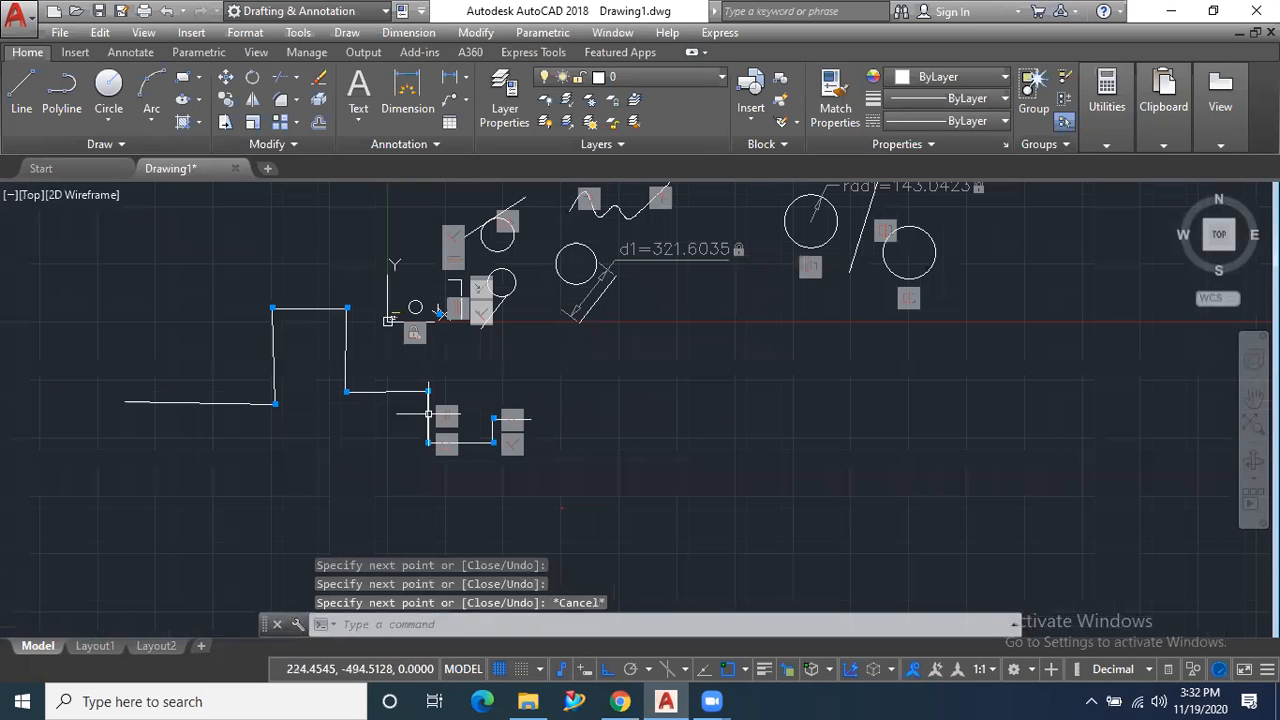
scroll(265, 405, "up", 2)
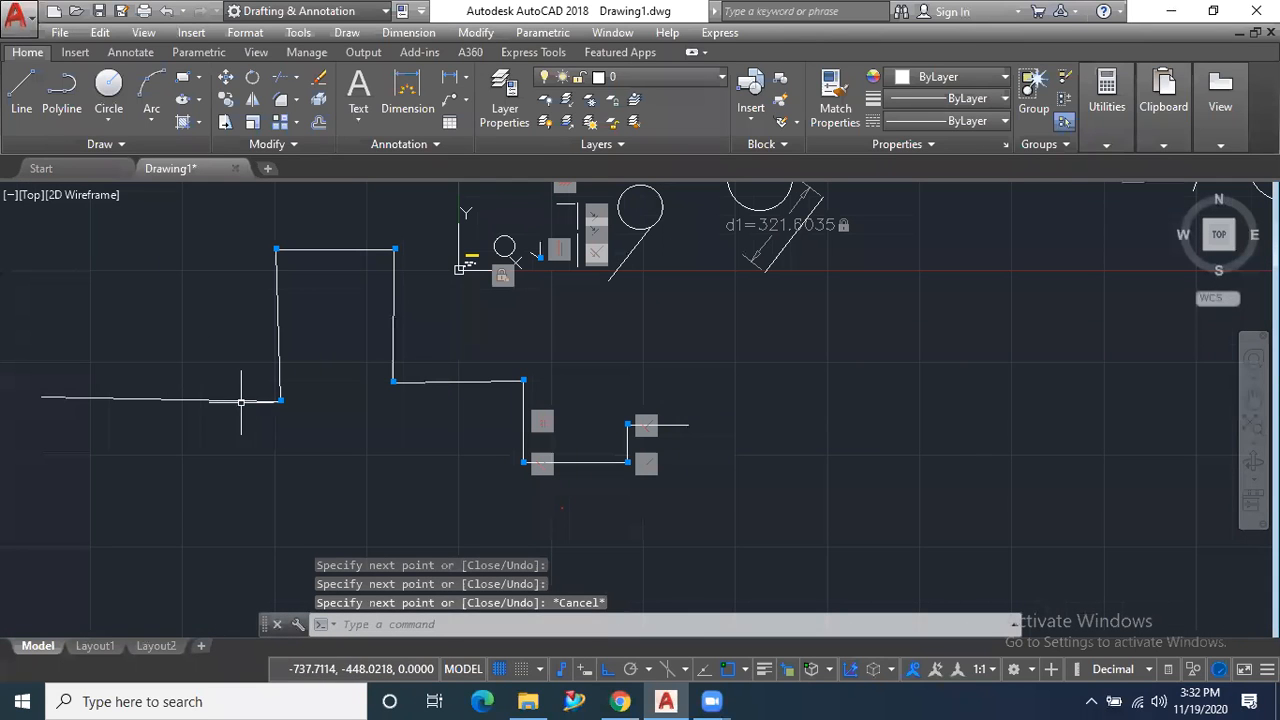
left_click(241, 400)
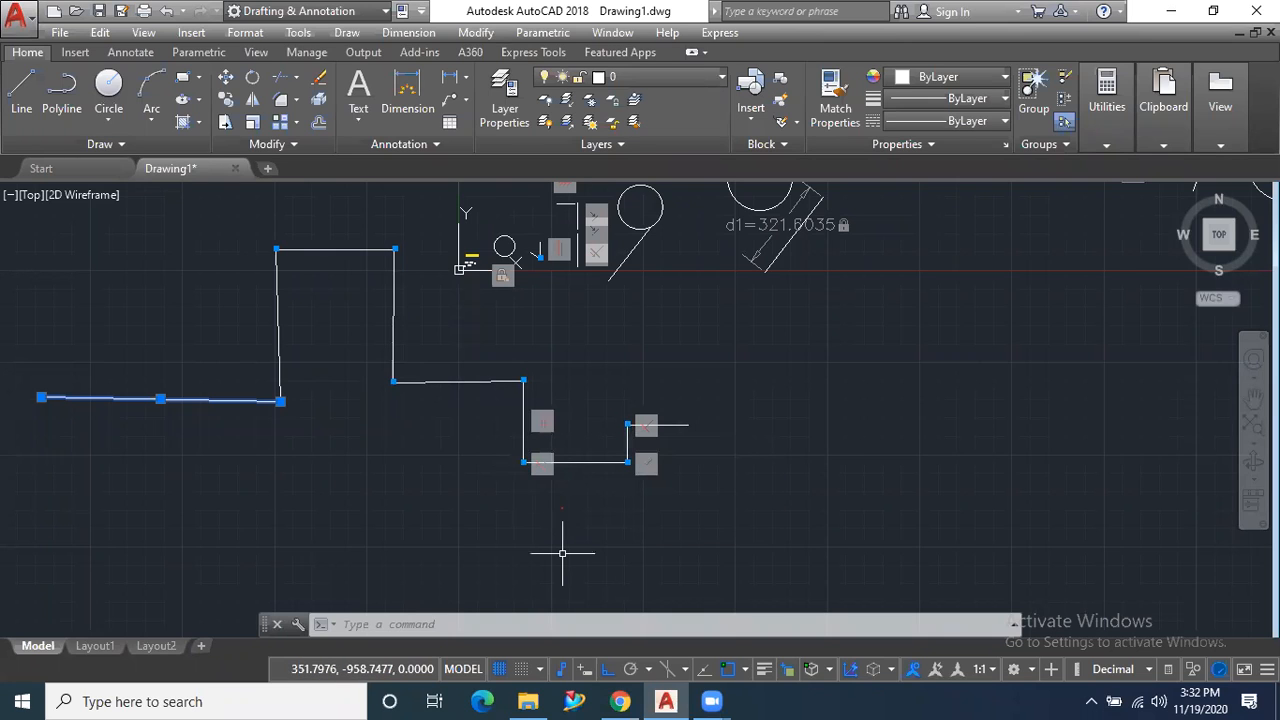
scroll(530, 535, "down", 2)
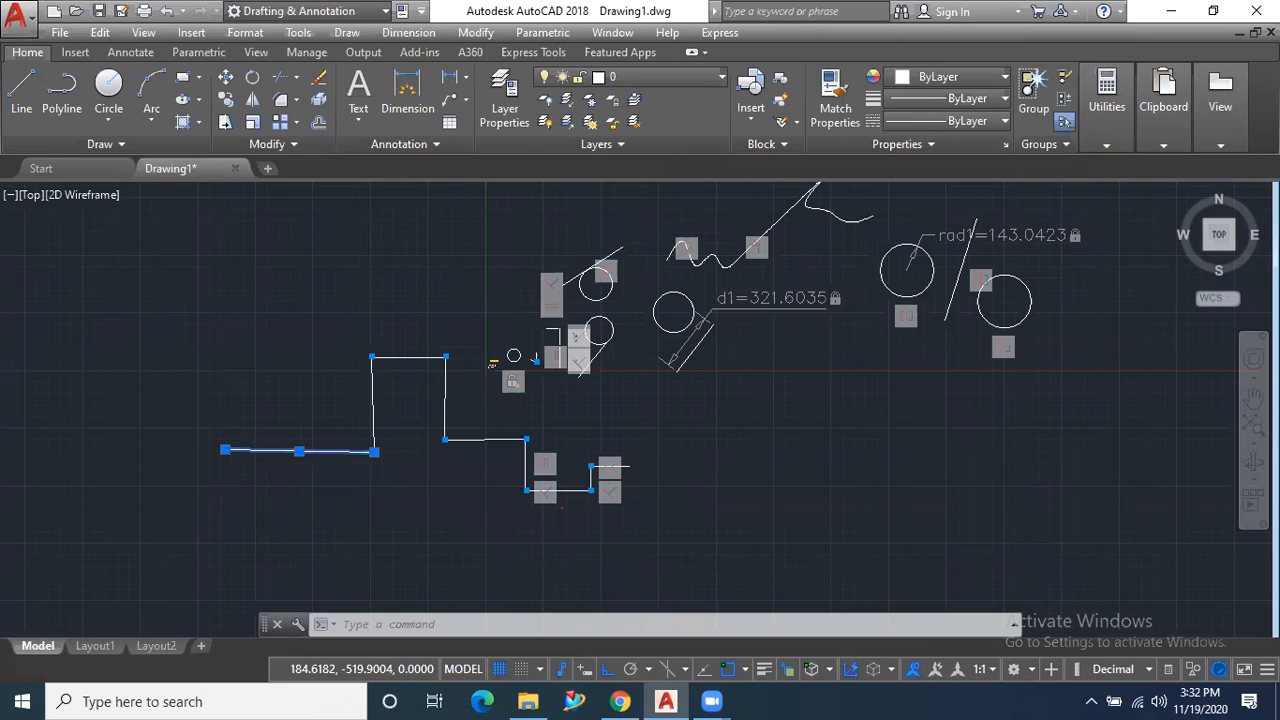
scroll(518, 465, "up", 2)
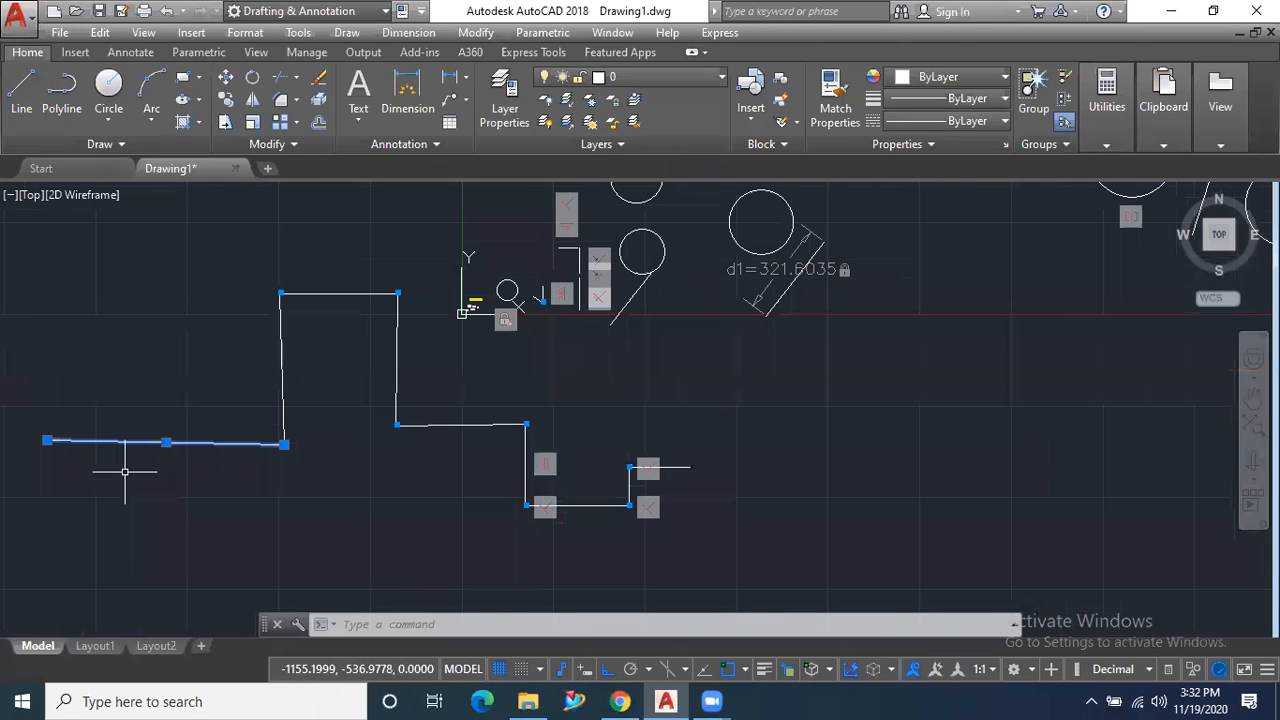
Stretch the leftmost freehand line's free end straight down, and move the whole line down by its midpoint
left_click(47, 440)
left_click(47, 539)
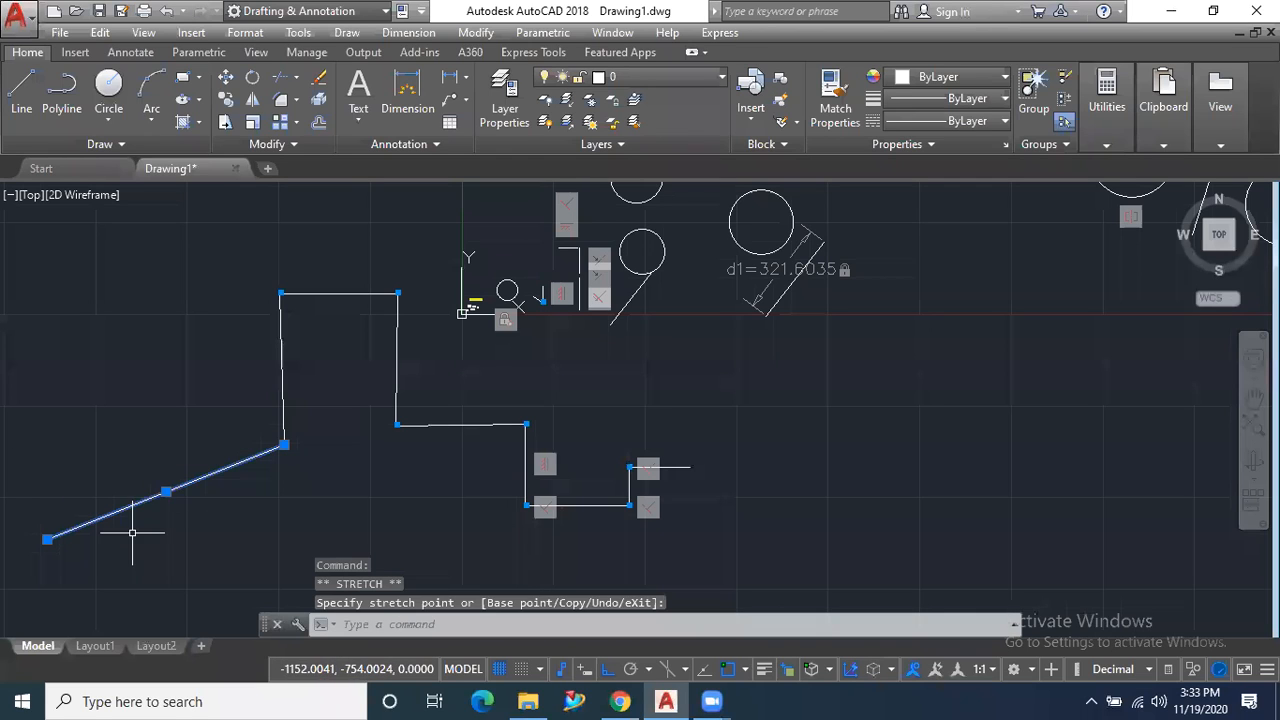
left_click(166, 491)
left_click(166, 558)
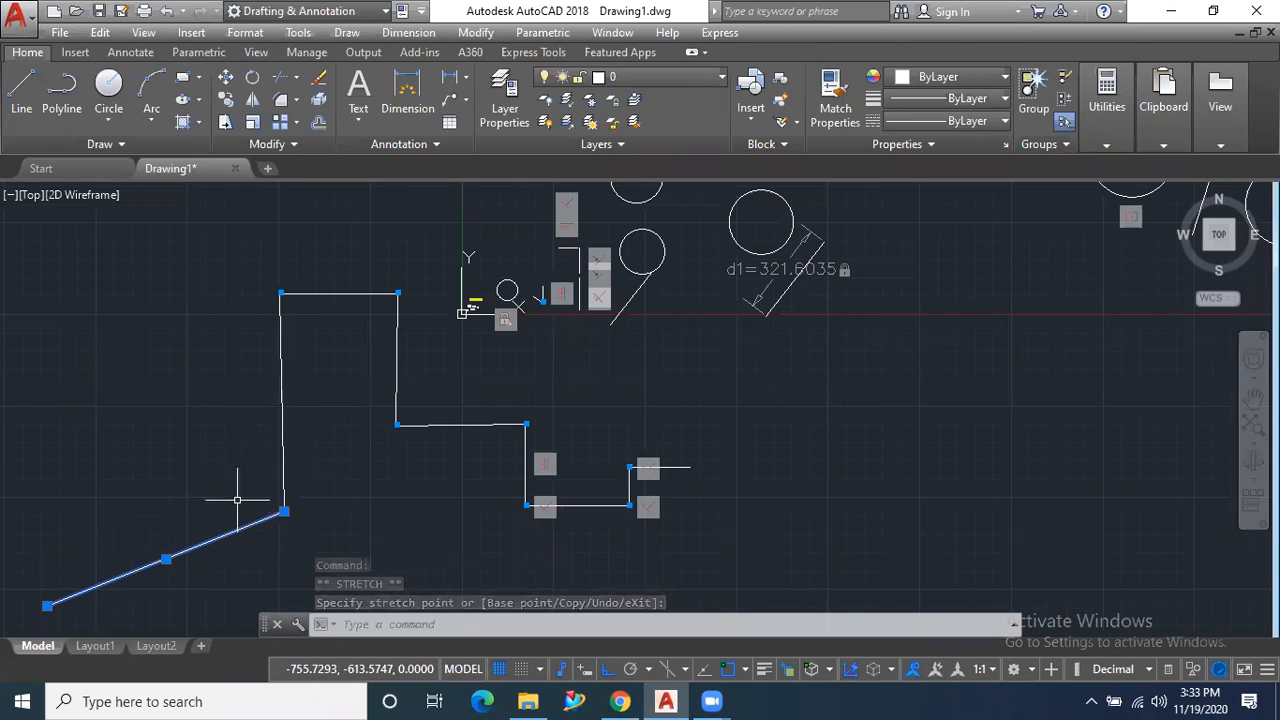
Turn off Infer Constraints and draw a separate five-segment staircase of lines, alternating right and up, left of the existing chain
left_click(561, 669)
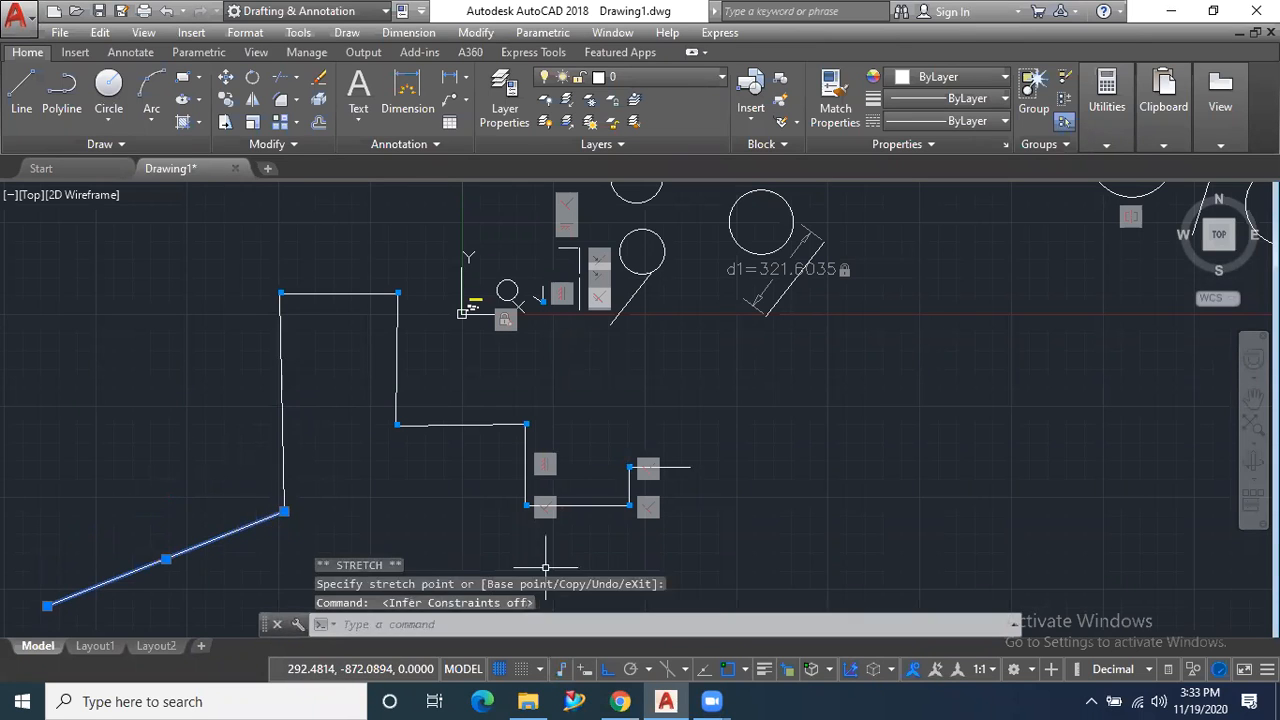
scroll(555, 560, "down", 2)
left_click(21, 88)
left_click(120, 530)
left_click(255, 530)
left_click(255, 405)
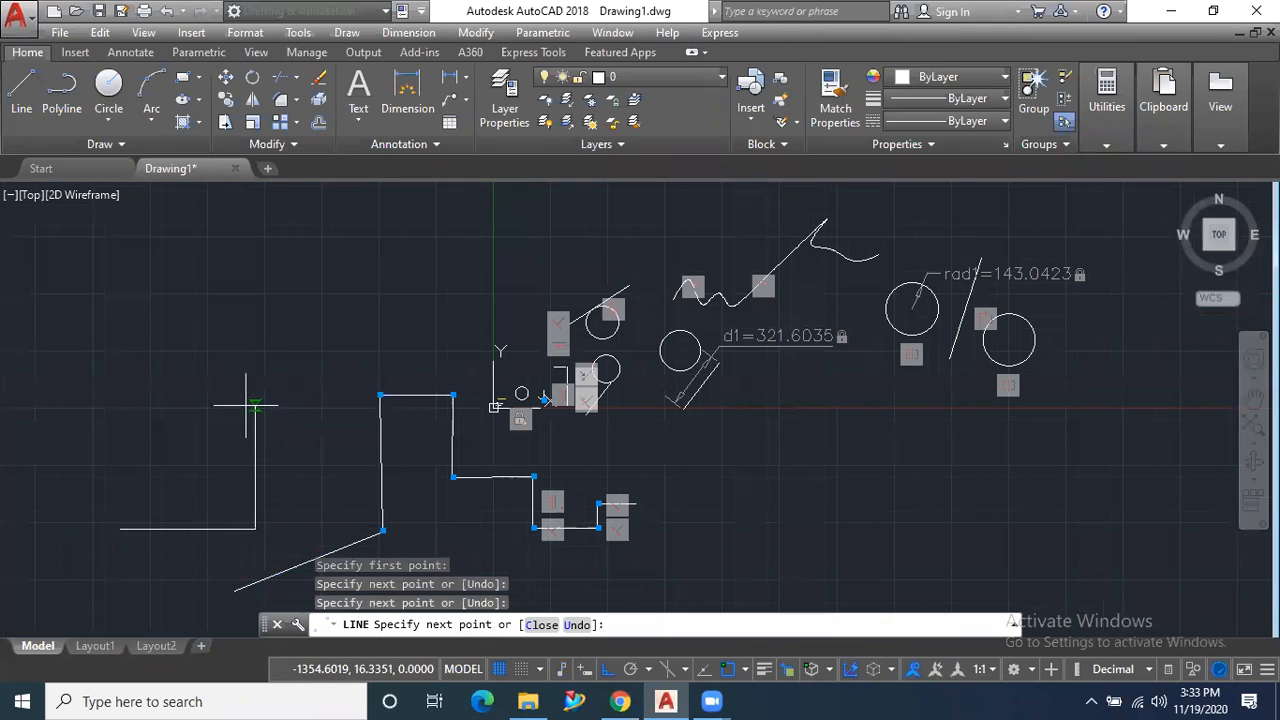
left_click(326, 405)
left_click(334, 307)
left_click(398, 307)
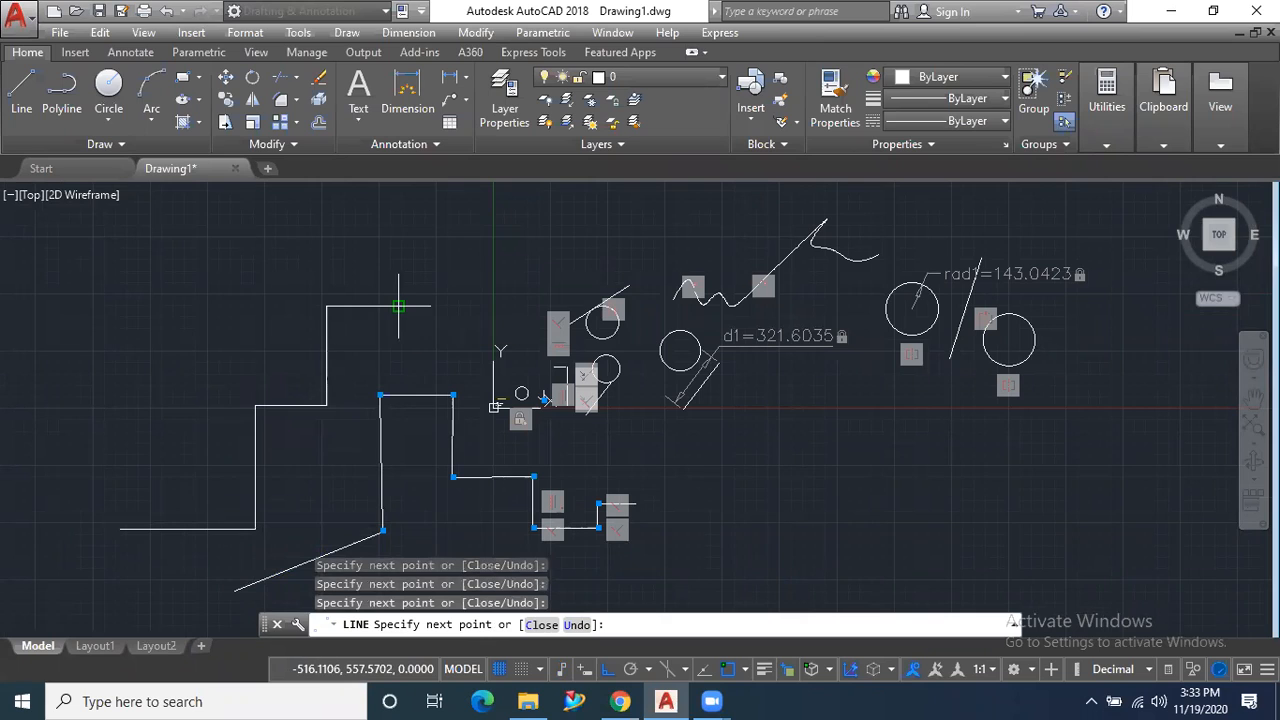
key("Escape")
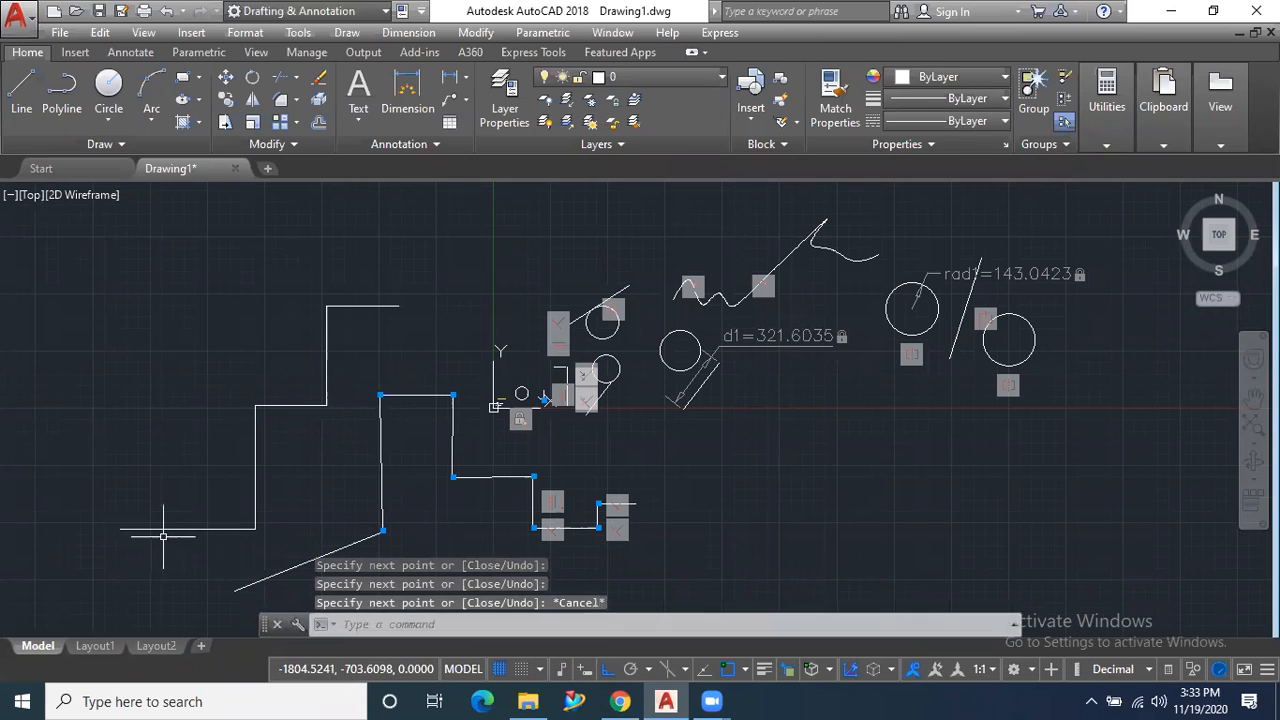
Move the new staircase's first horizontal line down and its first vertical line left by their midpoints, away from the chain
left_click(187, 529)
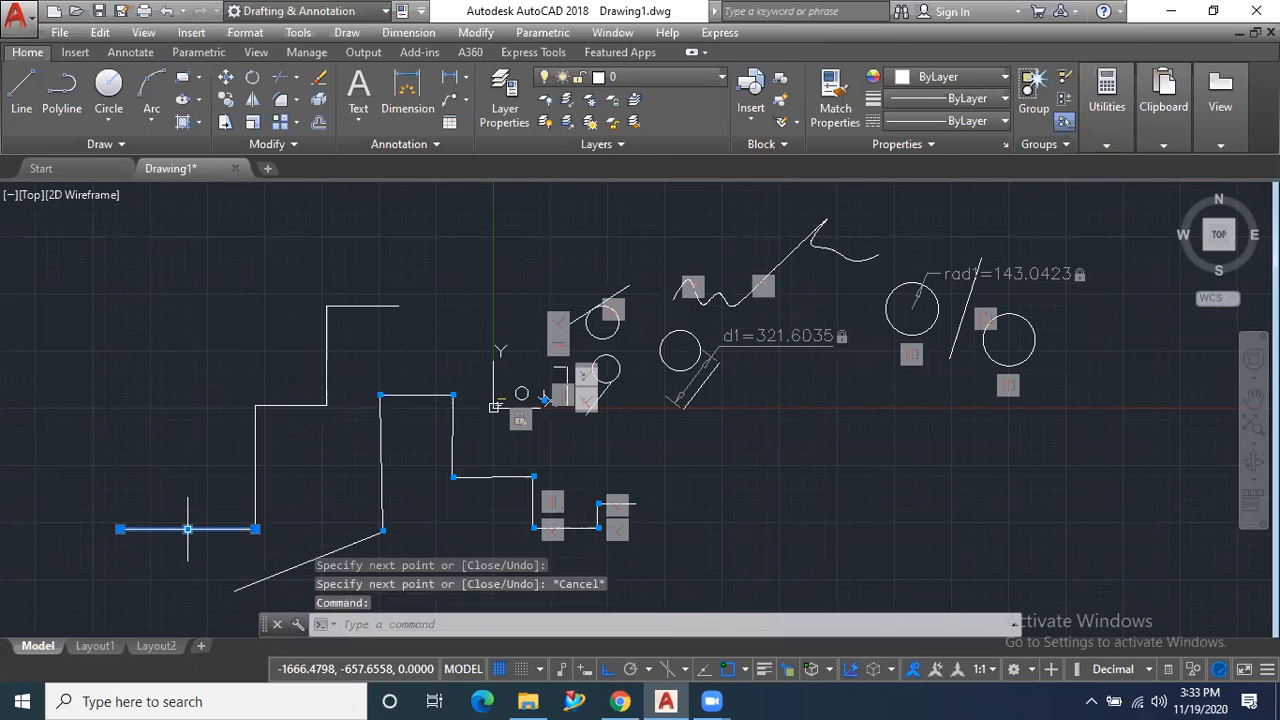
left_click(187, 529)
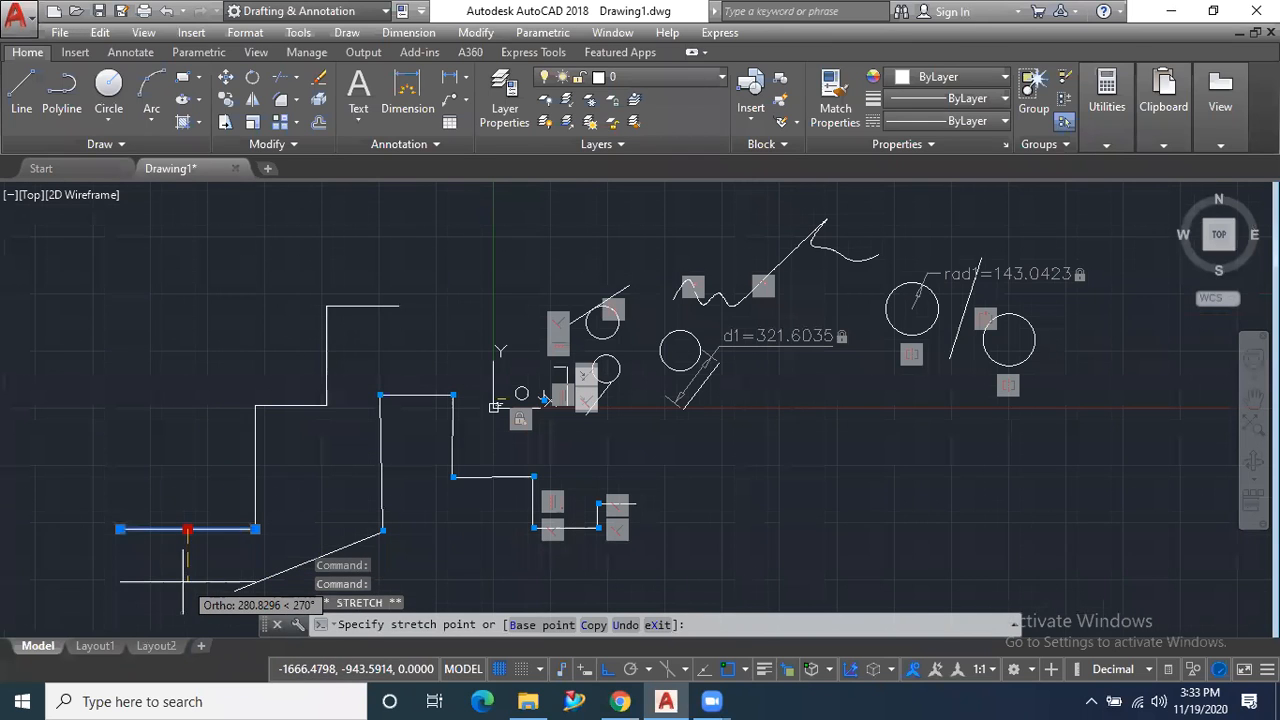
left_click(186, 577)
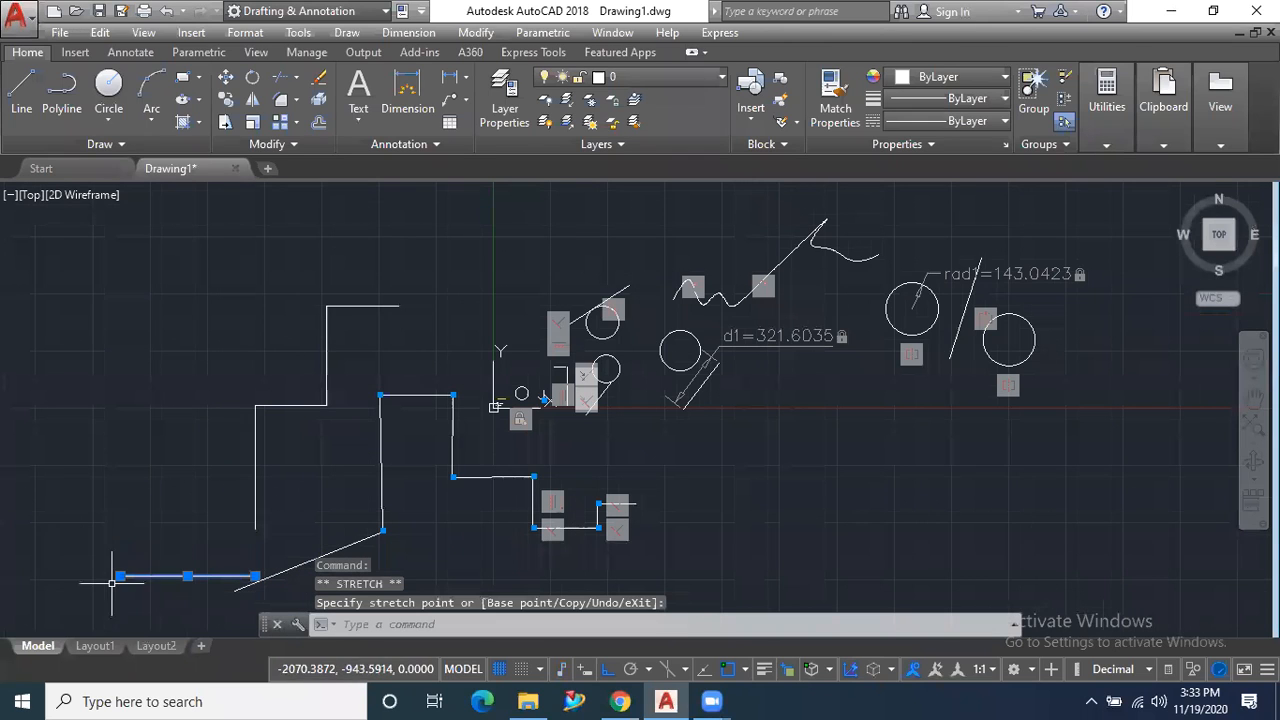
left_click(254, 494)
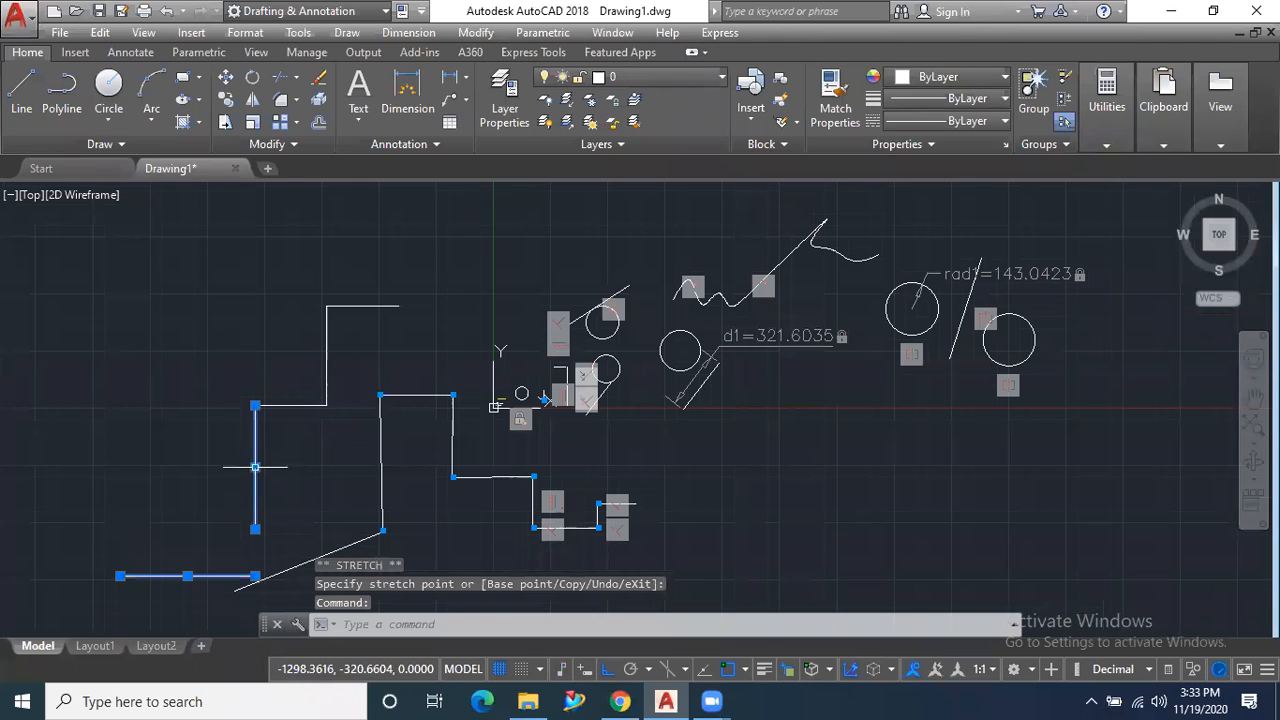
left_click(255, 467)
left_click(195, 467)
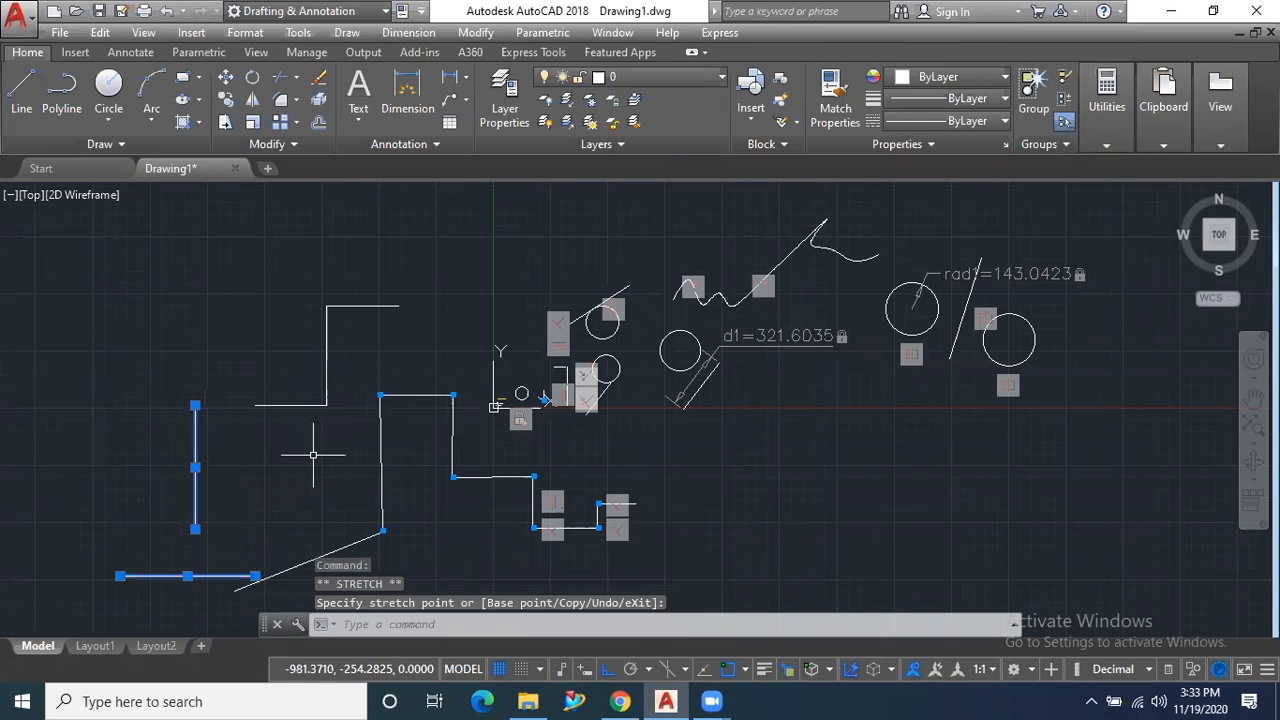
Move the constrained chain's first ortho-drawn vertical segment left by its midpoint, then shift it back right by its upper endpoint
scroll(517, 498, "up", 2)
left_click(527, 499)
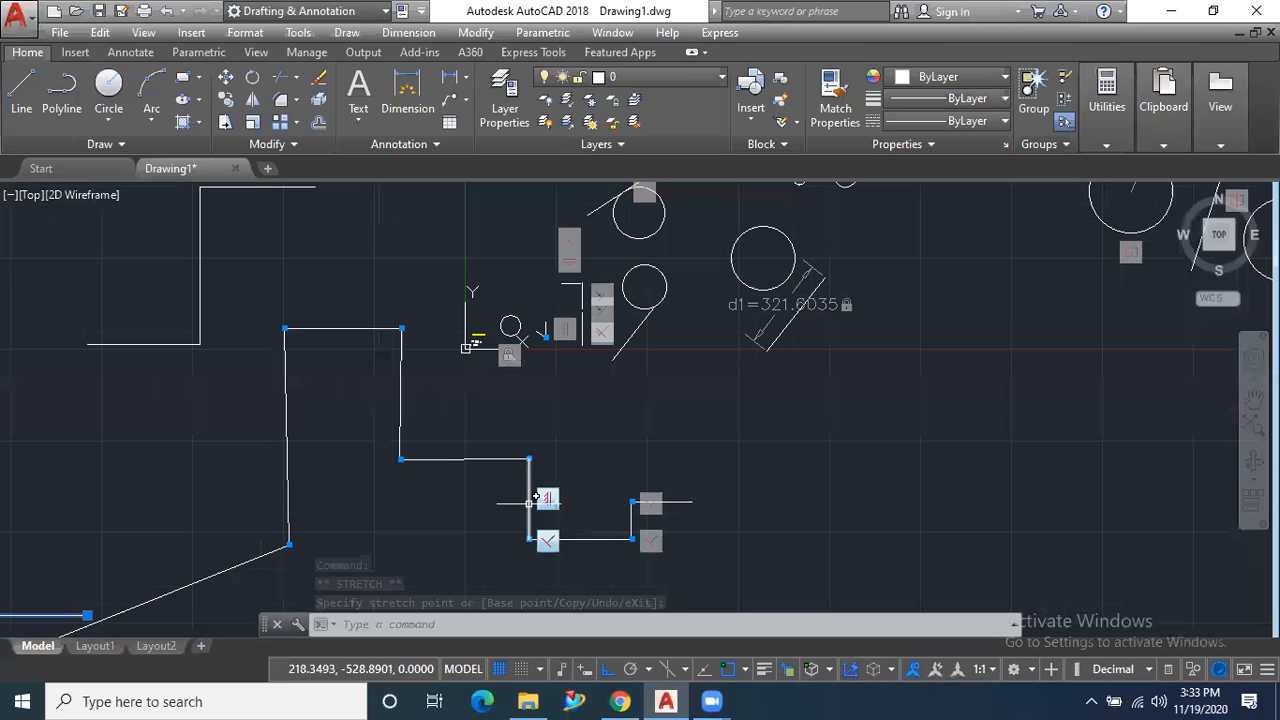
left_click(529, 499)
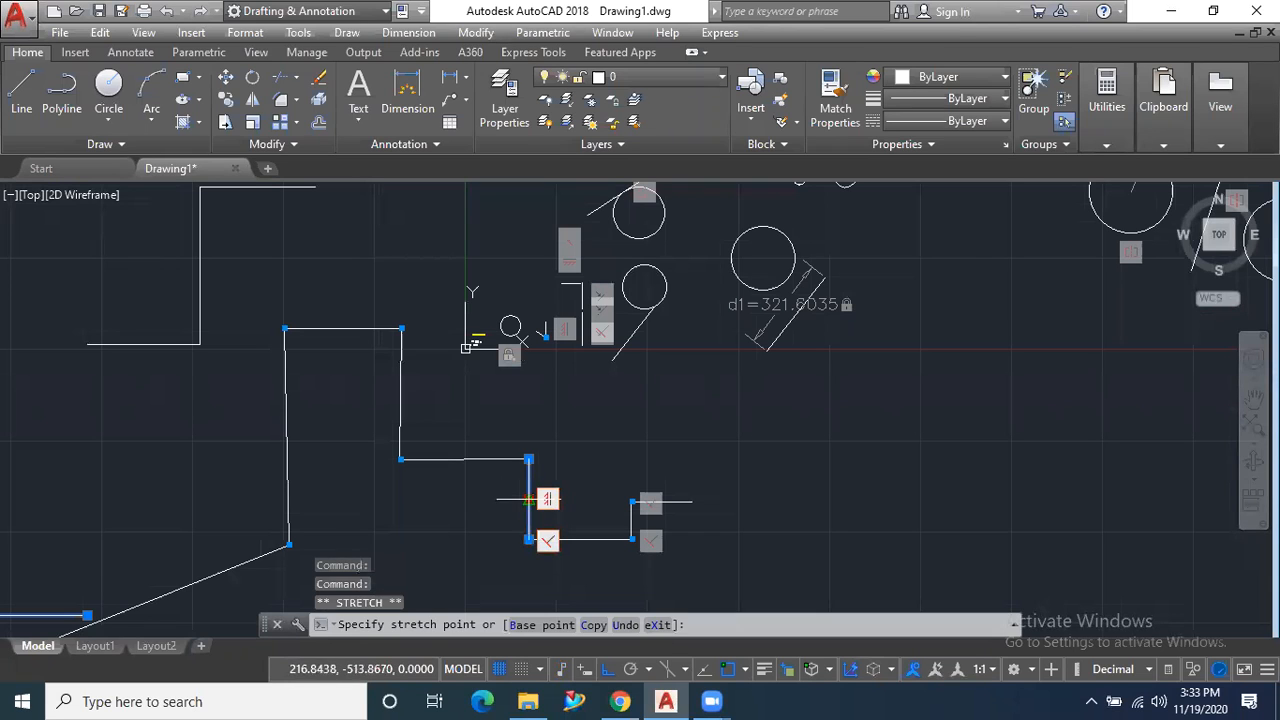
left_click(431, 499)
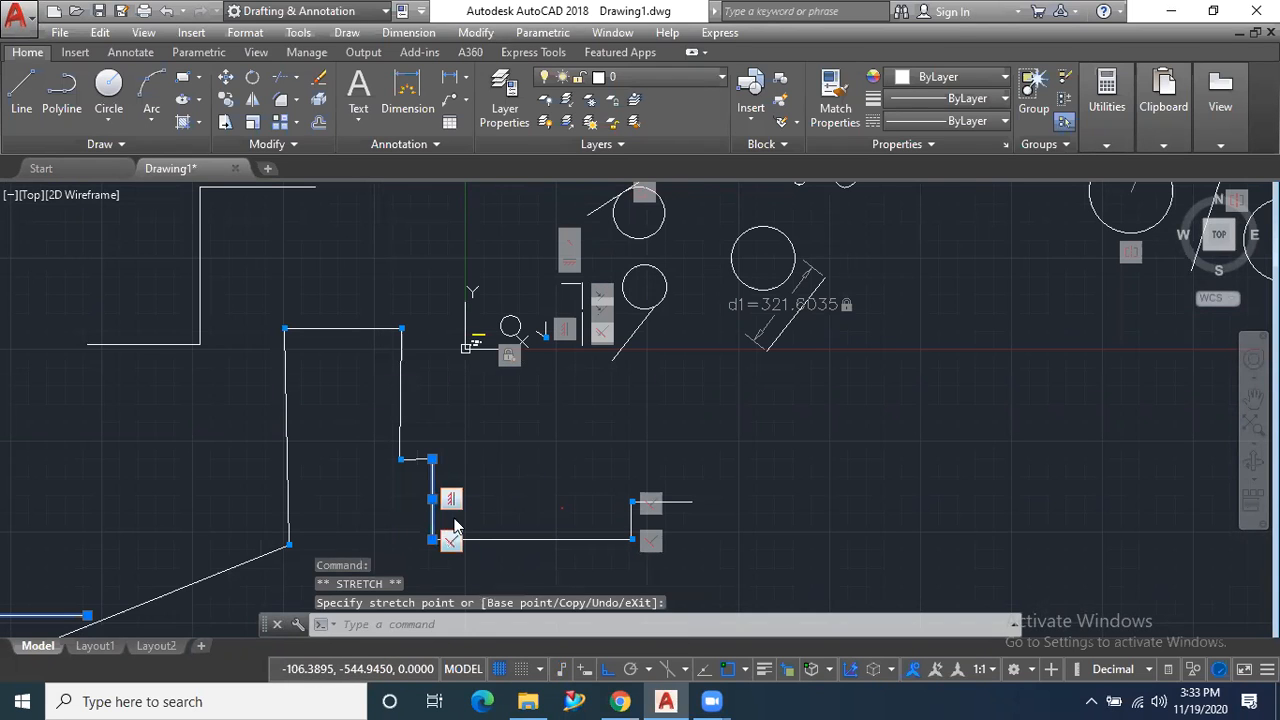
left_click(432, 458)
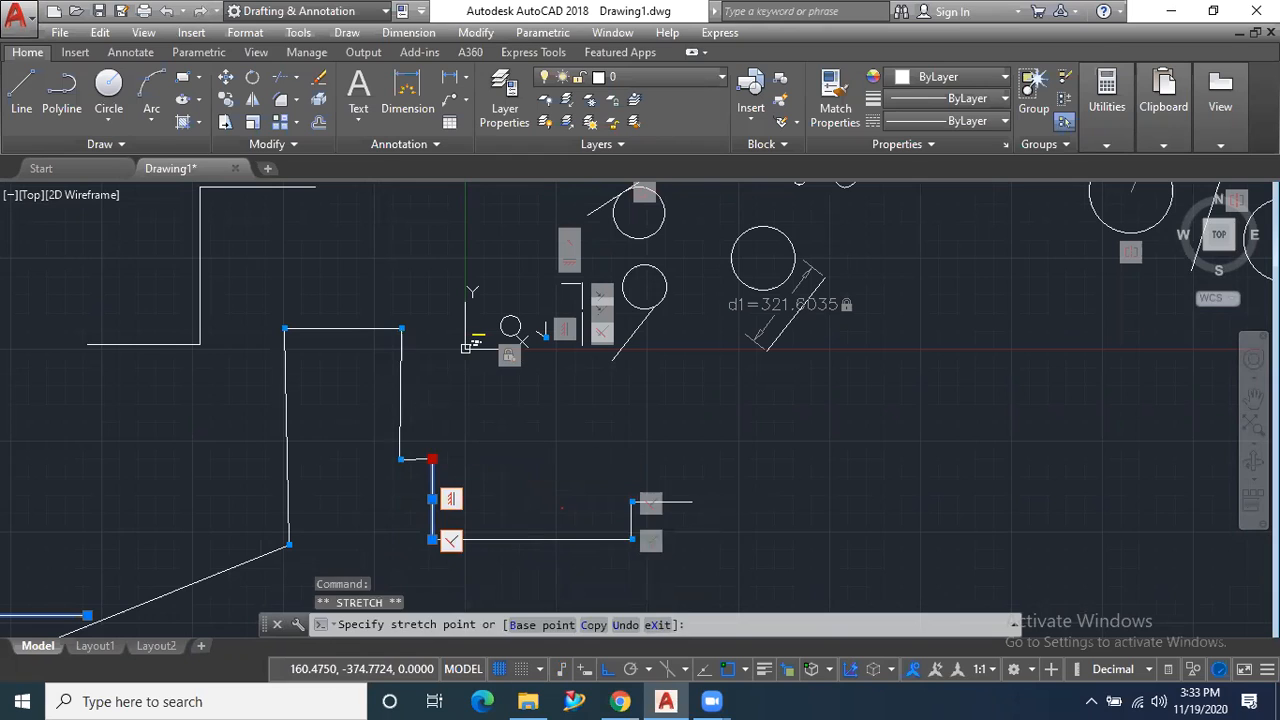
left_click(512, 440)
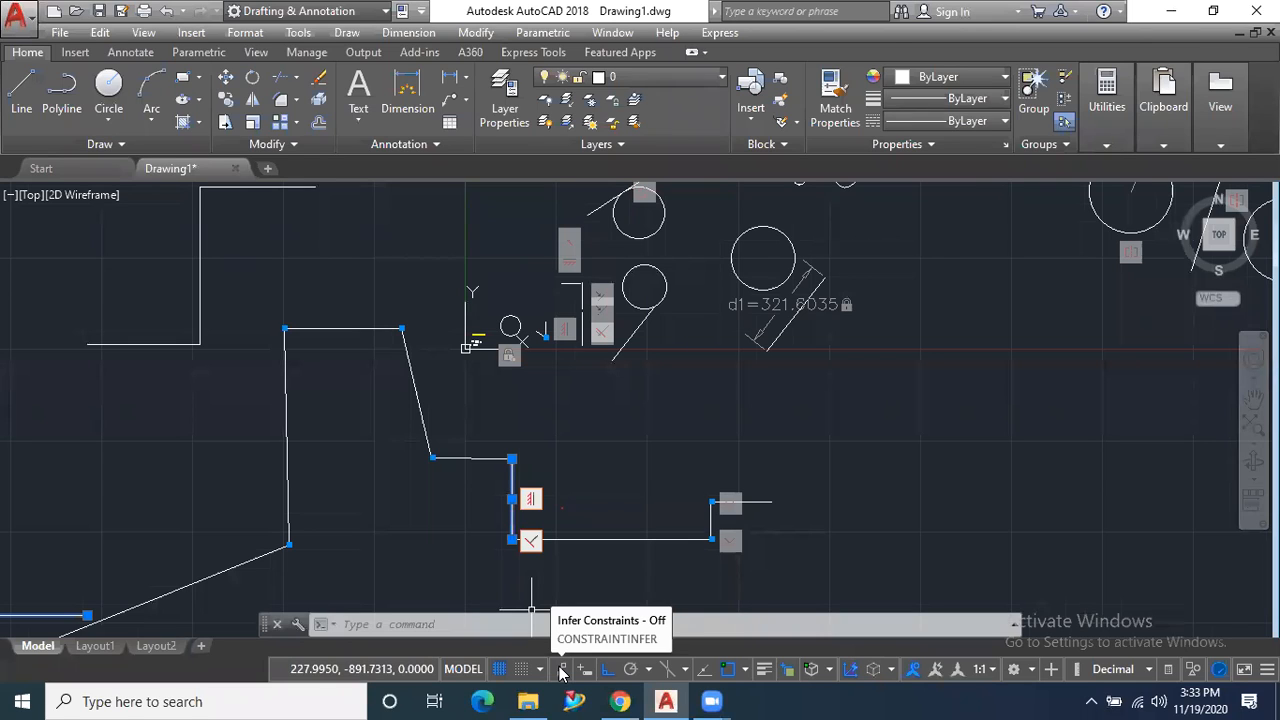
scroll(286, 400, "down", 2)
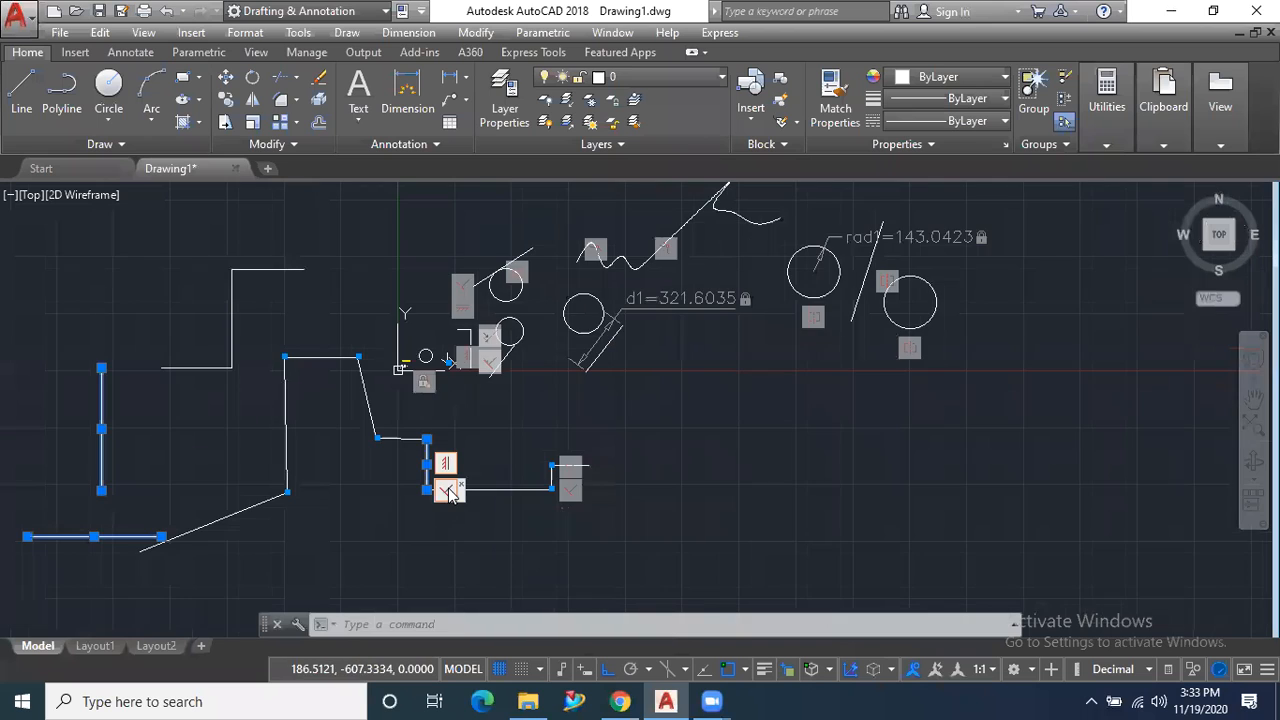
scroll(450, 493, "down", 1)
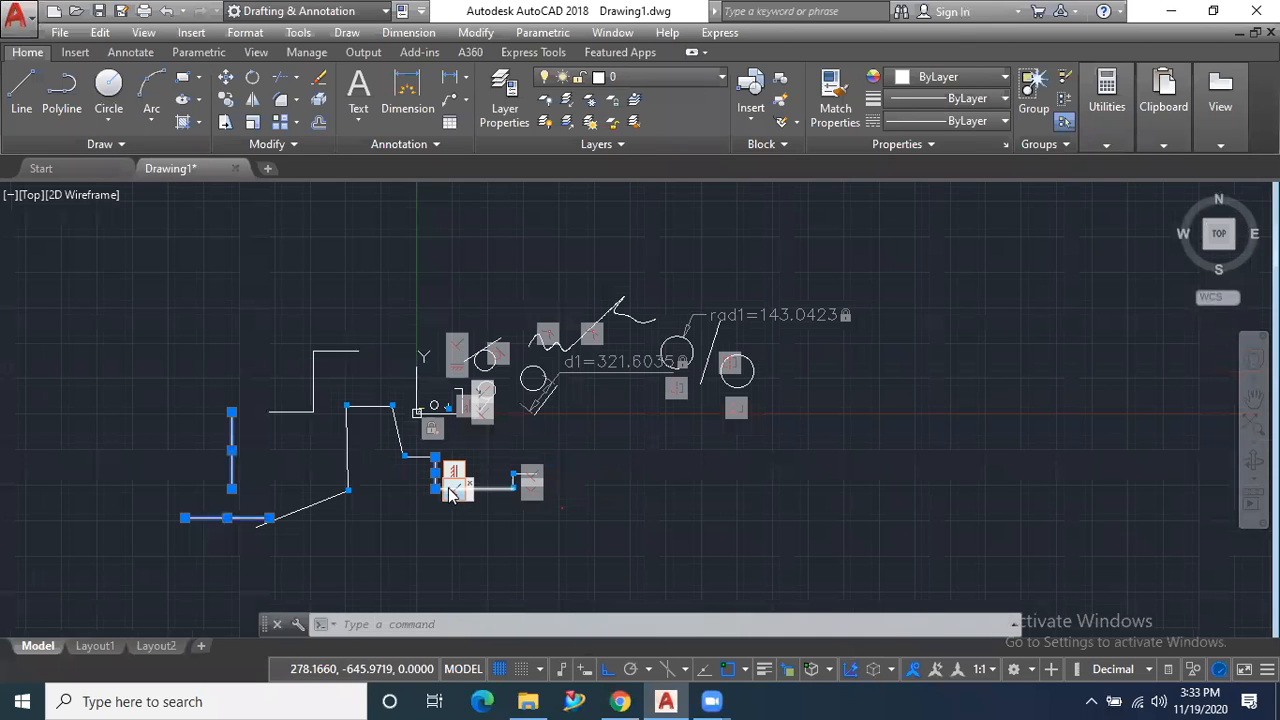